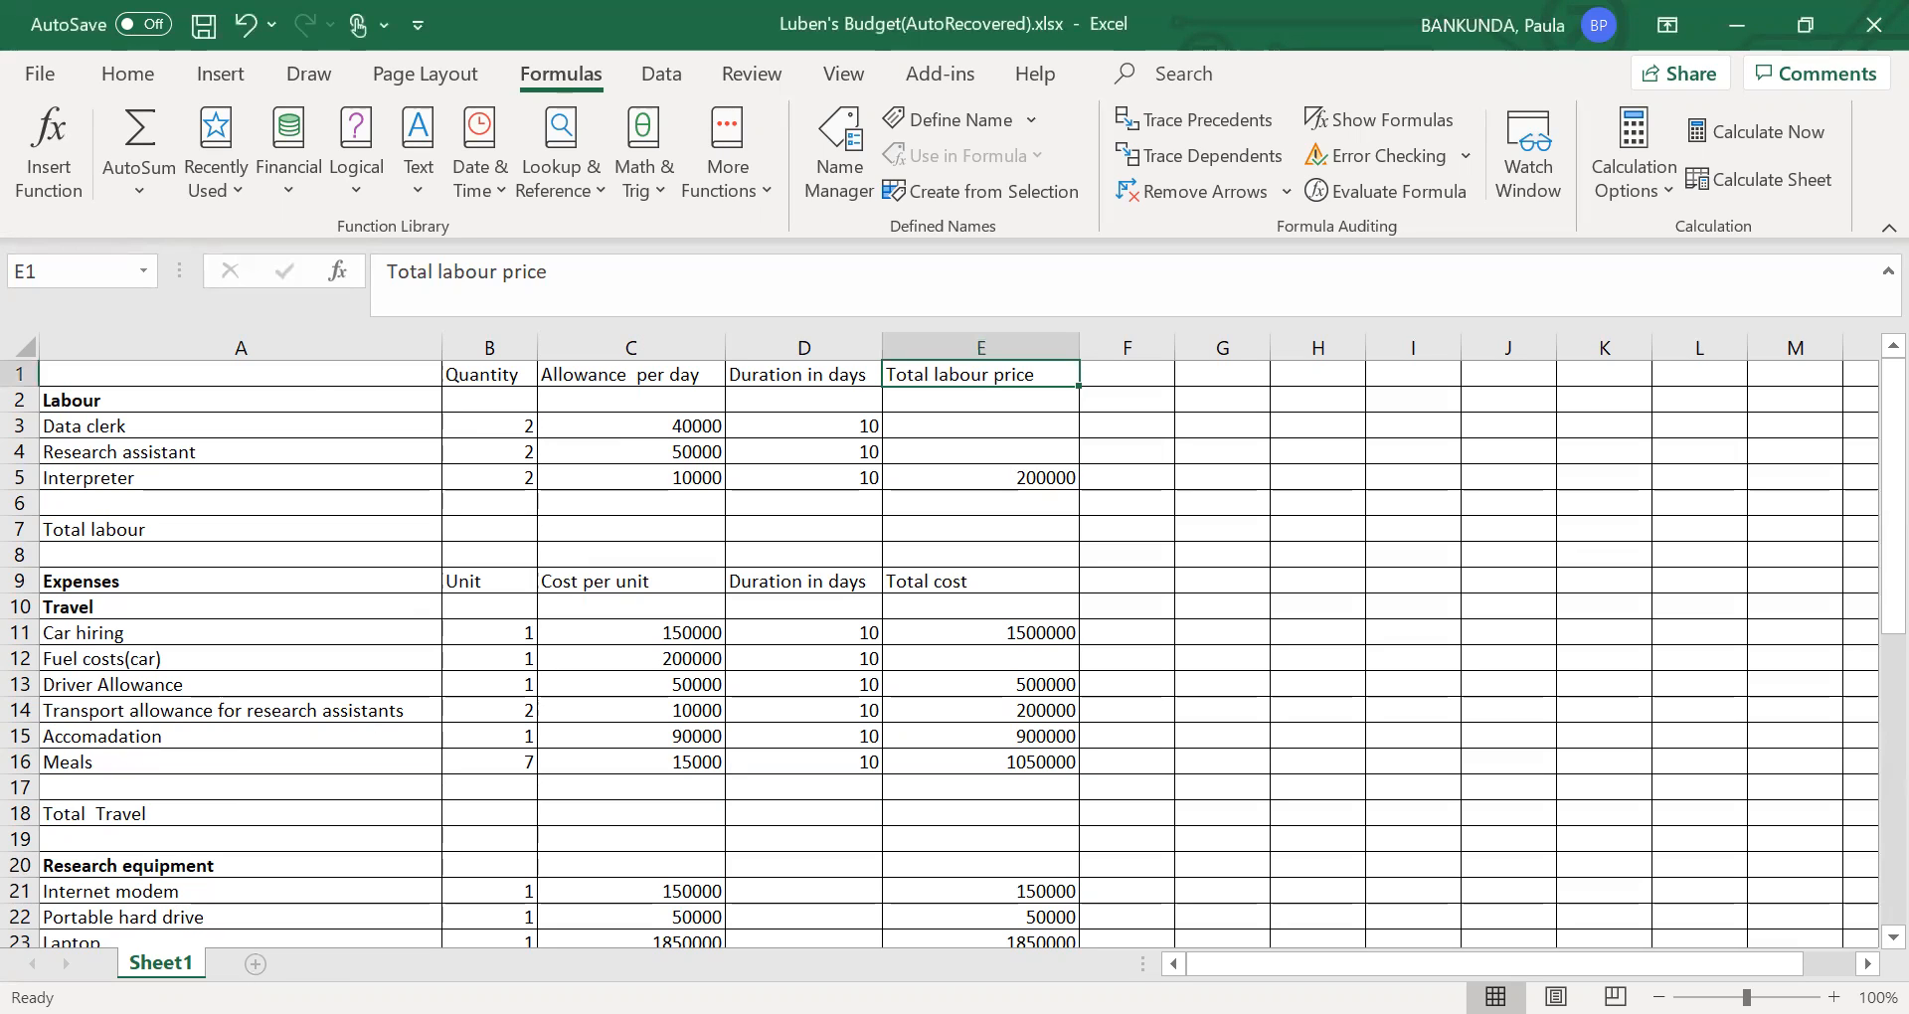
- Add a new worksheet after Sheet1, try renaming it, and delete it again
click(260, 966)
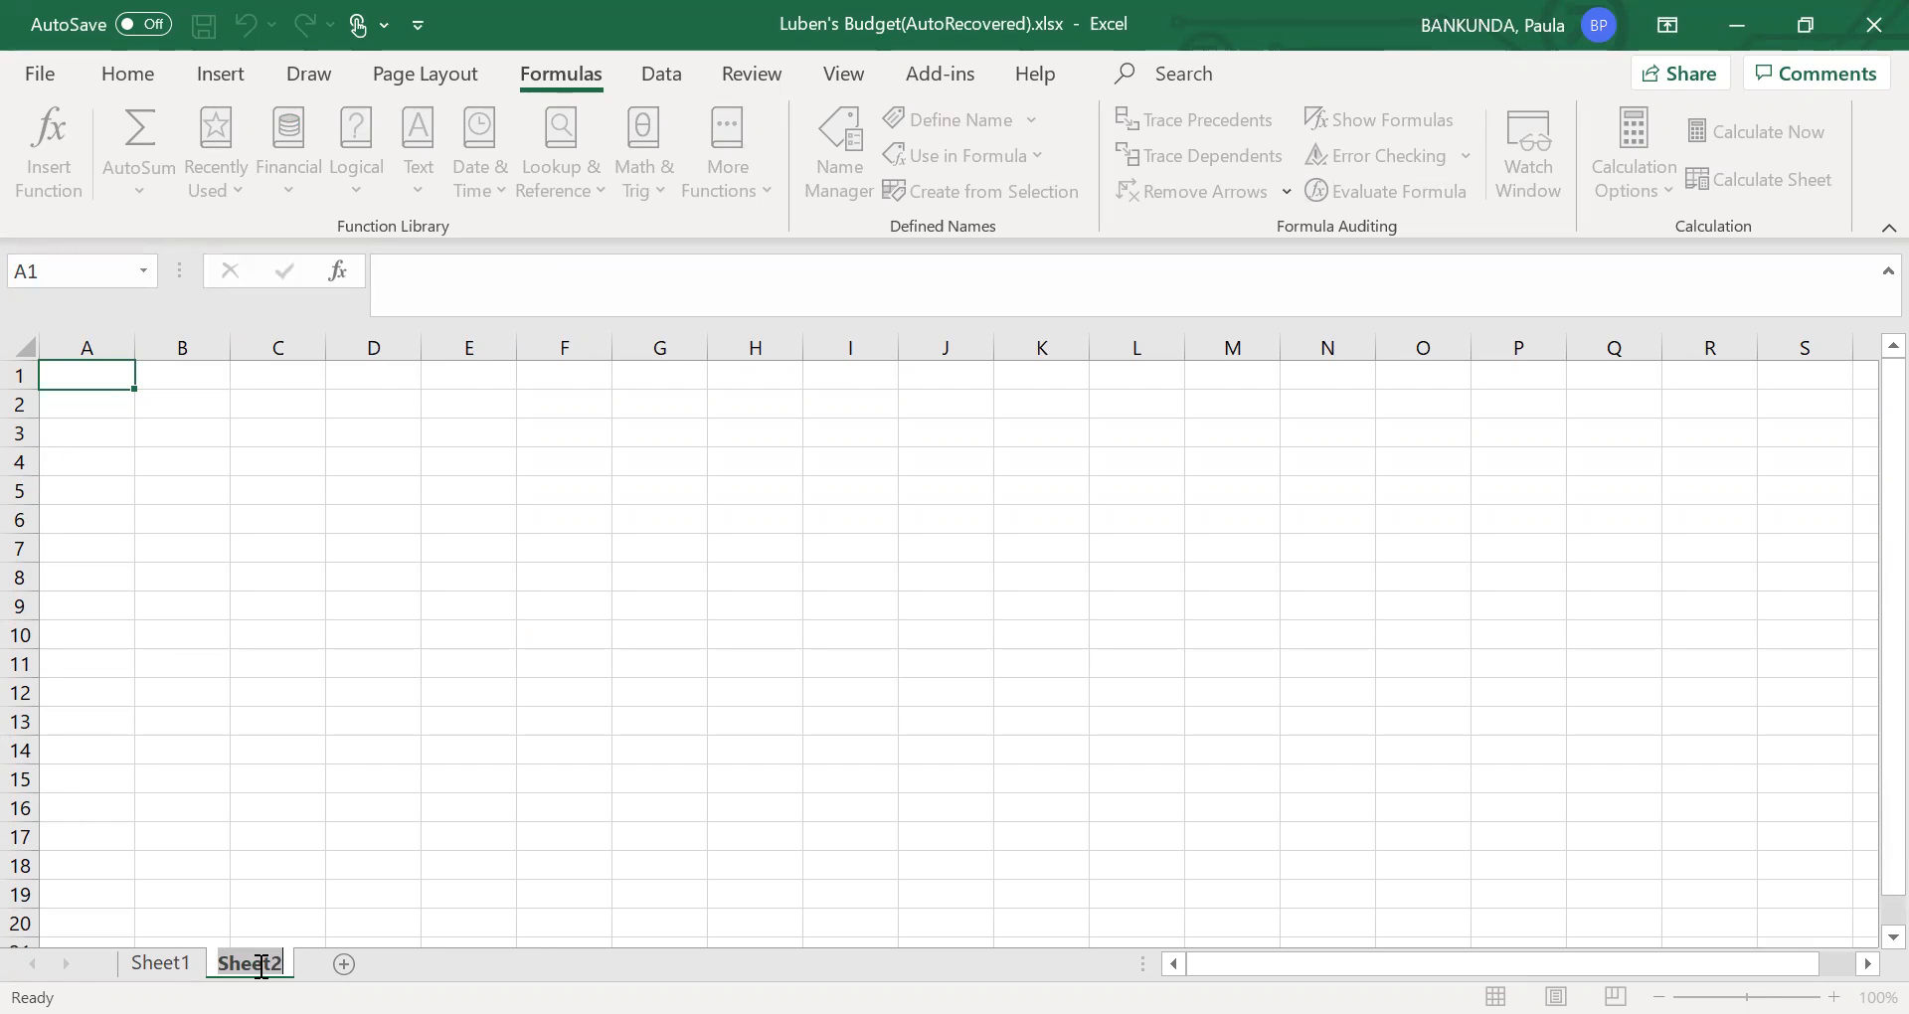
click(262, 965)
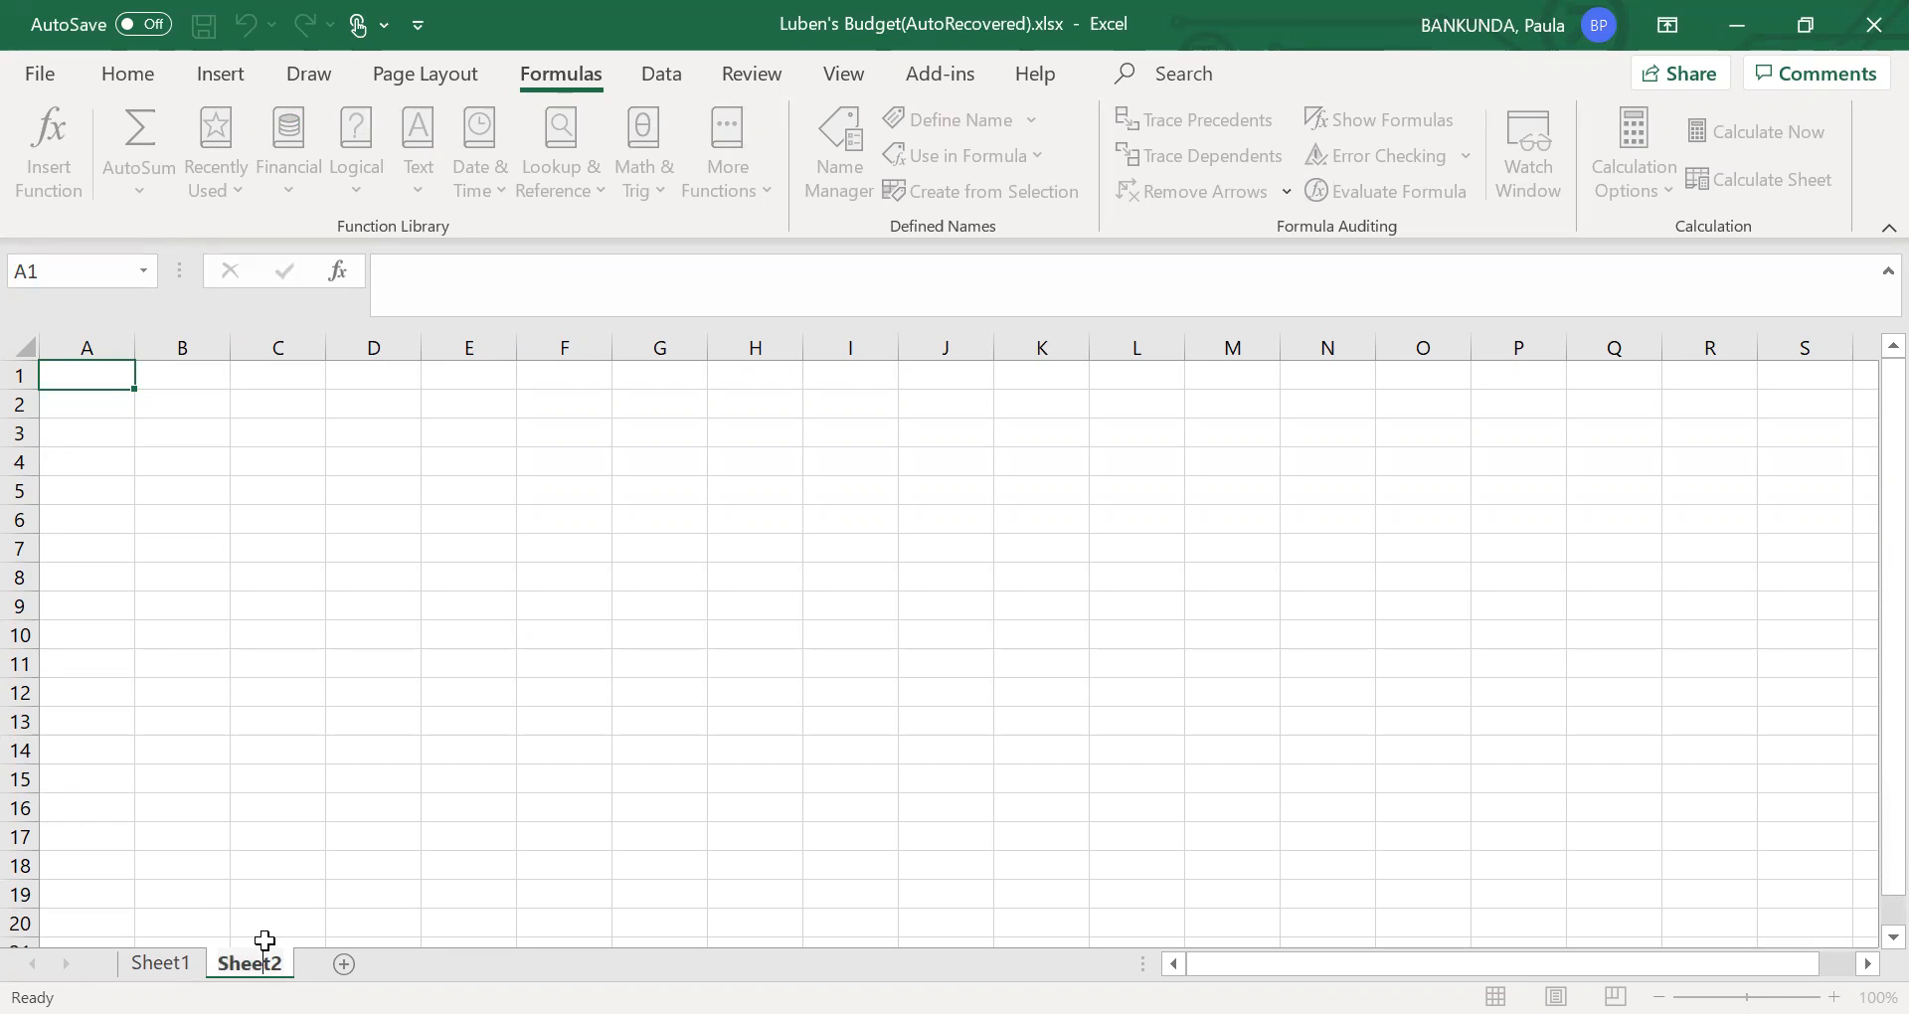
double_click(280, 960)
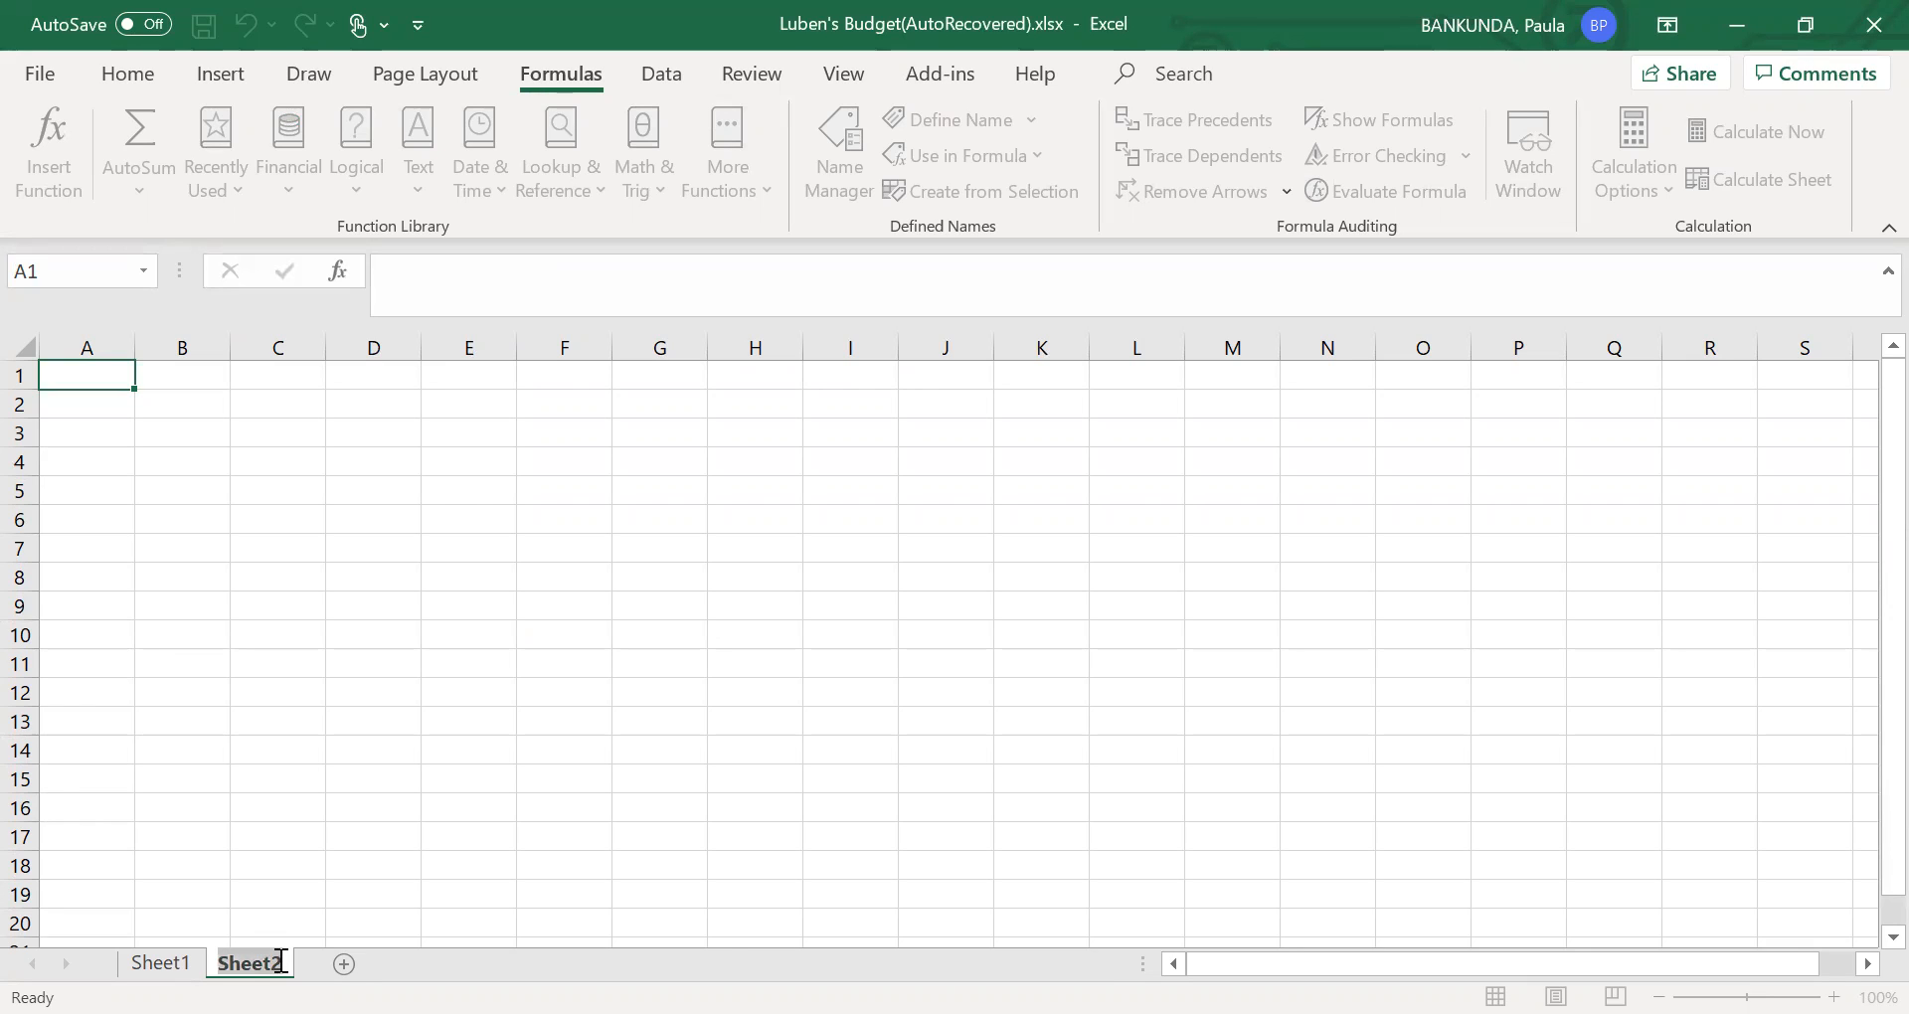
key(Return)
right_click(285, 962)
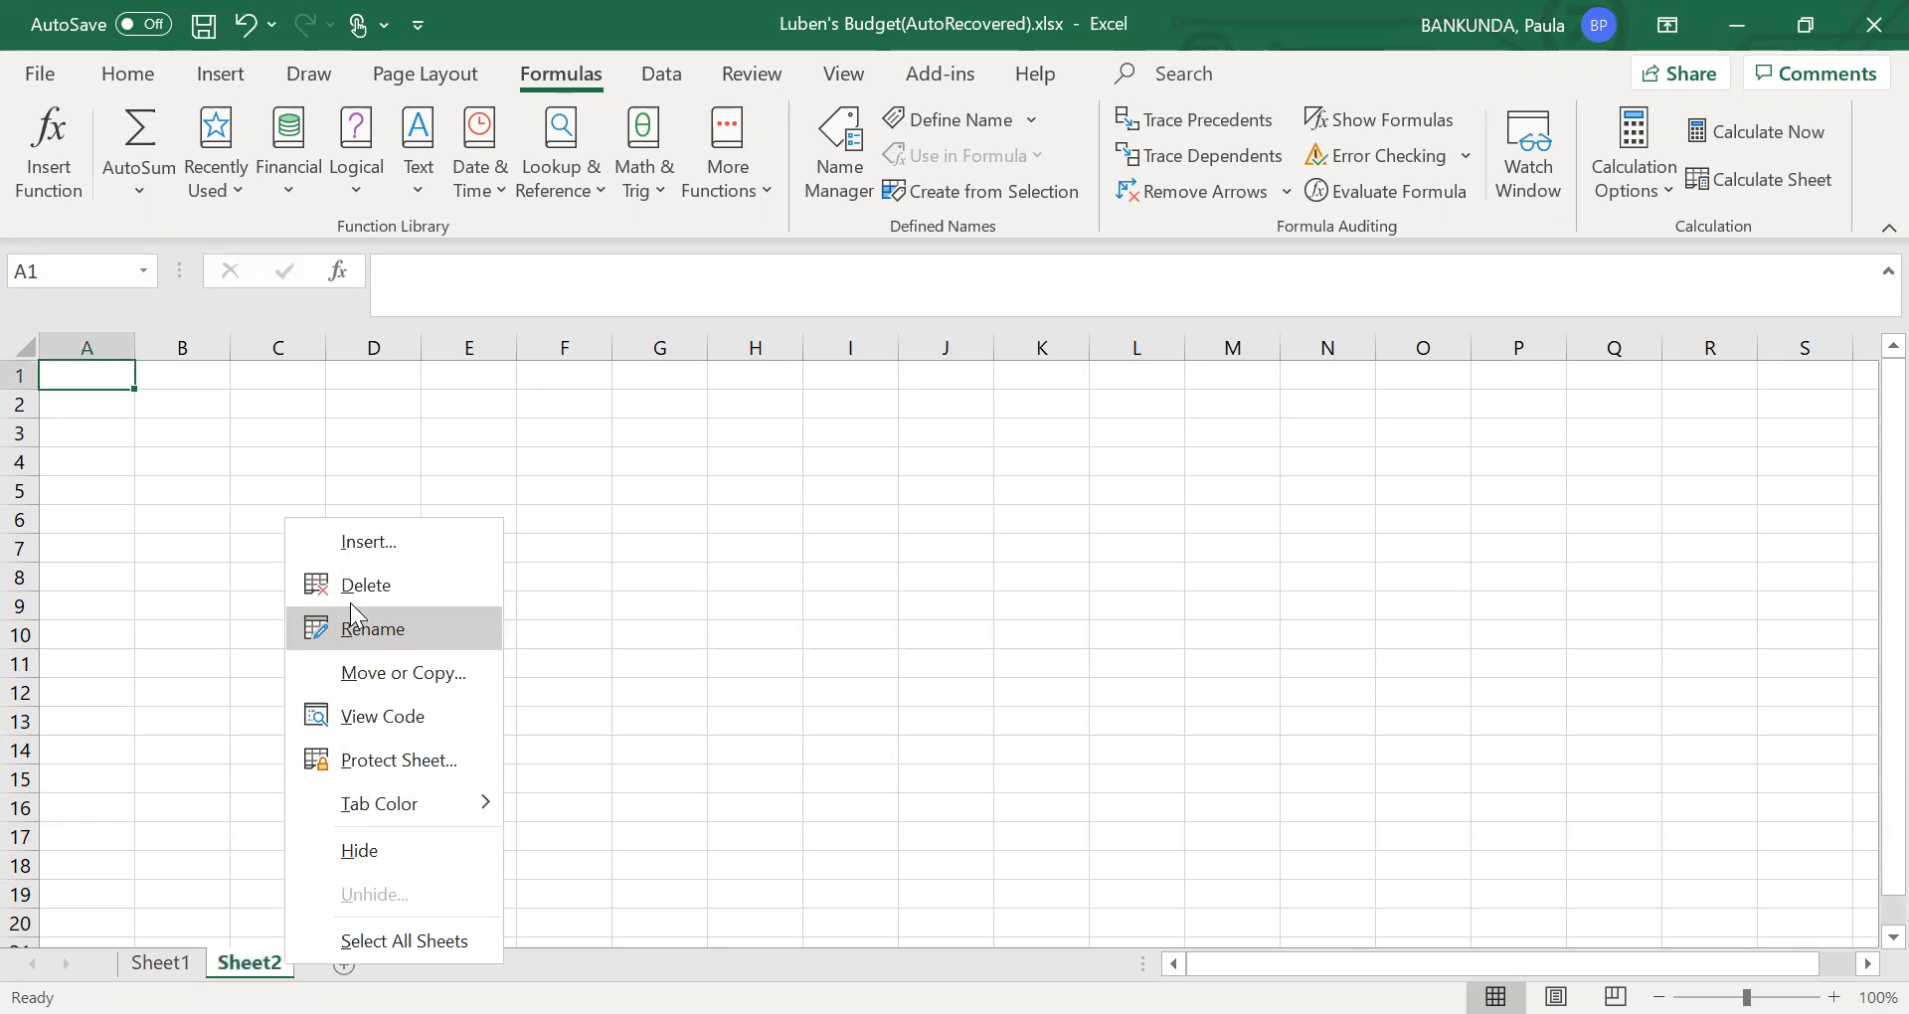
click(356, 592)
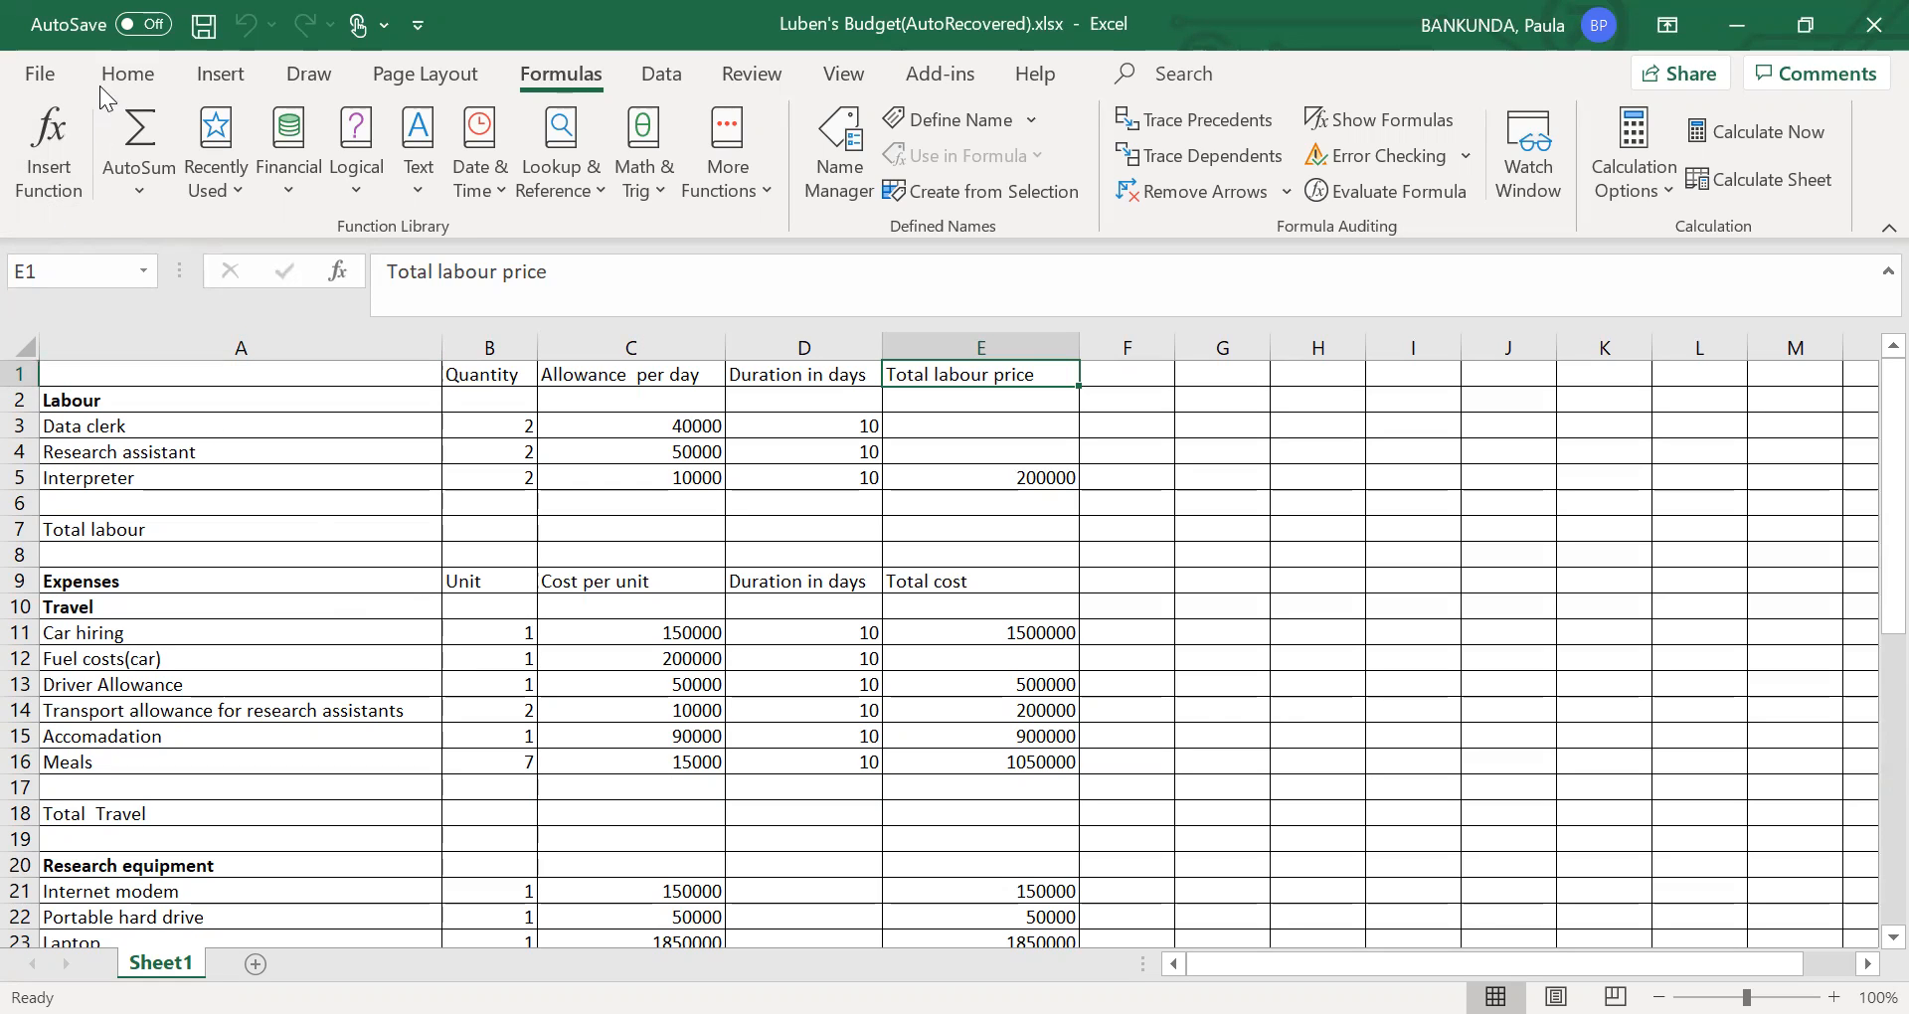
- Browse the Documents folder for saving a copy, cancel the save, and return to the budget workbook from the recent files
click(51, 66)
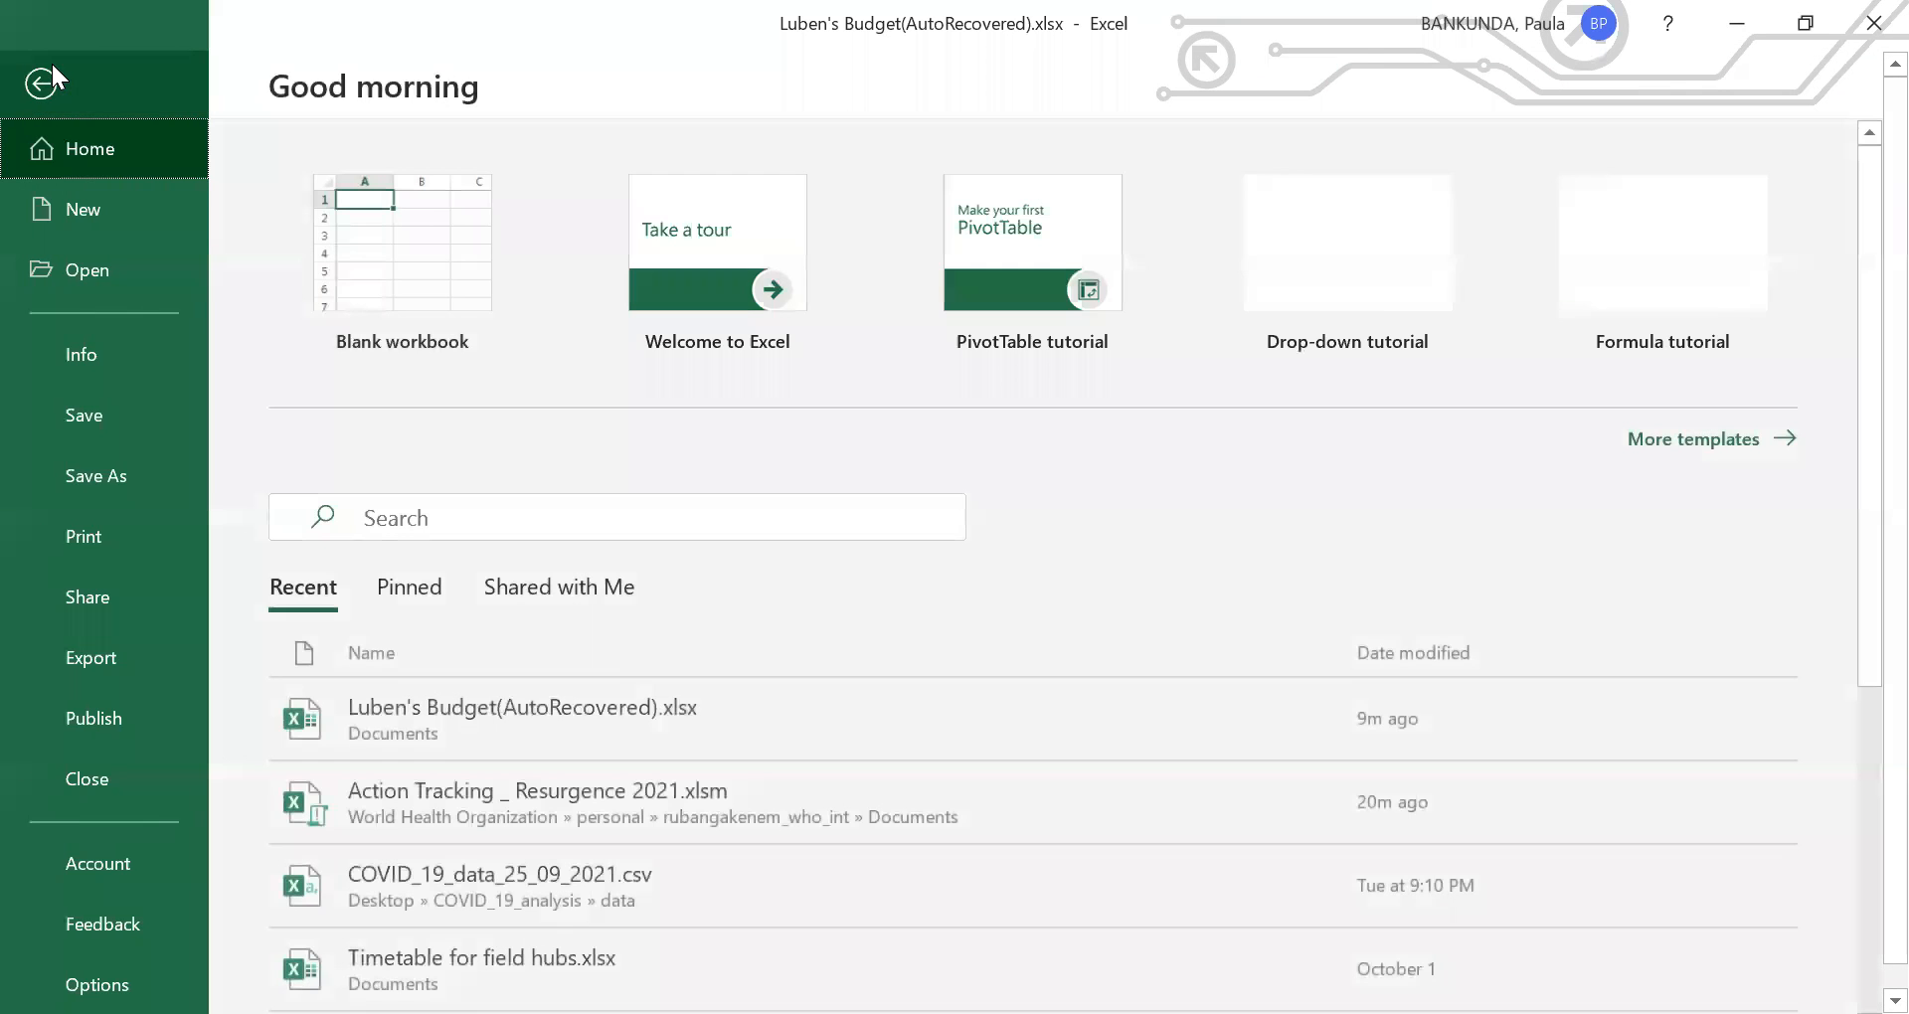
click(122, 452)
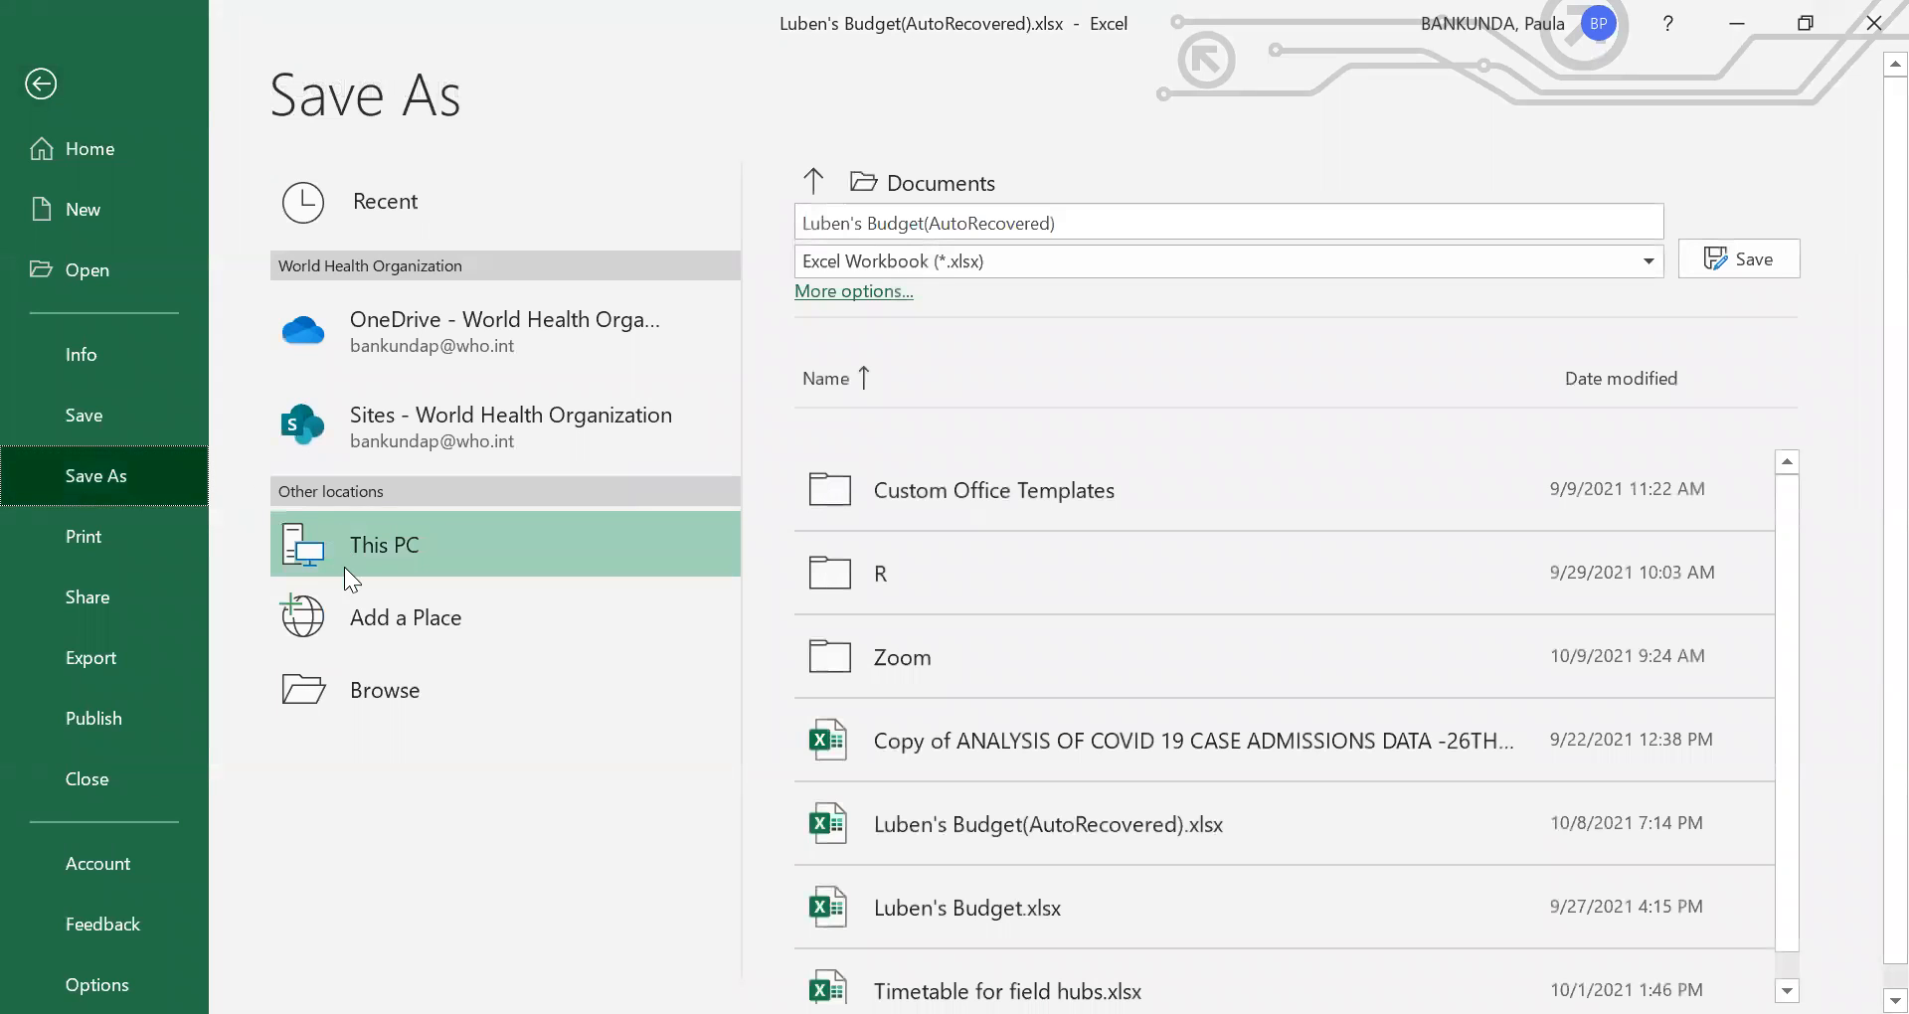
click(377, 673)
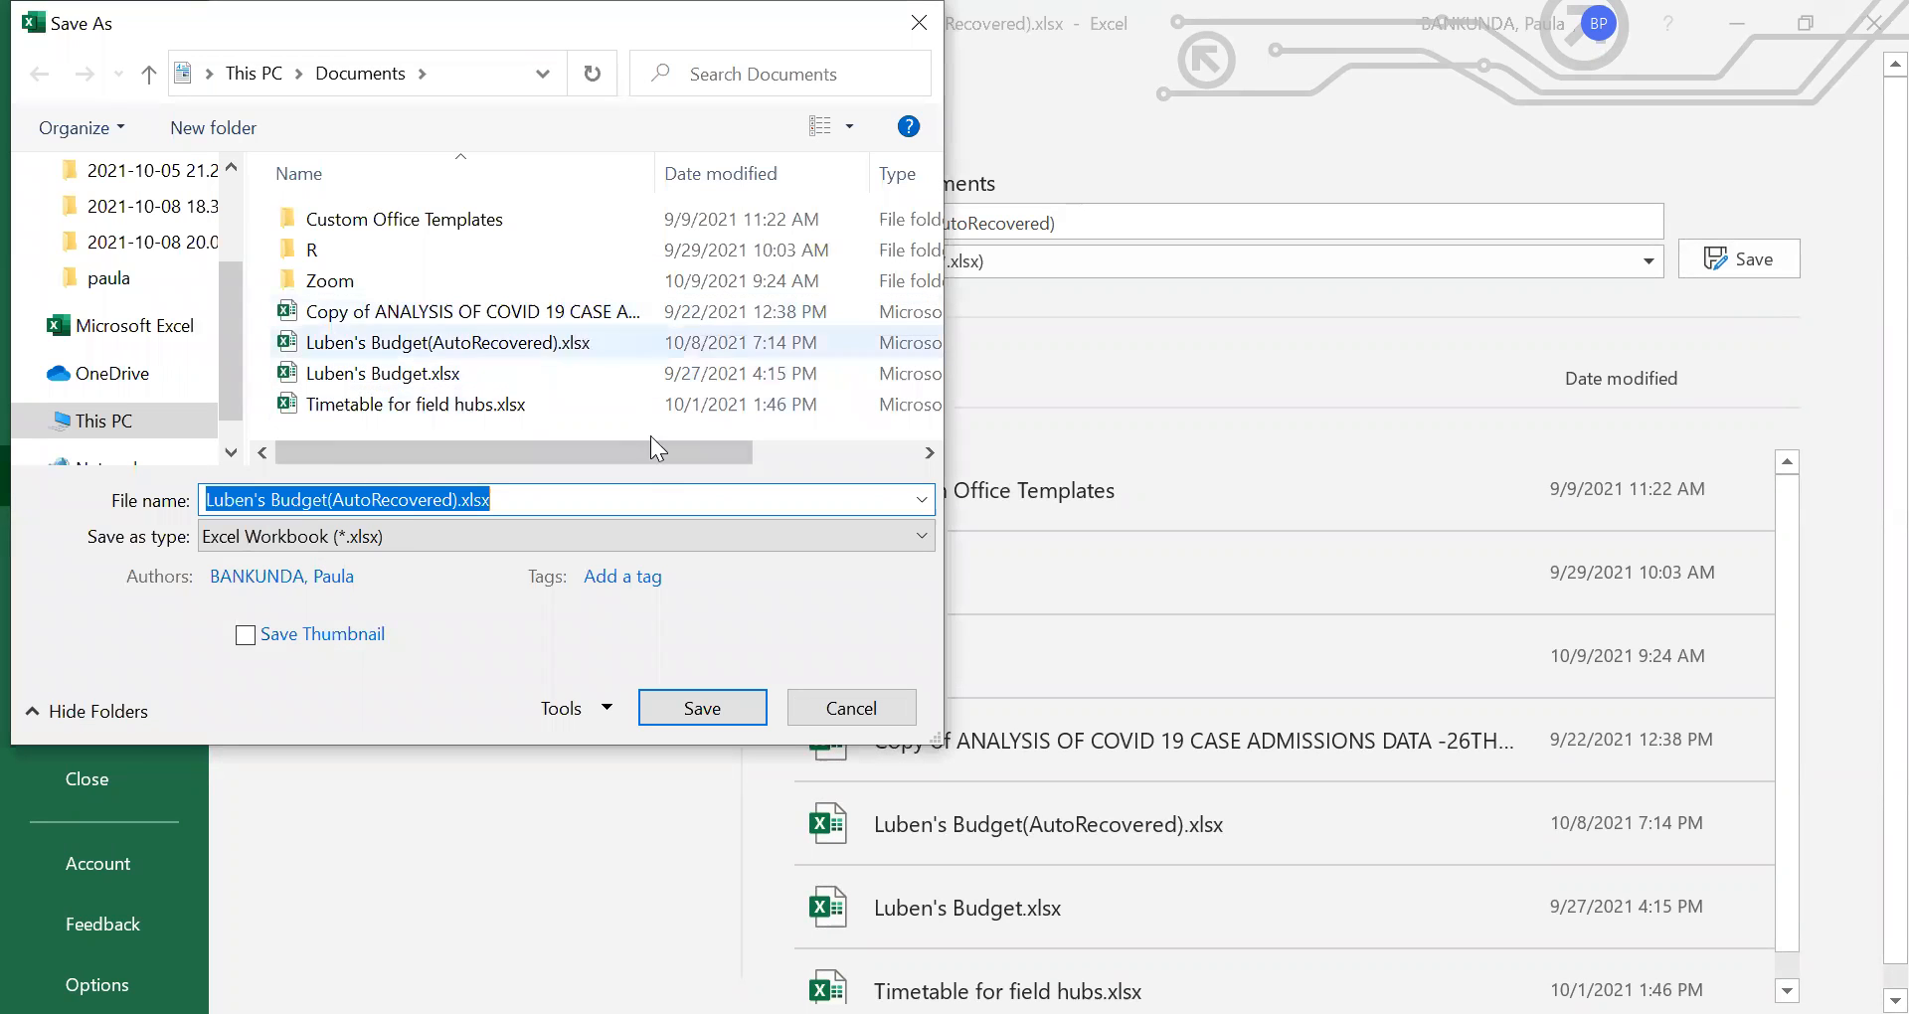
click(849, 708)
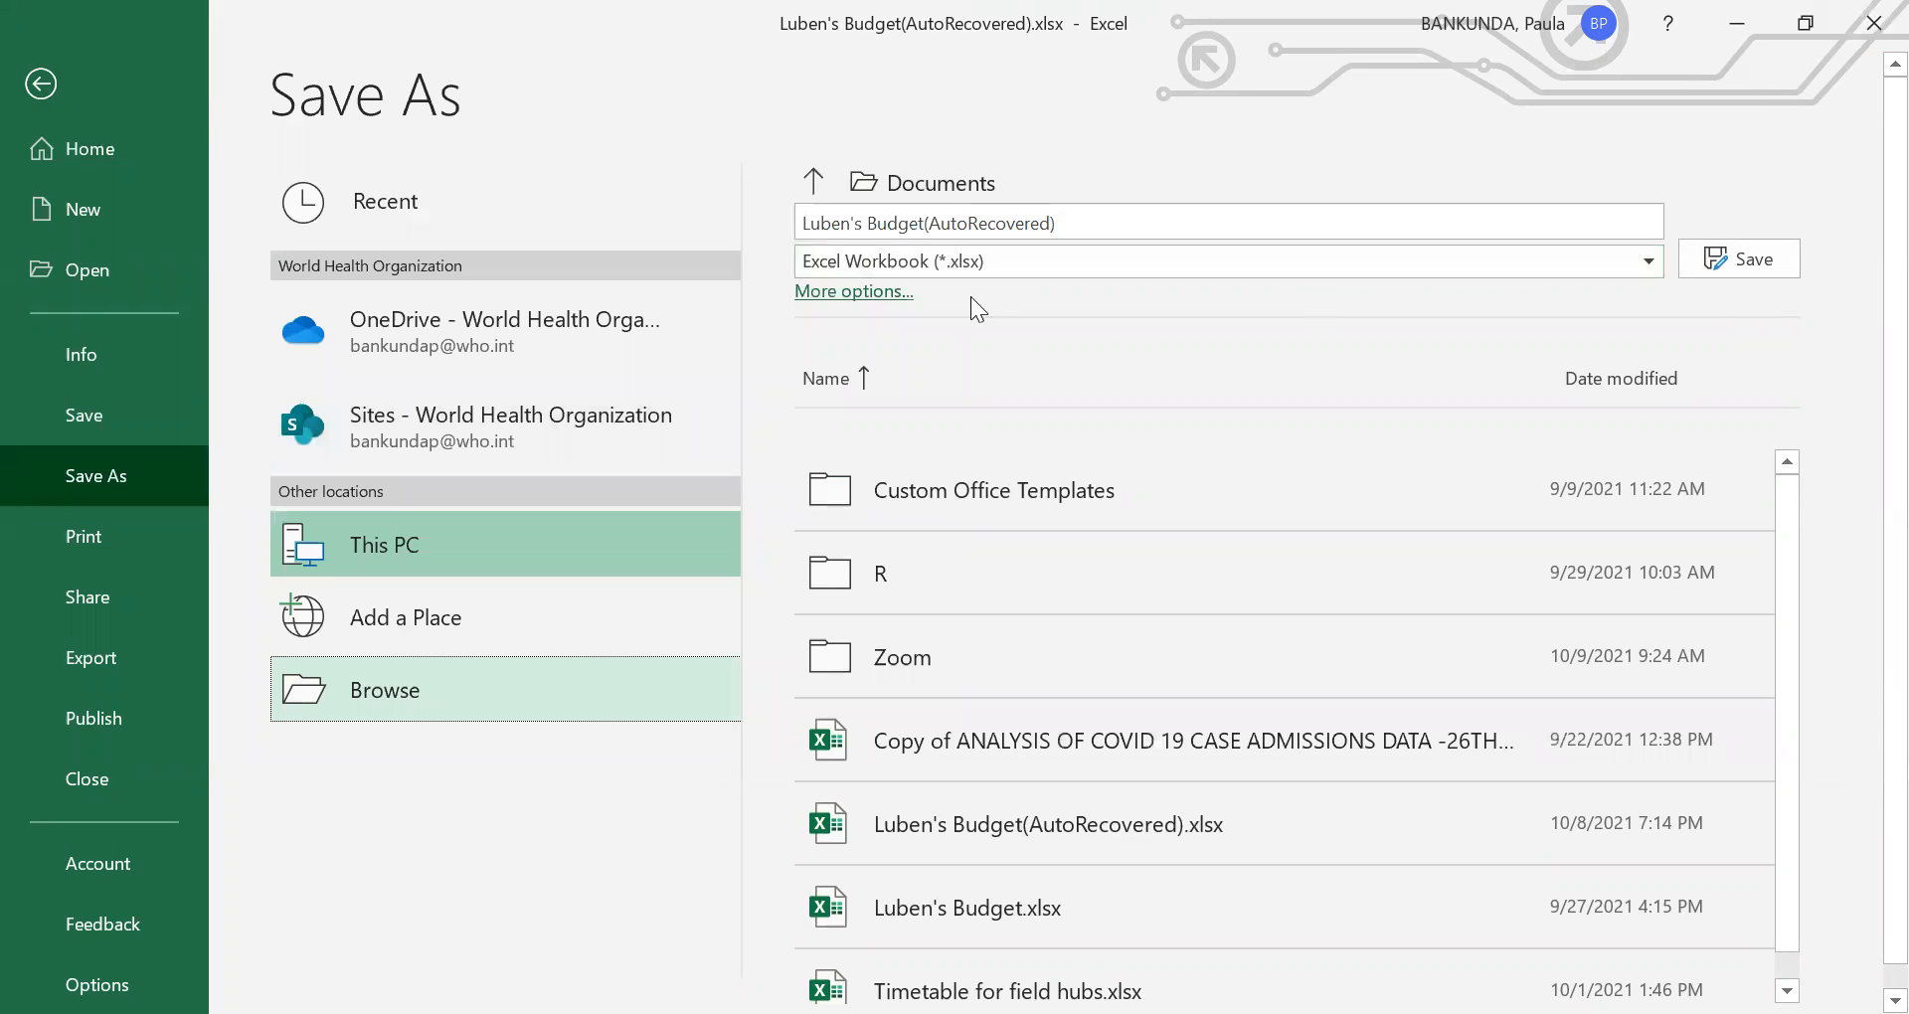
click(93, 151)
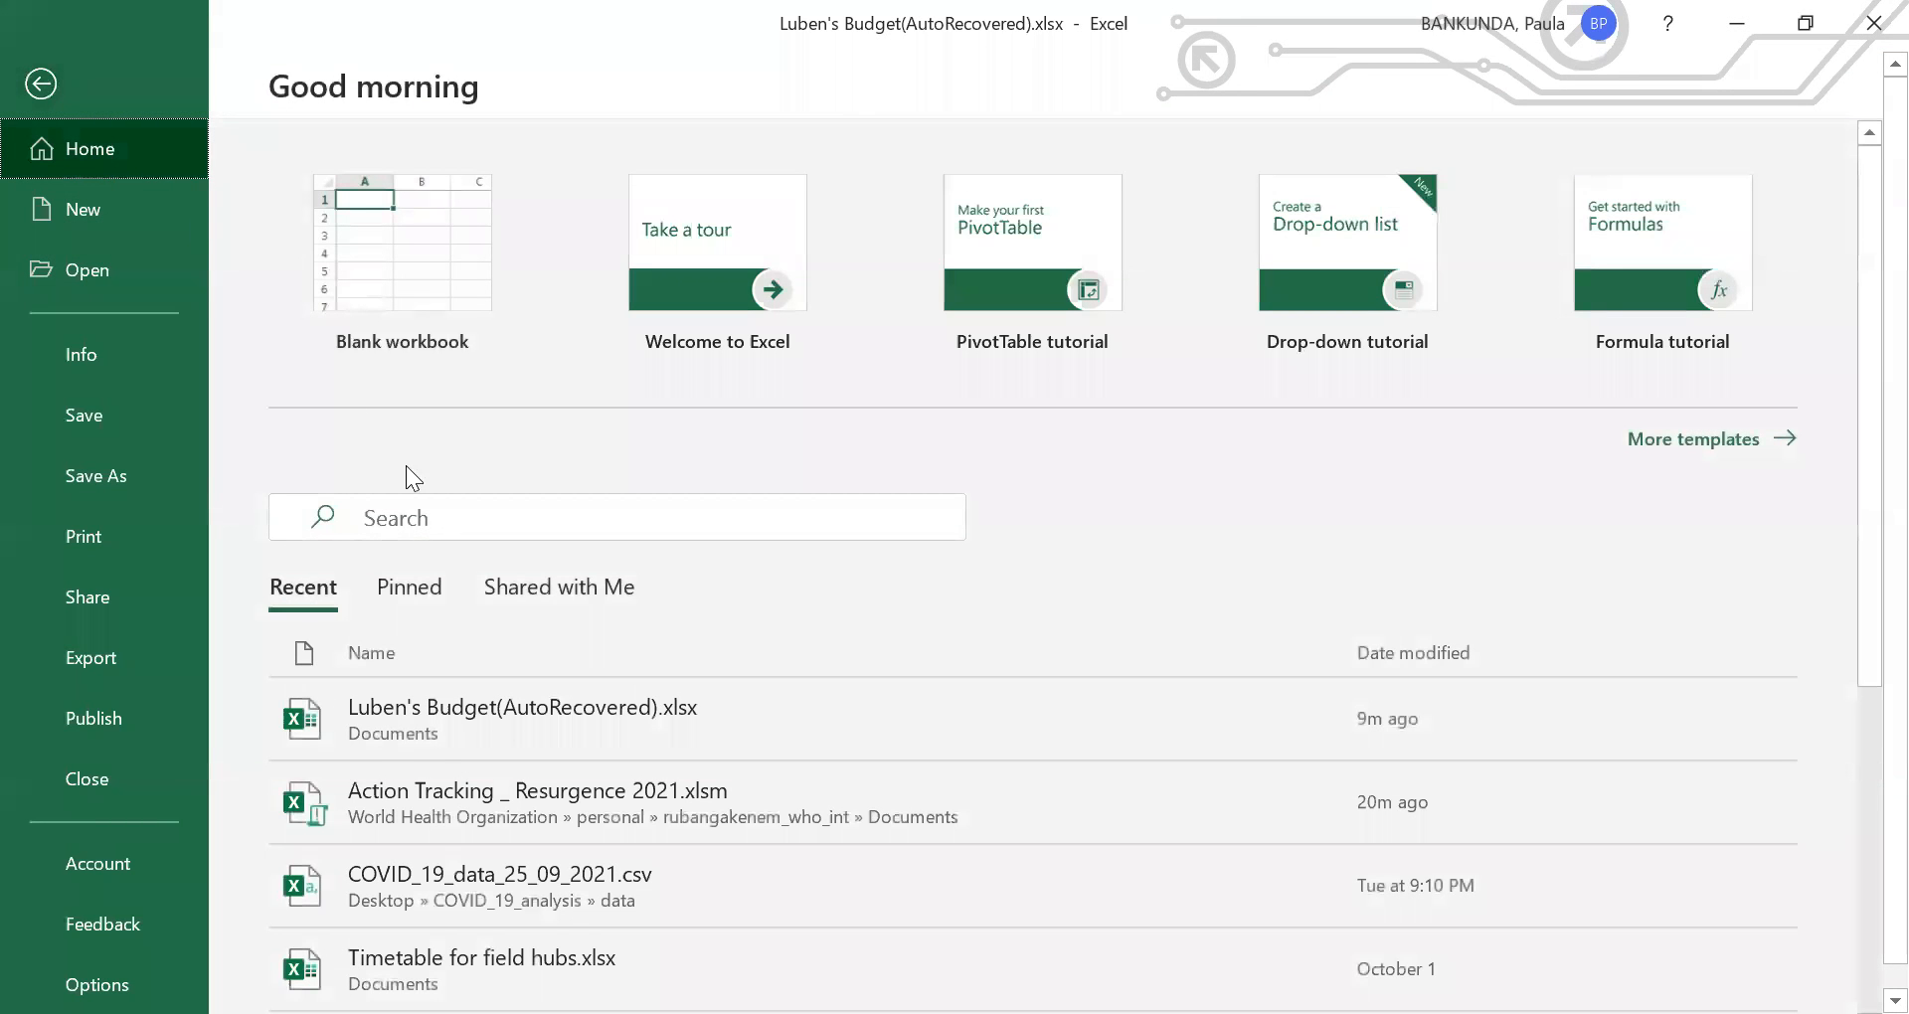
click(519, 706)
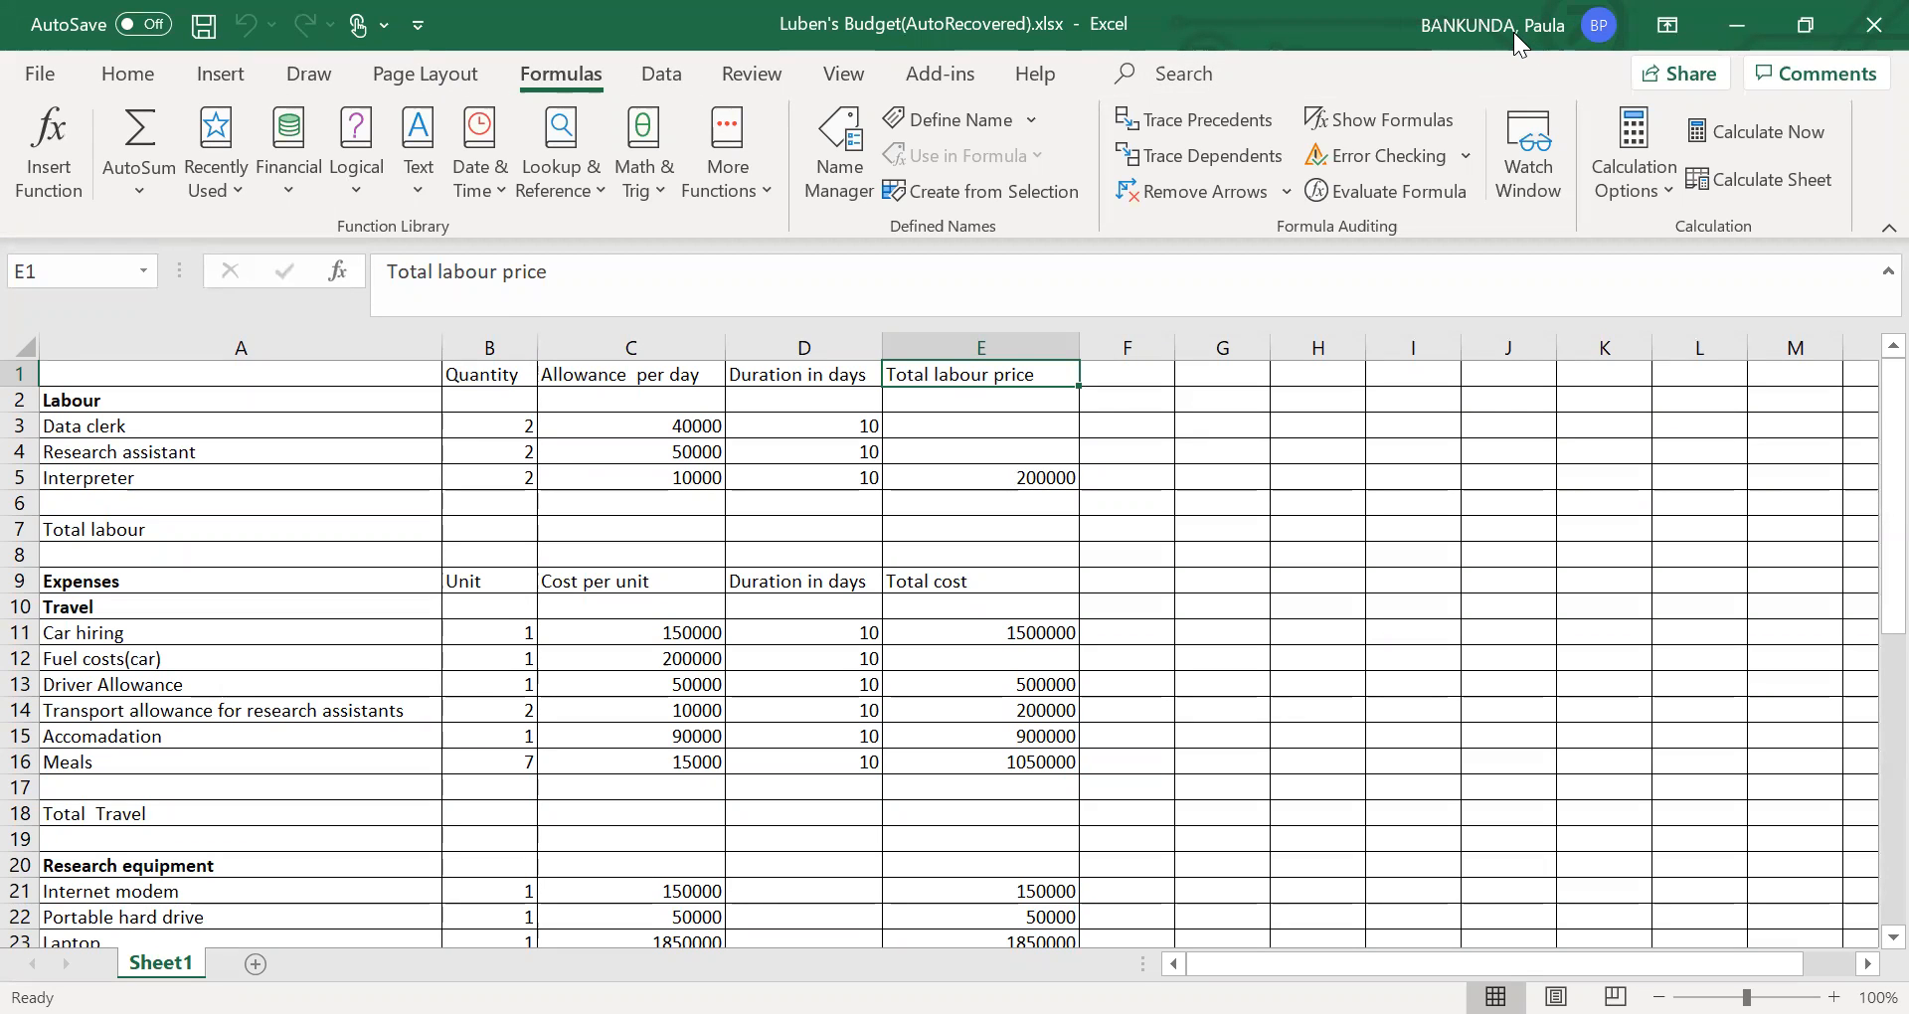
- Calculate the data clerk's total labour price in E3 with the formula =(B3*C3*D3)
click(1103, 343)
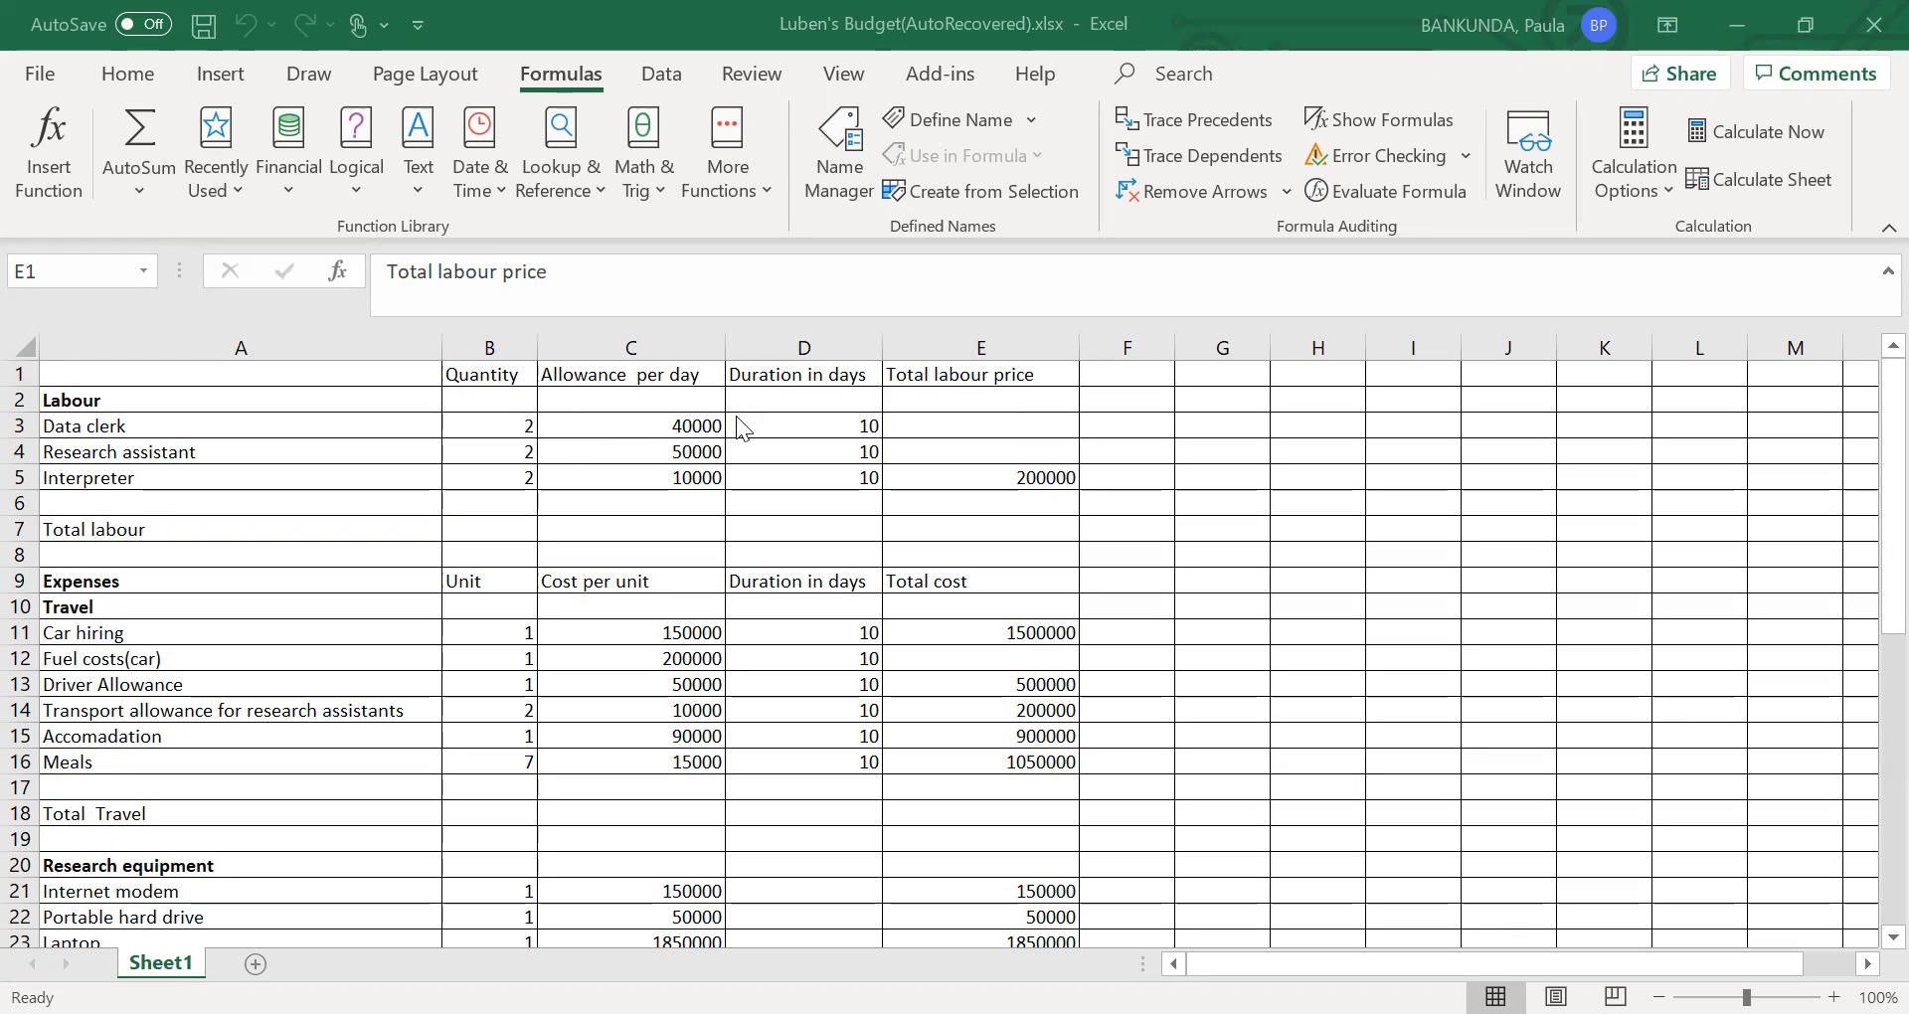
click(998, 429)
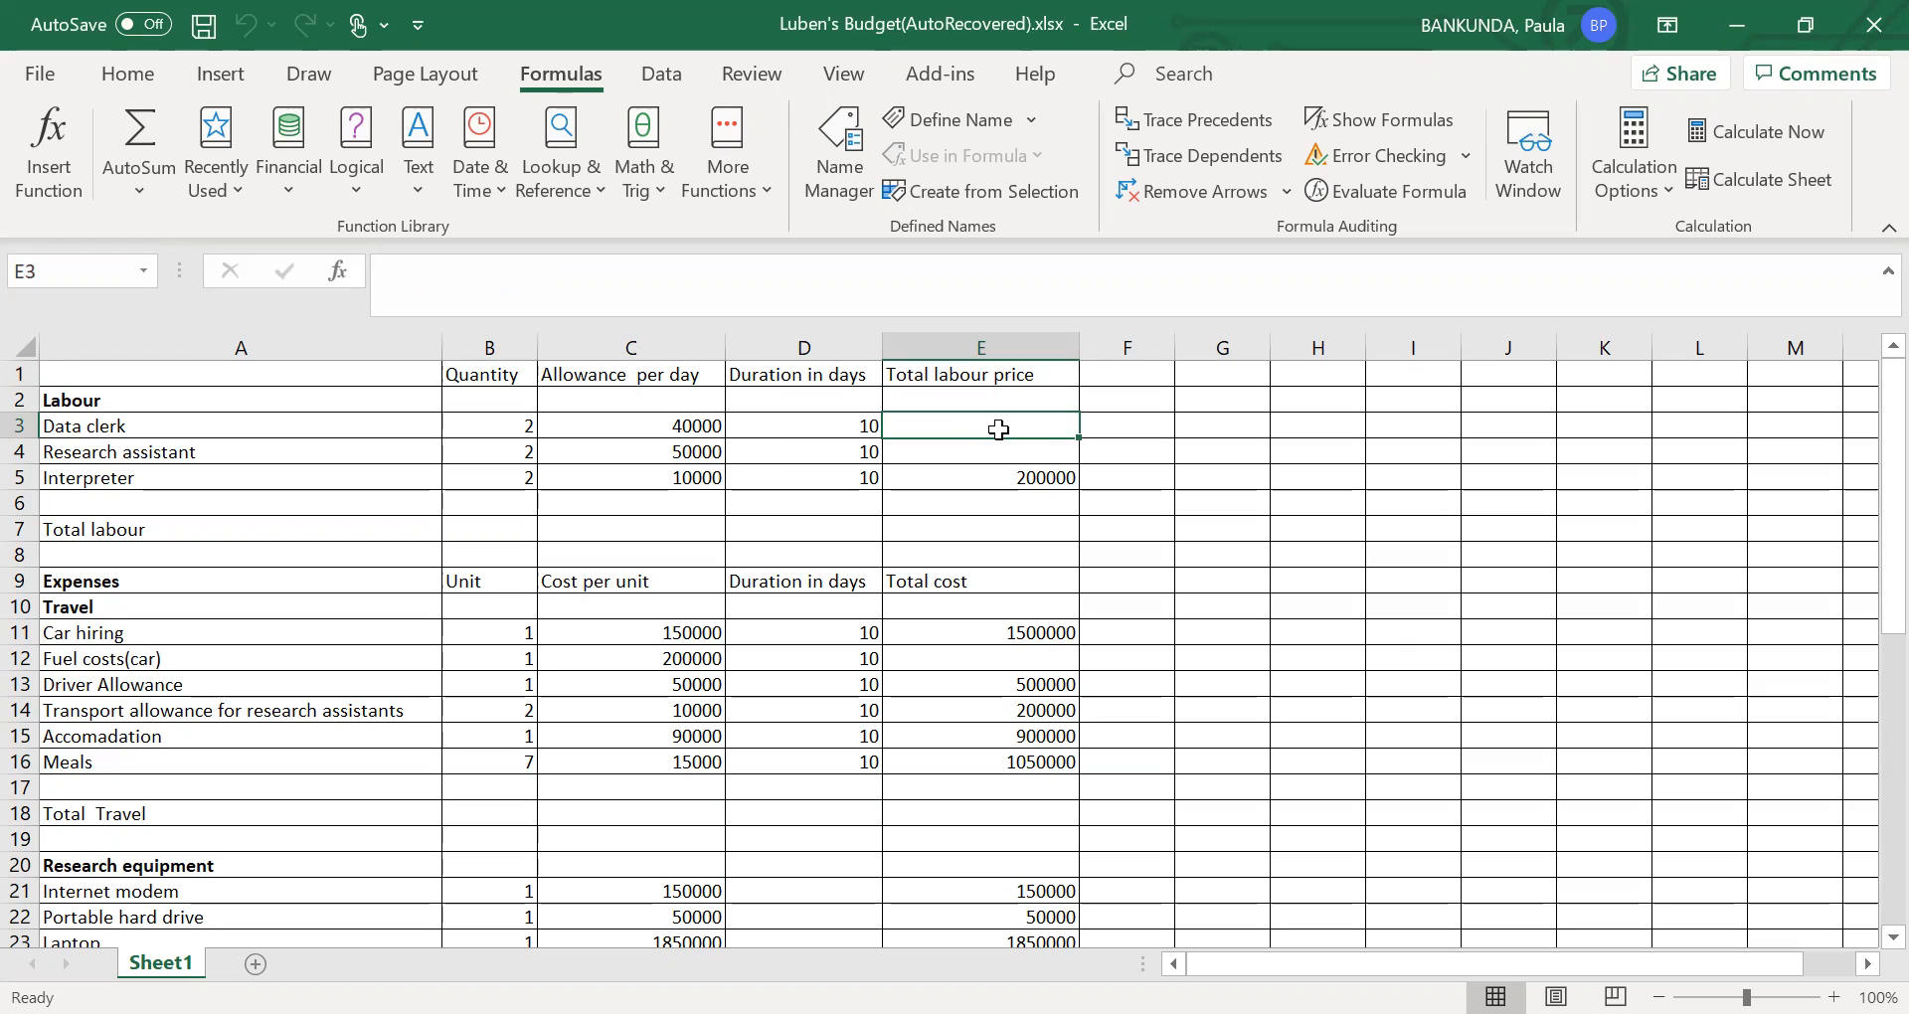
text(=)
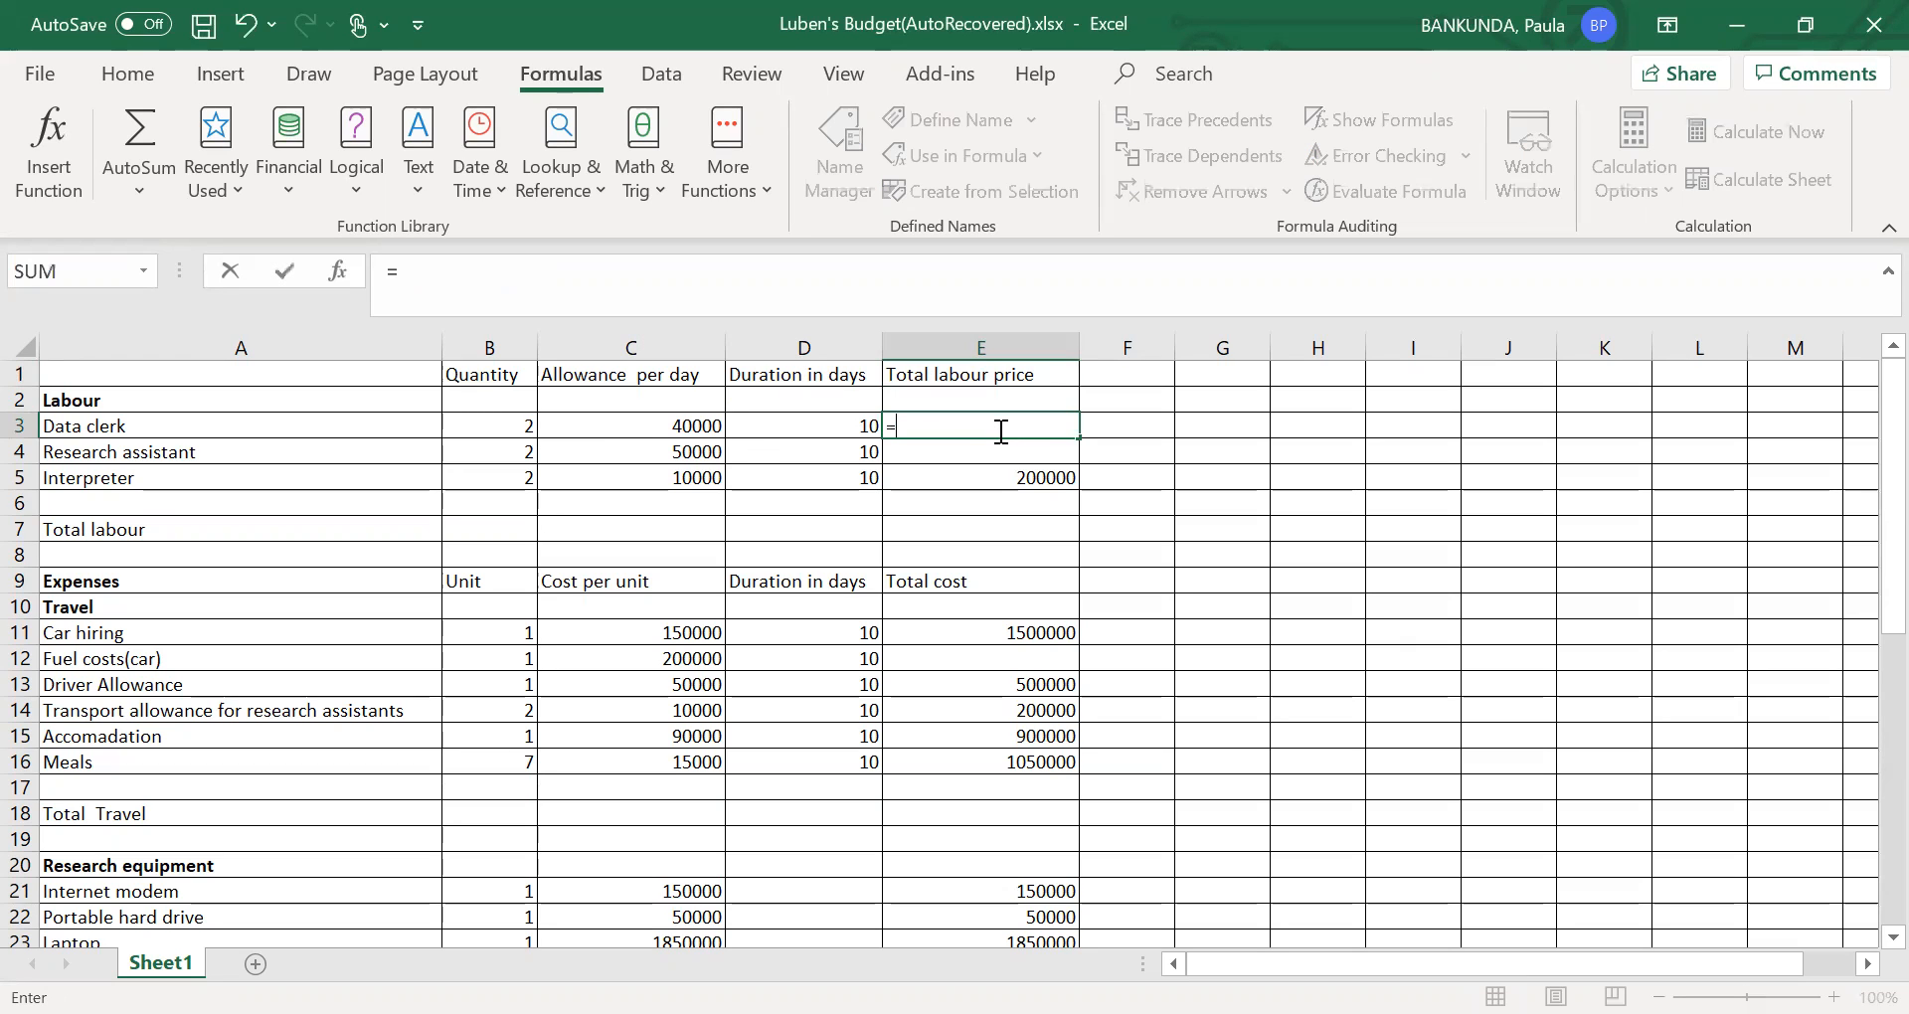
text(()
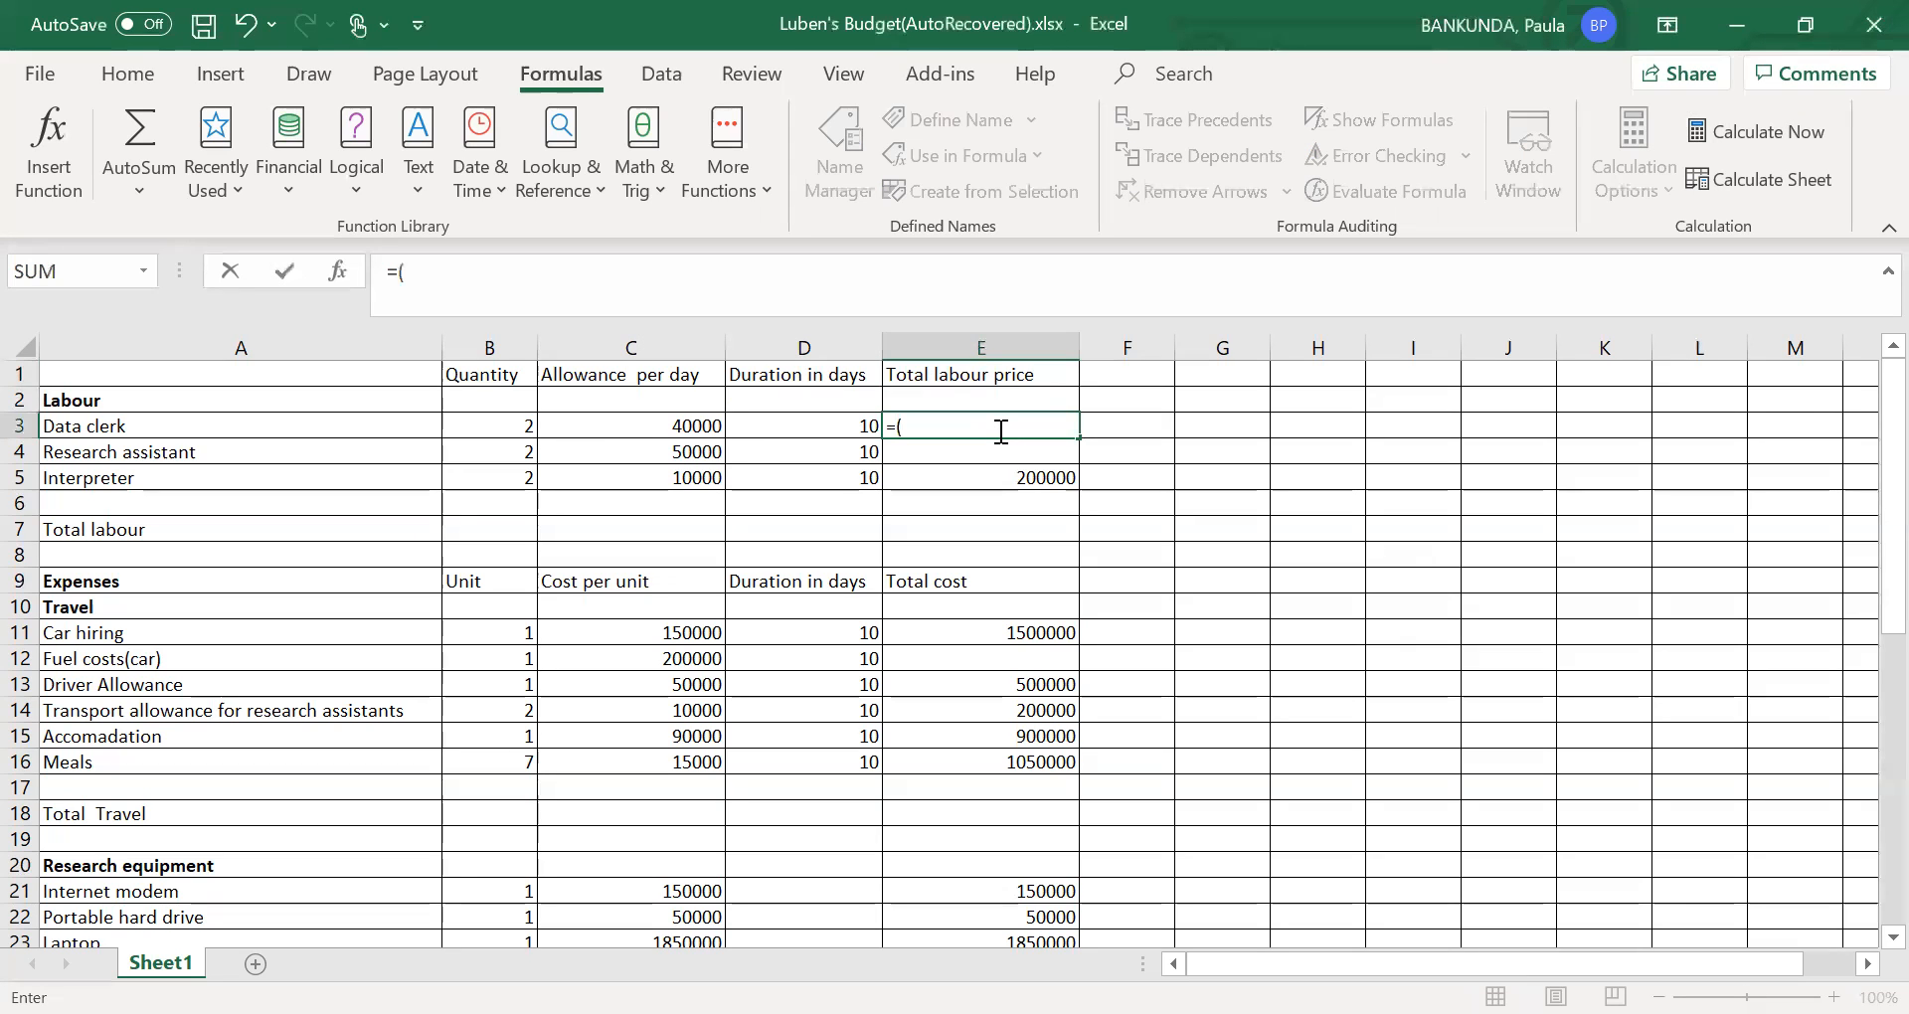
click(491, 432)
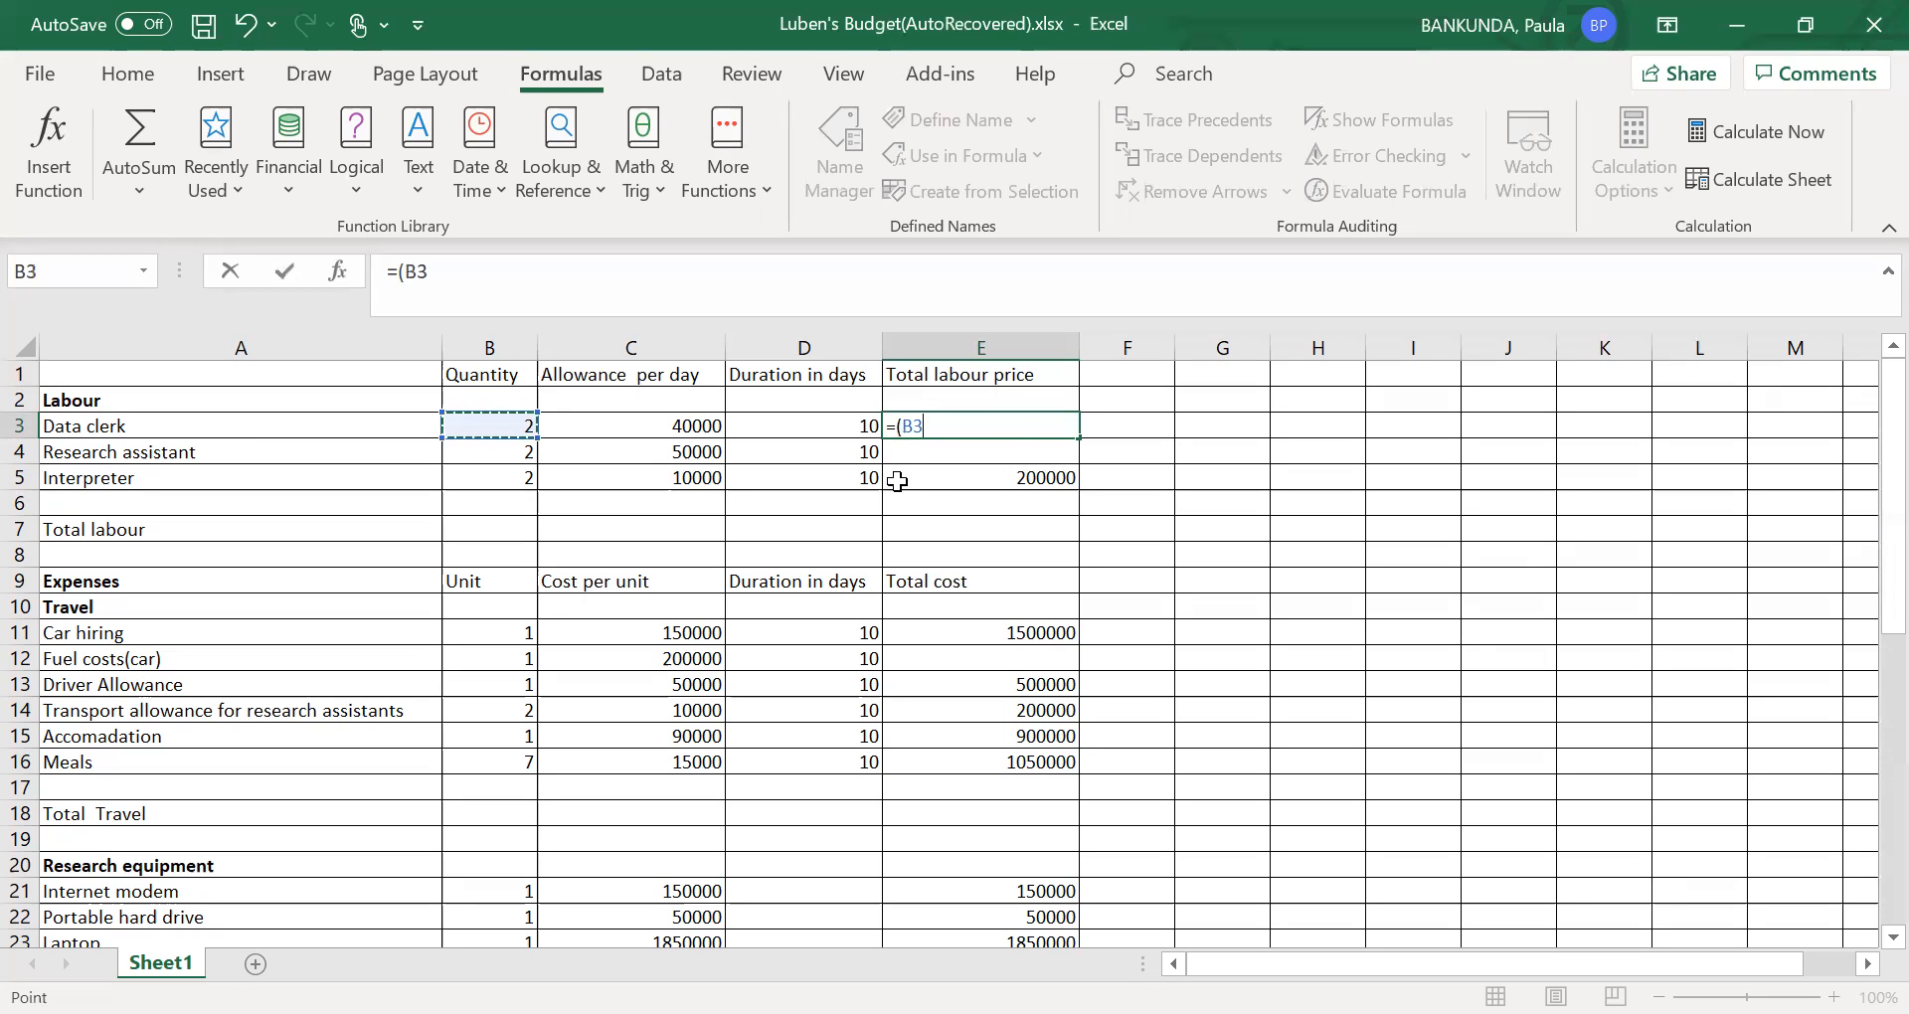
text(*)
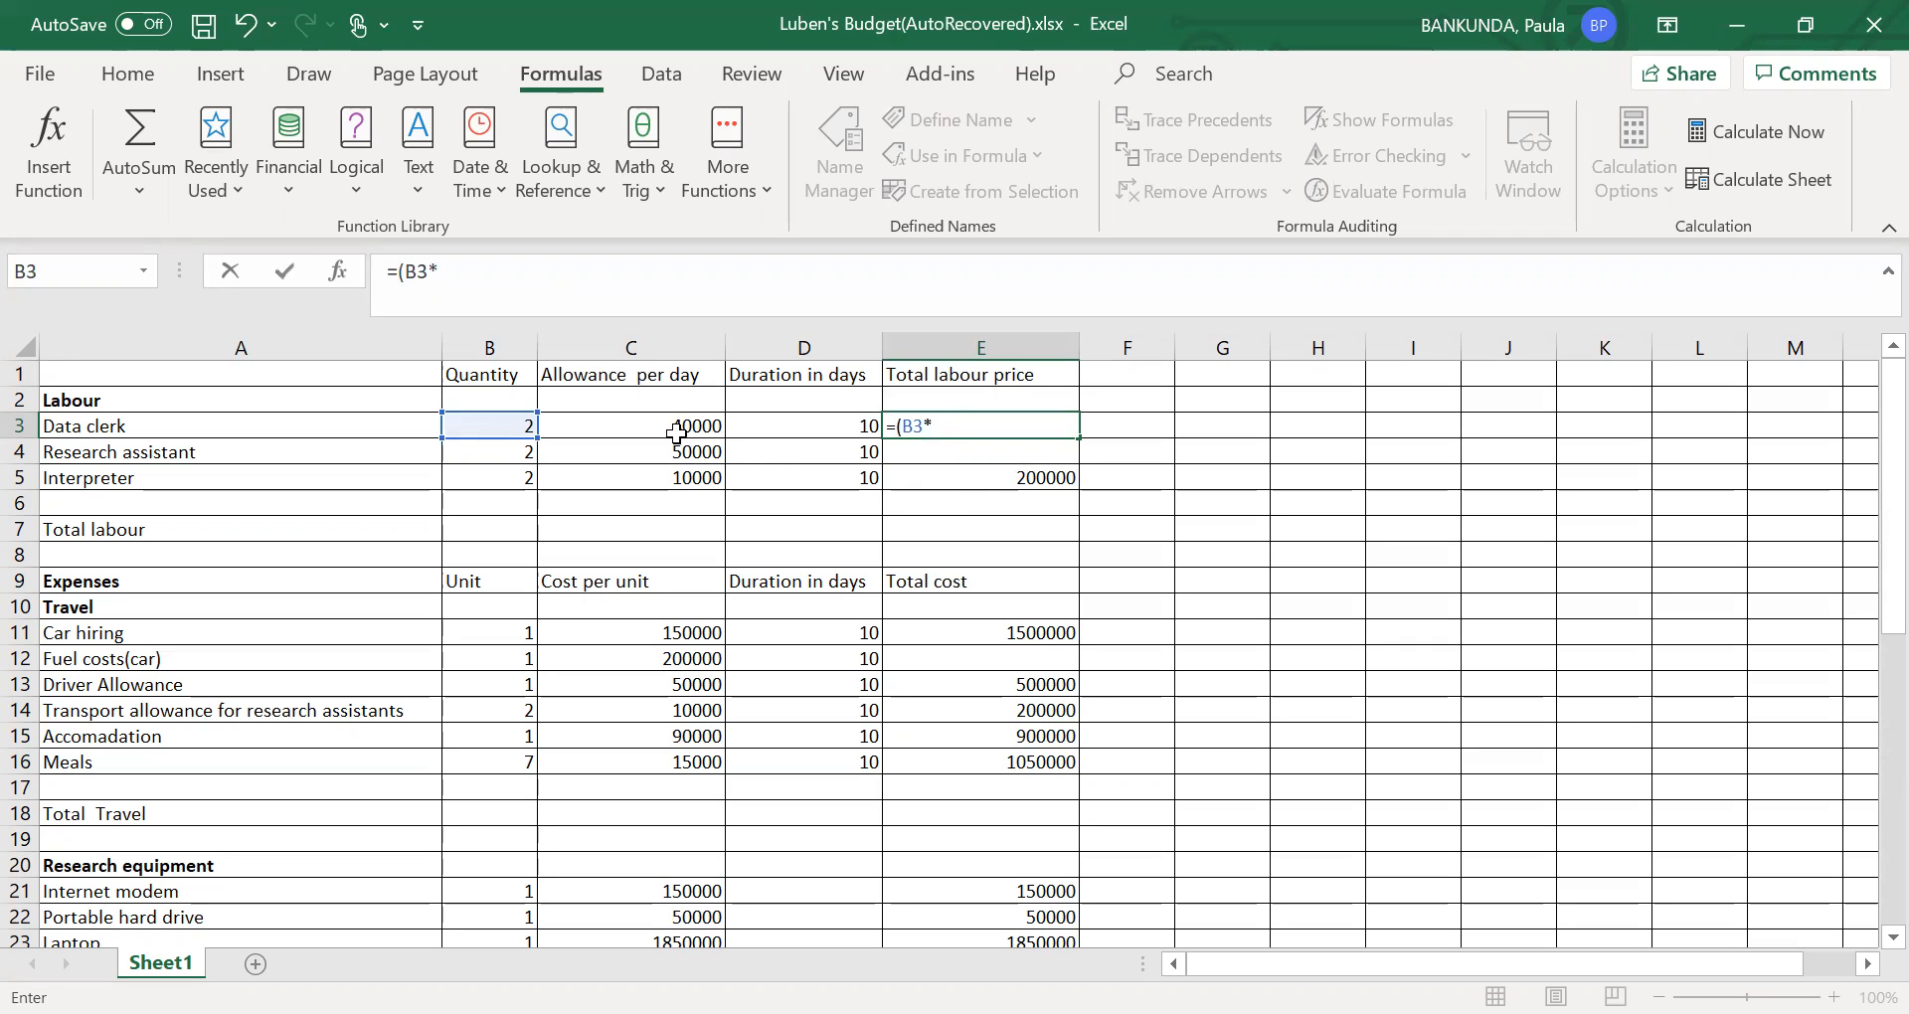
click(668, 430)
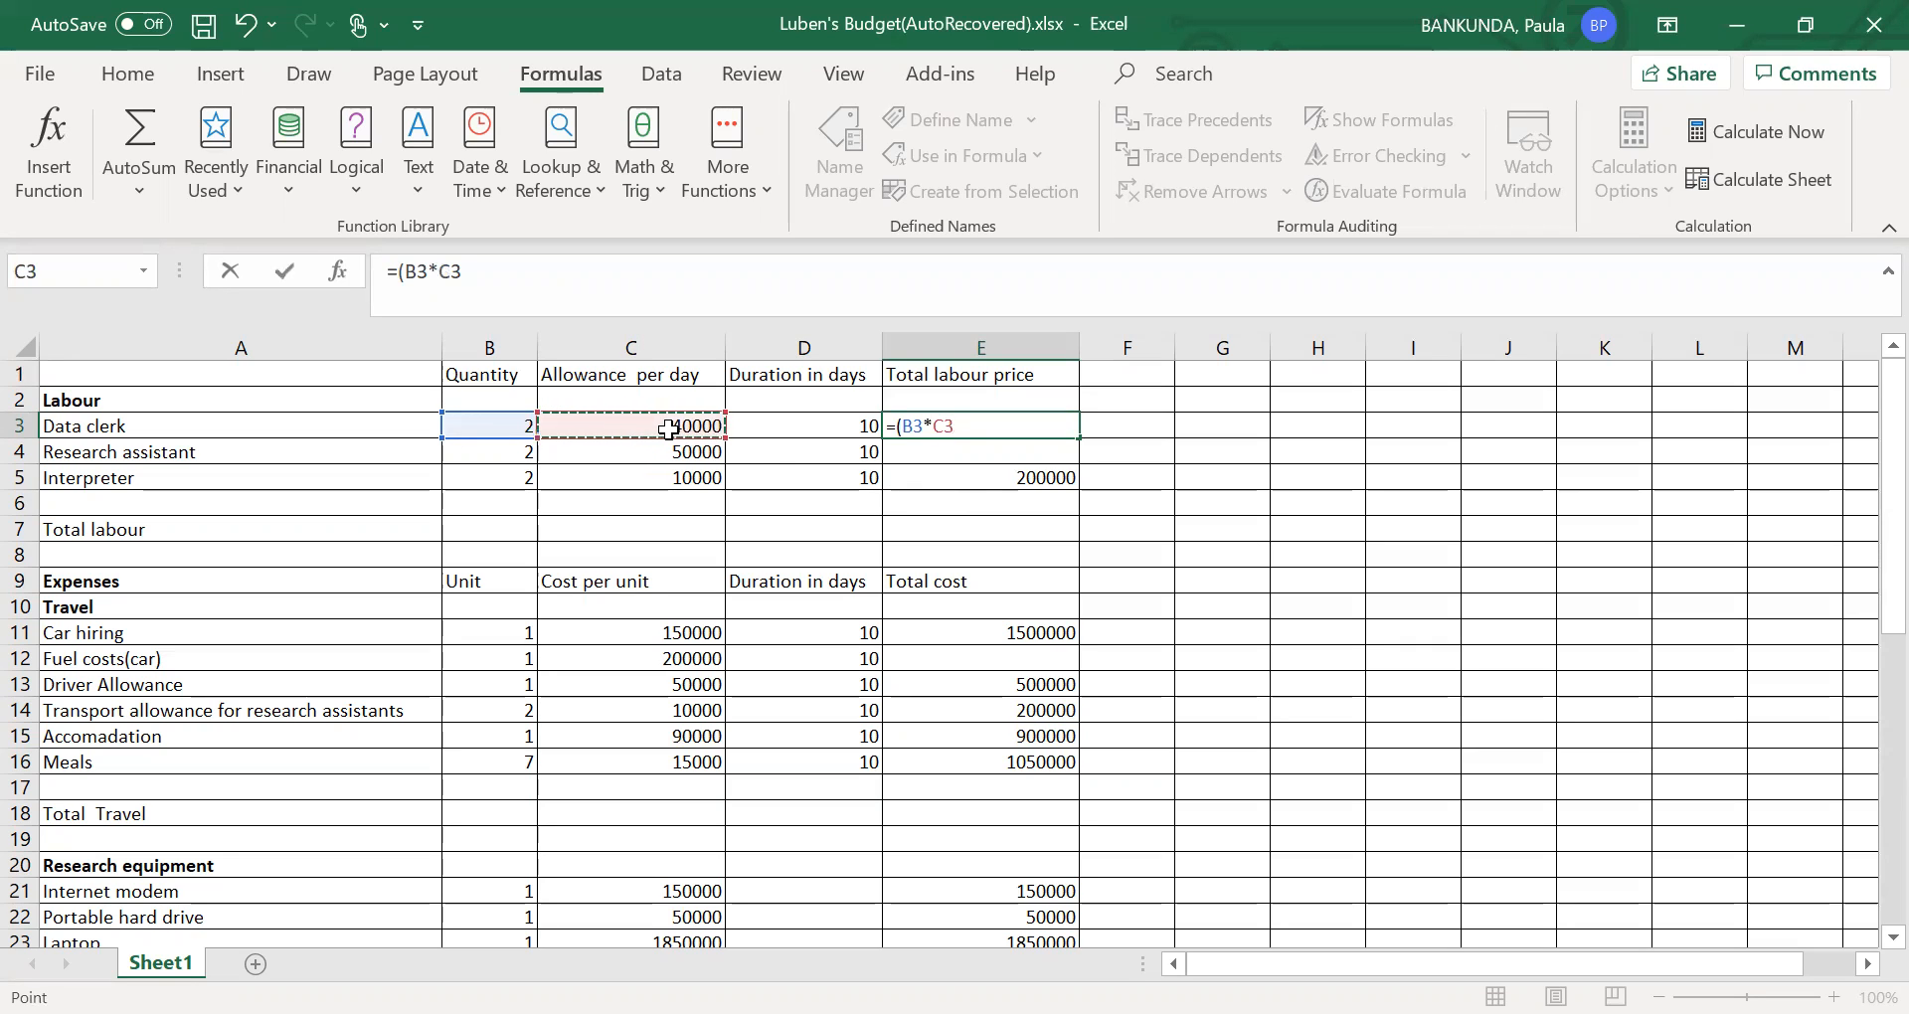
text(*)
click(829, 427)
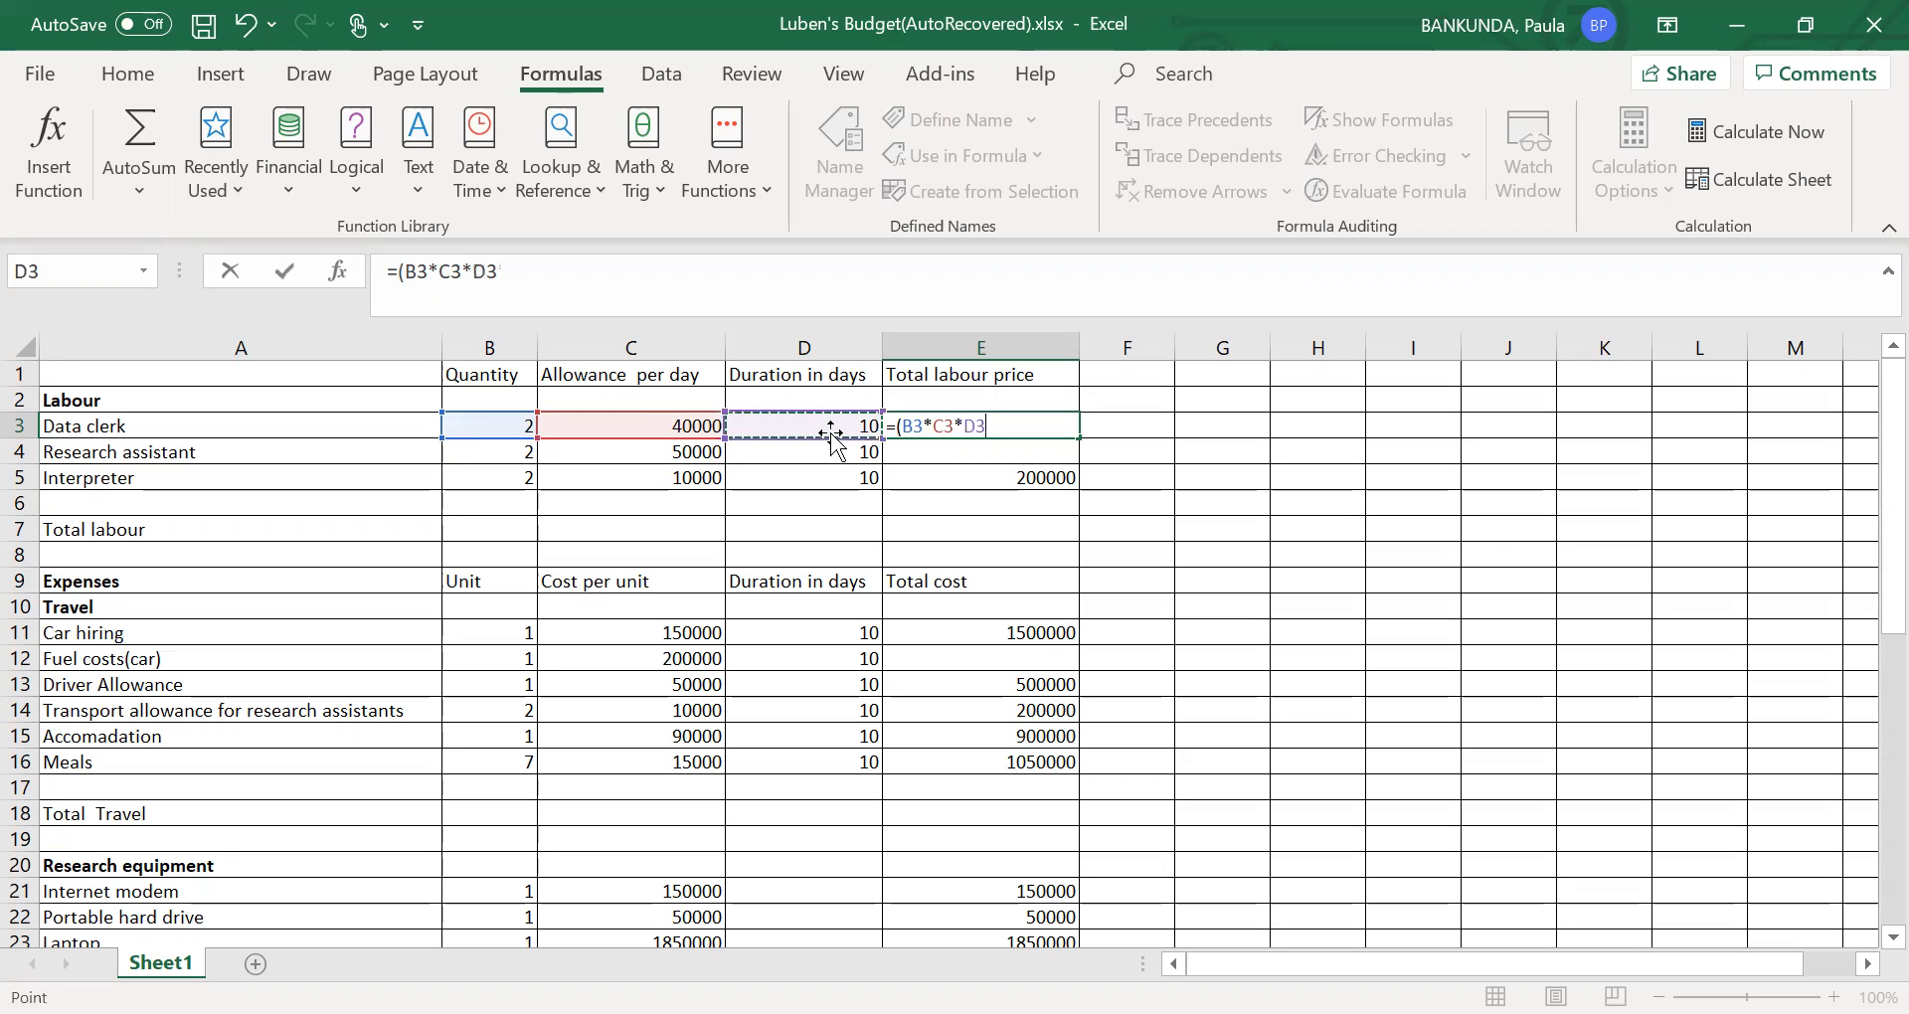
text())
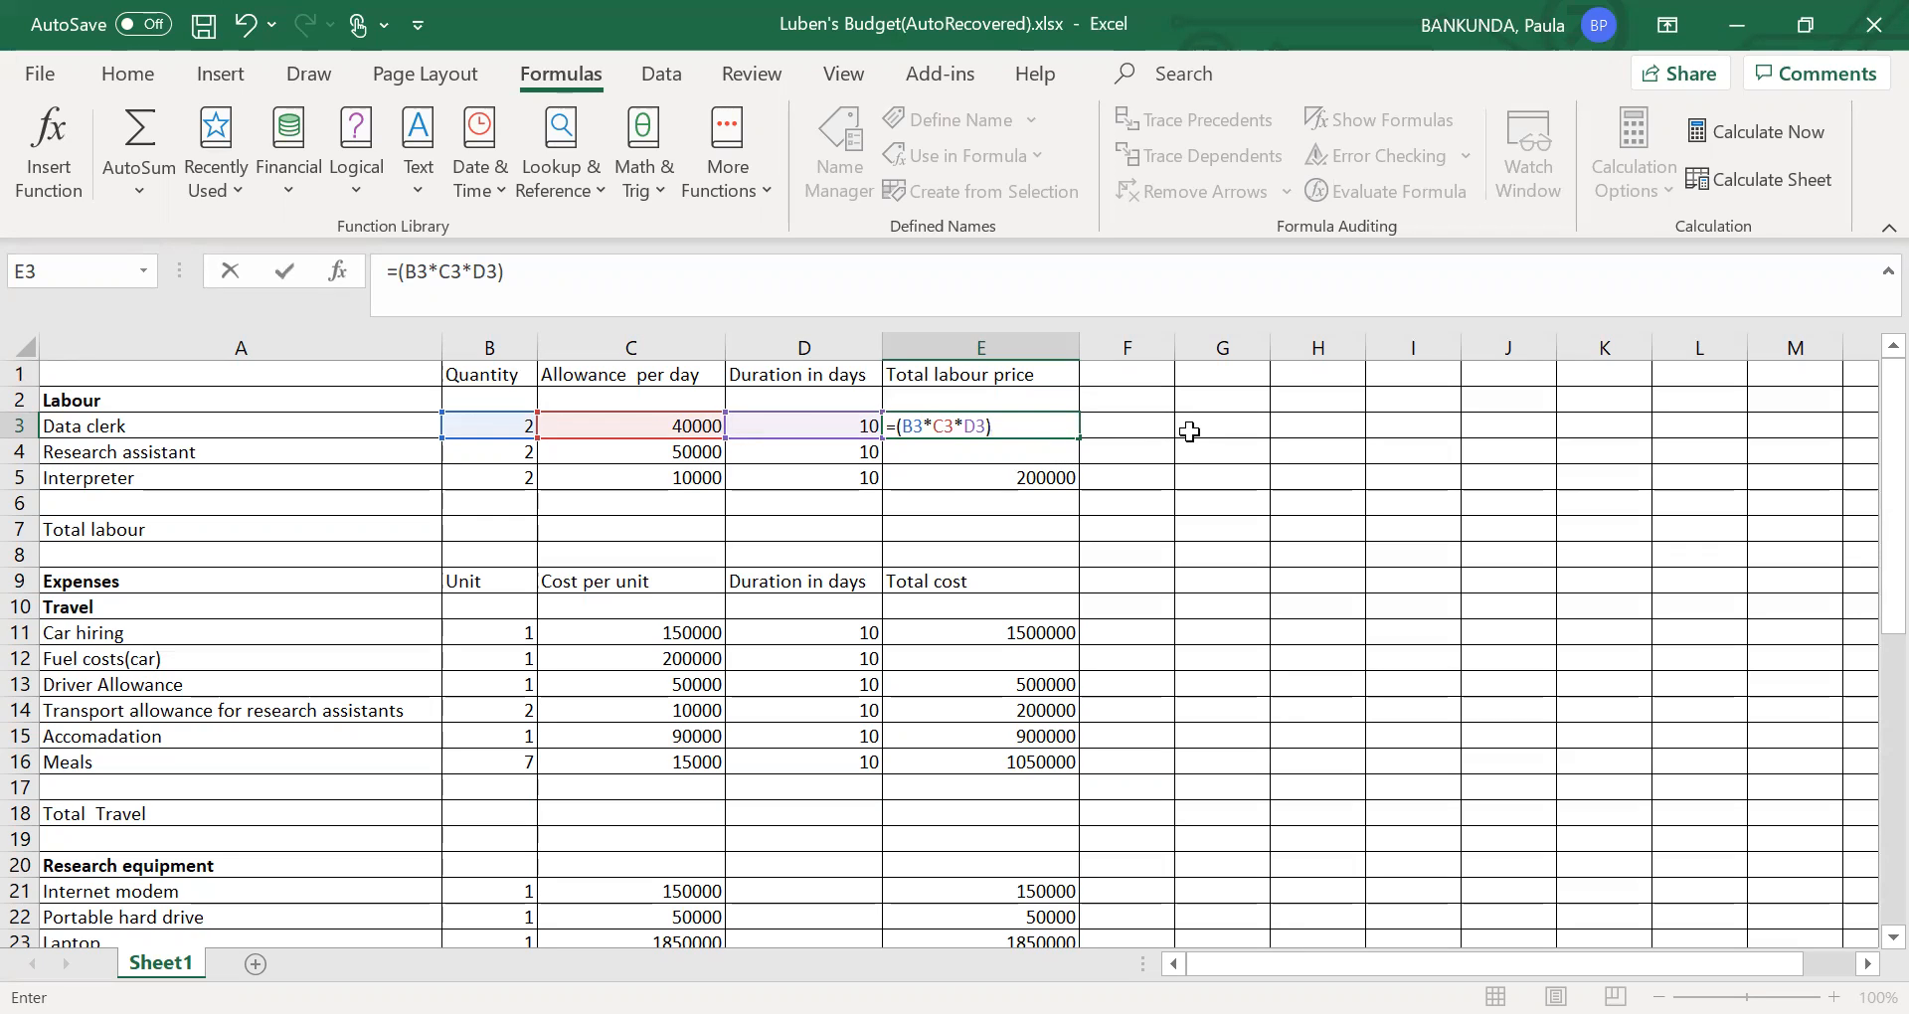
key(Return)
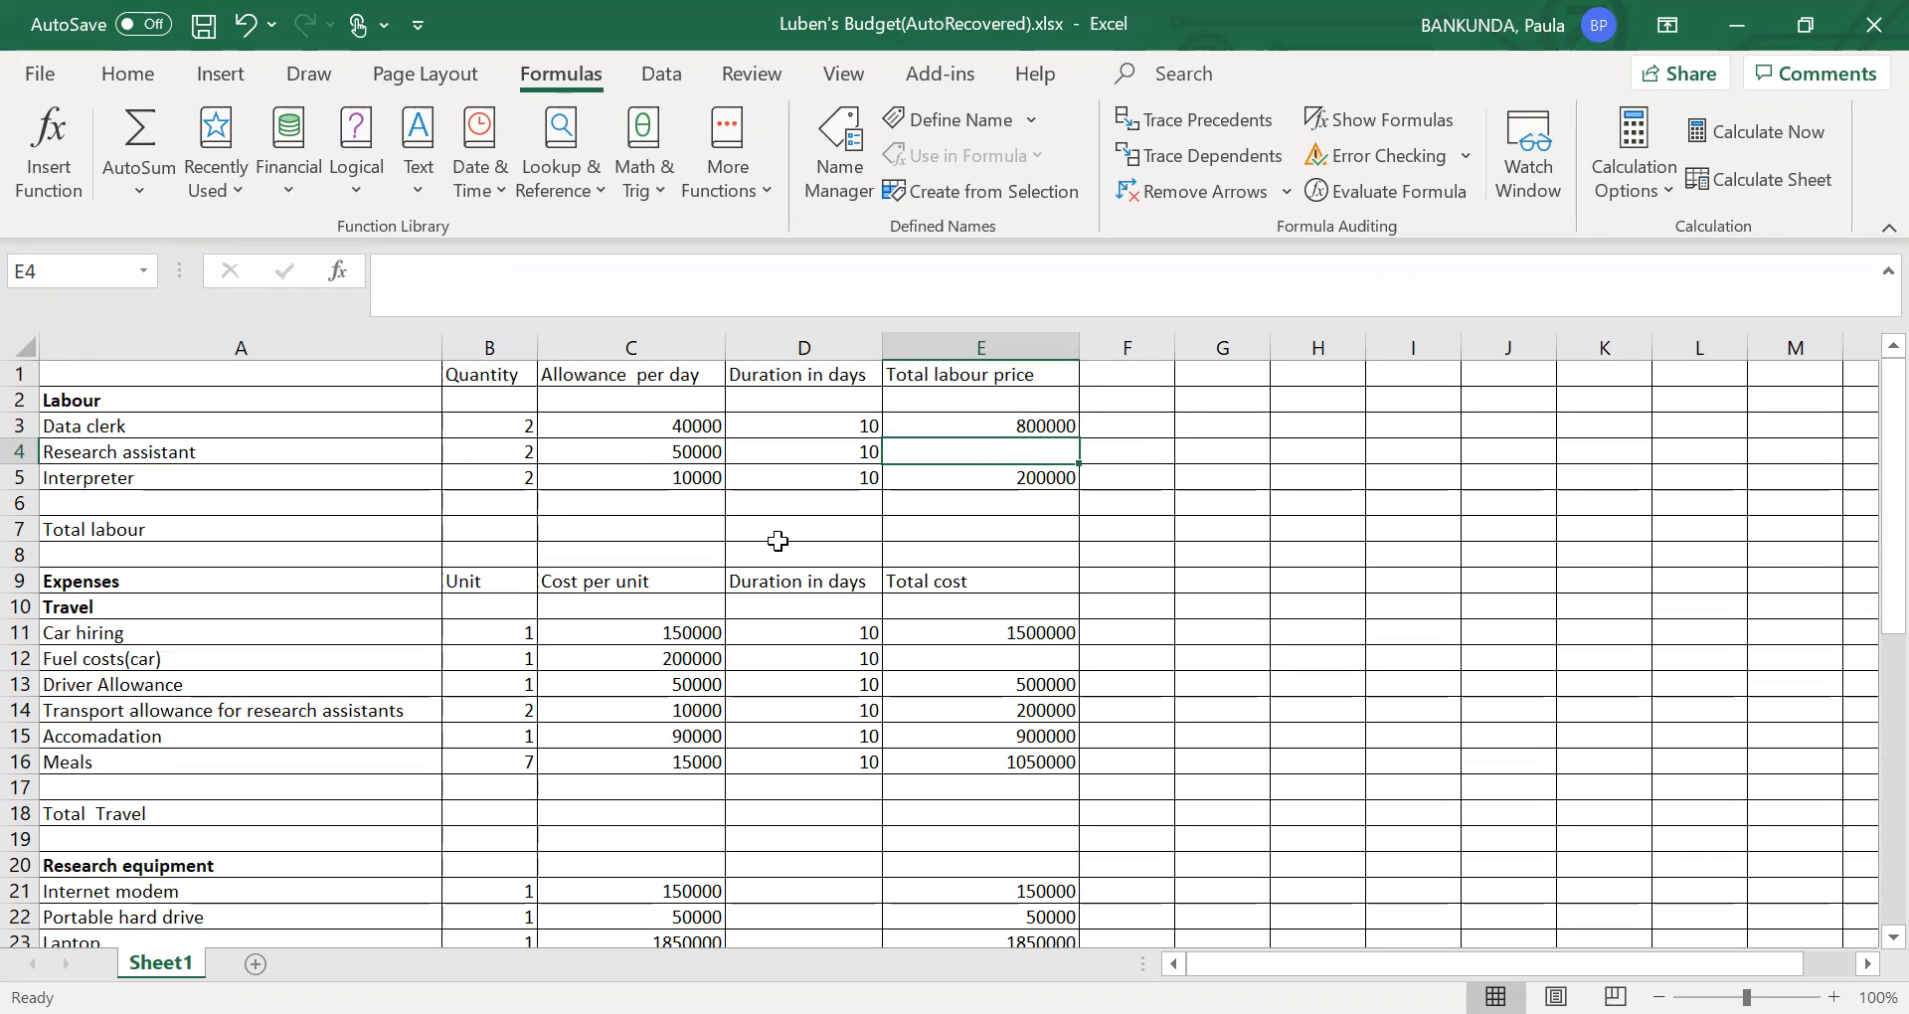
- Calculate the research assistant's total labour price in E4 with the formula =(B4*C4*D4)
text(=)
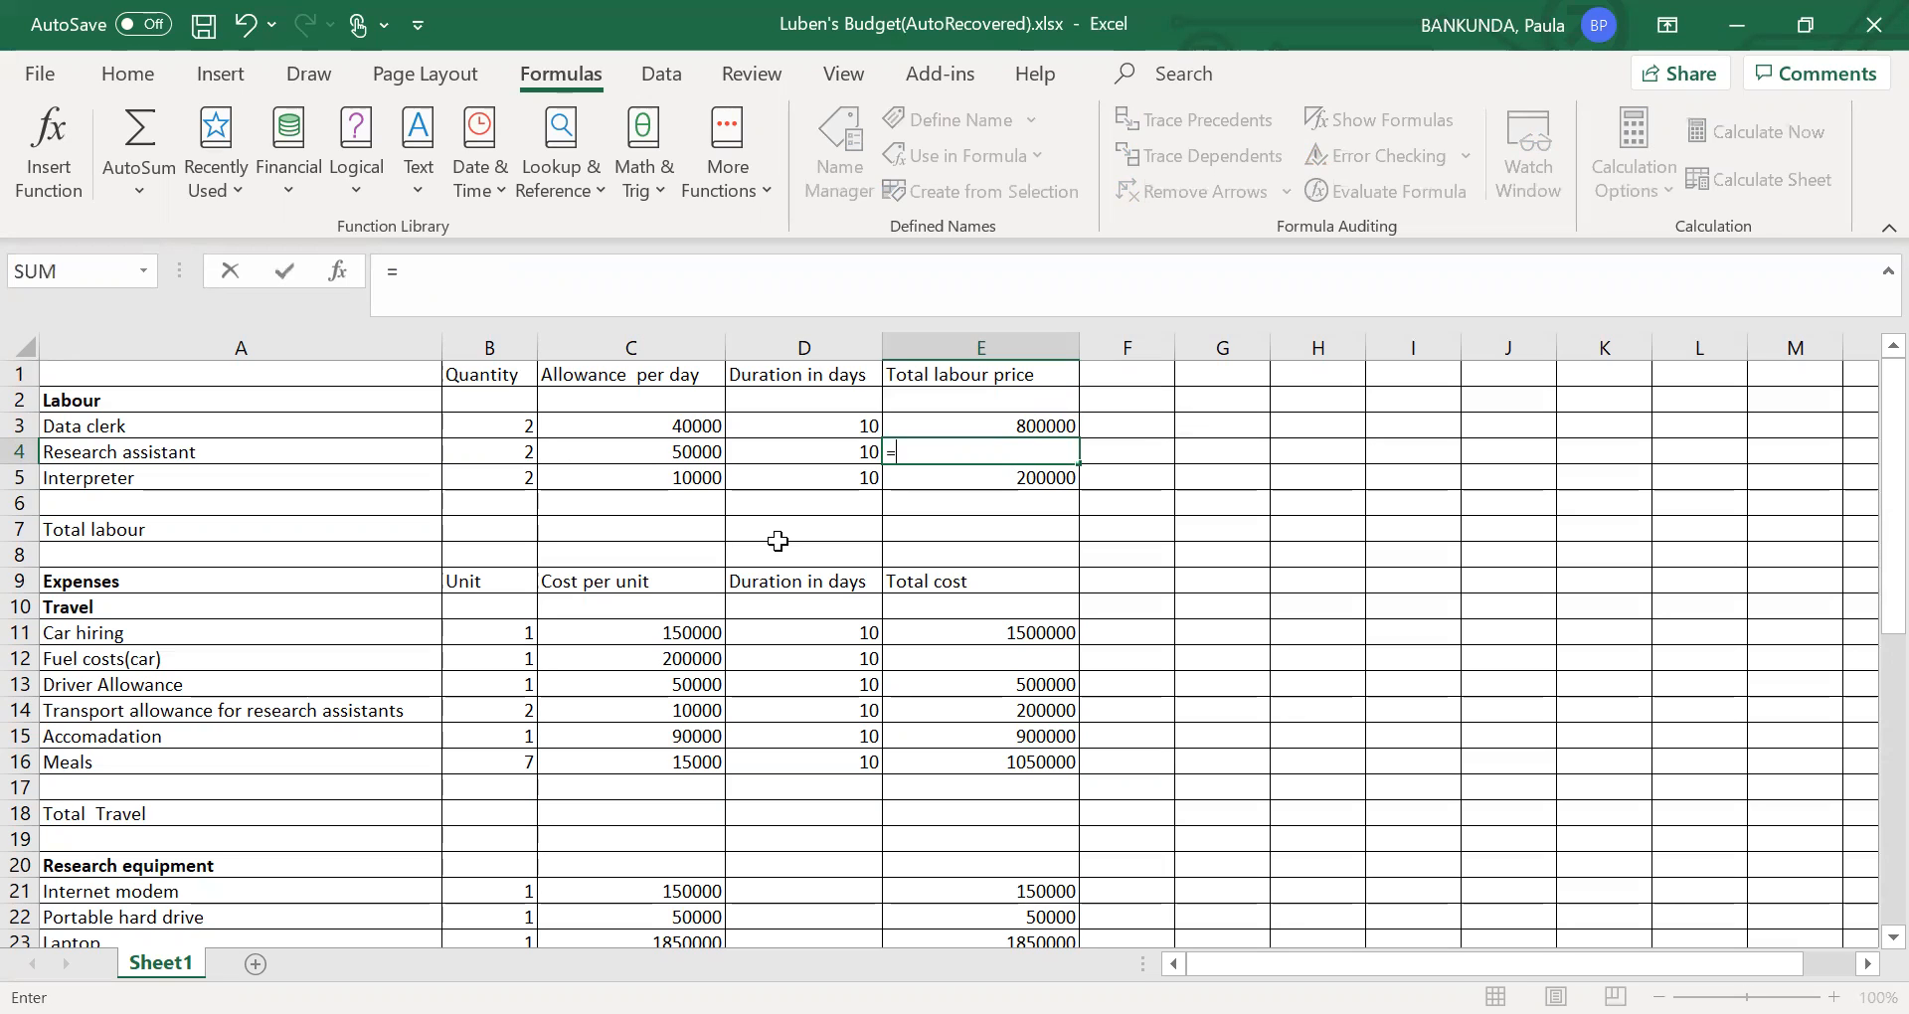
text(()
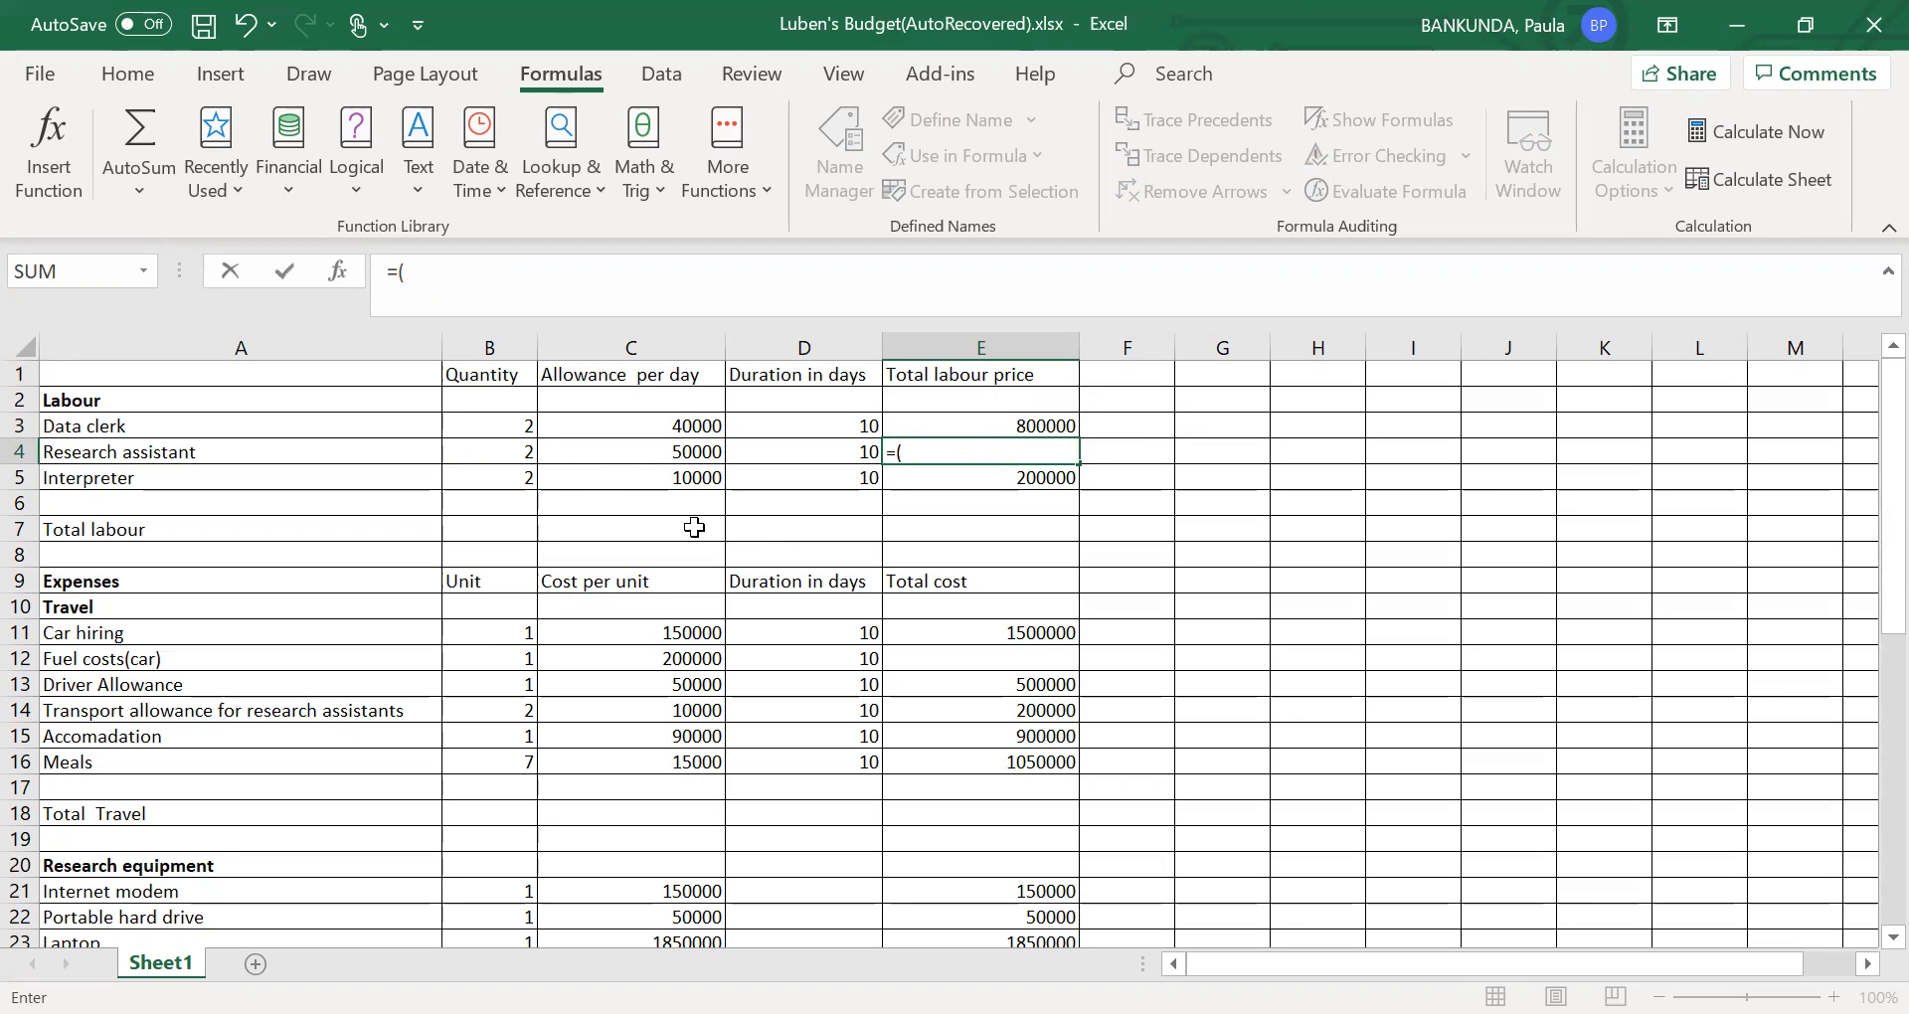
click(520, 457)
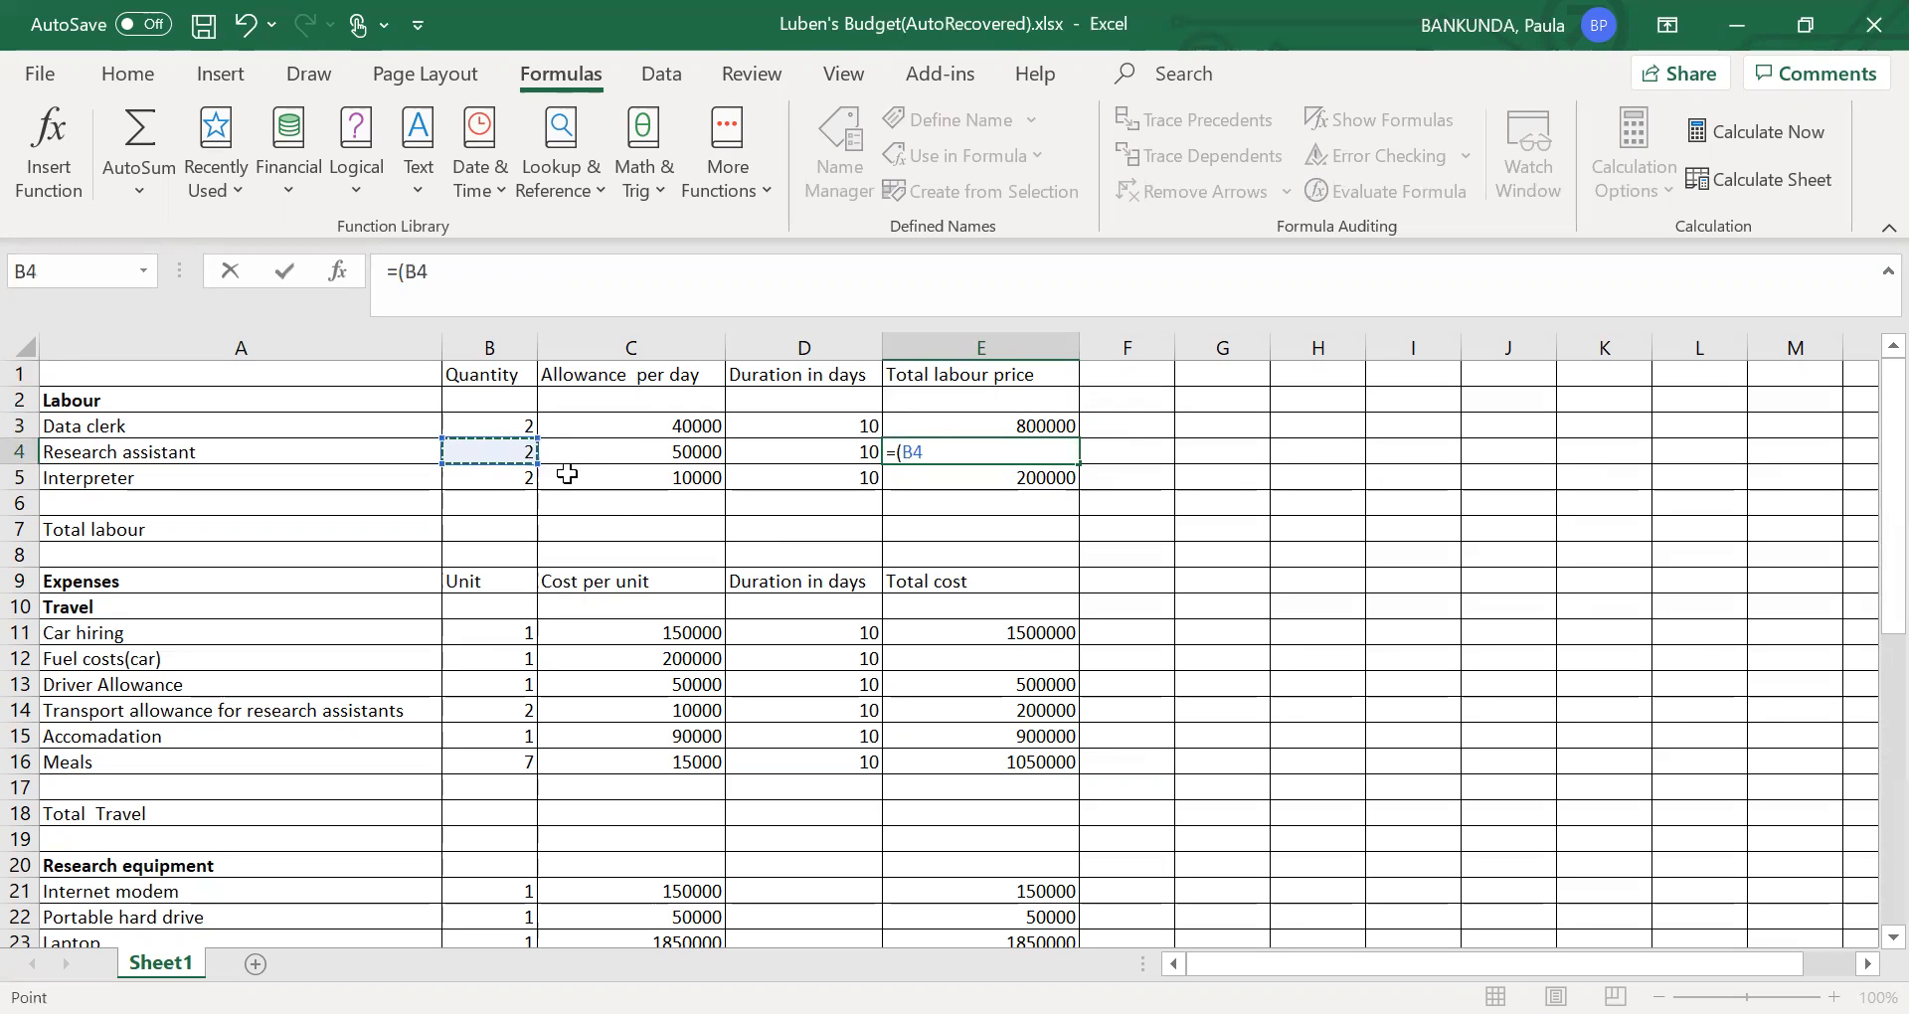
text(*)
click(634, 453)
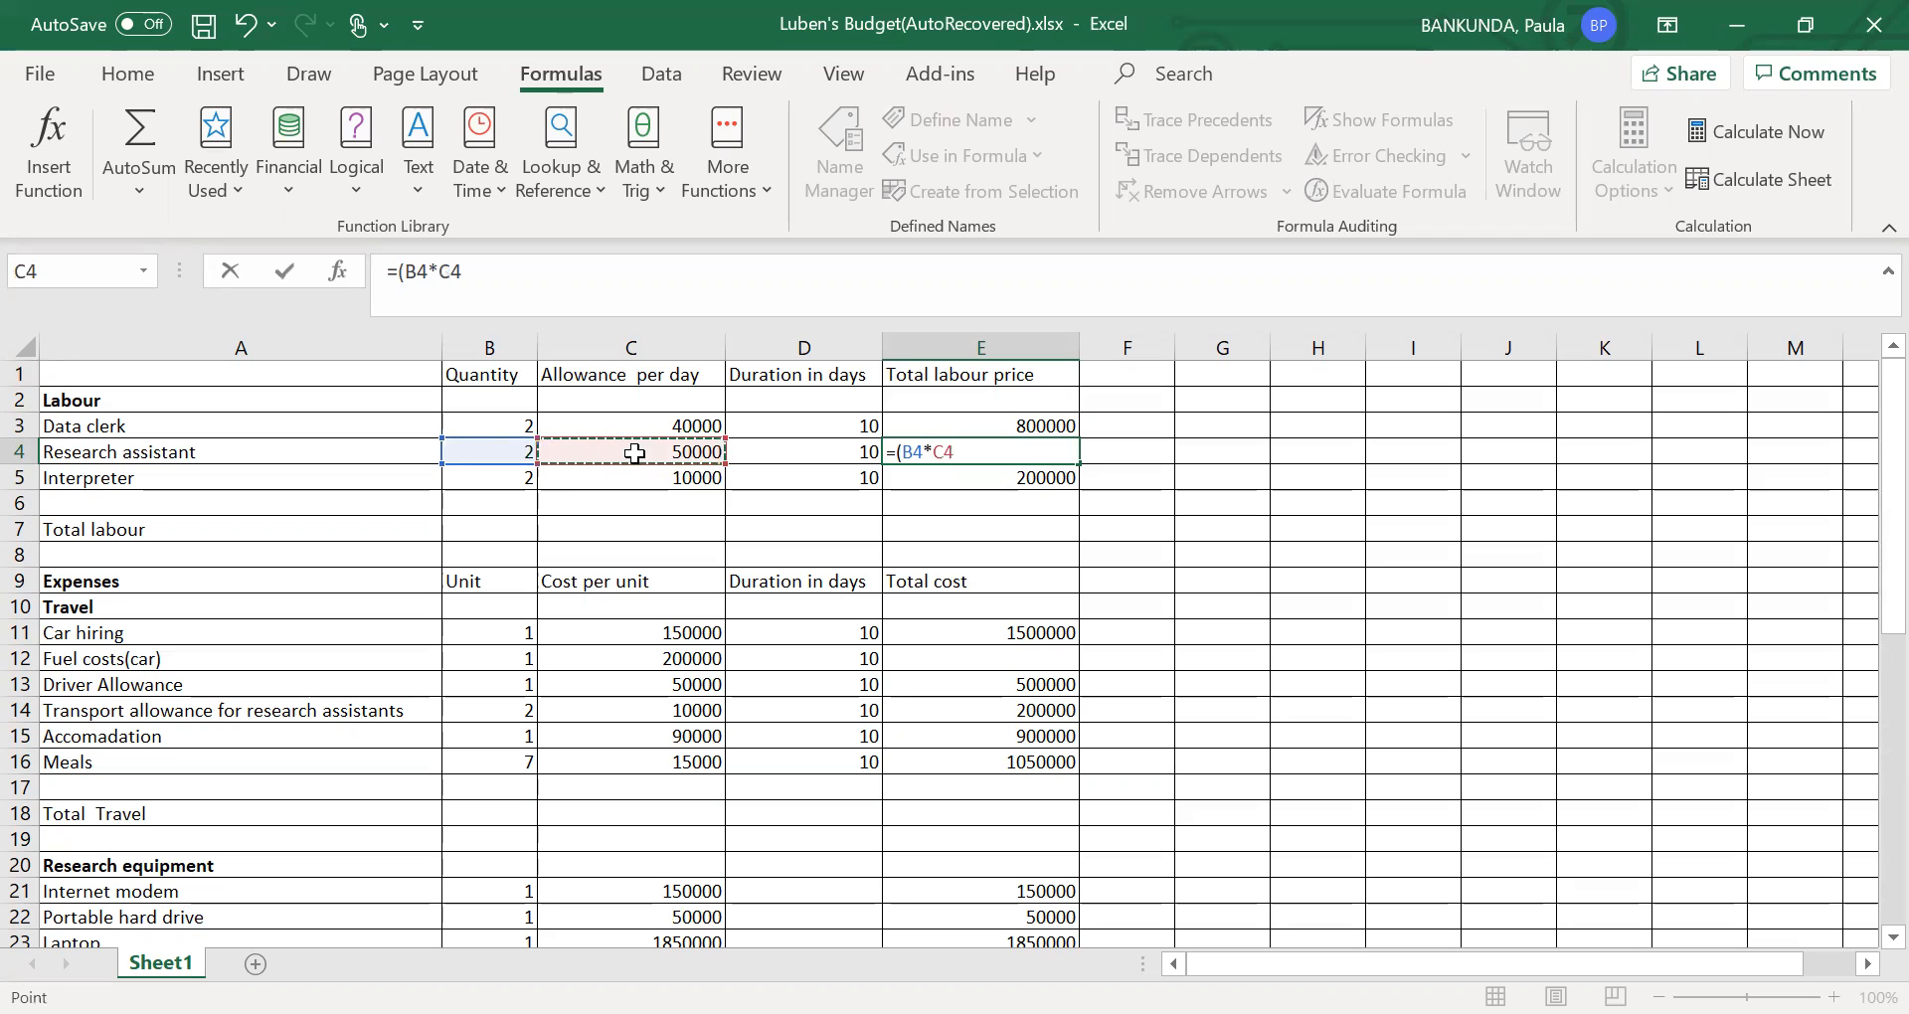
text(*)
click(790, 462)
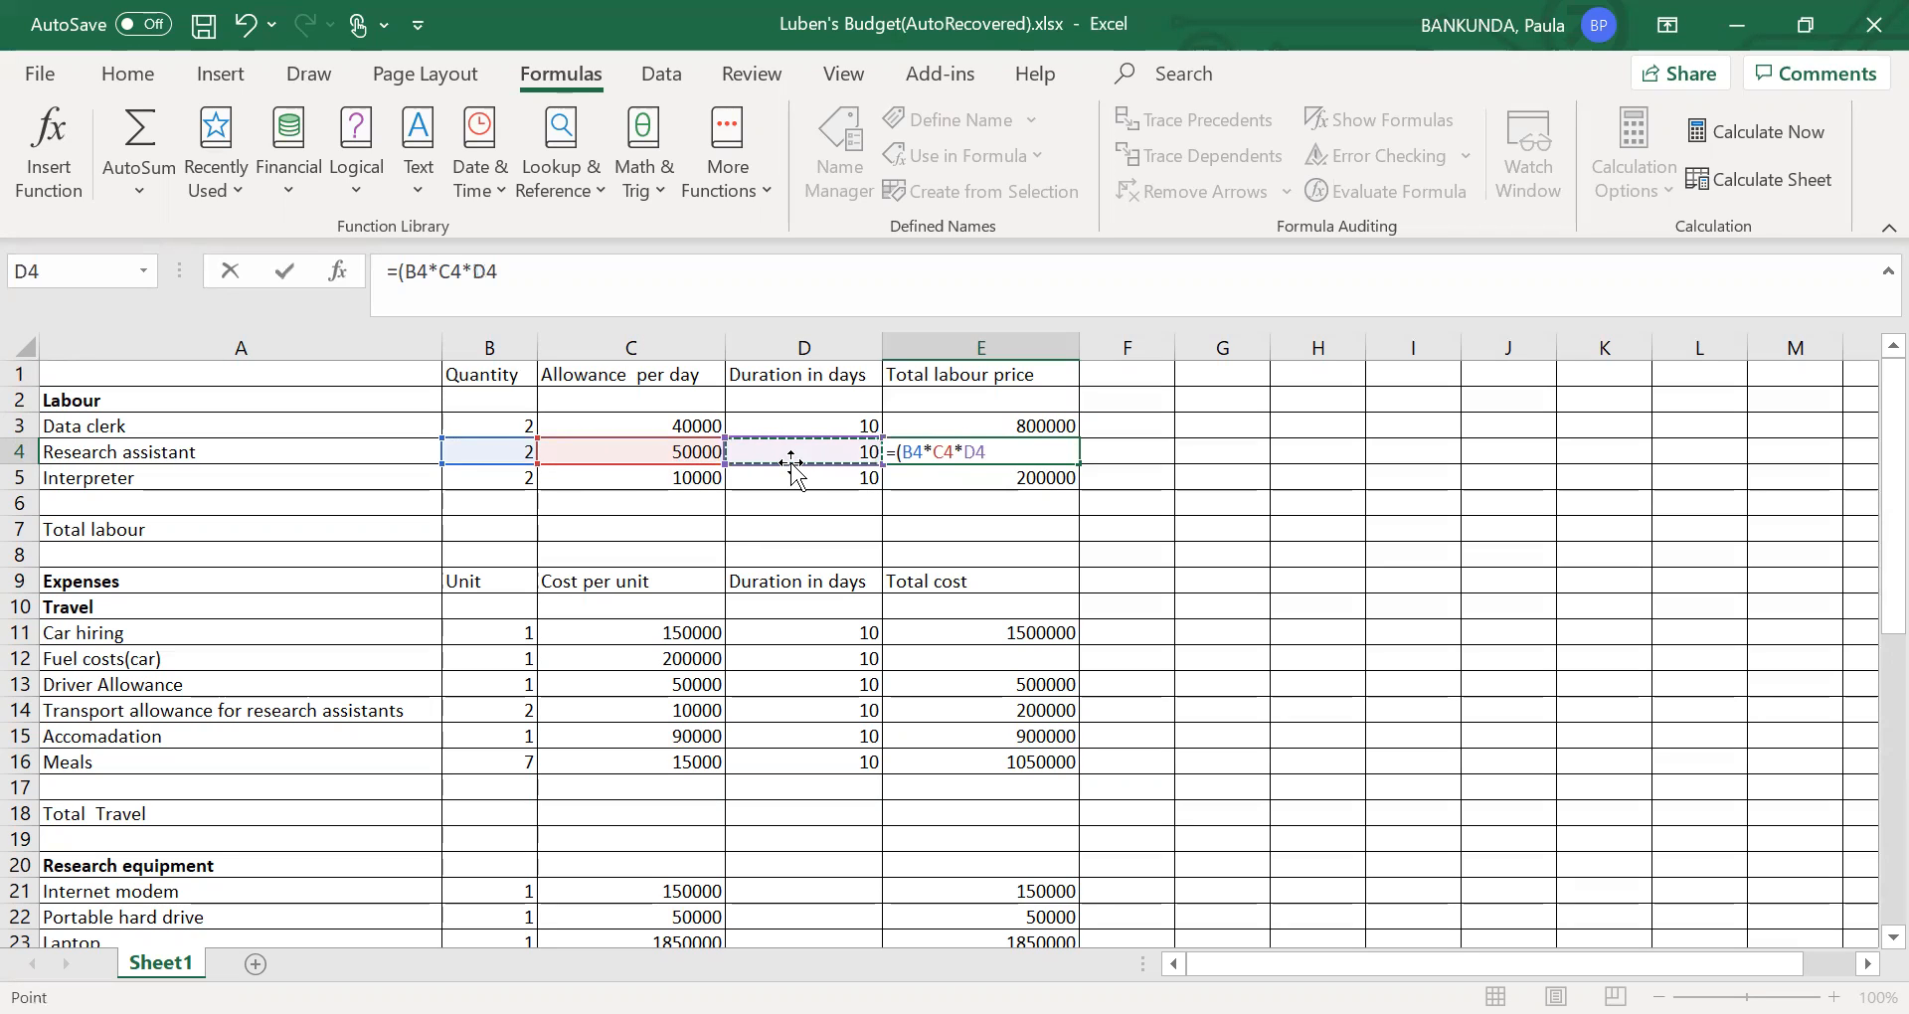
text())
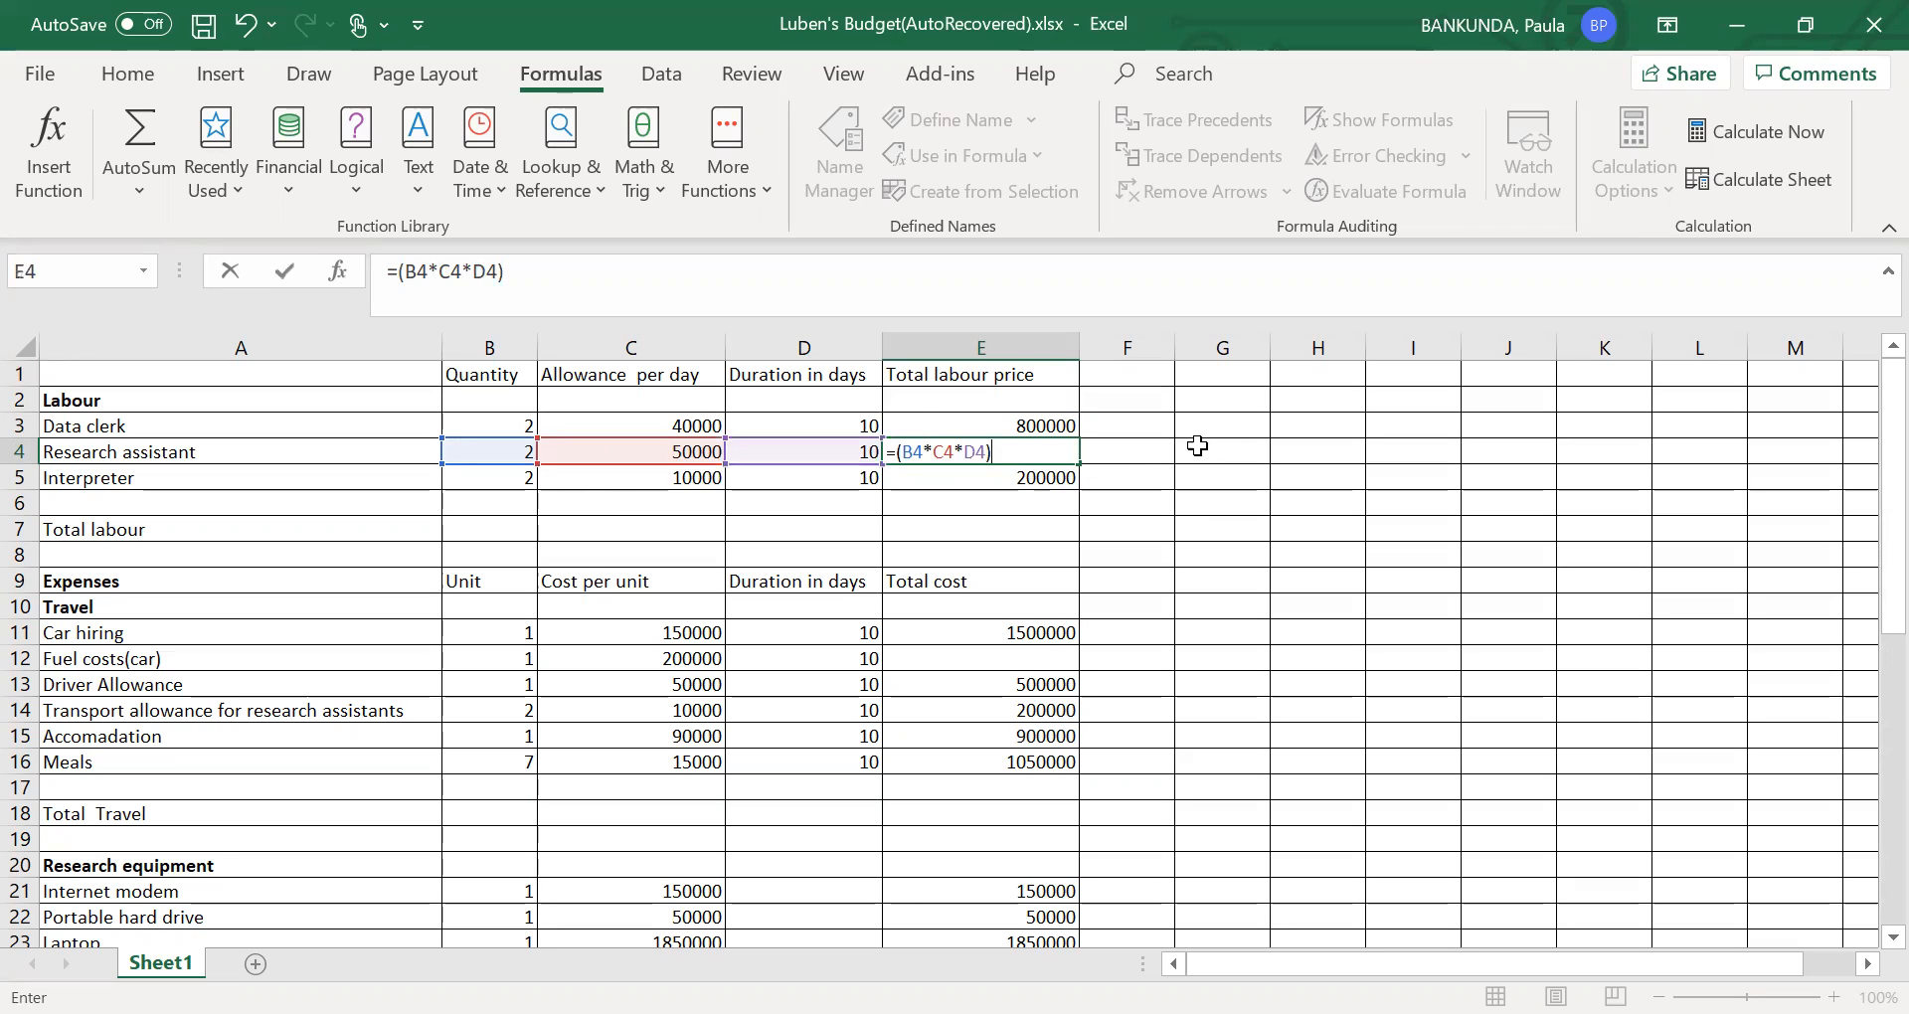
click(1155, 460)
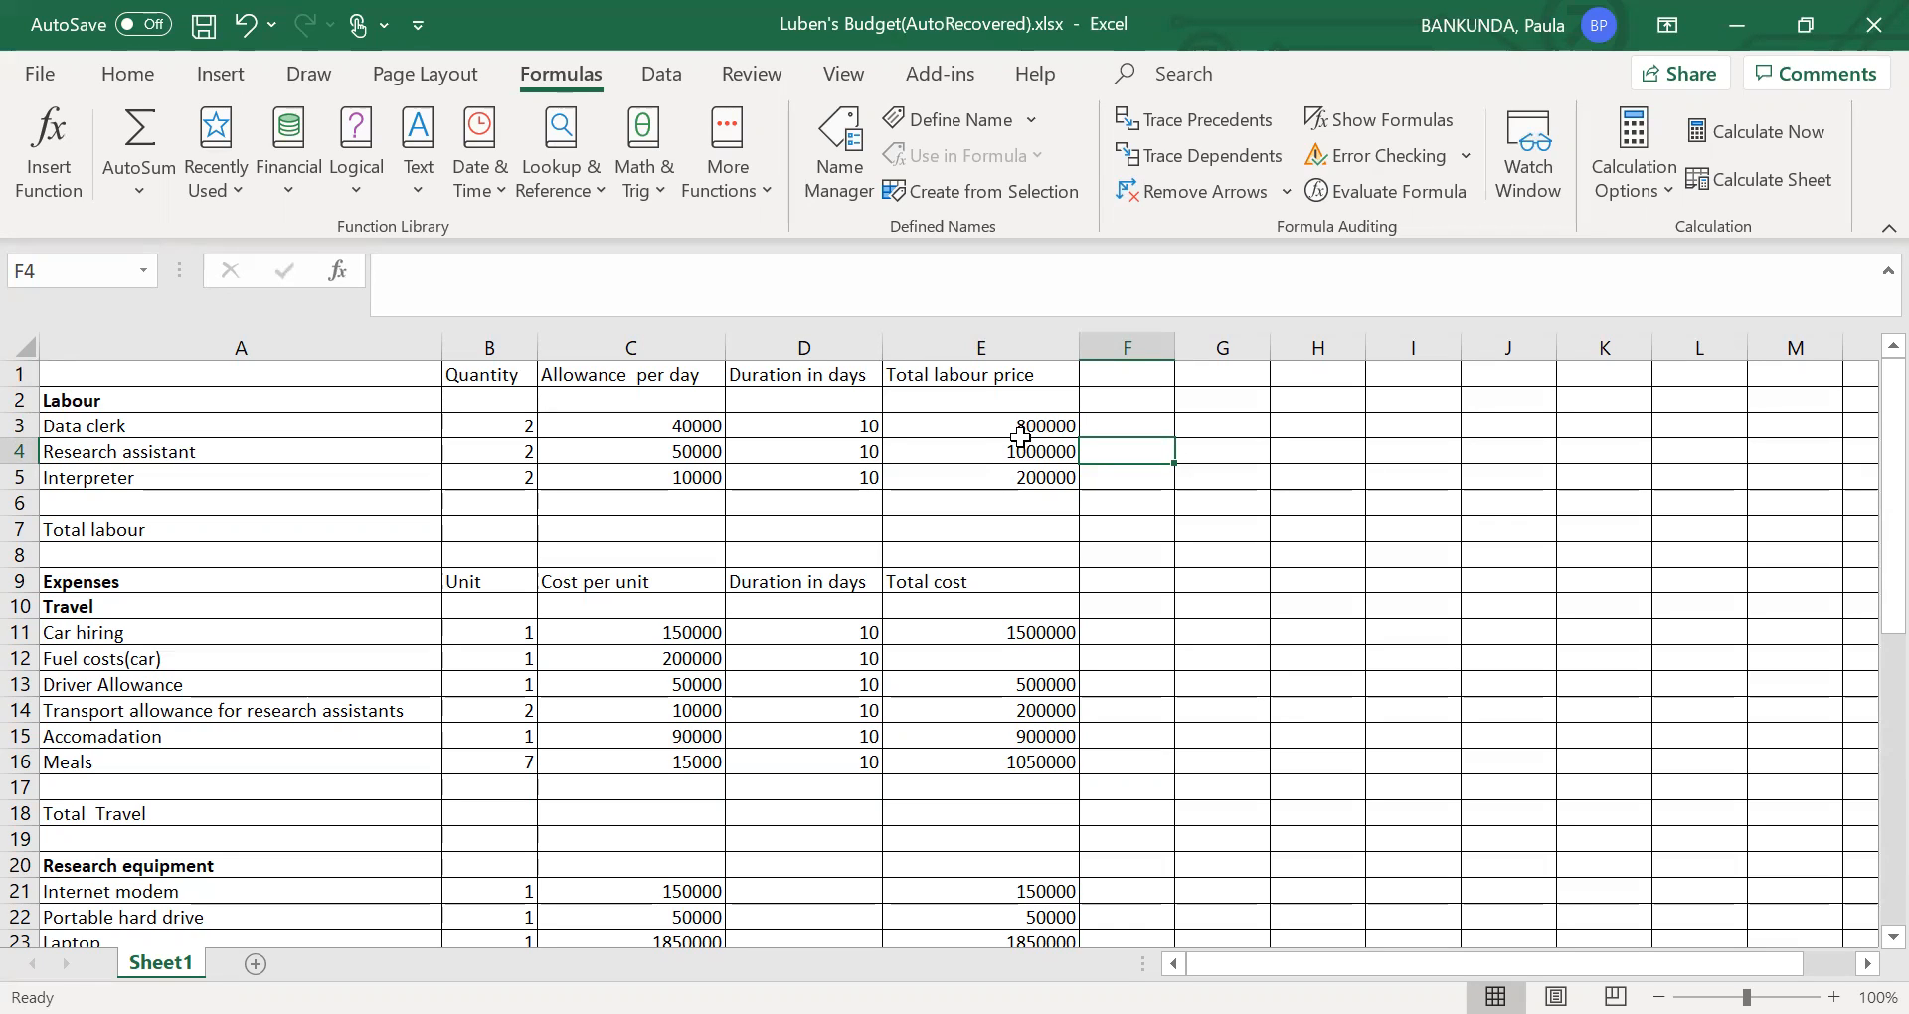
- Total the labour prices in E7 of the Total labour row with =SUM(E3:E5)
click(965, 537)
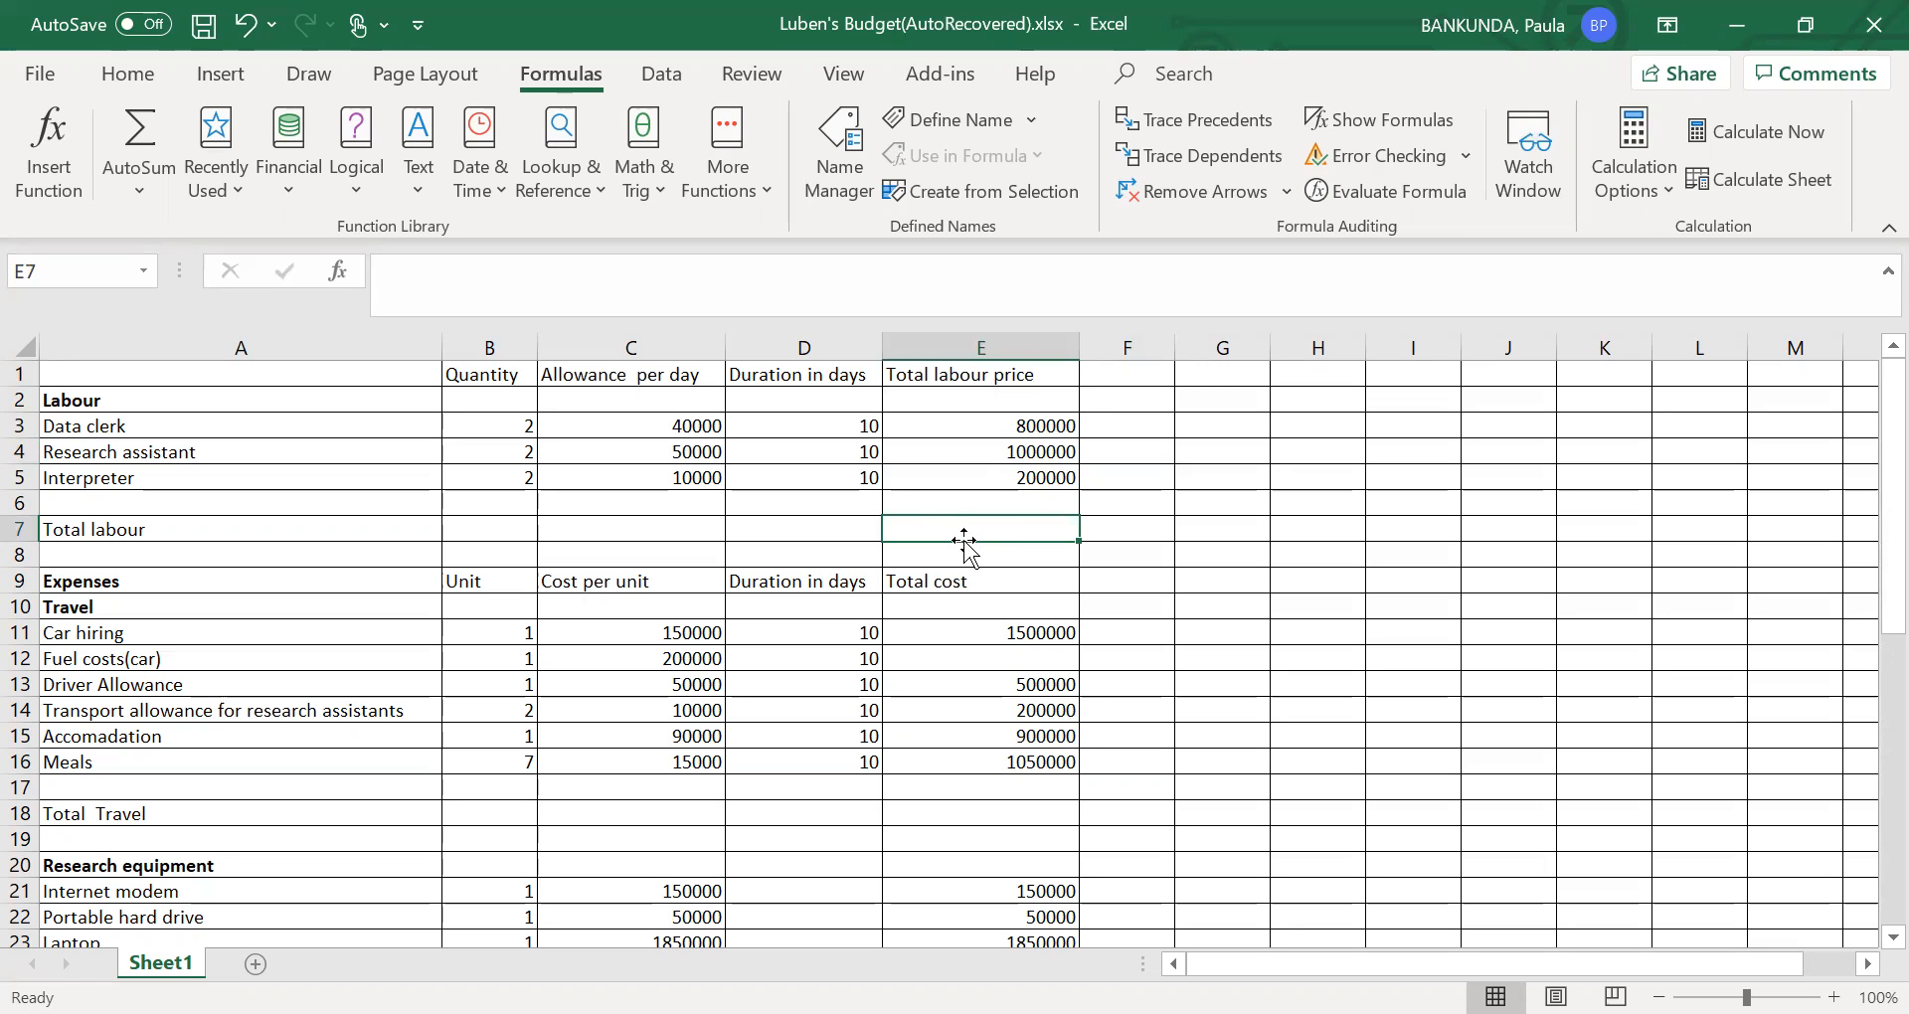
text(=)
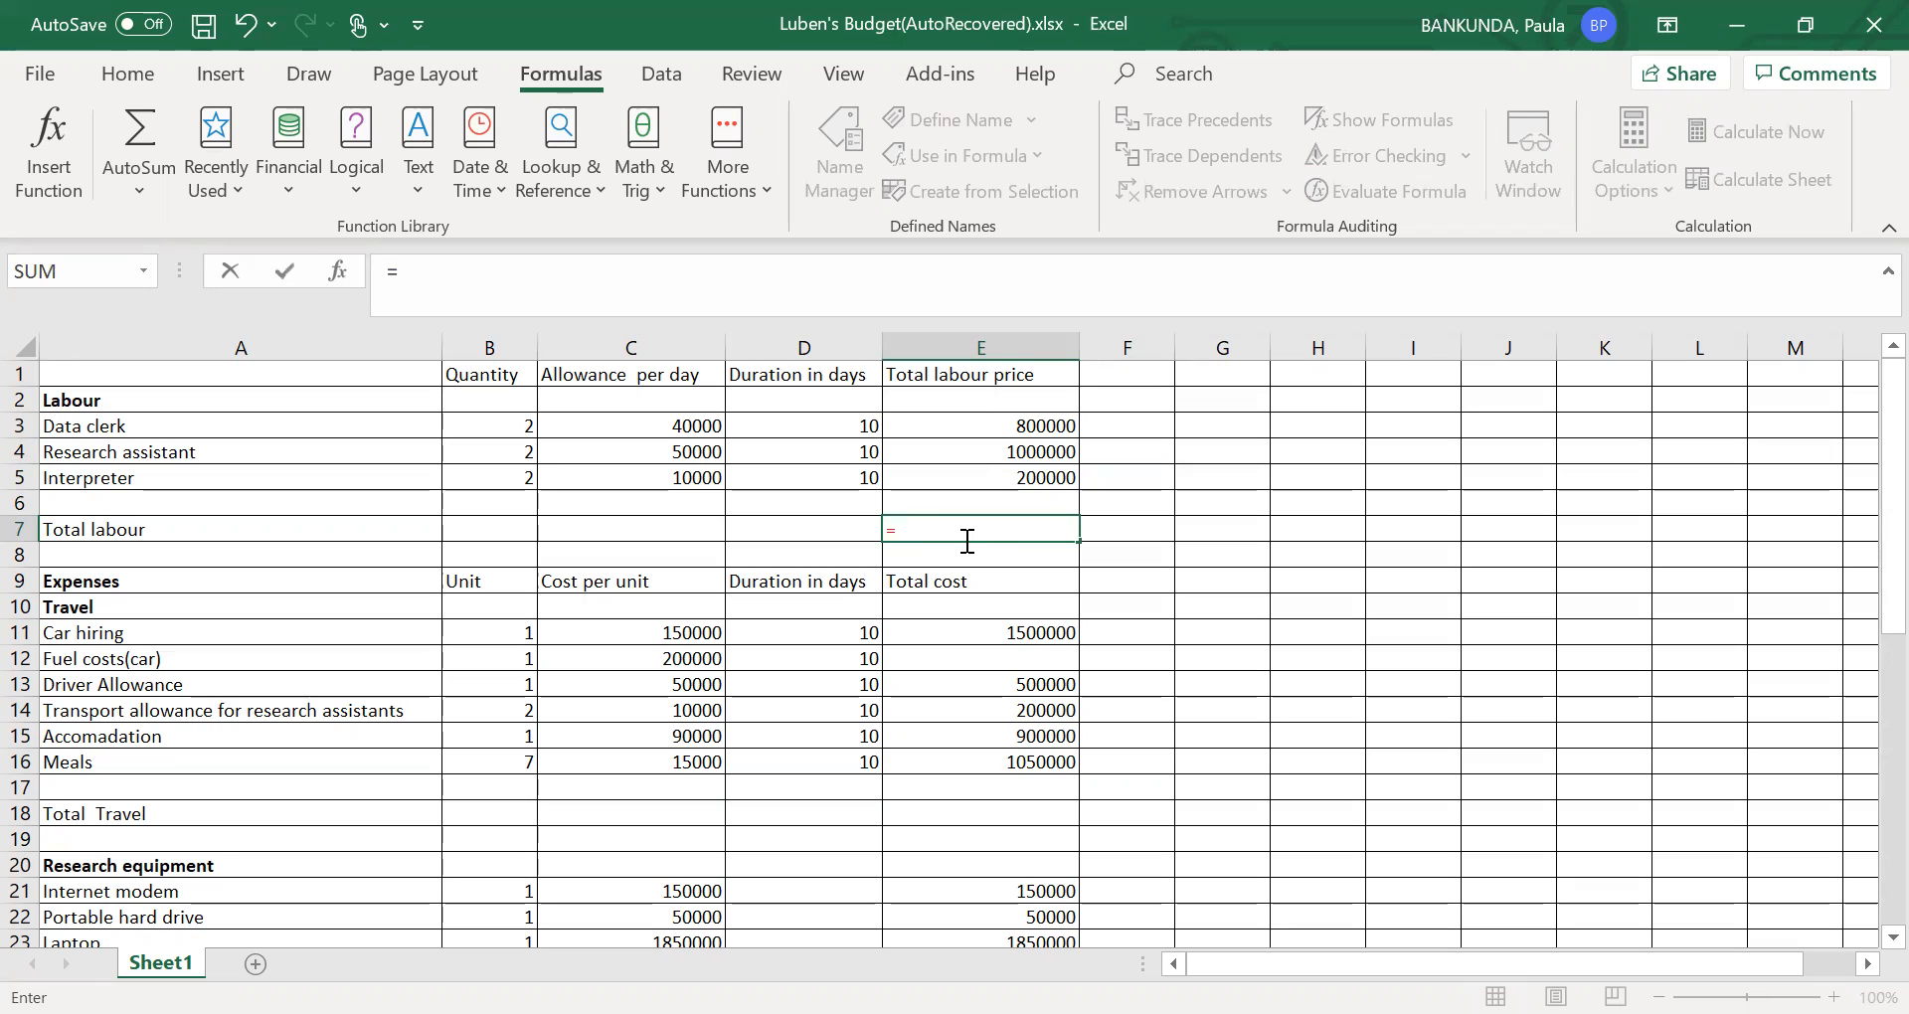
text(sum)
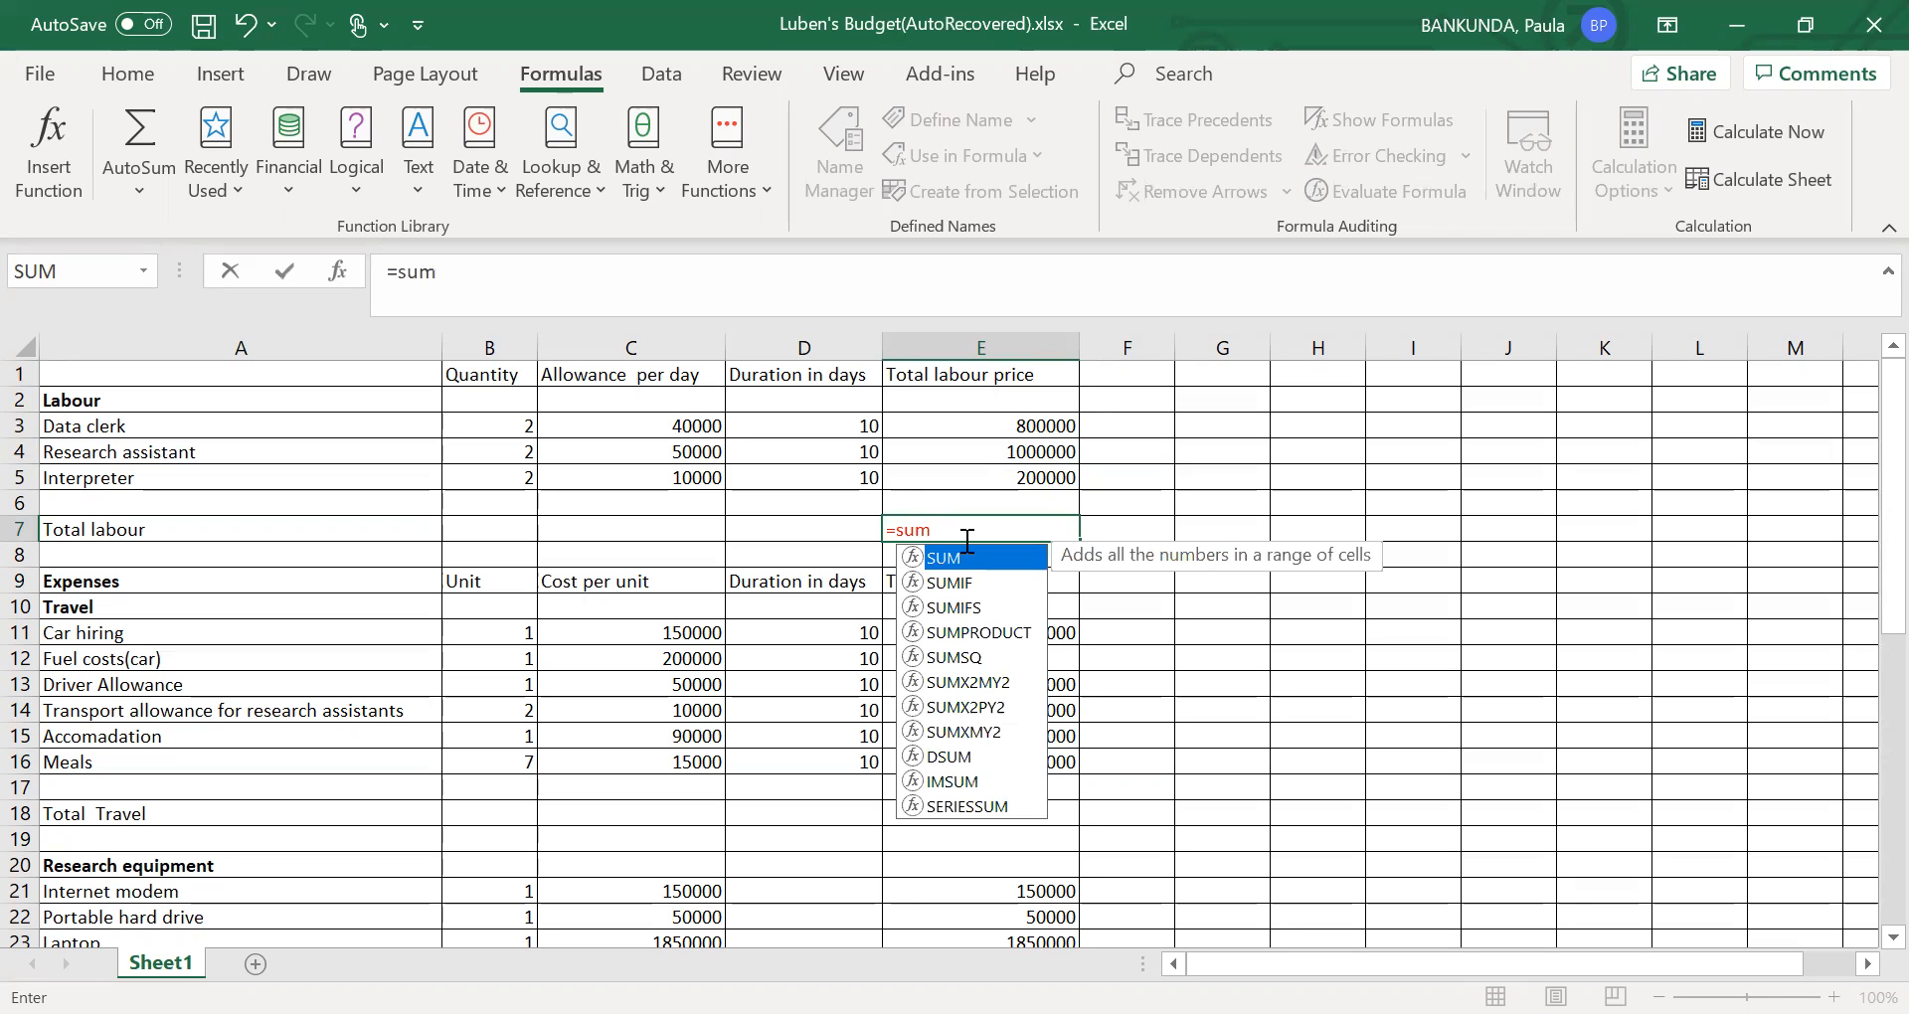
text(()
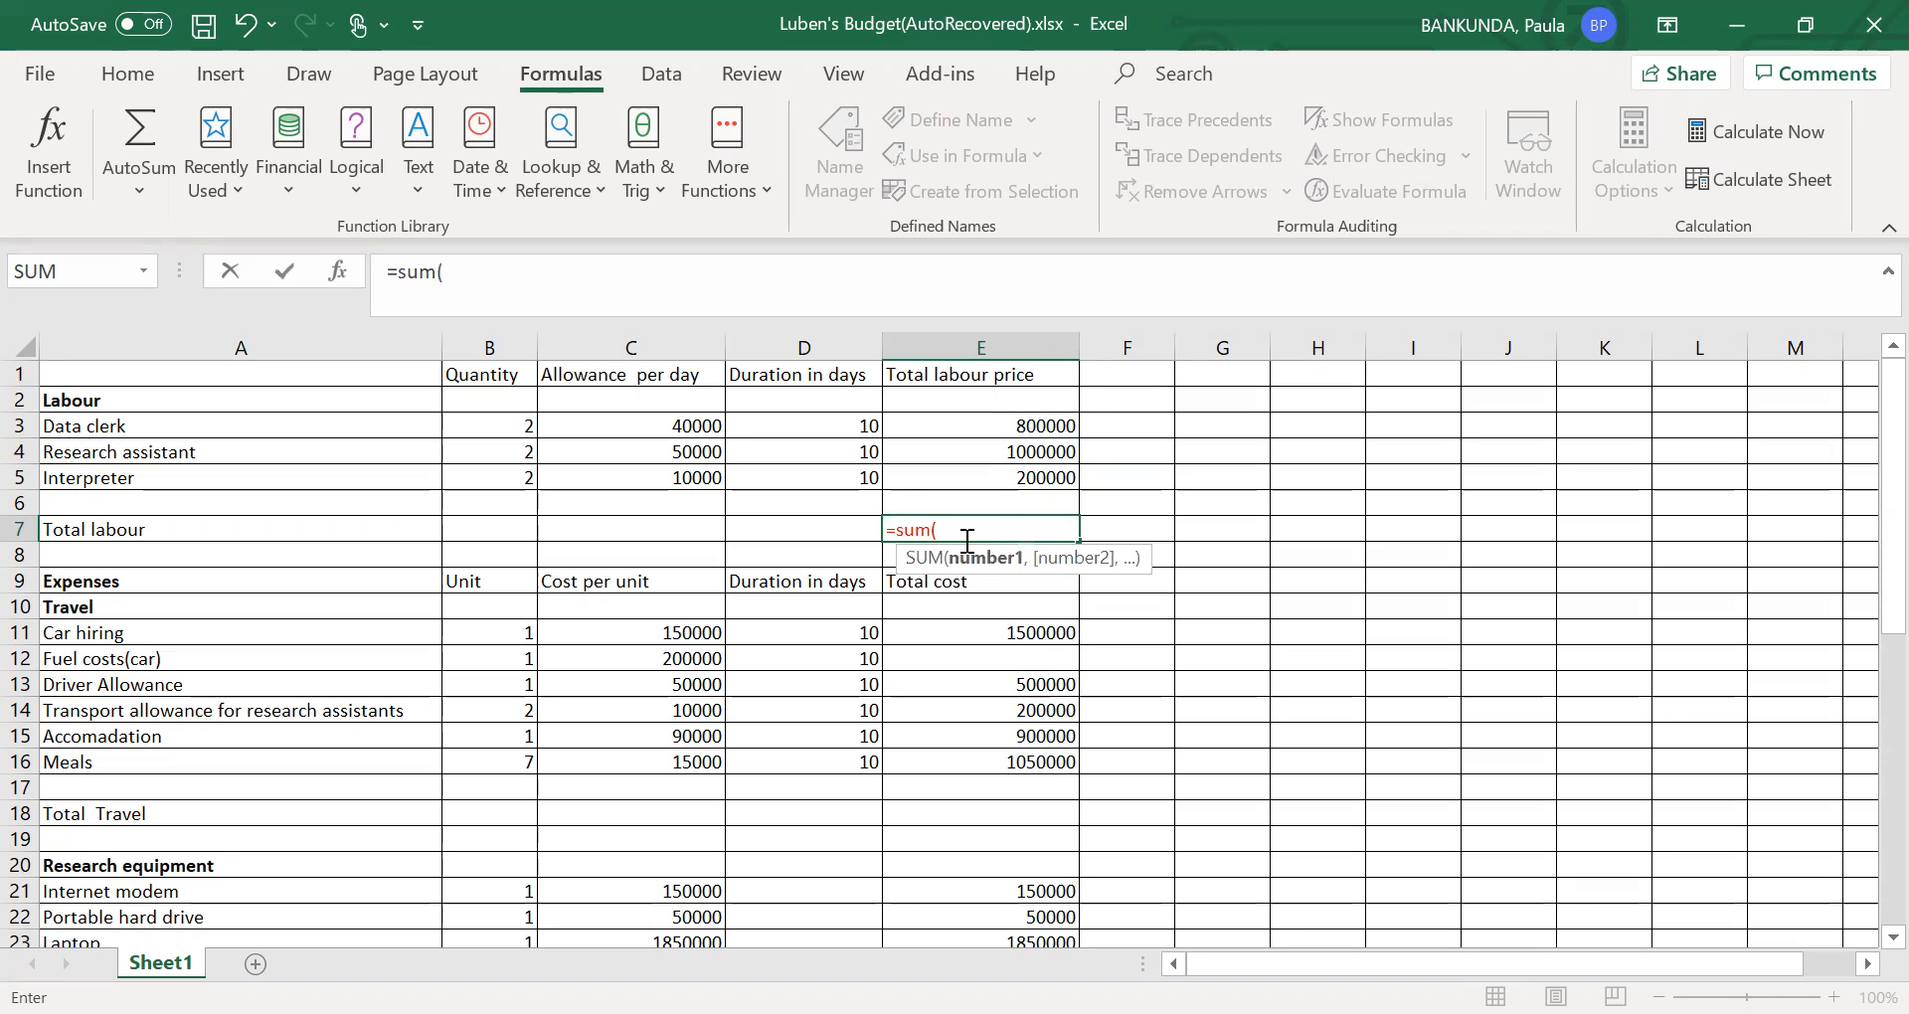
click(1056, 429)
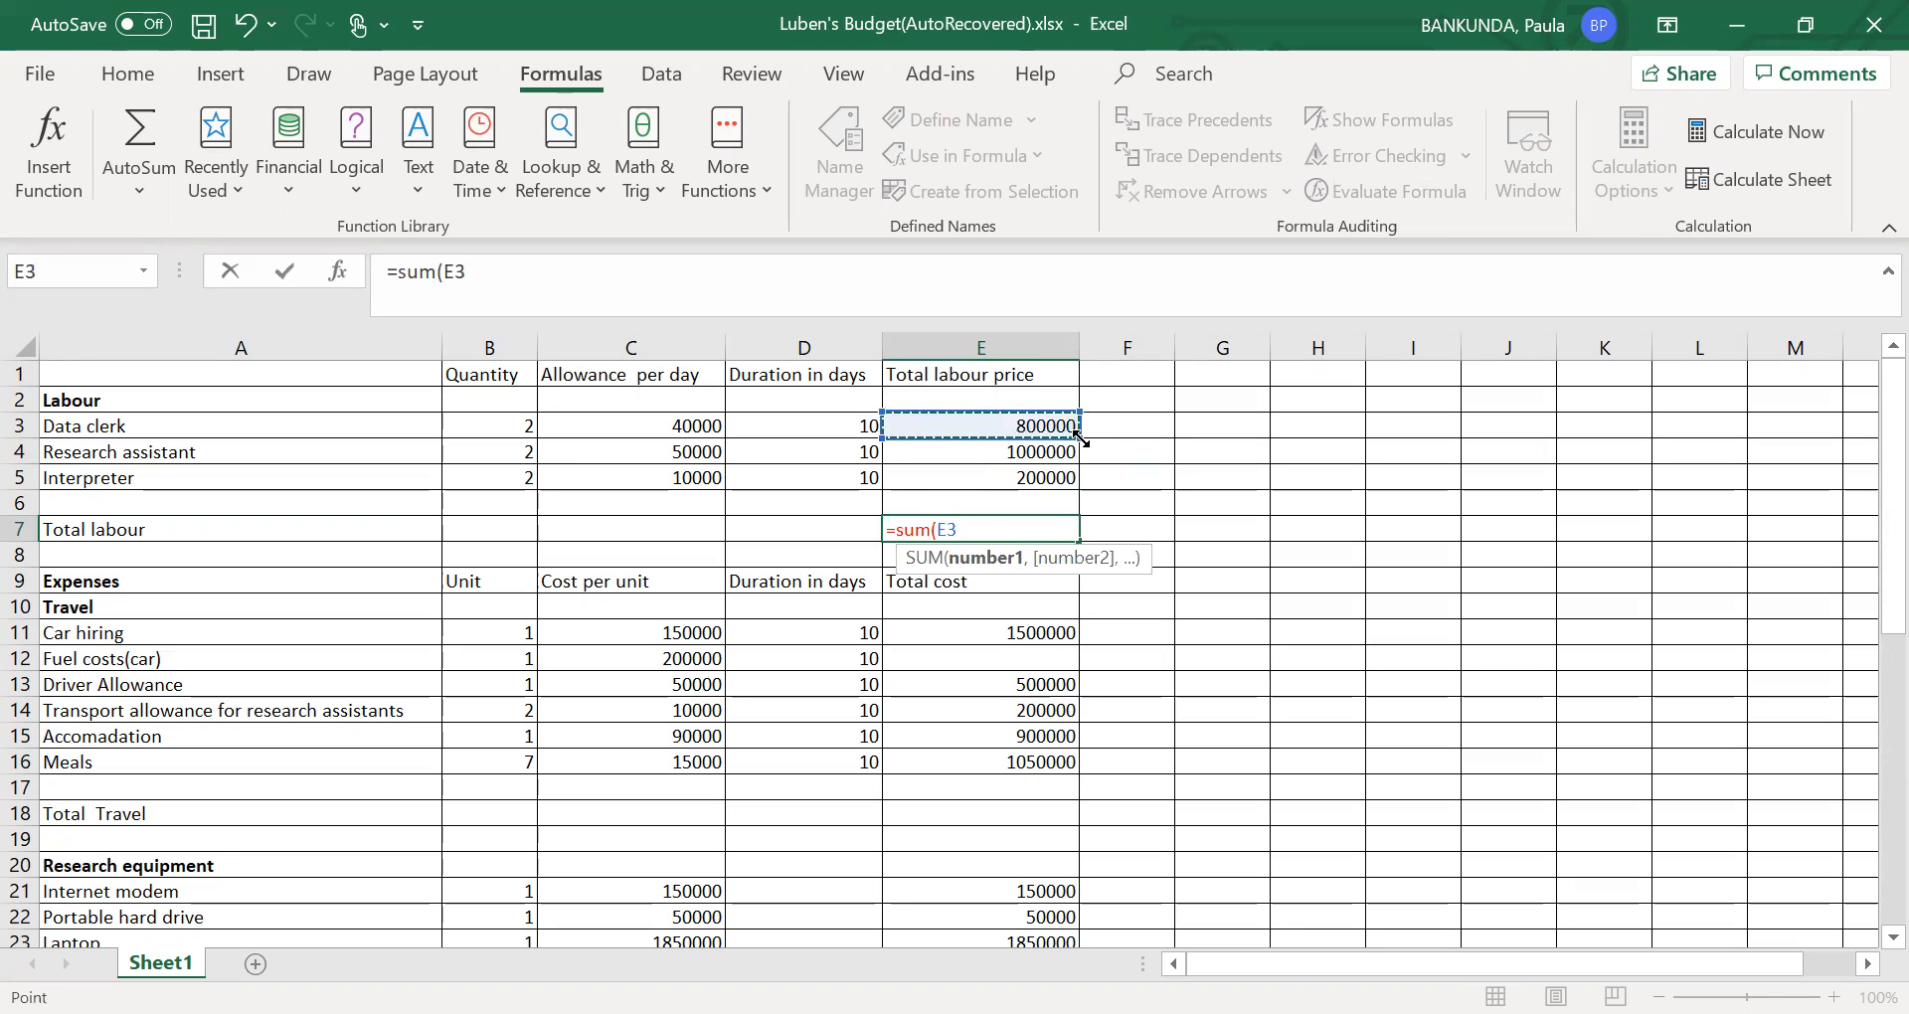
drag(1077, 438, 1087, 470)
text())
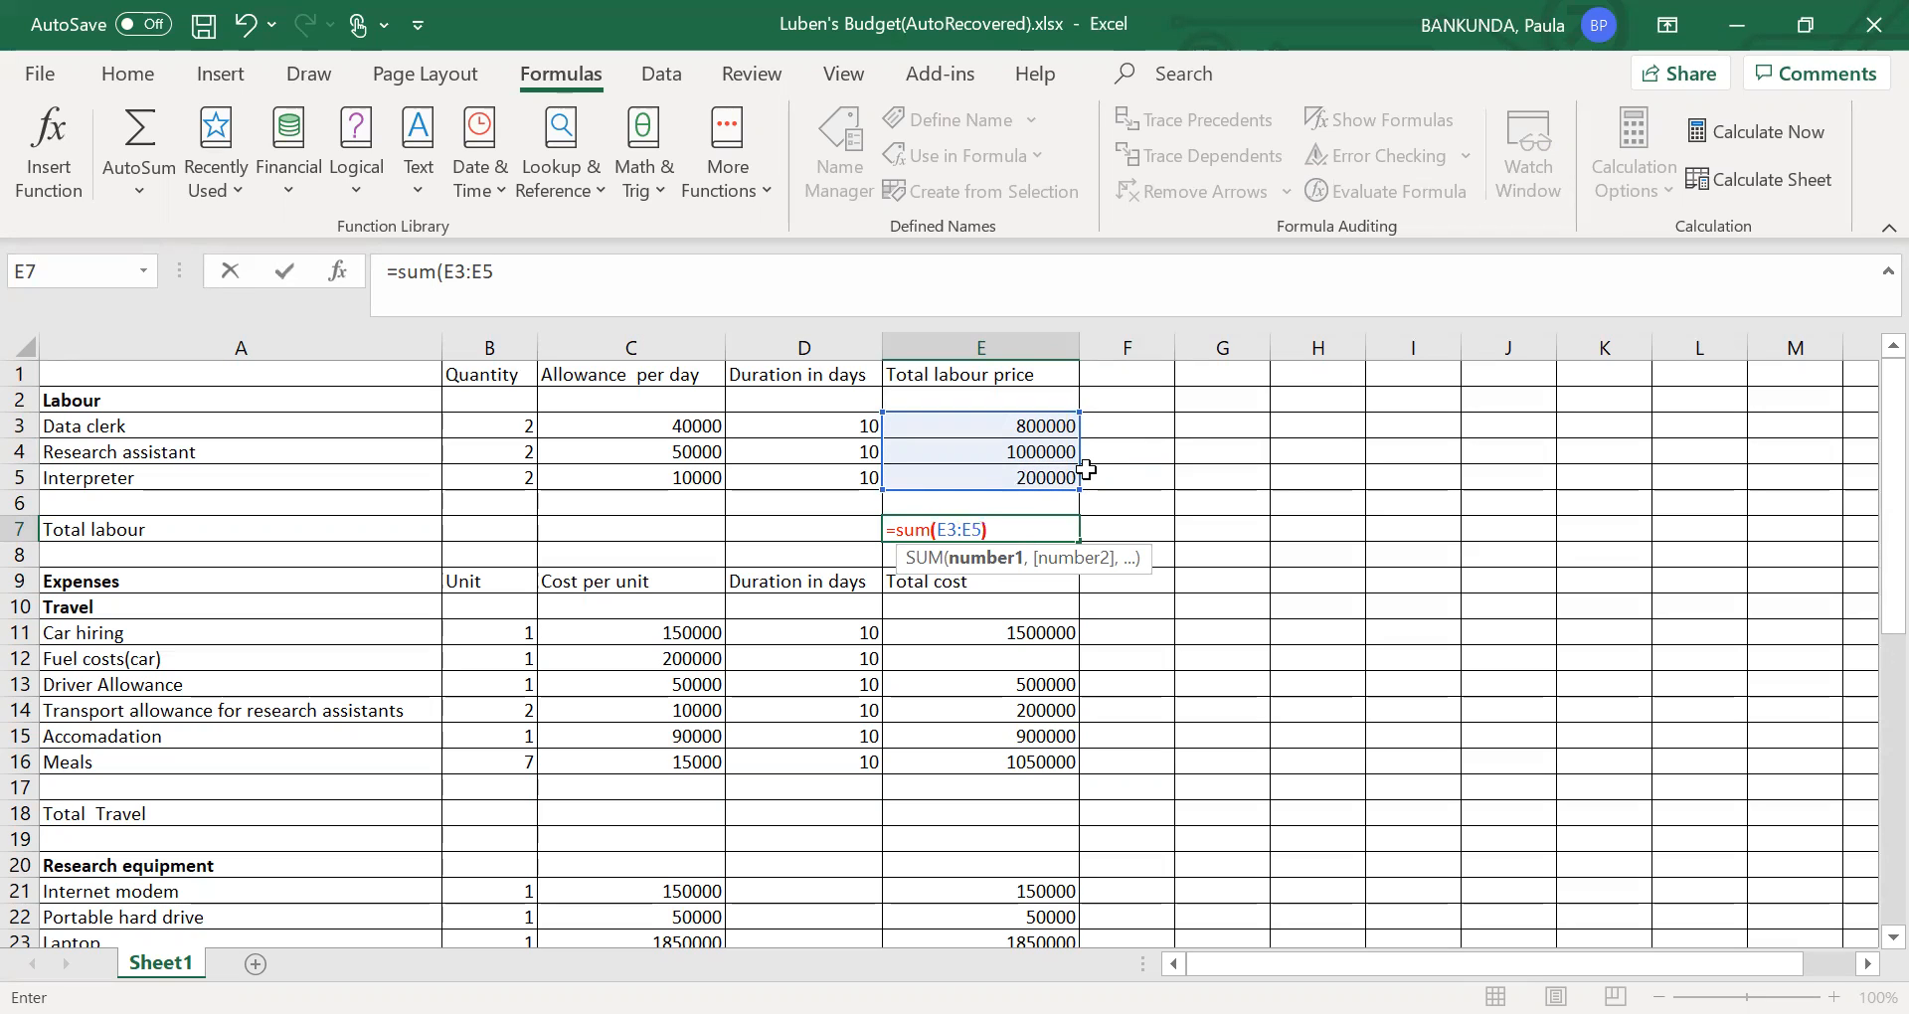
click(1131, 531)
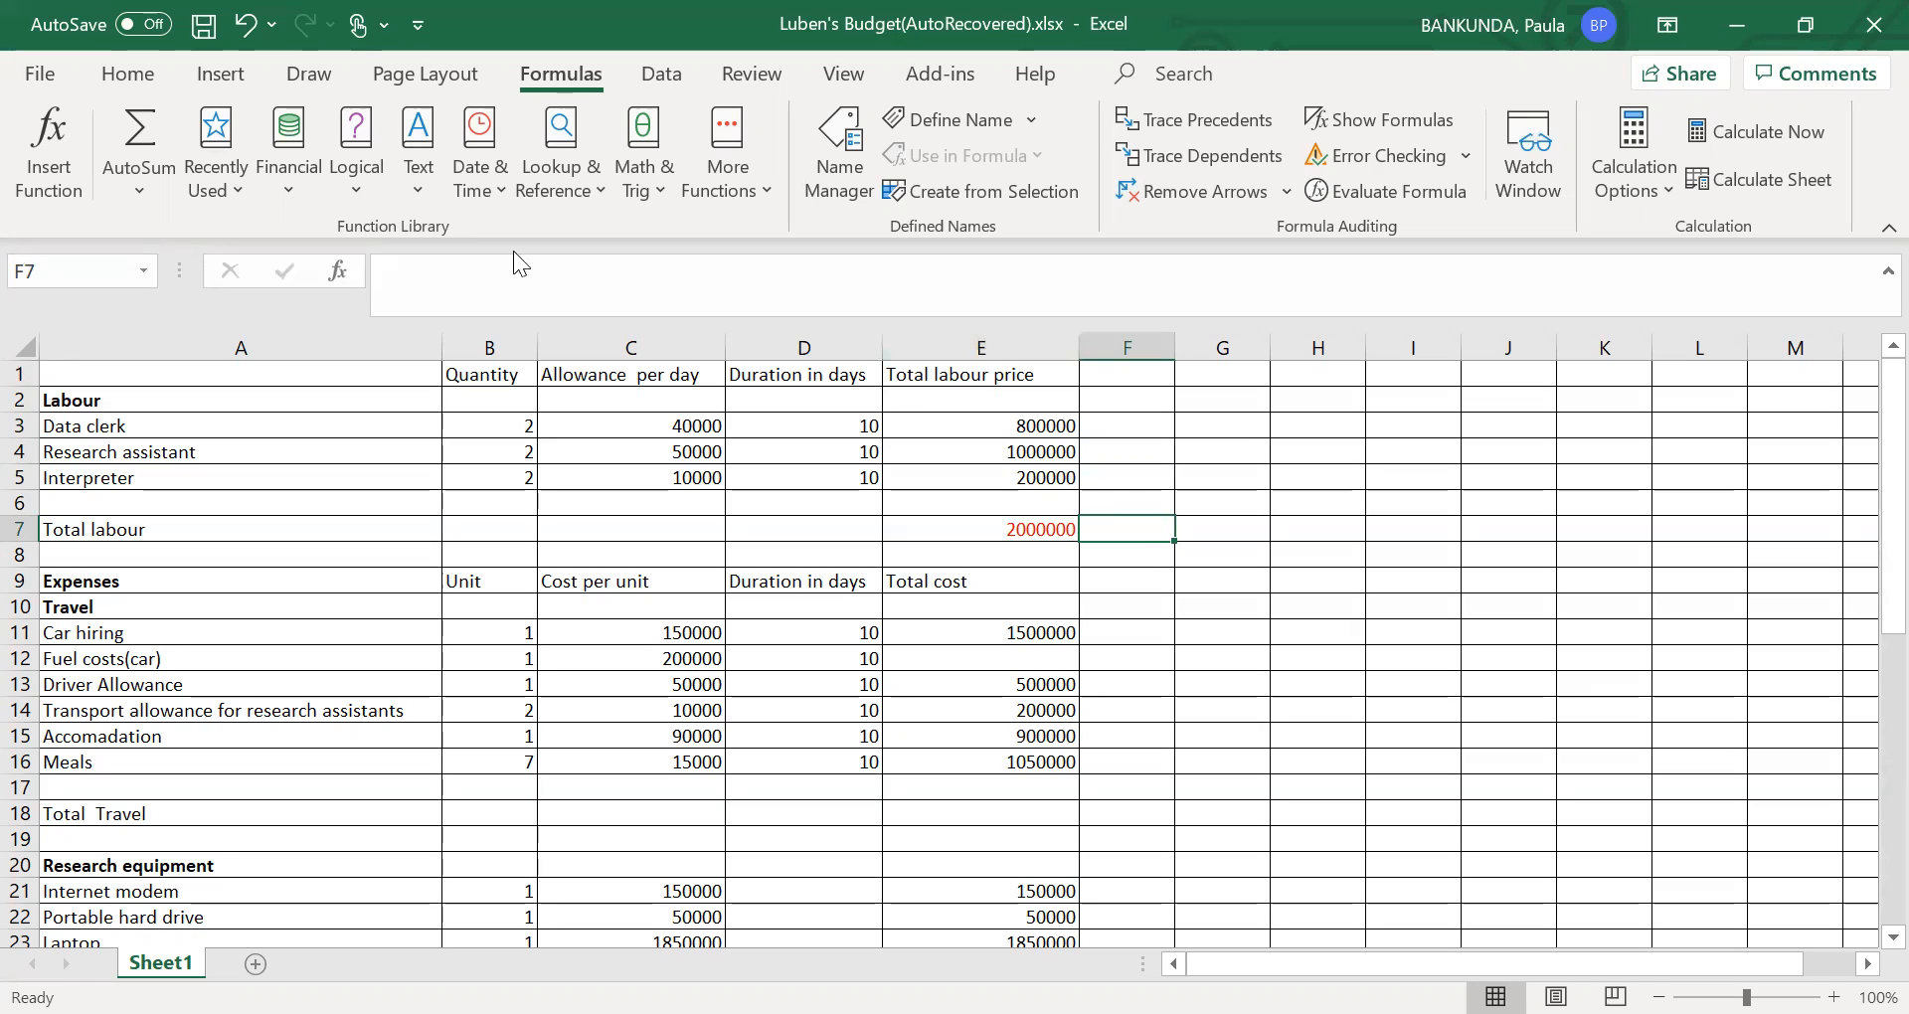
click(1047, 529)
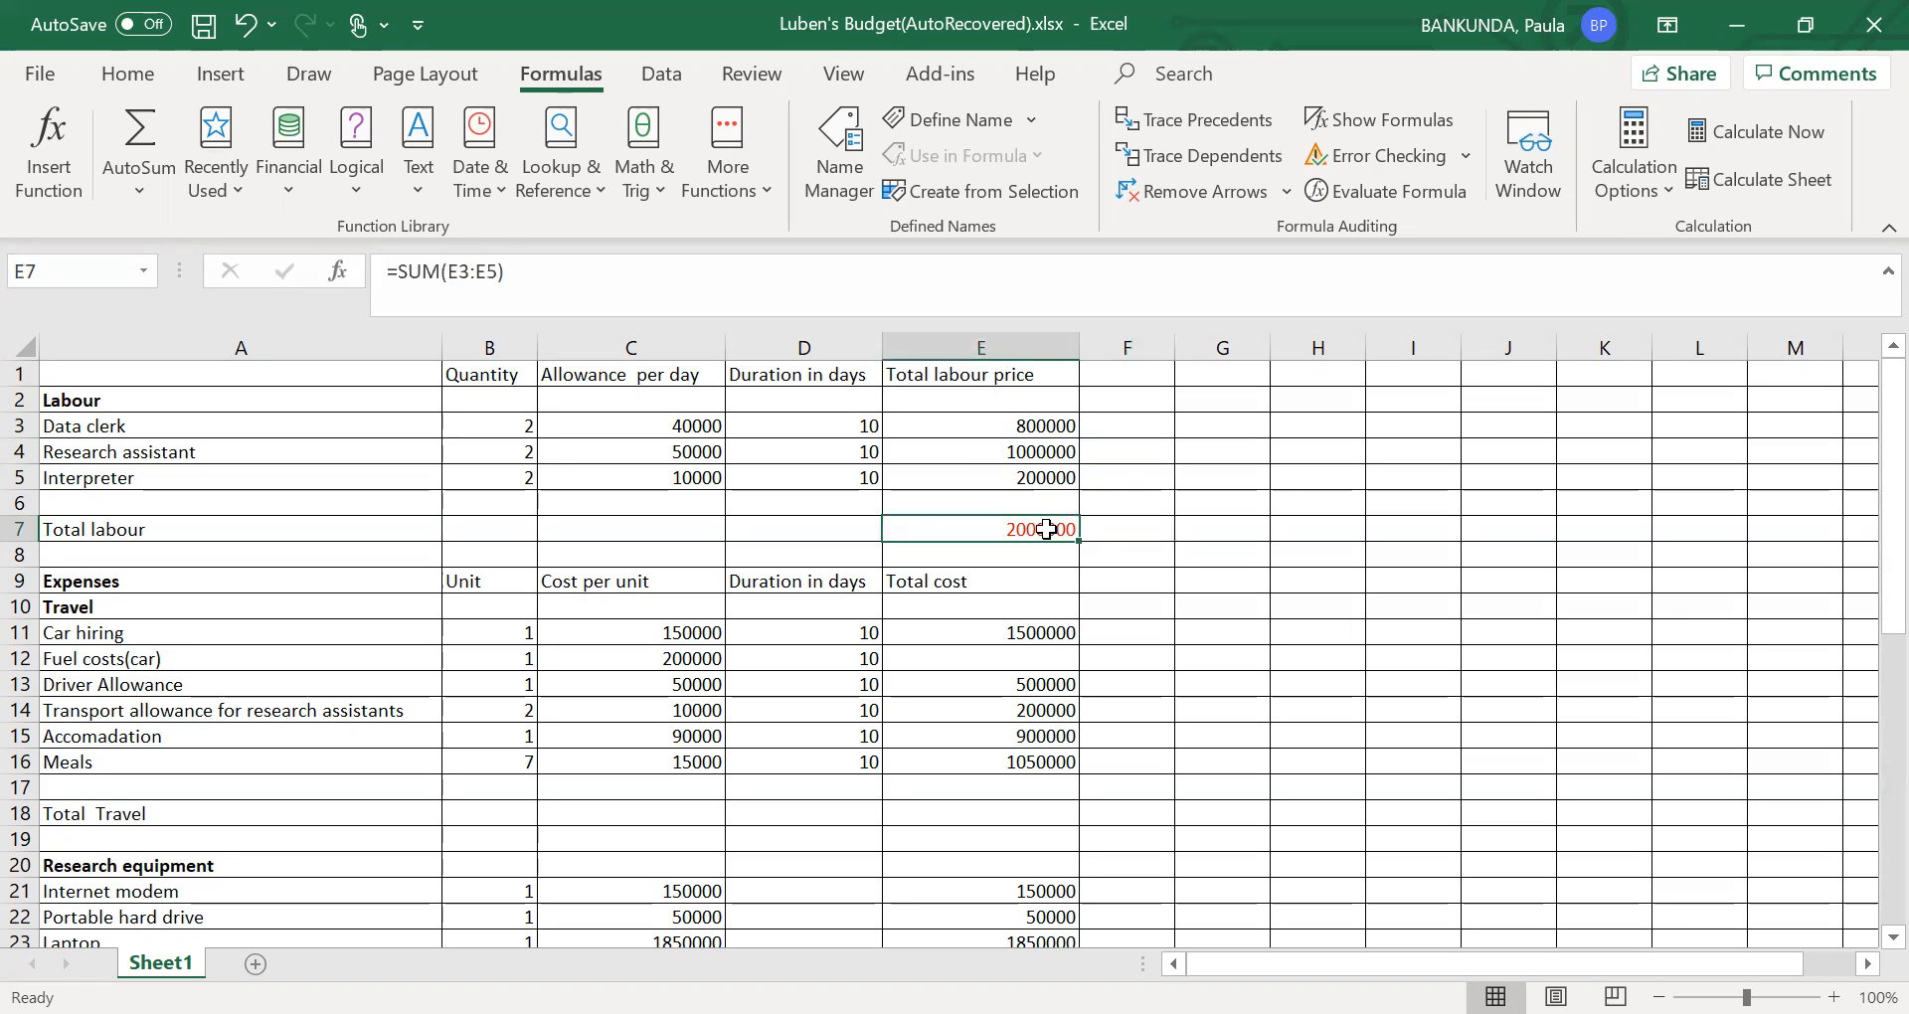
- Clear the existing SUM formula from E7 in the Total labour row
double_click(1047, 528)
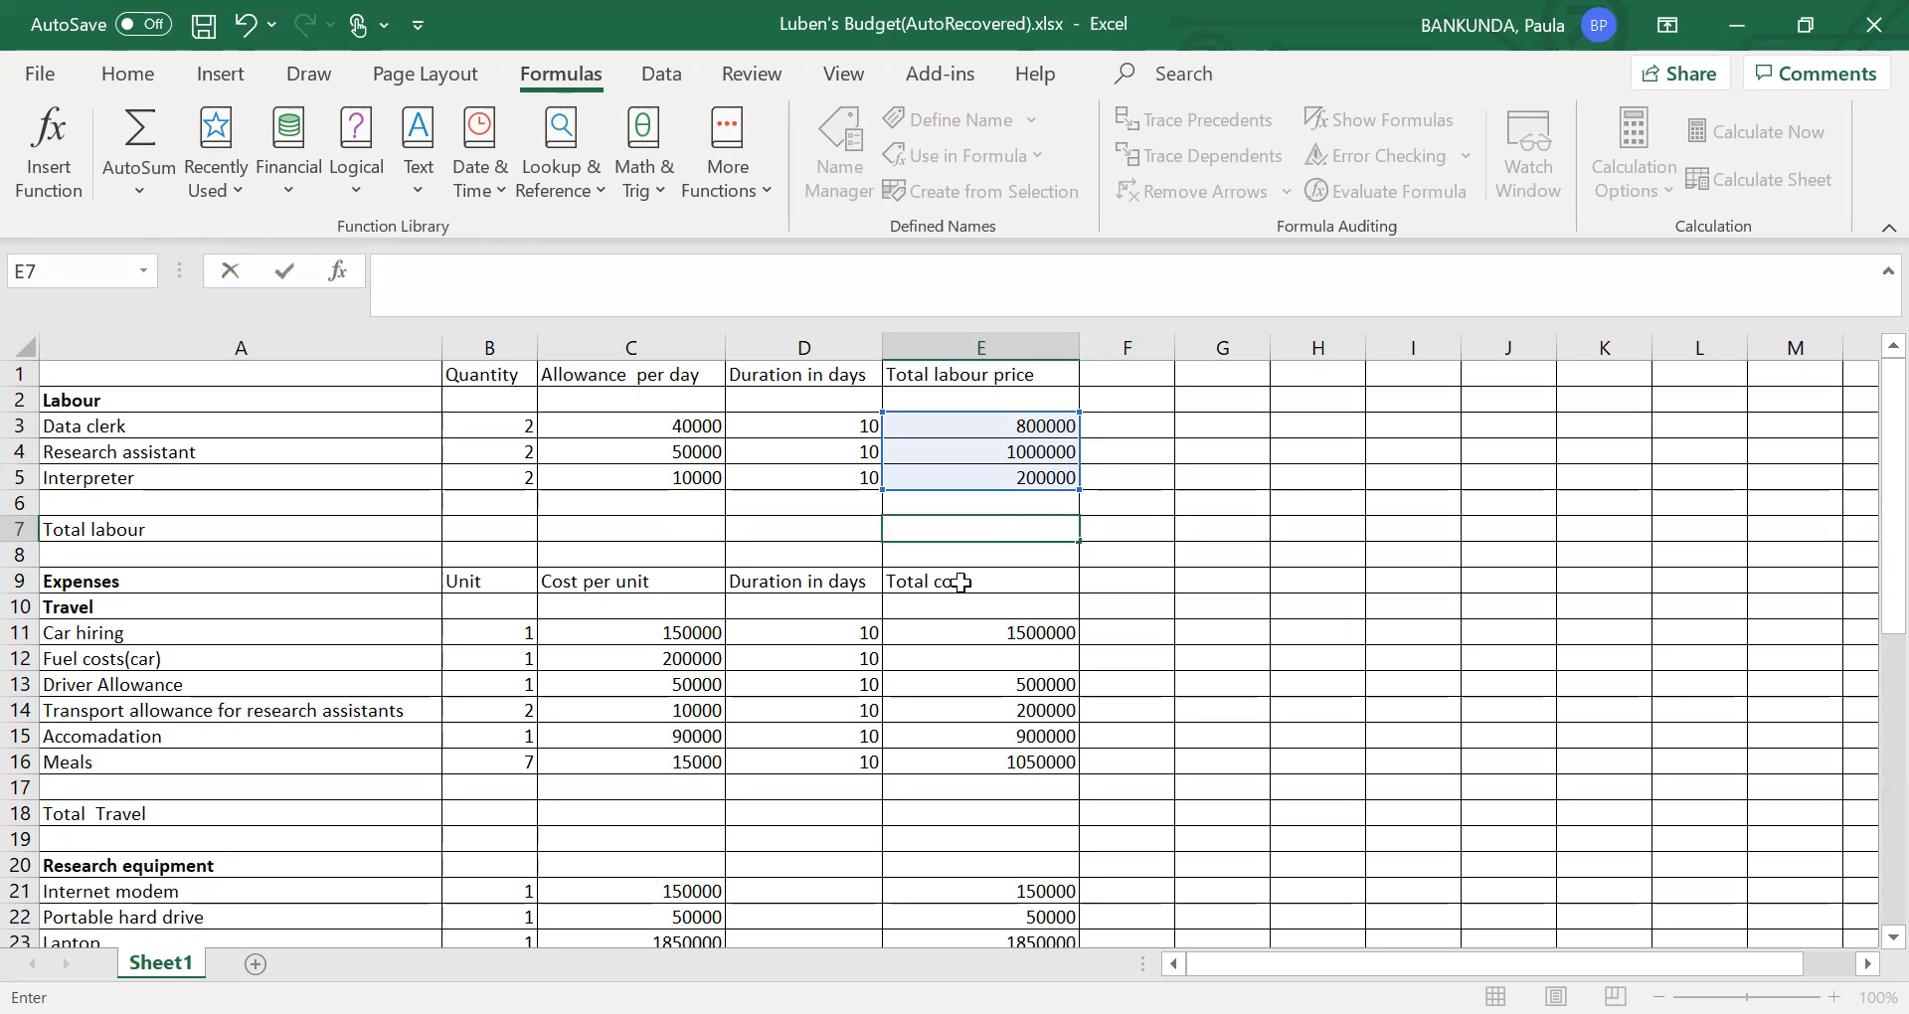
click(967, 539)
click(141, 173)
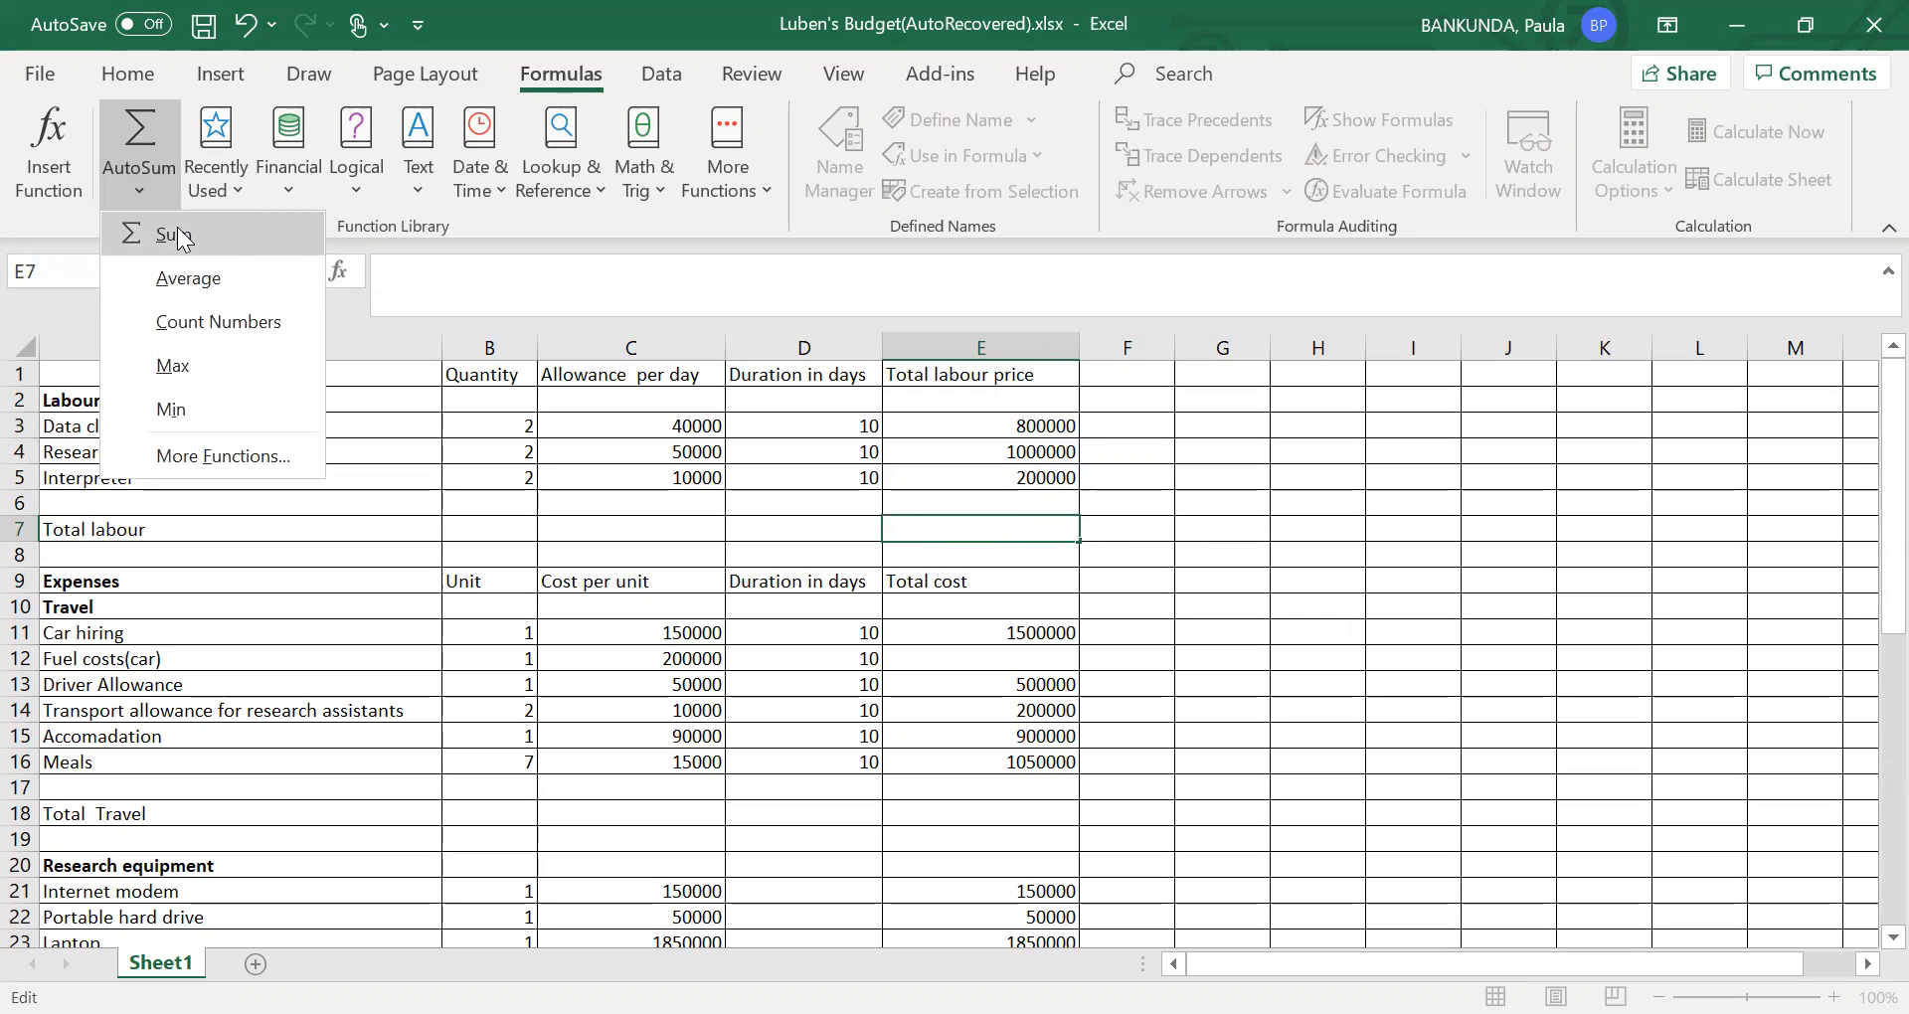
key(Escape)
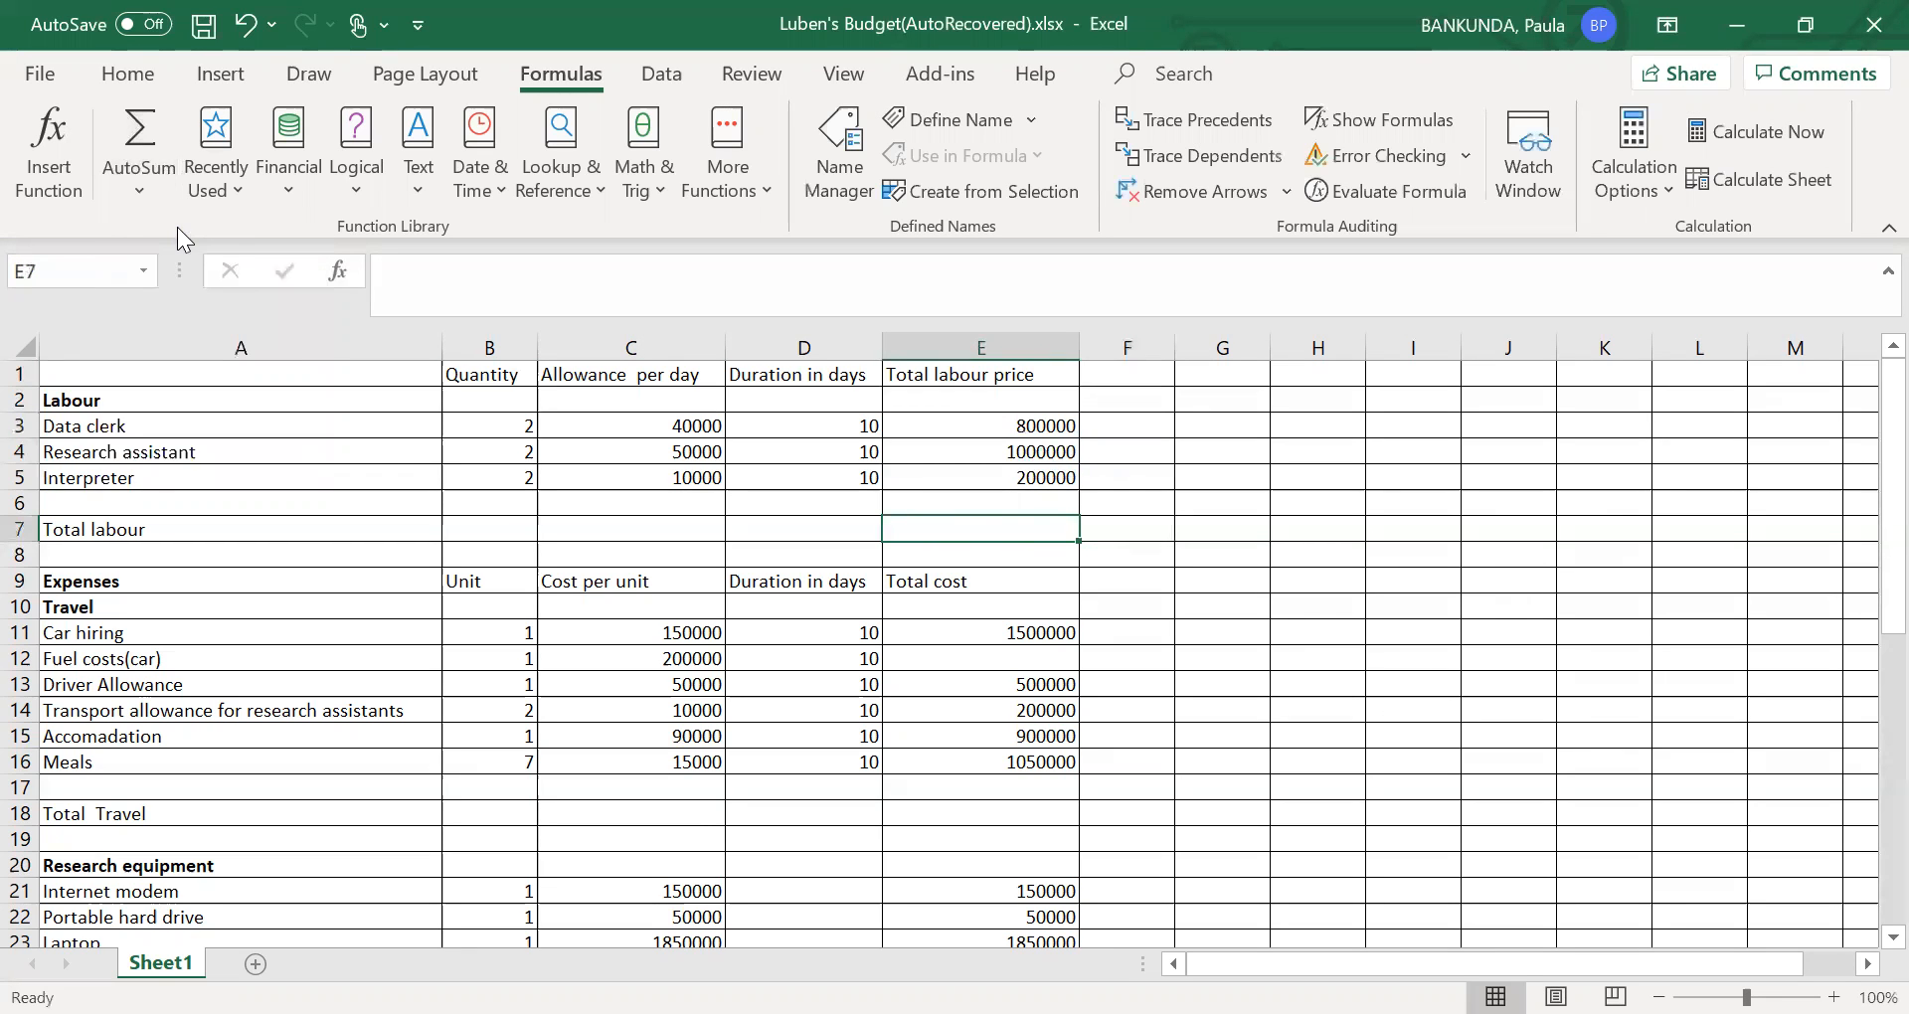
click(139, 141)
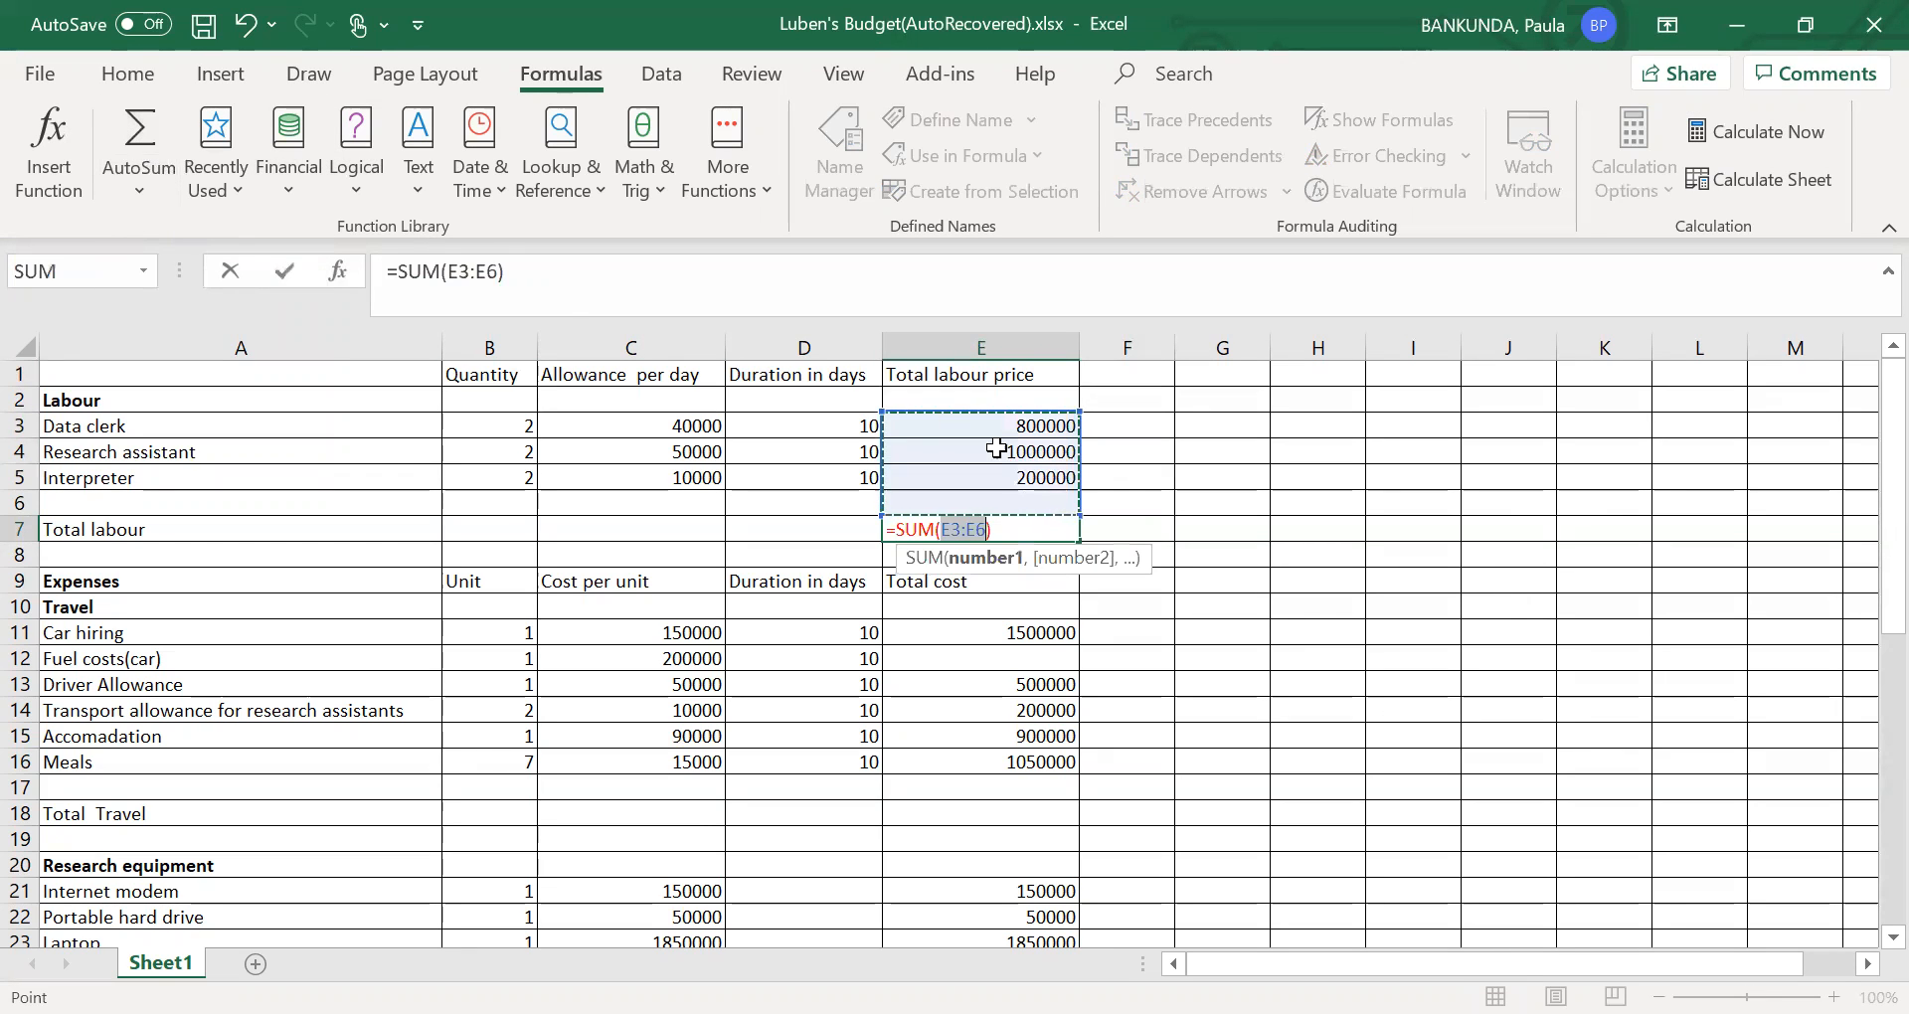
click(1135, 534)
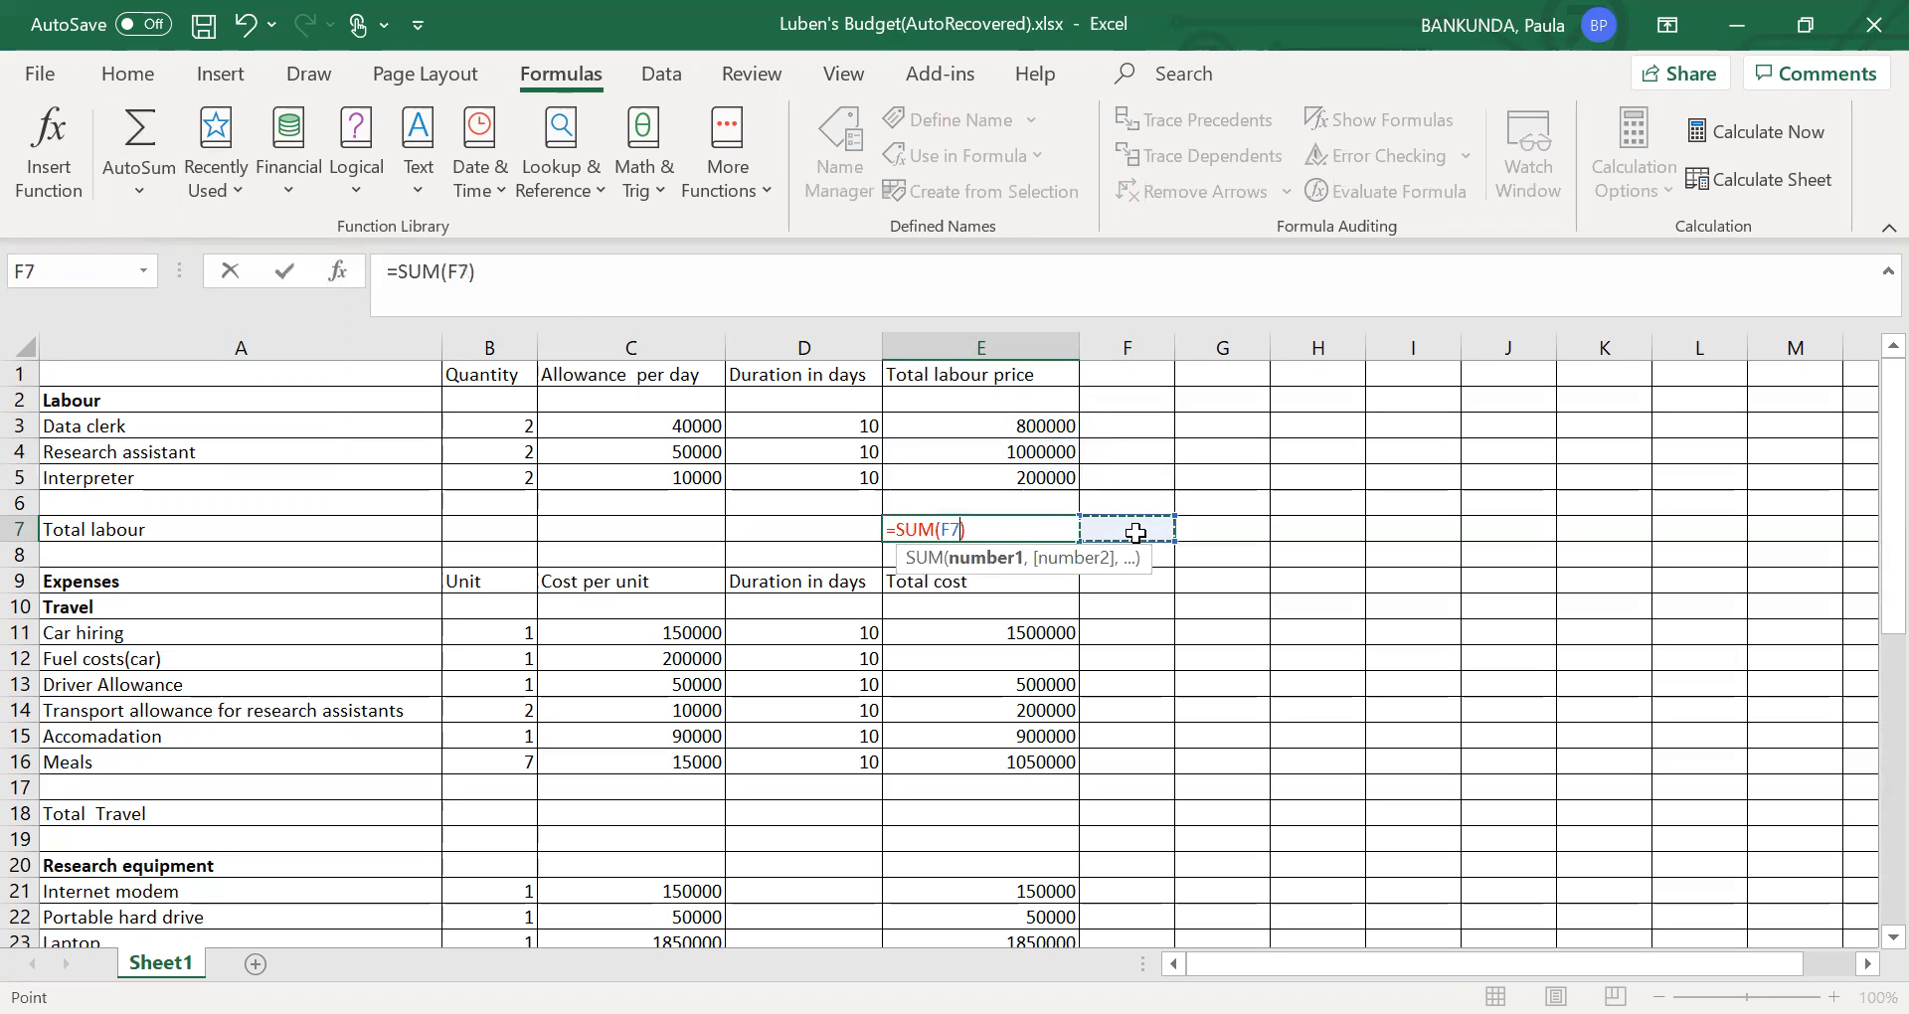
click(972, 429)
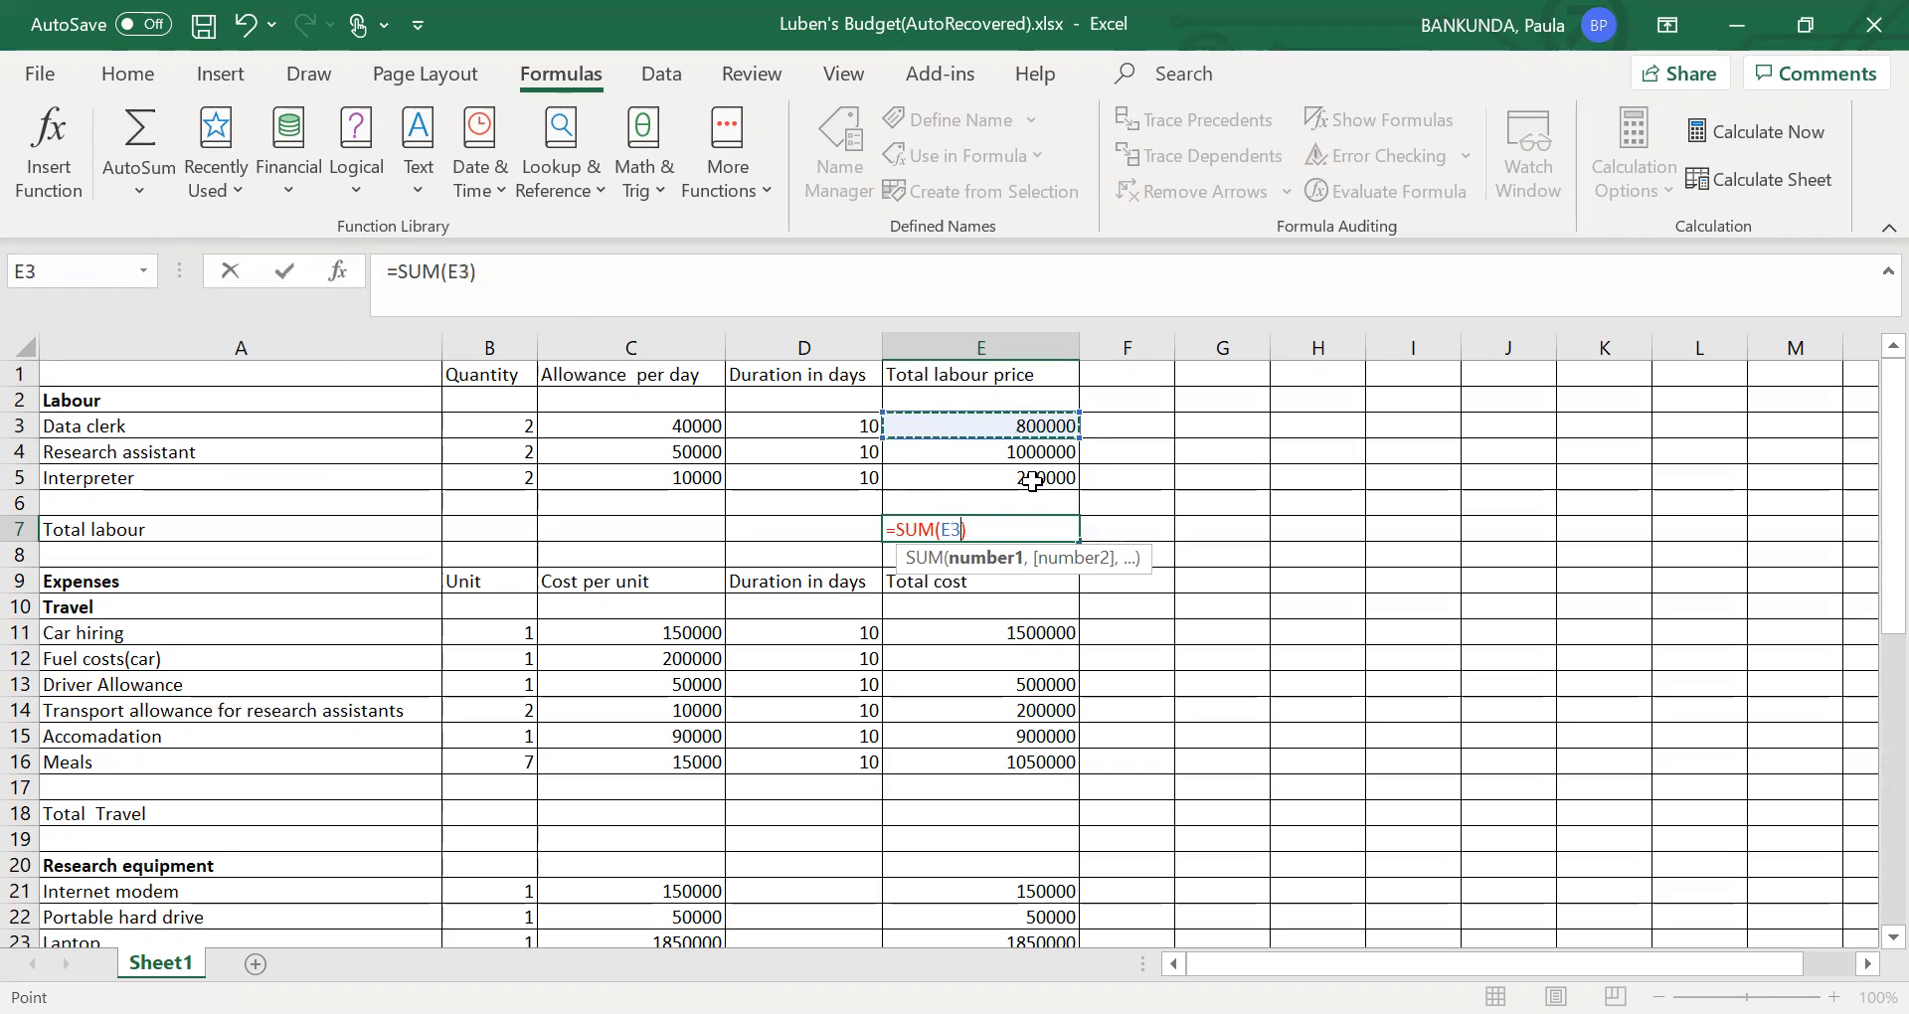
click(1019, 531)
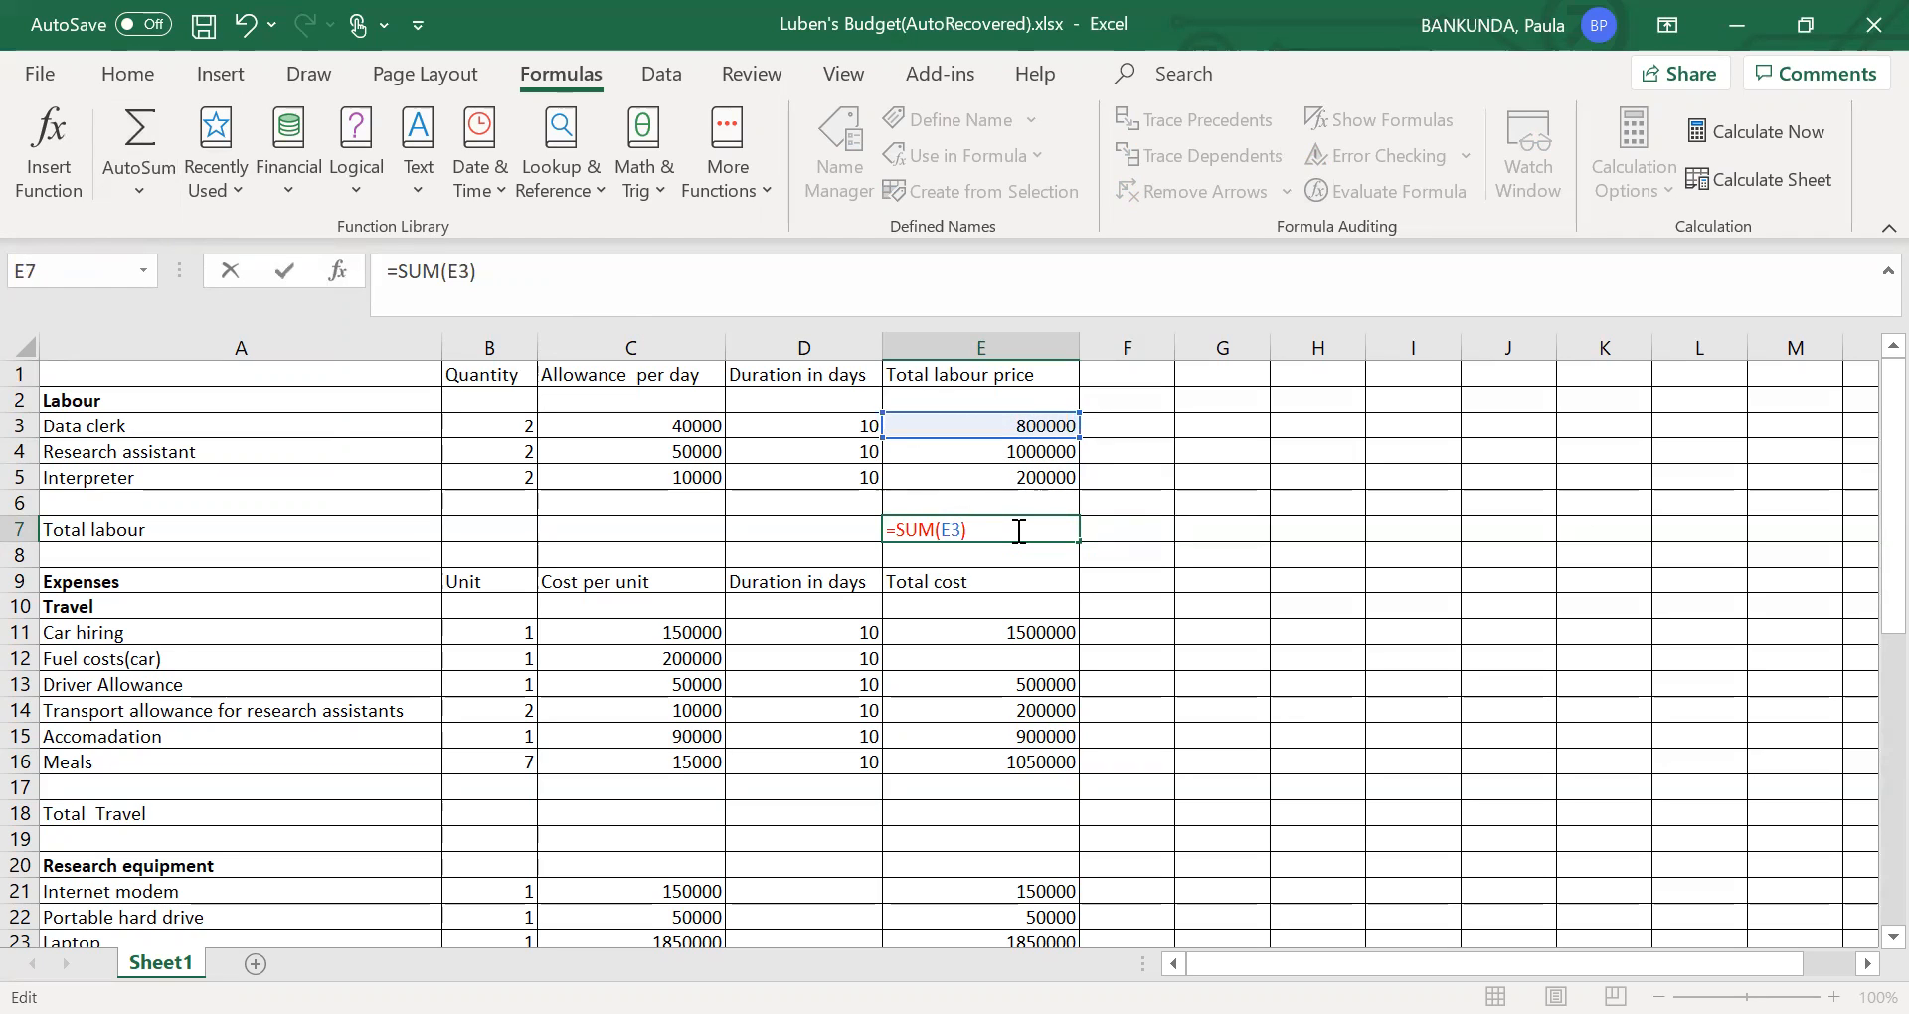
key(BackSpace)
key(BackSpace)
key(BackSpace)
key(BackSpace)
key(BackSpace)
key(BackSpace)
key(BackSpace)
key(BackSpace)
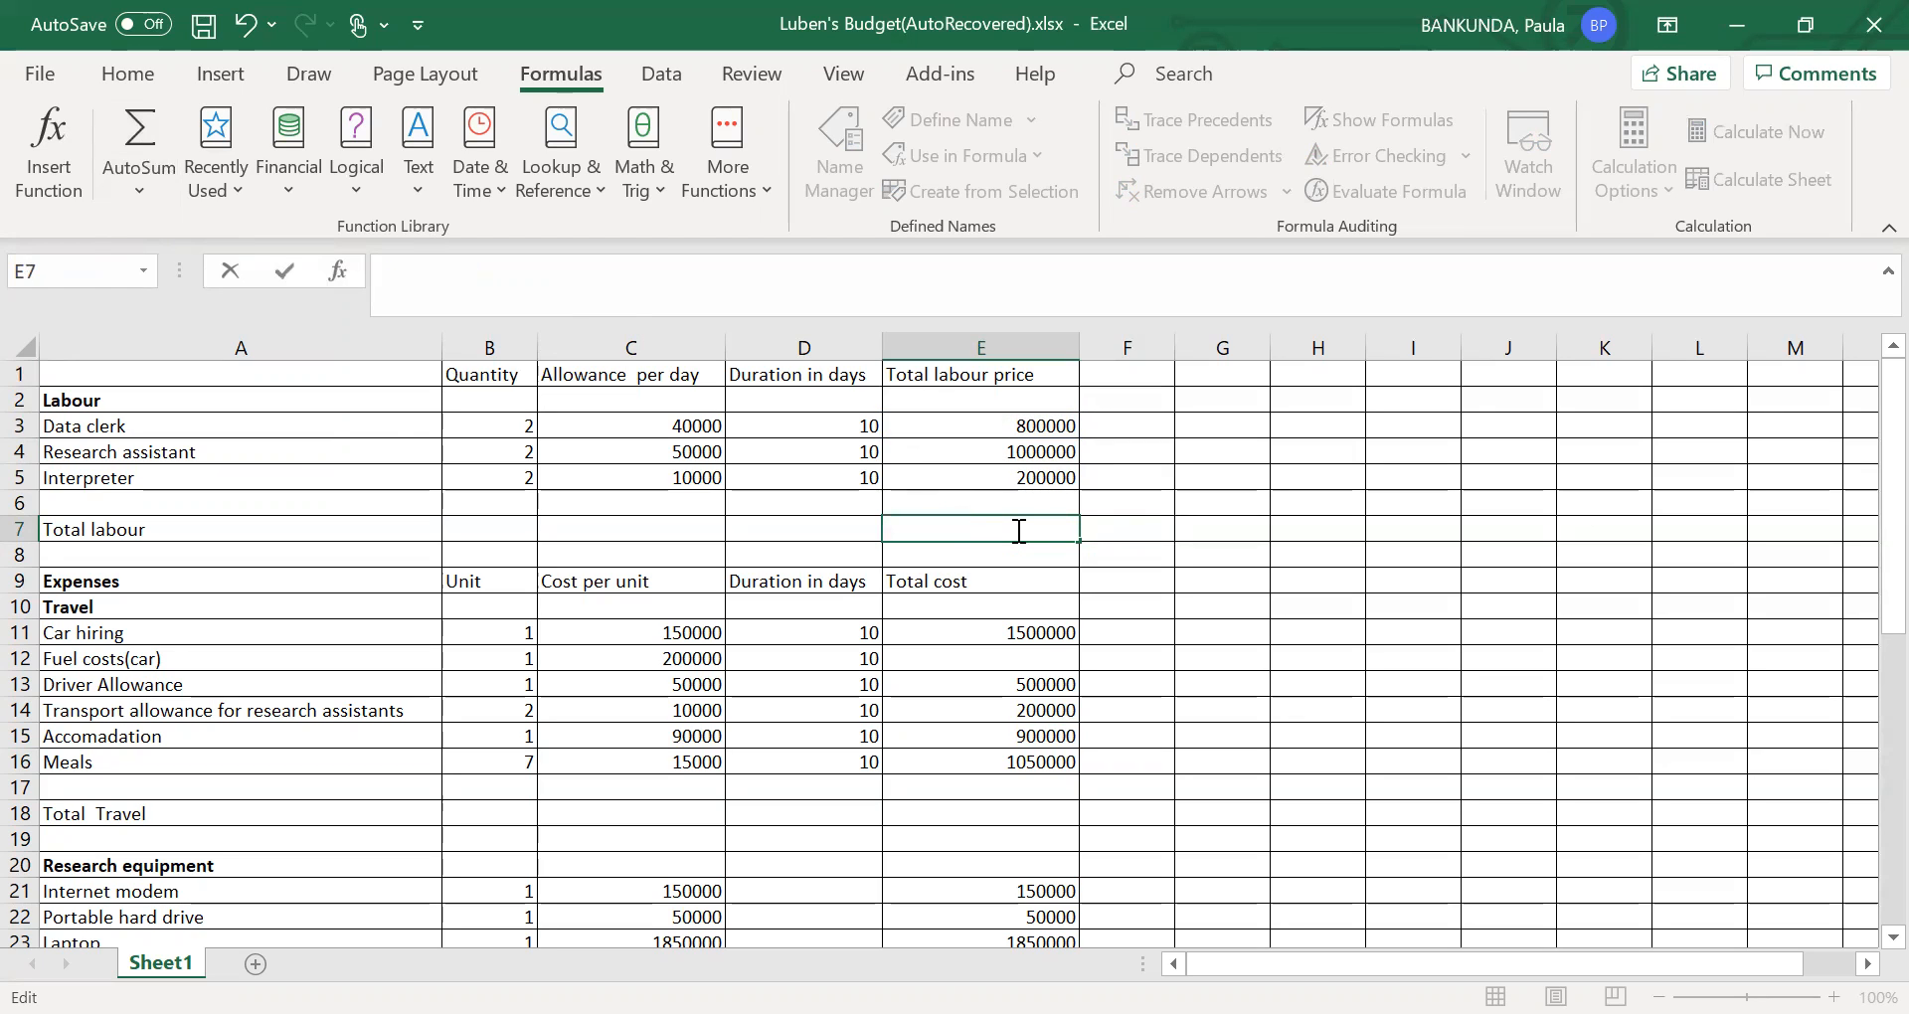
- Total the labour prices in E7 with AutoSum, accepting the suggested formula =SUM(E3:E6)
click(130, 160)
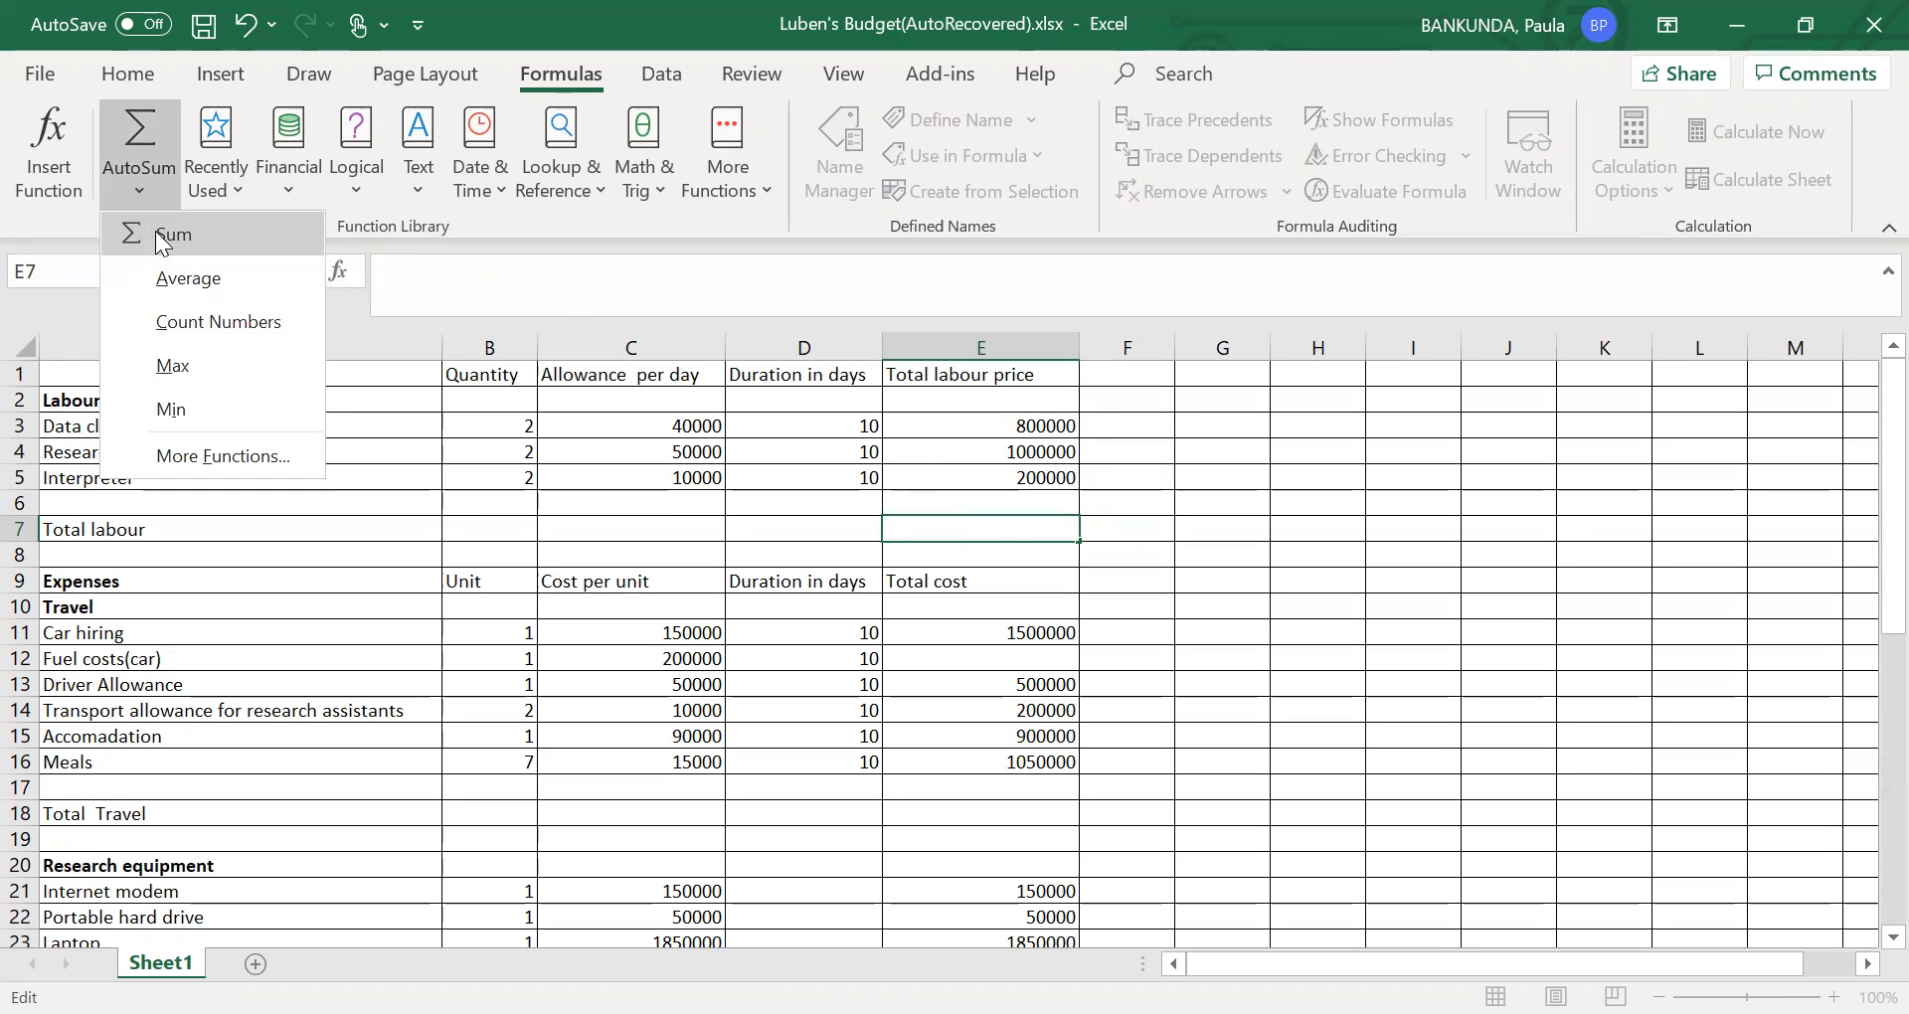
click(163, 242)
click(141, 139)
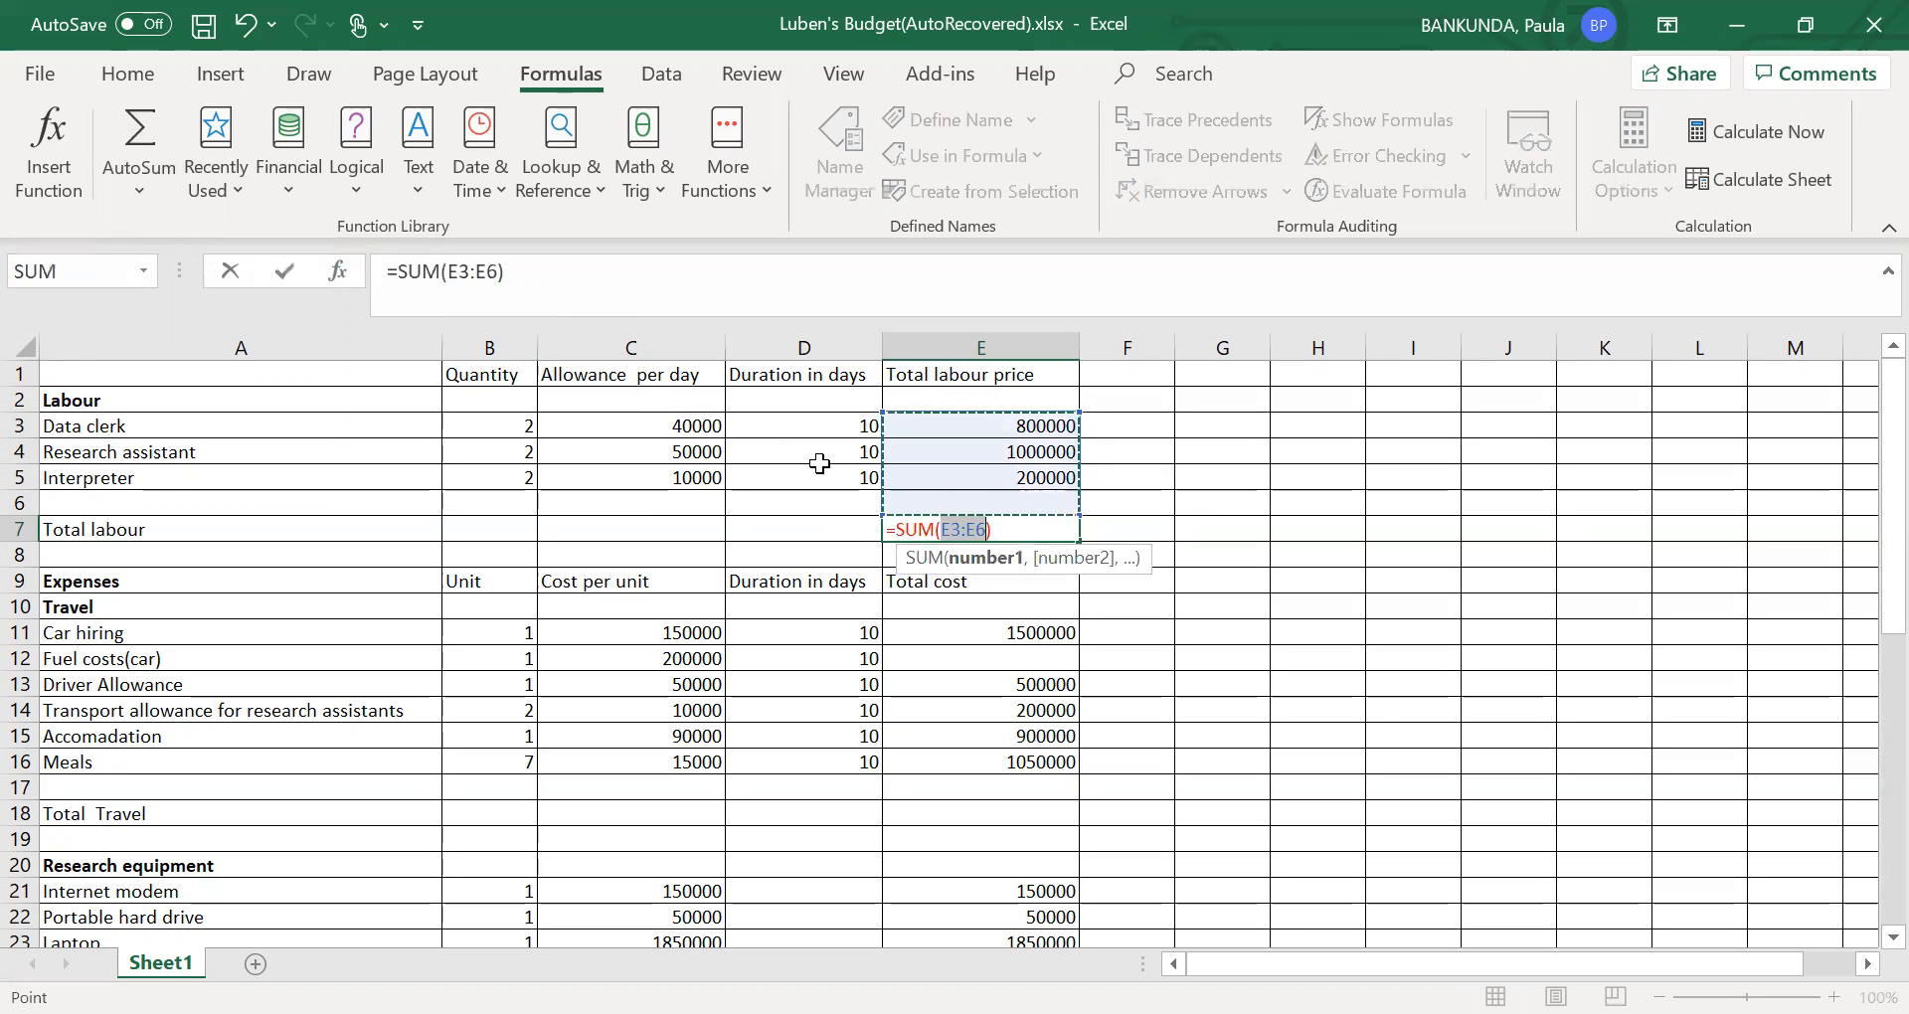
click(1003, 524)
click(1111, 562)
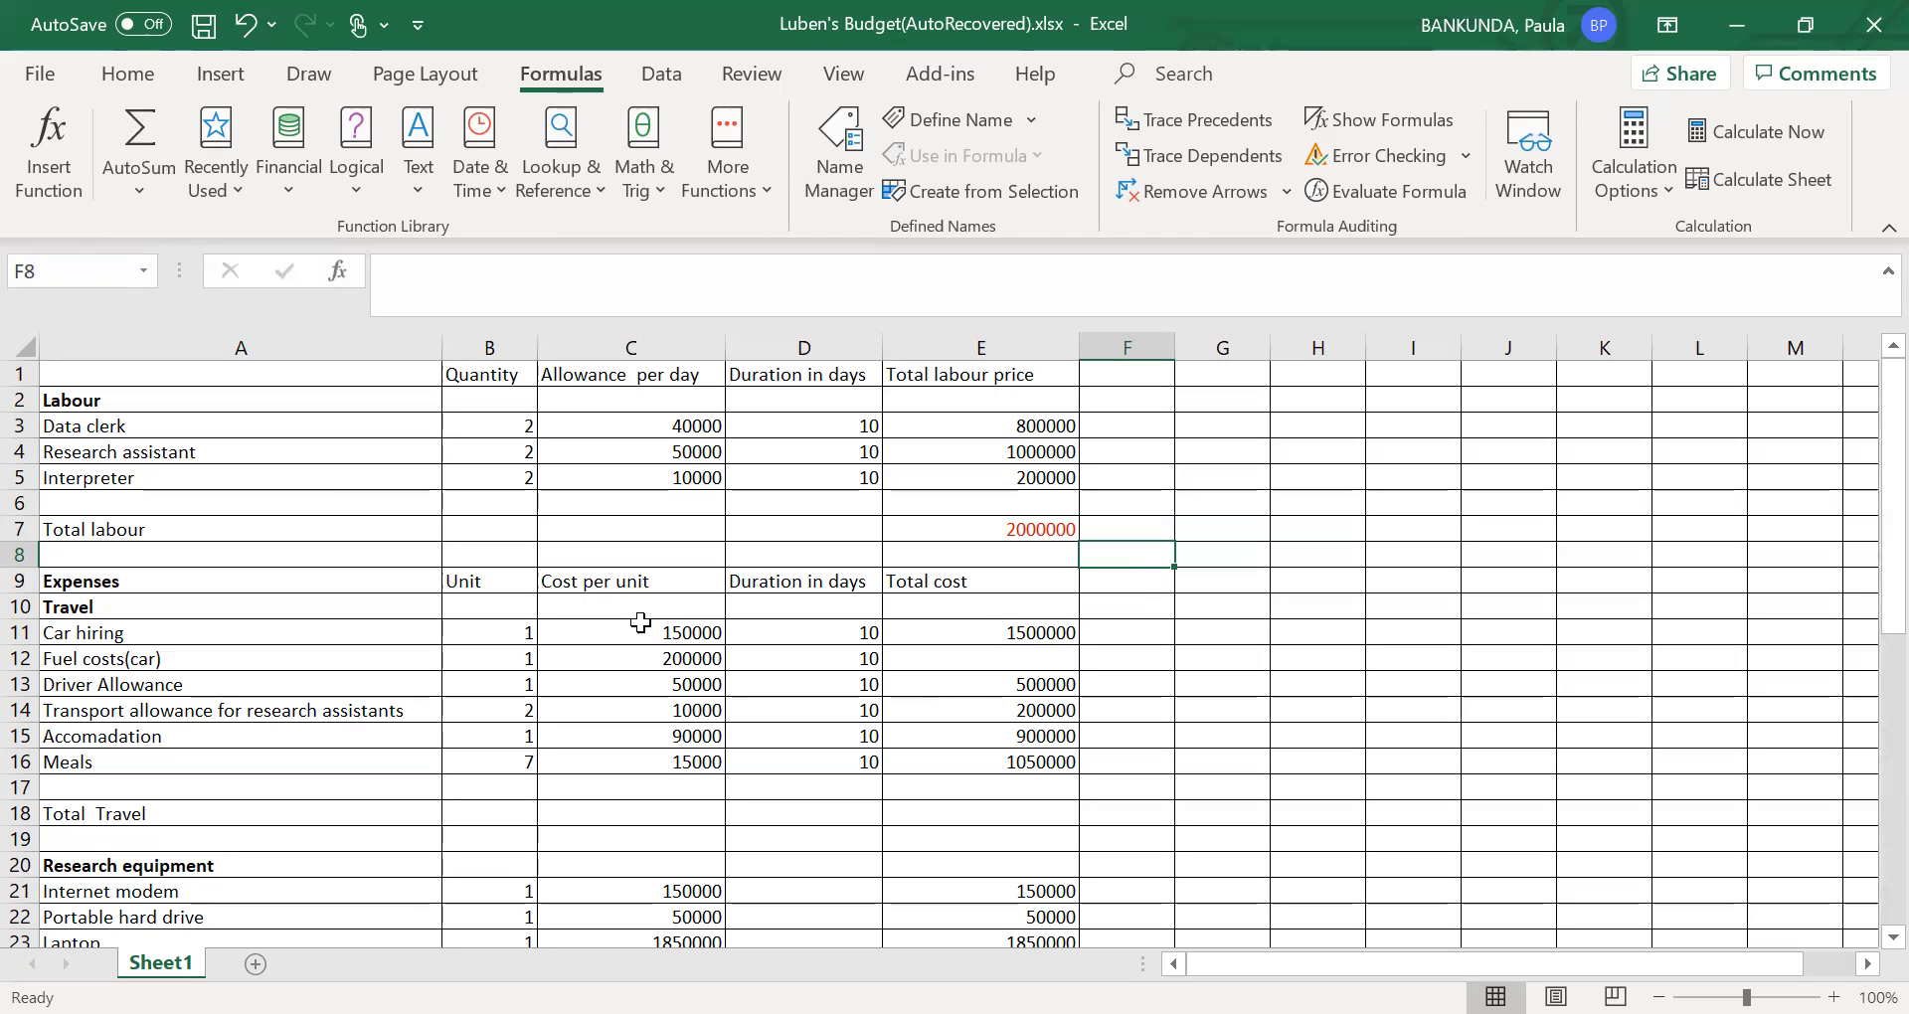
- Calculate the total cost of Fuel costs(car) in E12 with the formula =(B12*C12*D12)
click(520, 664)
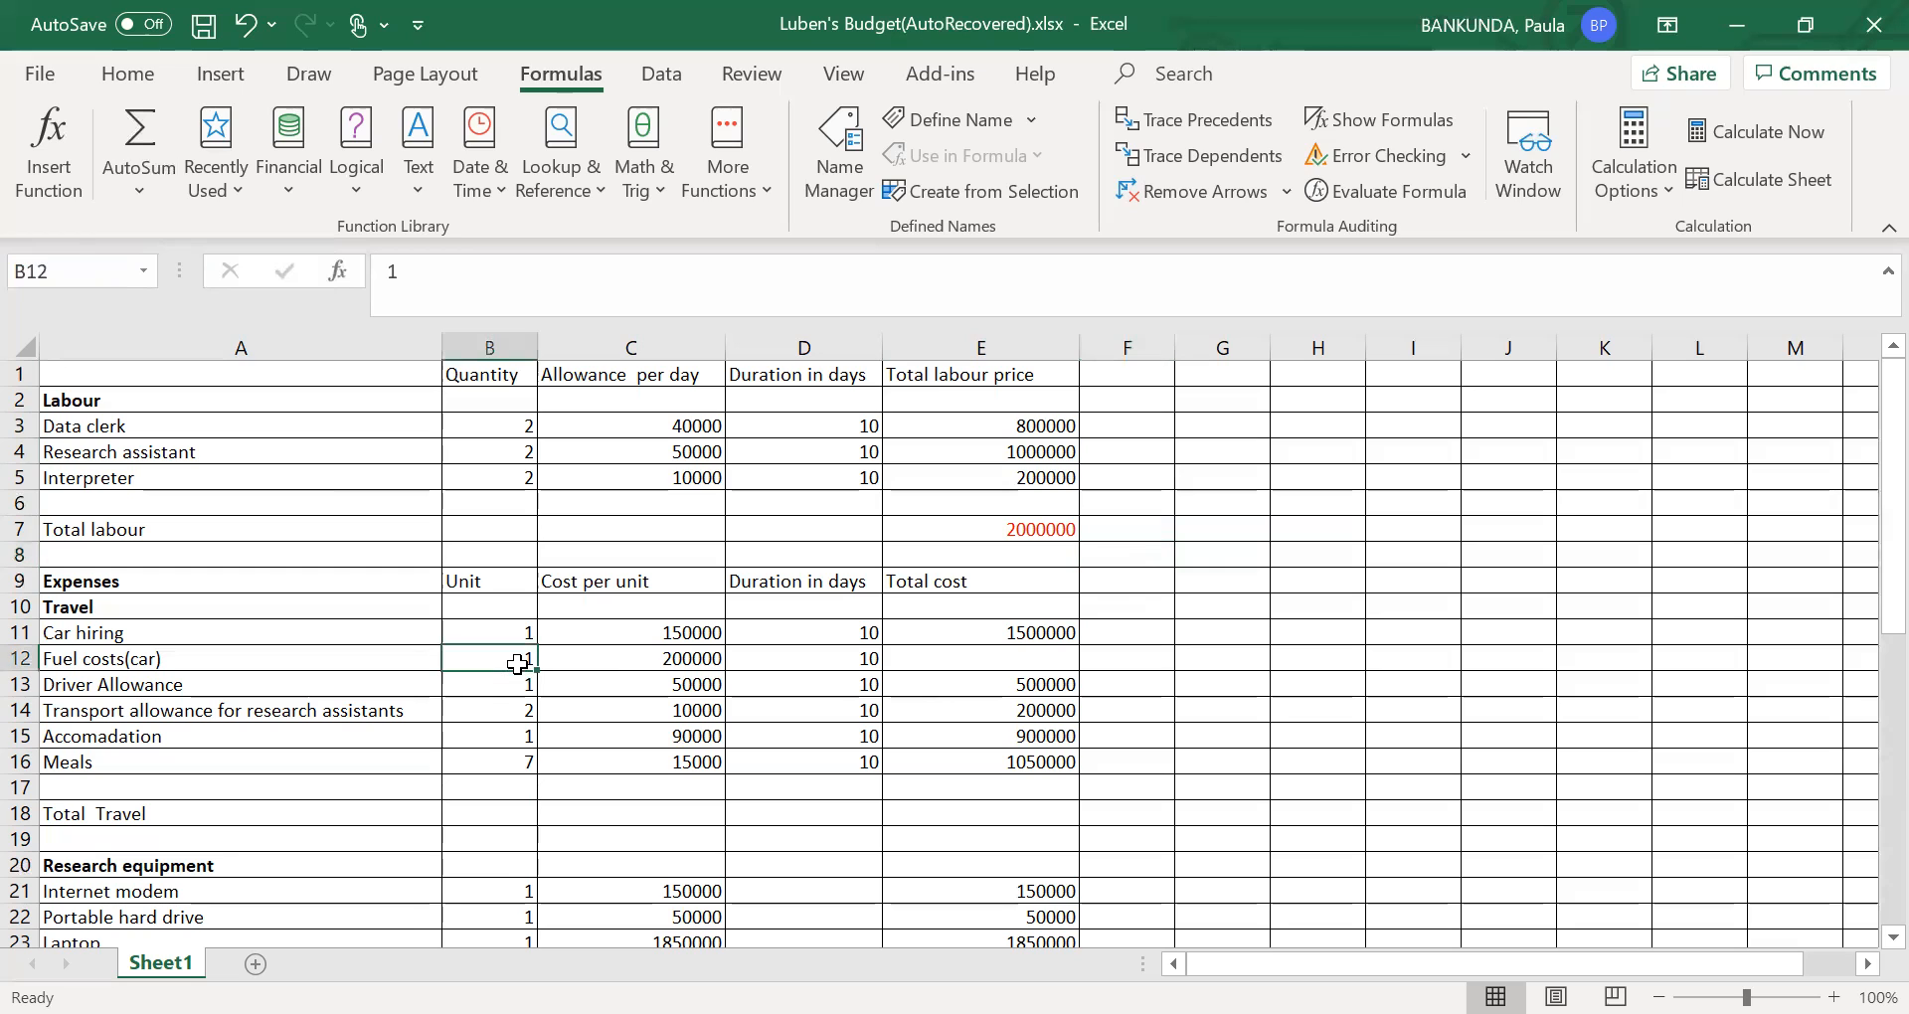
click(969, 659)
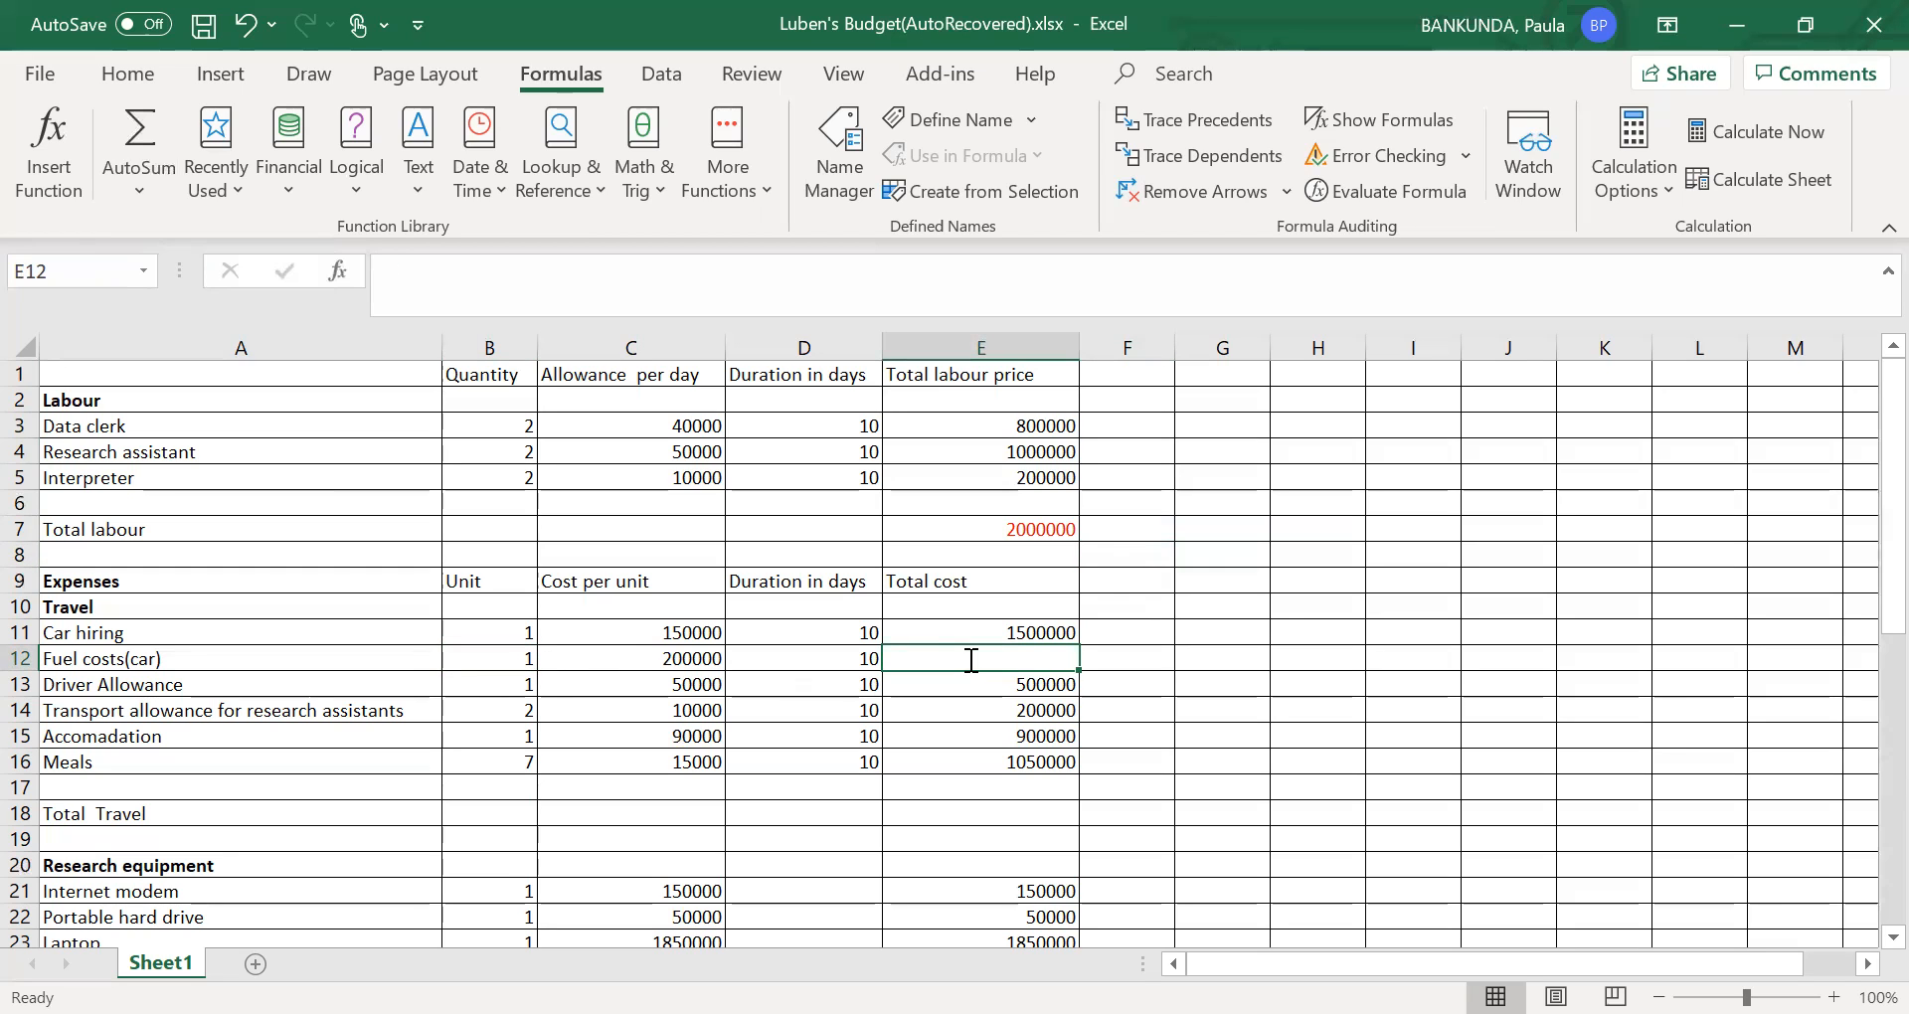
text(=()
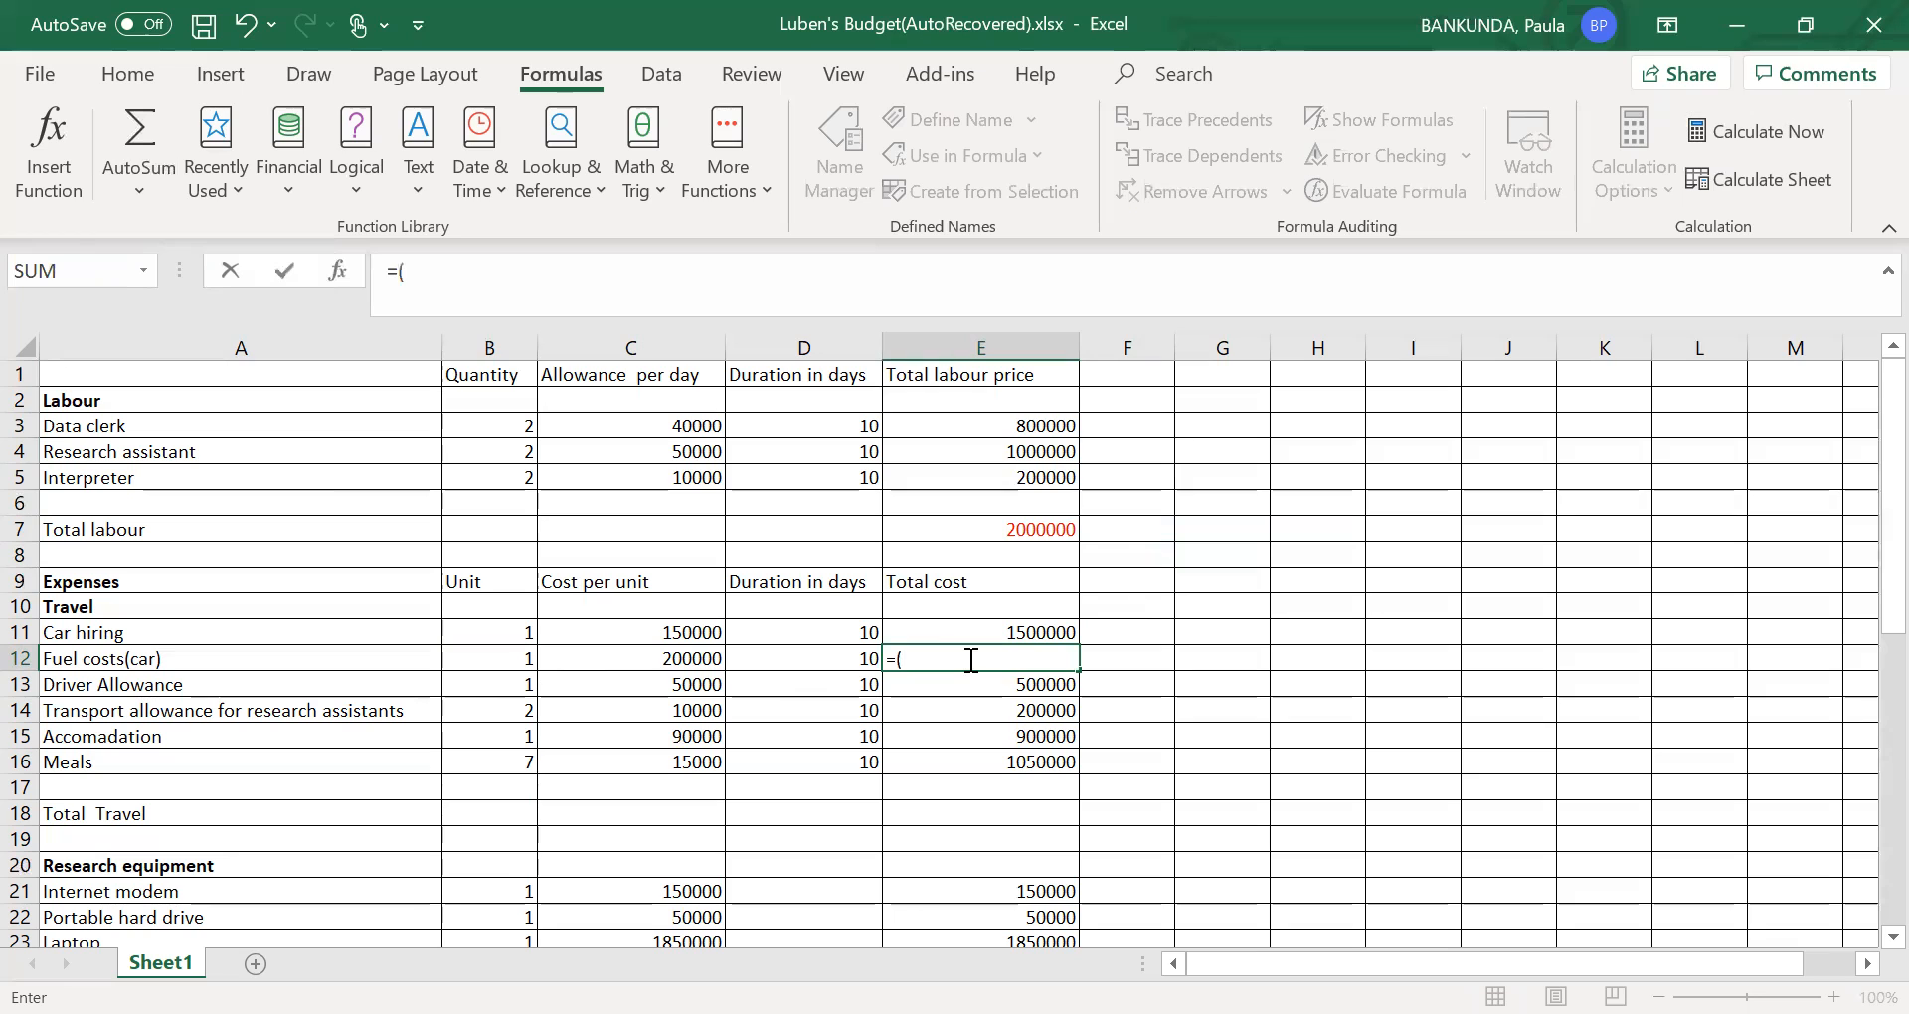
click(521, 658)
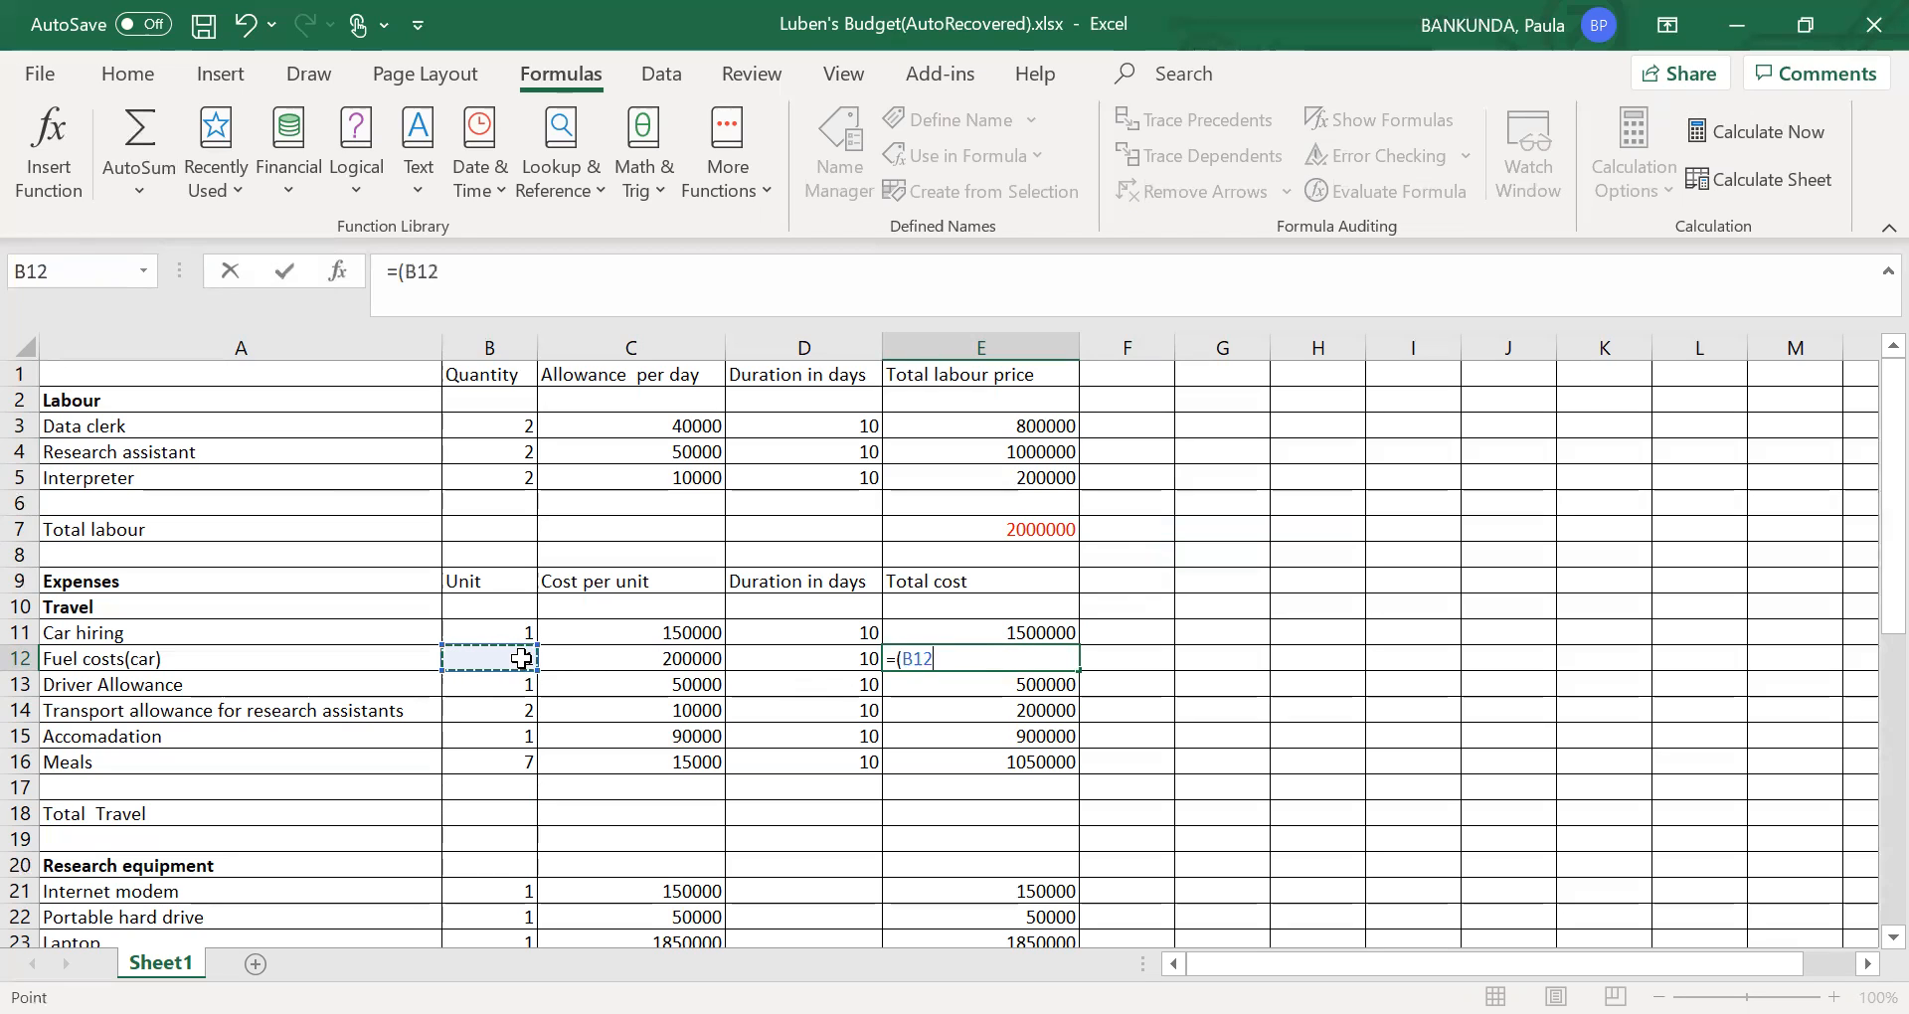
text(*)
click(636, 661)
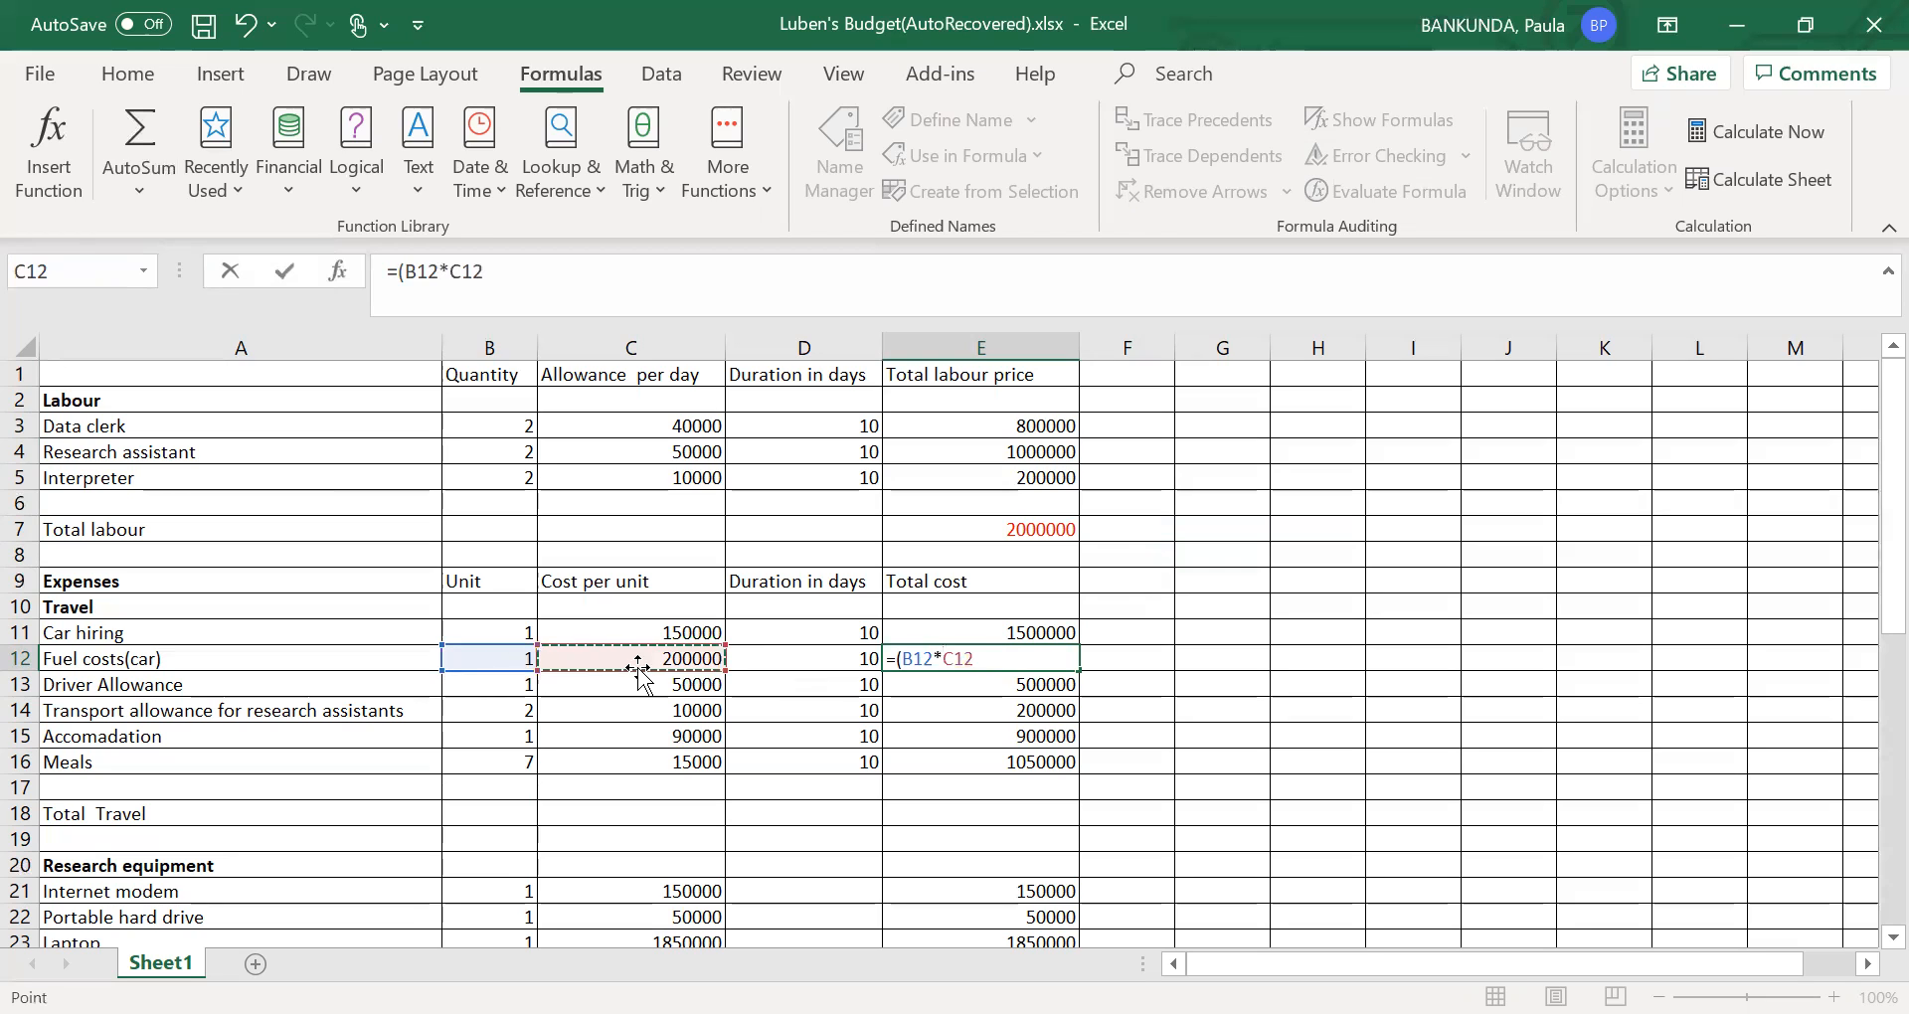
text(*)
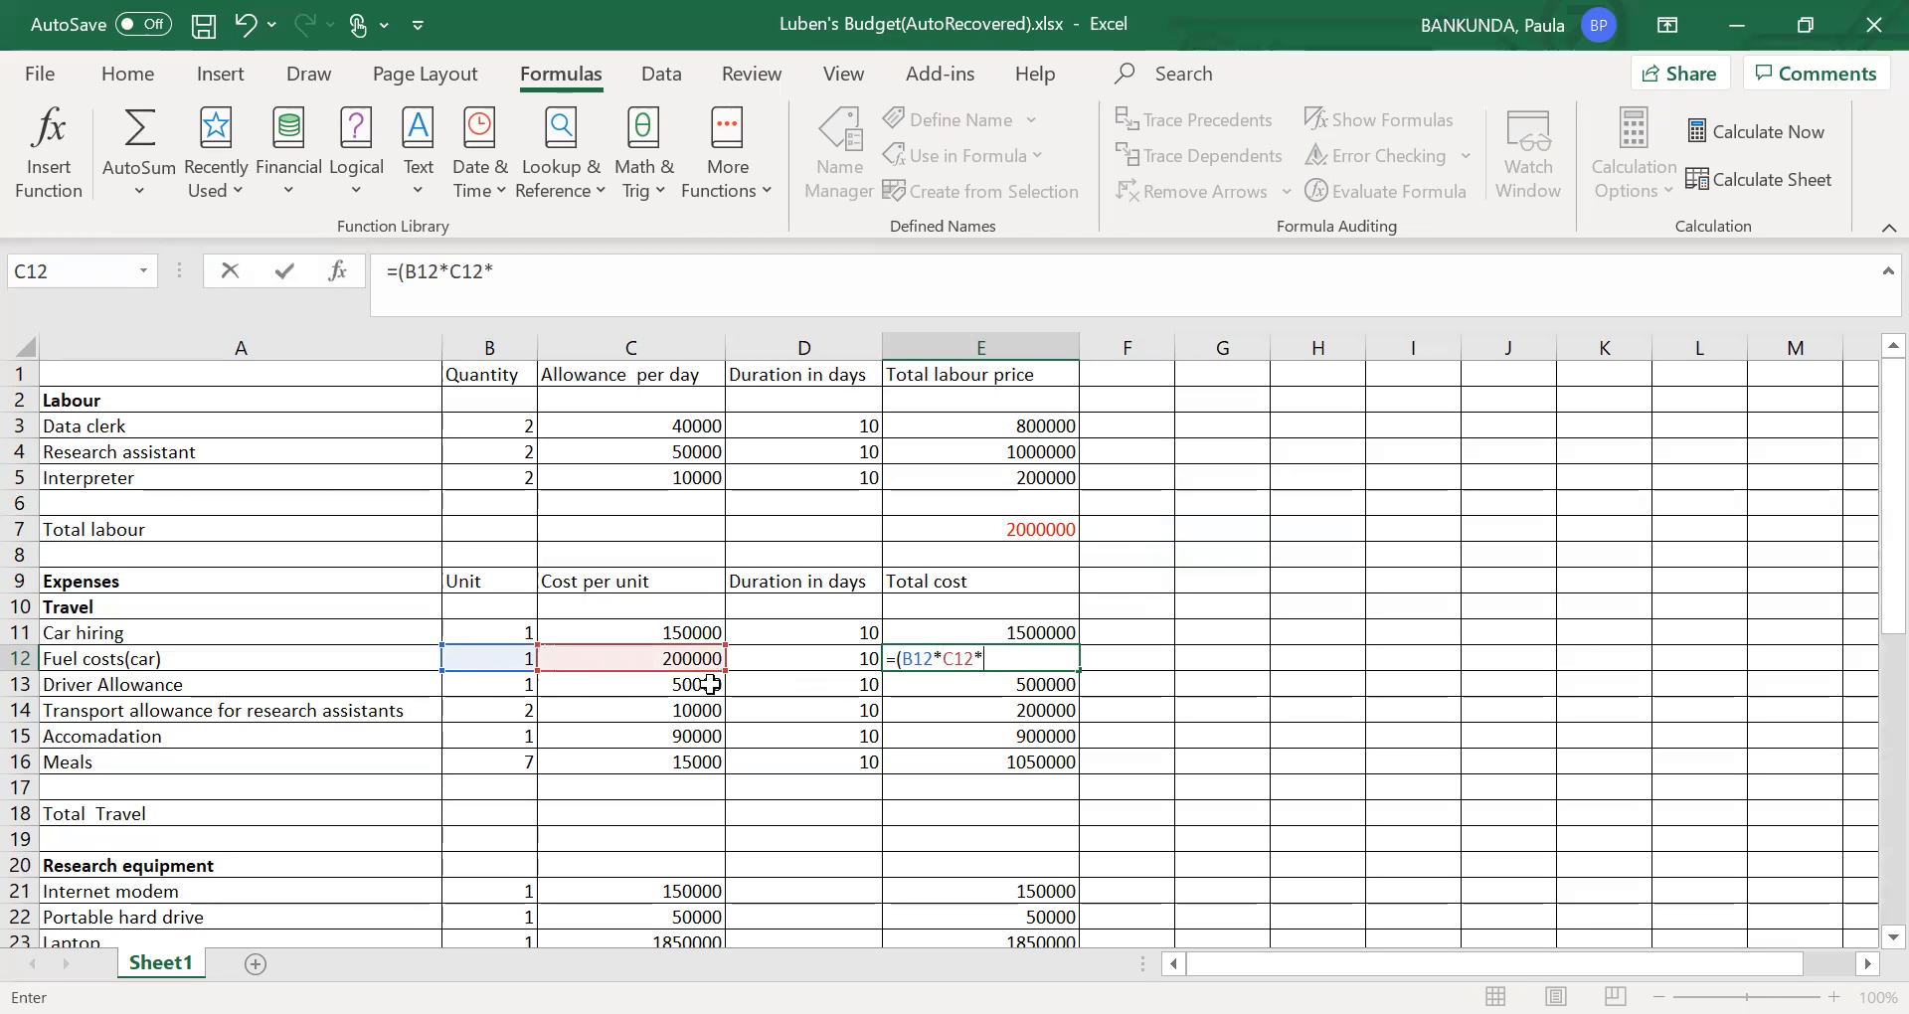
click(859, 668)
text())
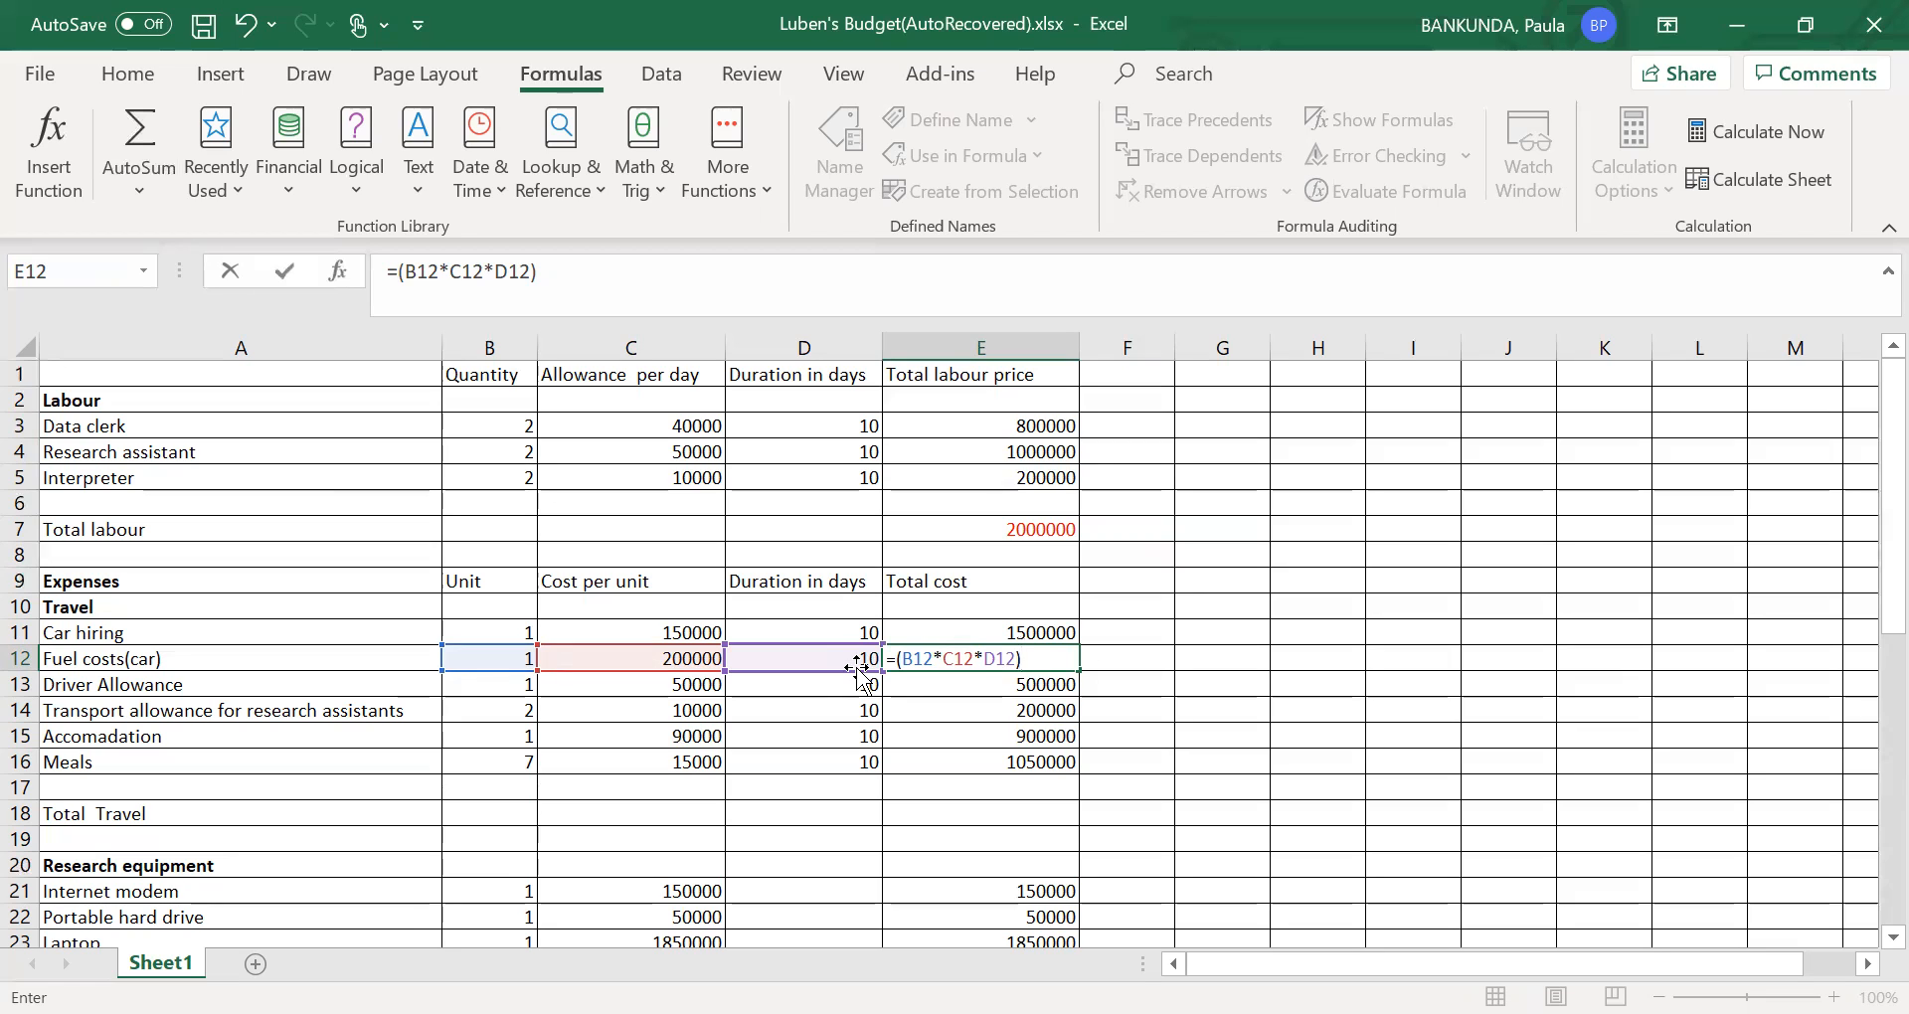
click(1130, 663)
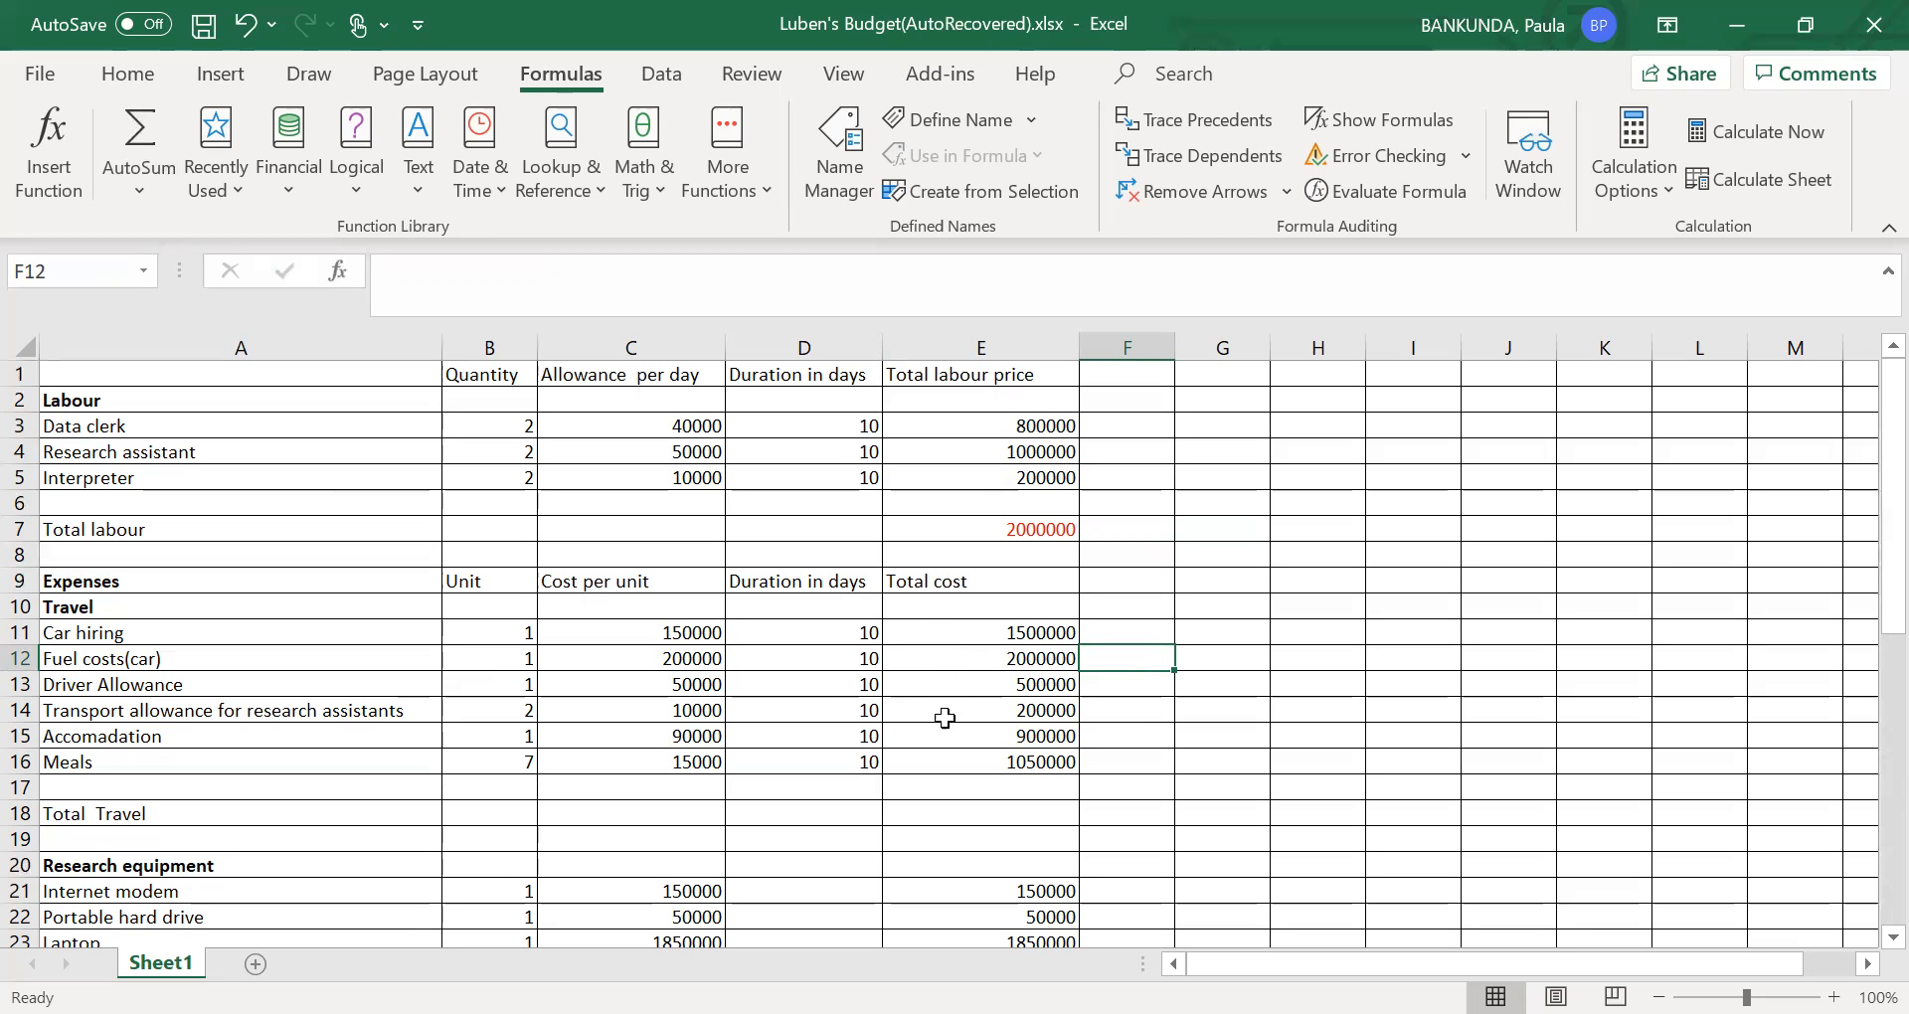
- Total the travel costs in E18 of the Total Travel row with =SUM(E11:E16)
click(954, 825)
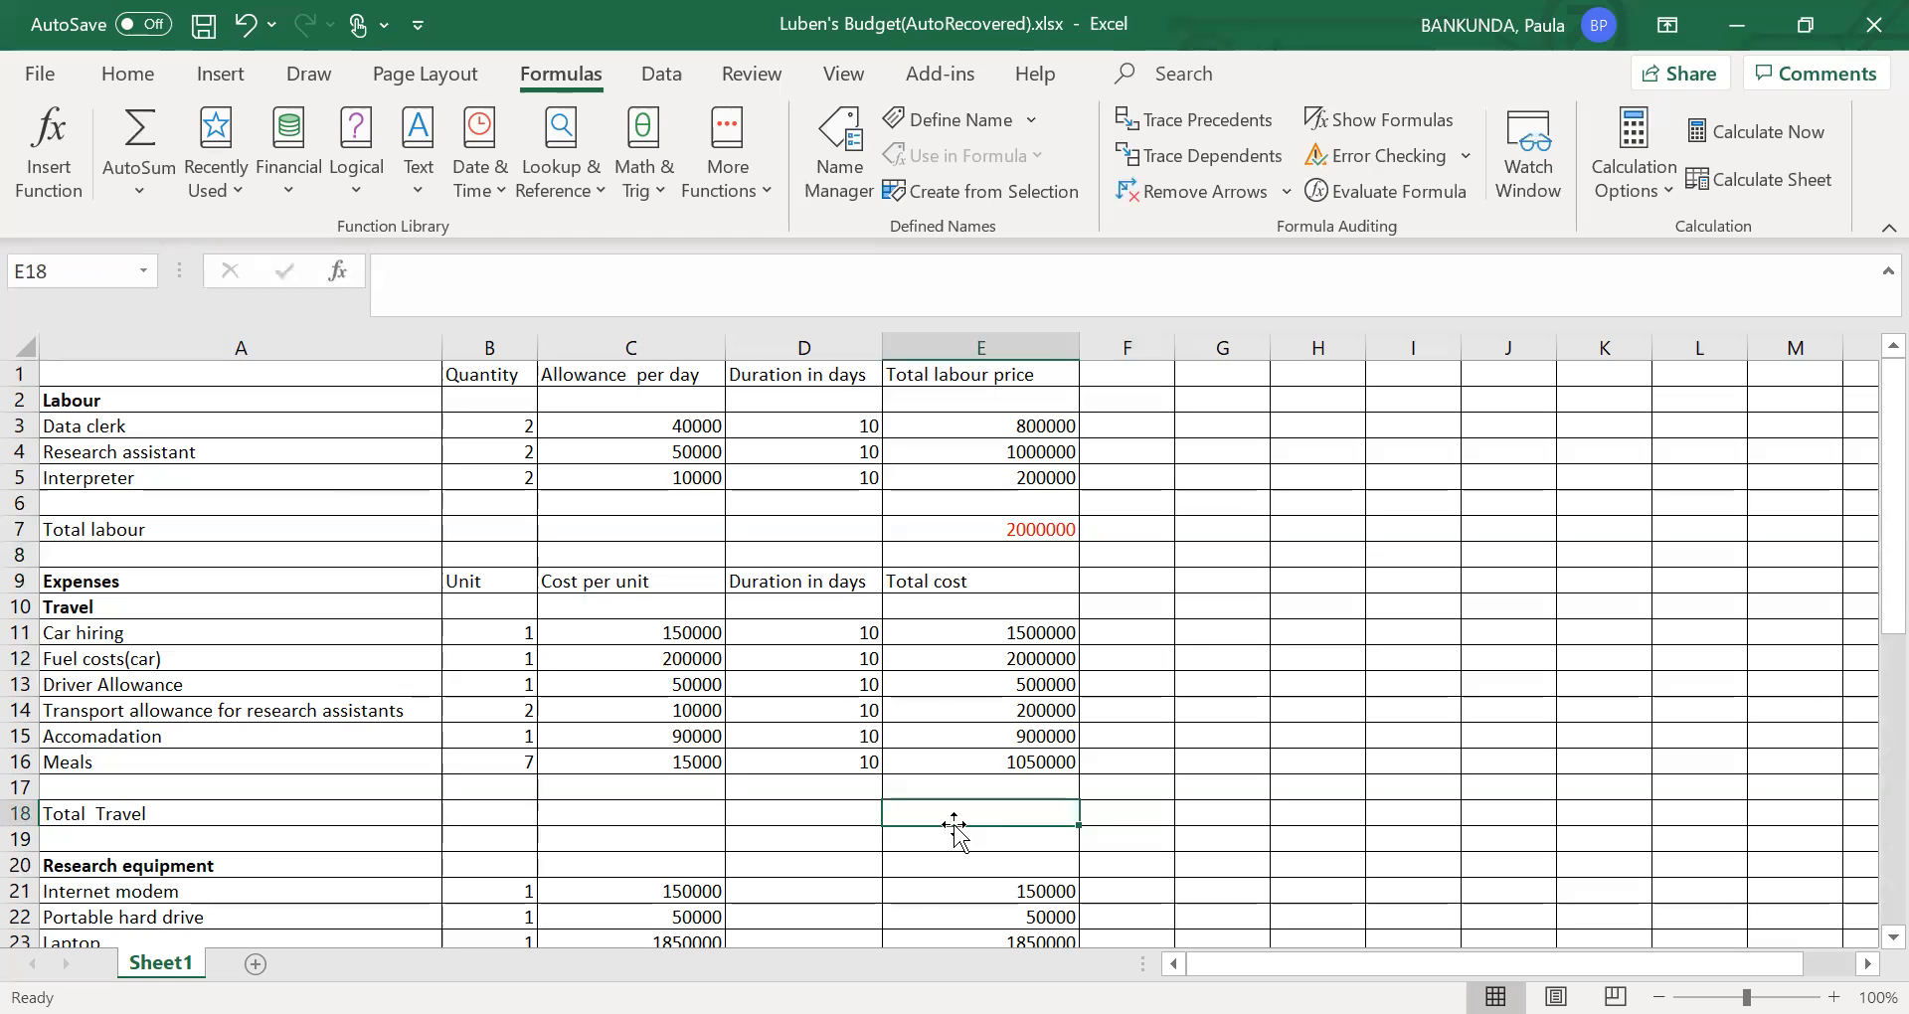
text(=()
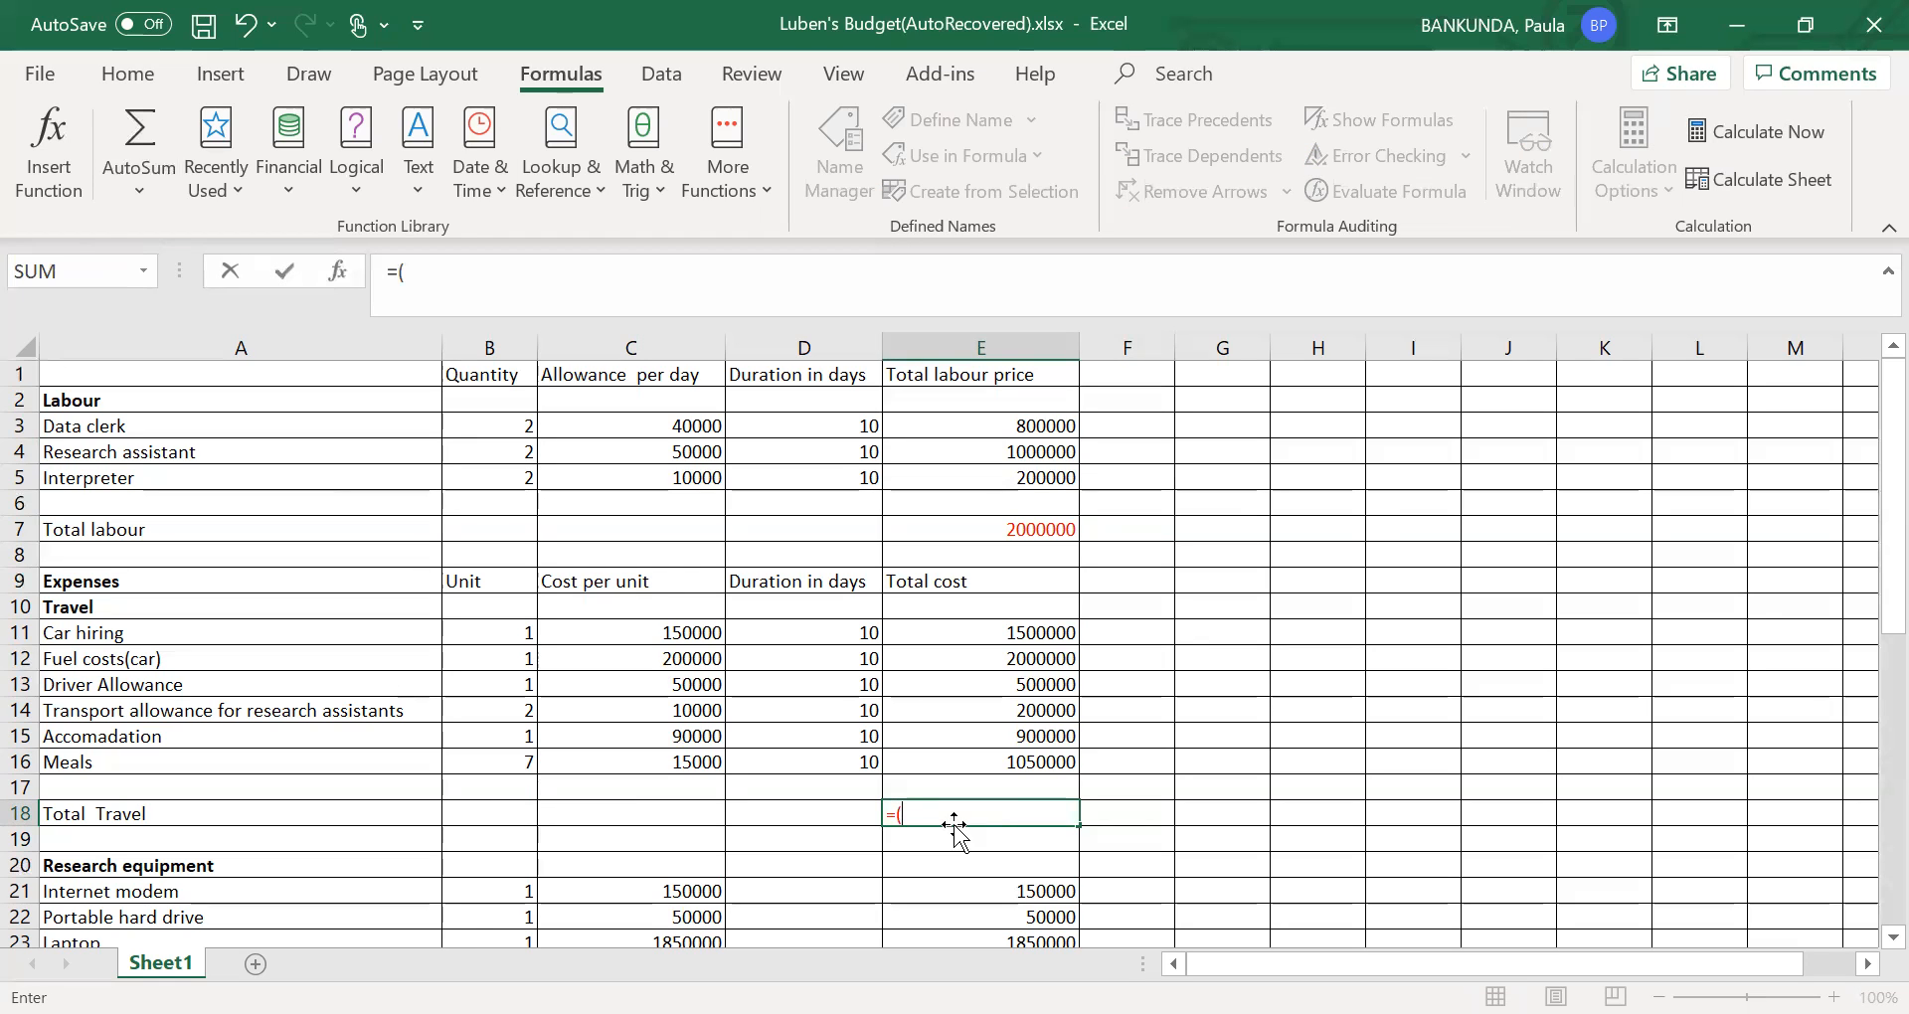
key(BackSpace)
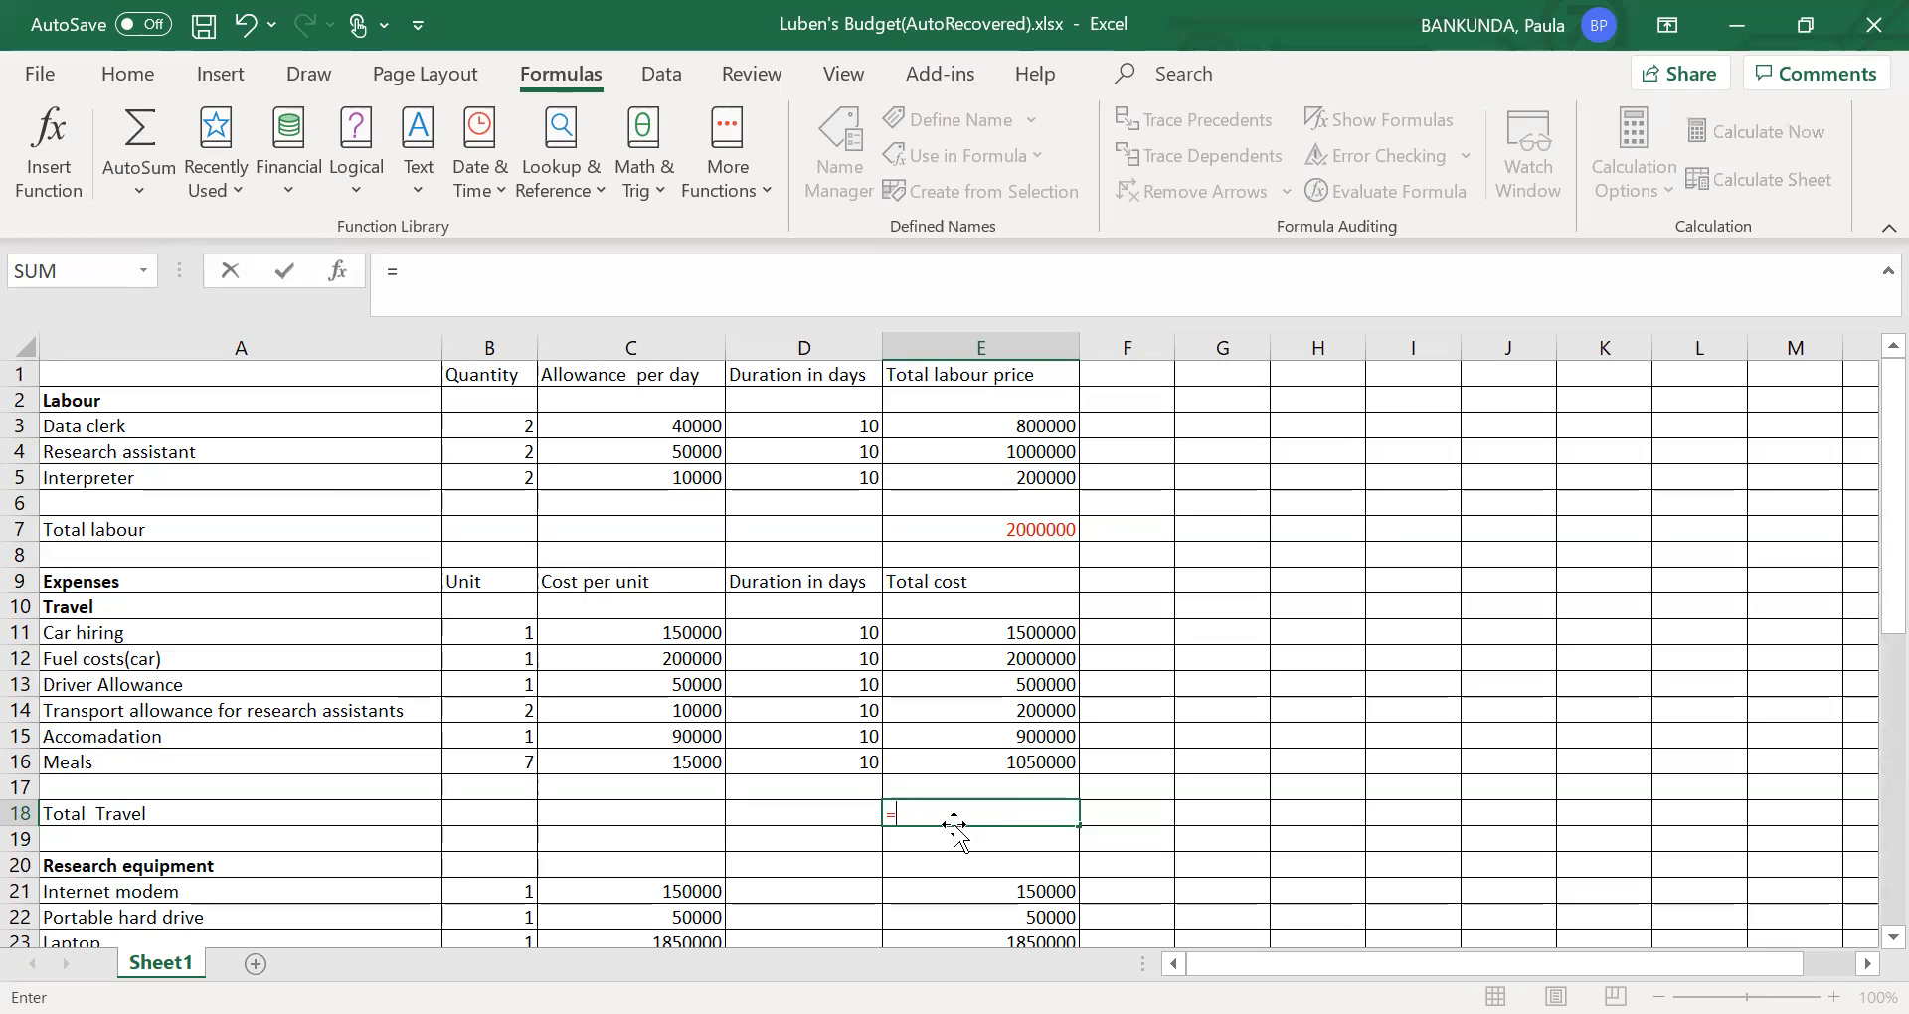
text(sum)
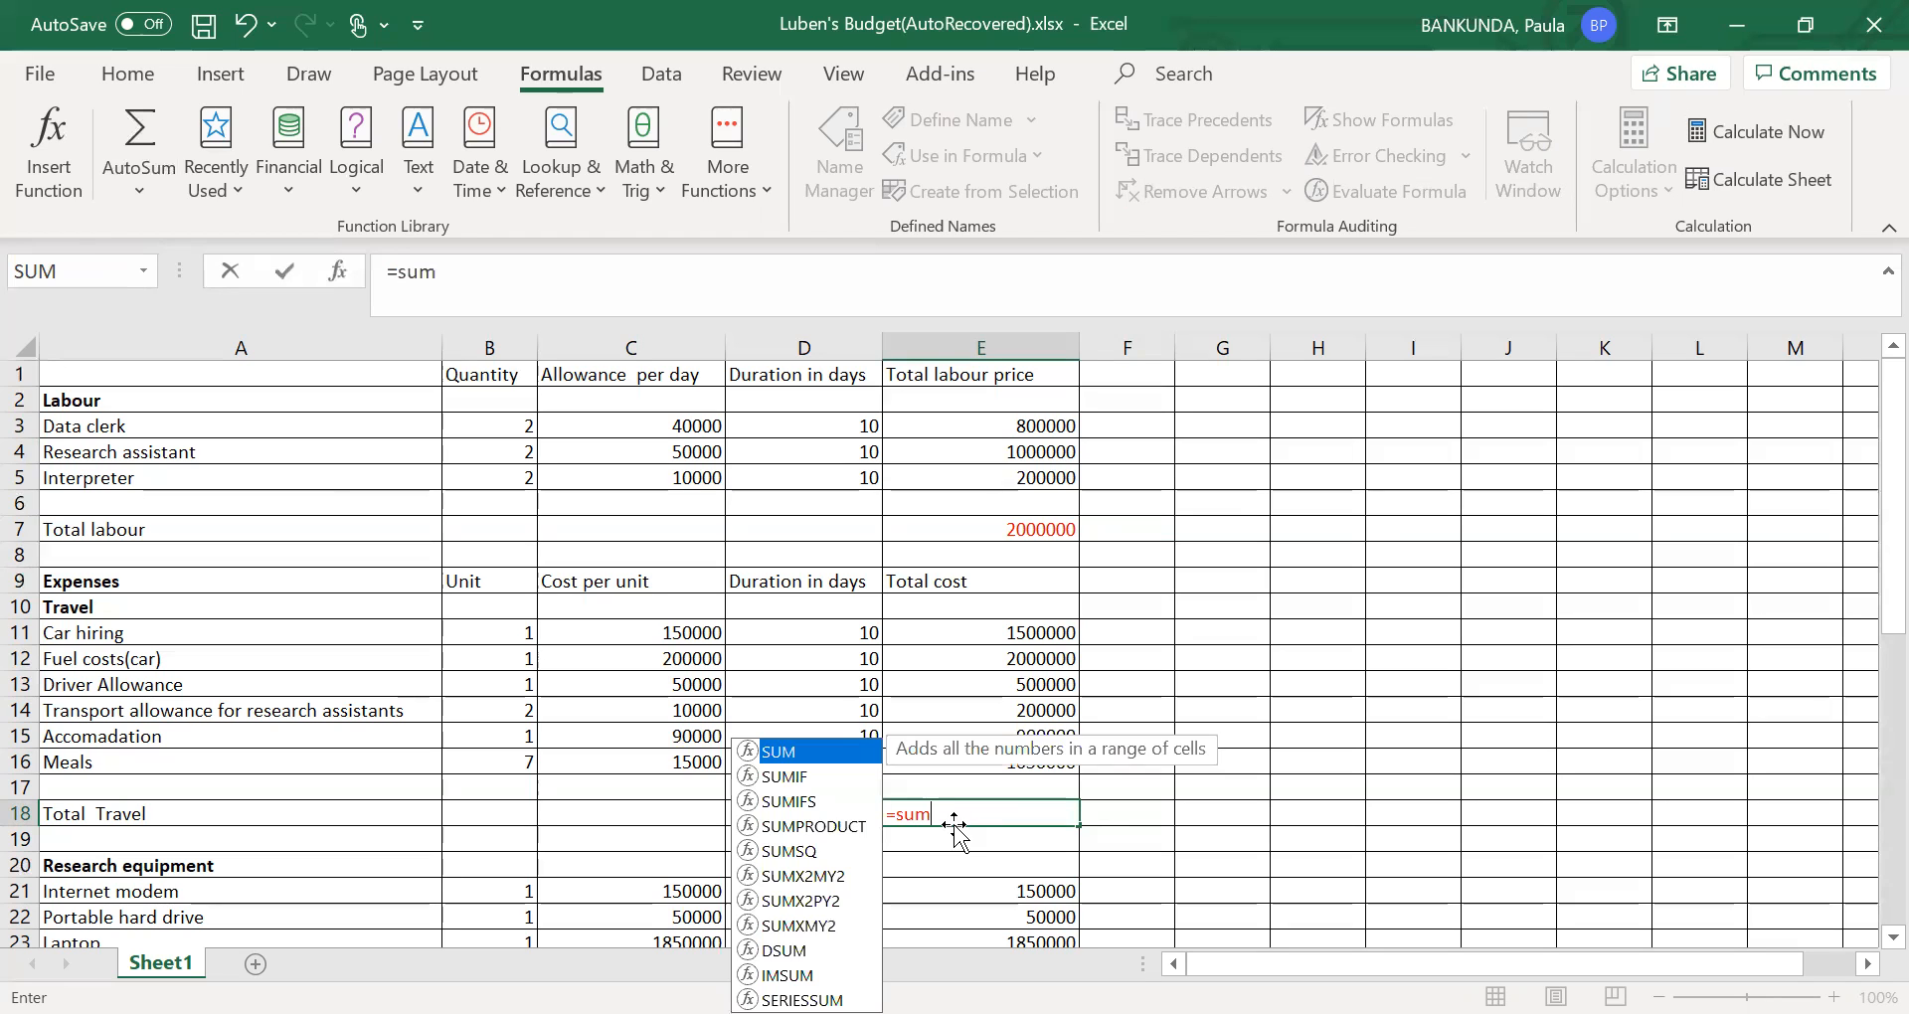
text(()
click(1042, 636)
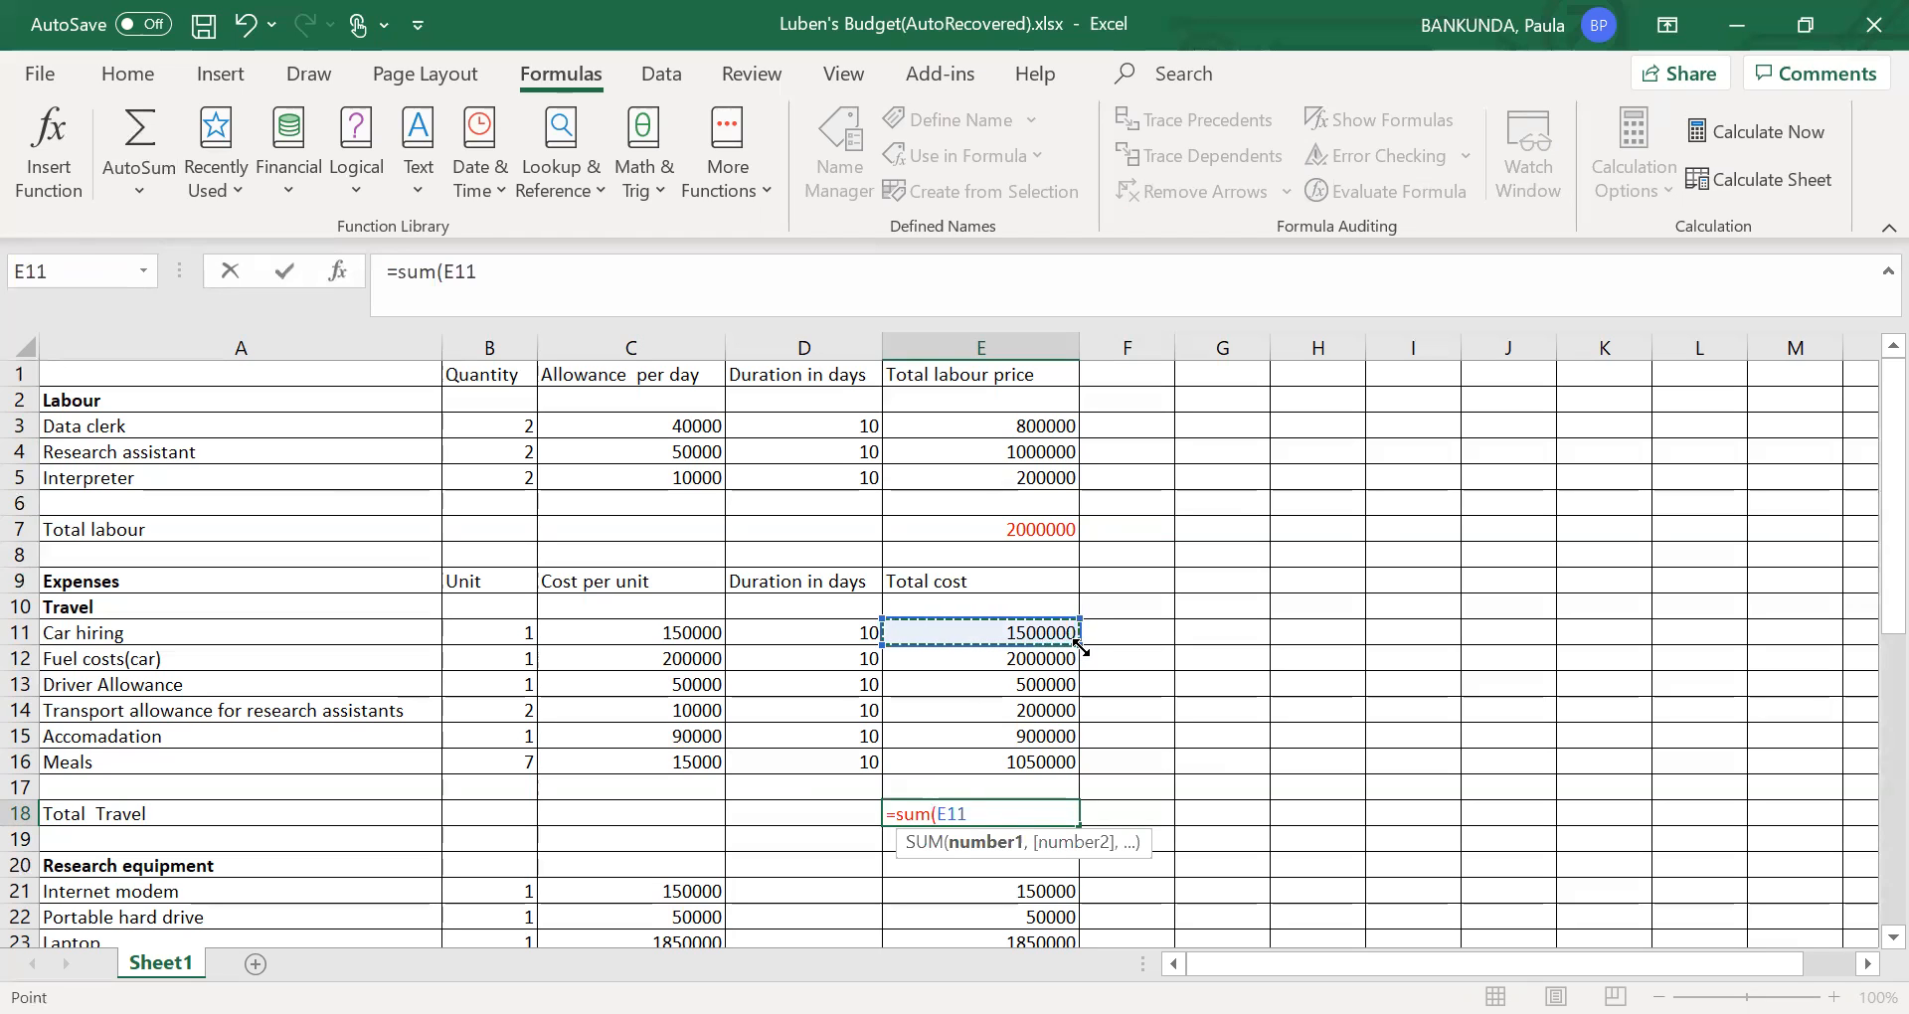
drag(1080, 647, 1074, 766)
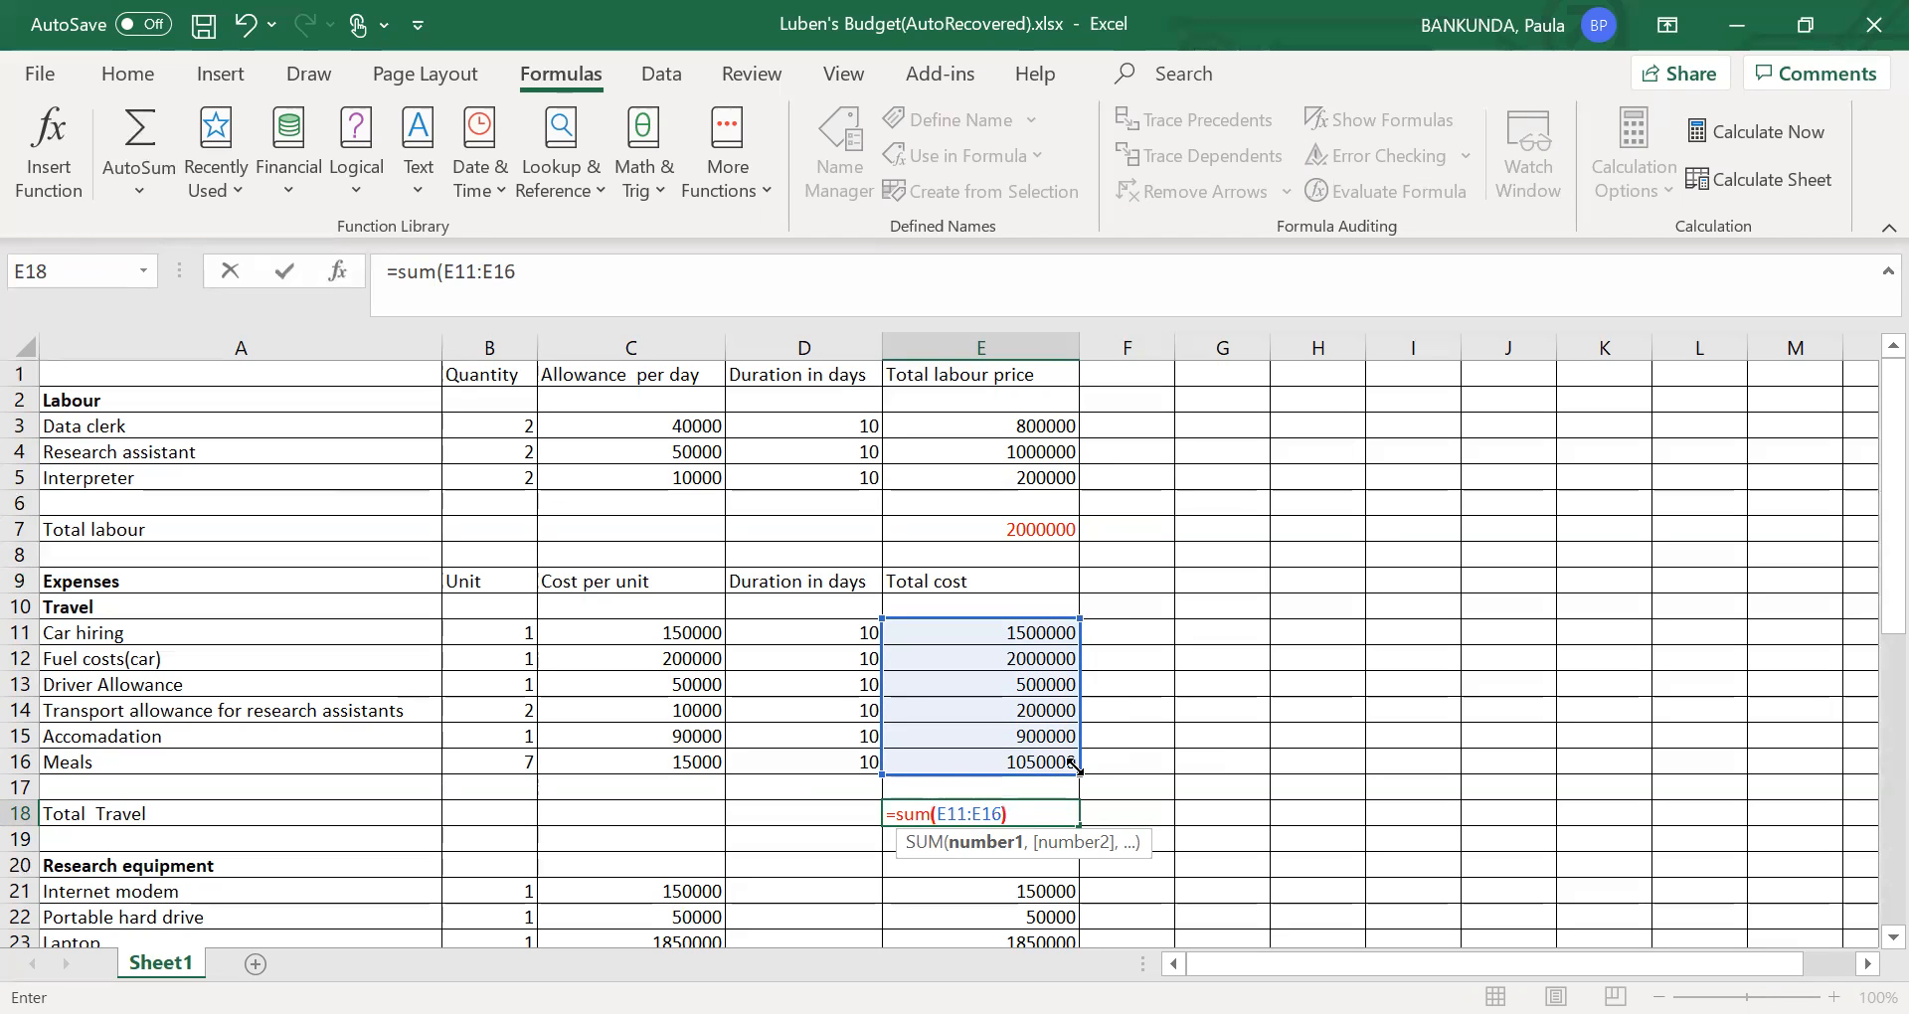
text())
click(1131, 817)
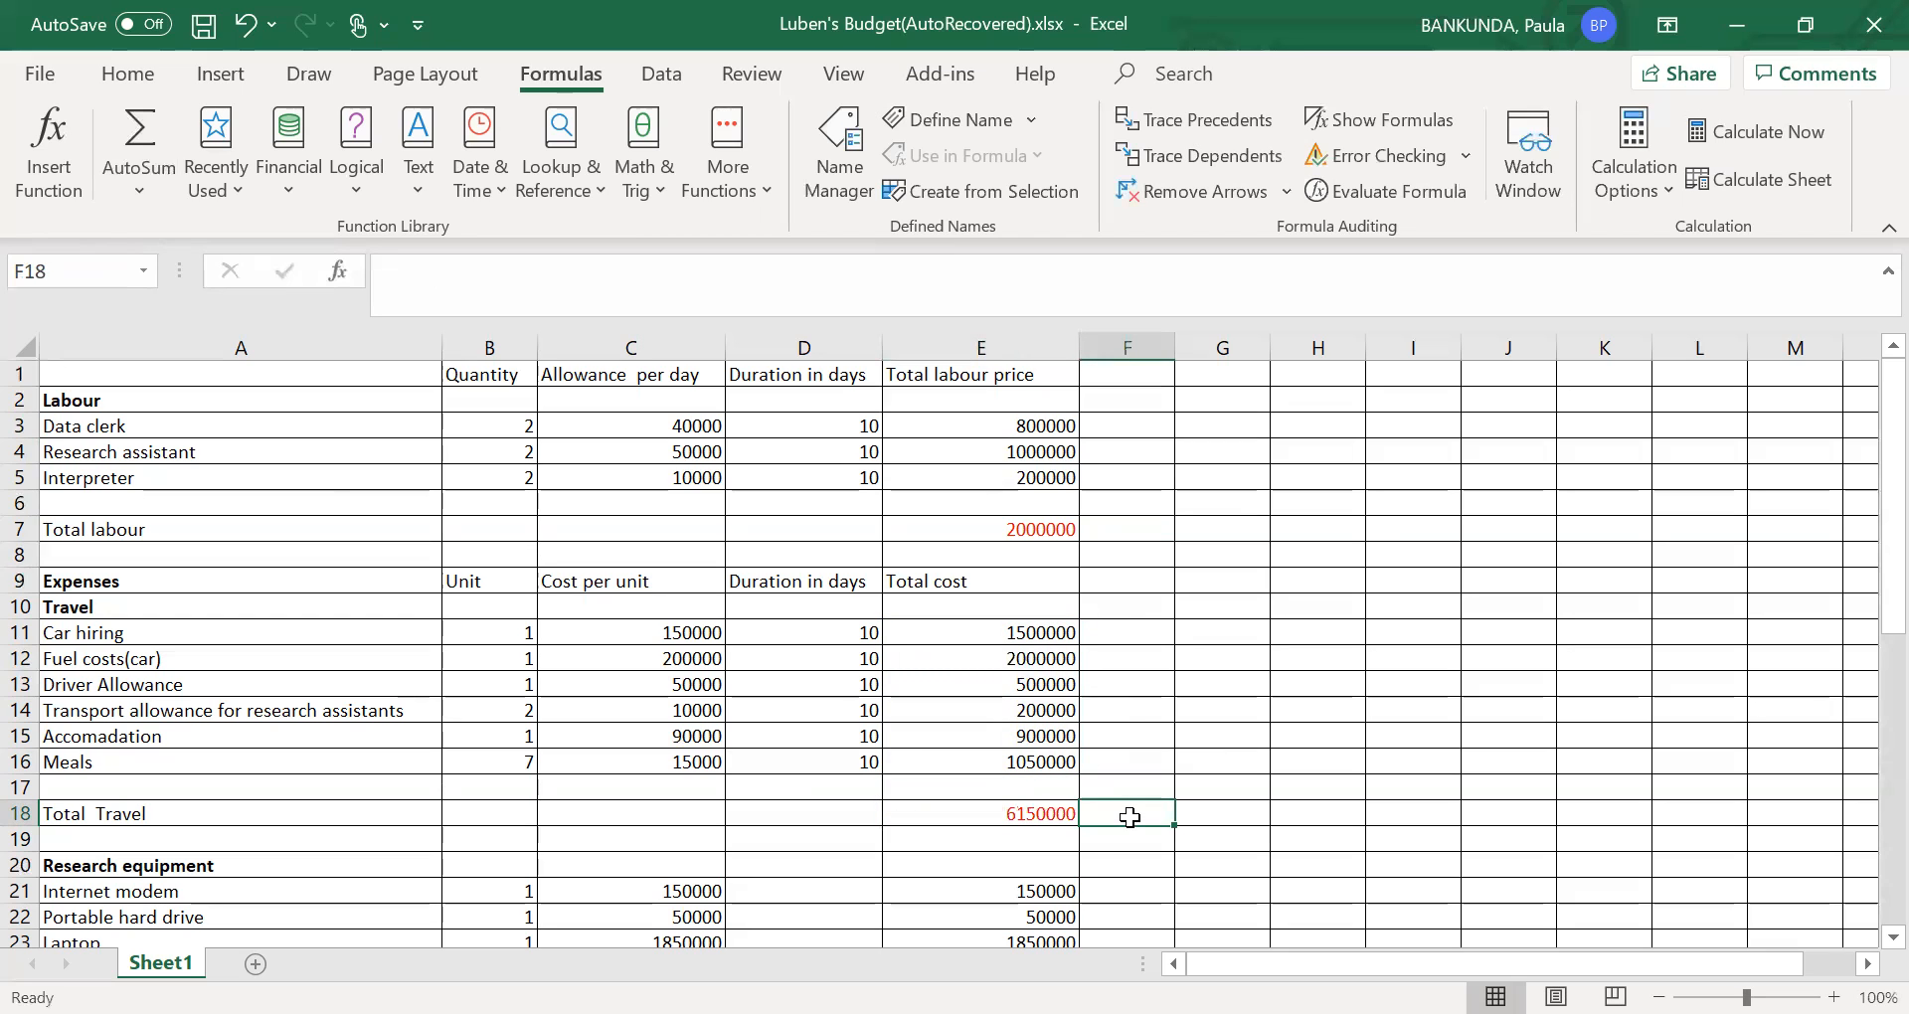
- Total the research equipment costs in E25 of the Total Research equipment row with =SUM(E21:E23)
key(Down)
key(Down)
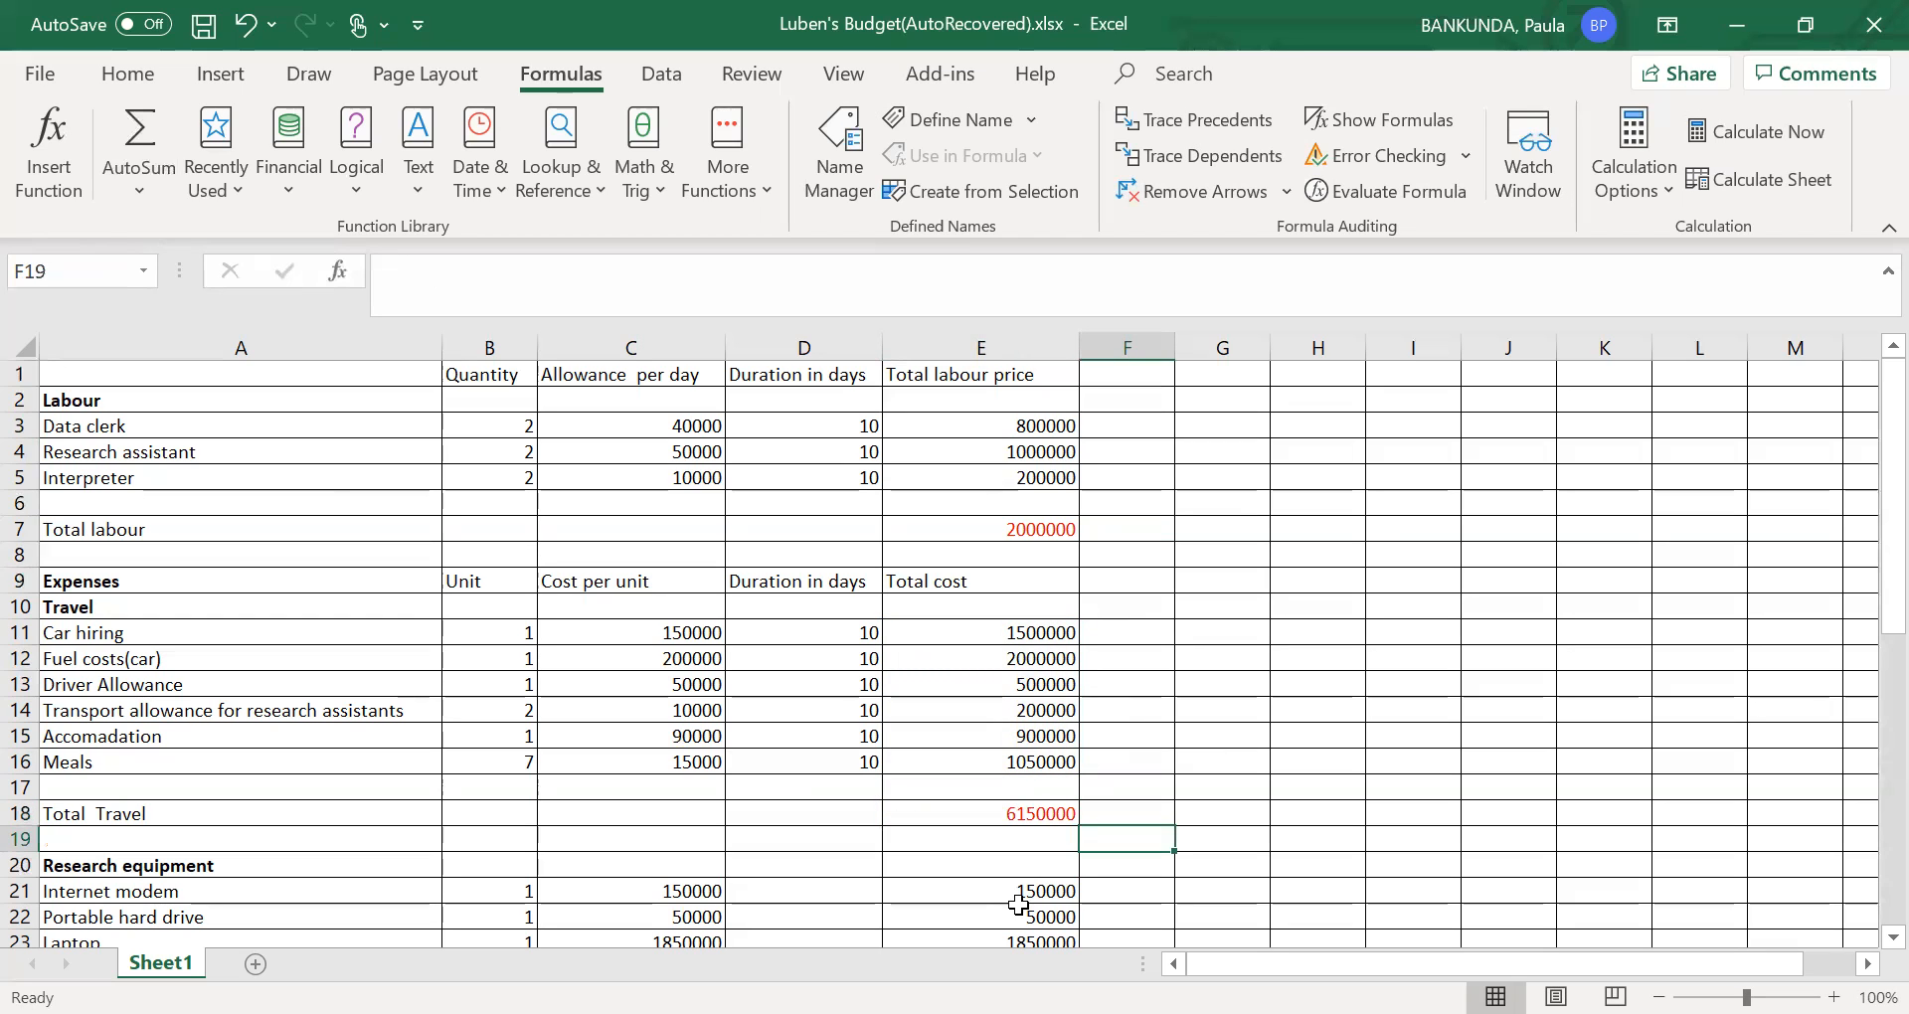
click(1020, 908)
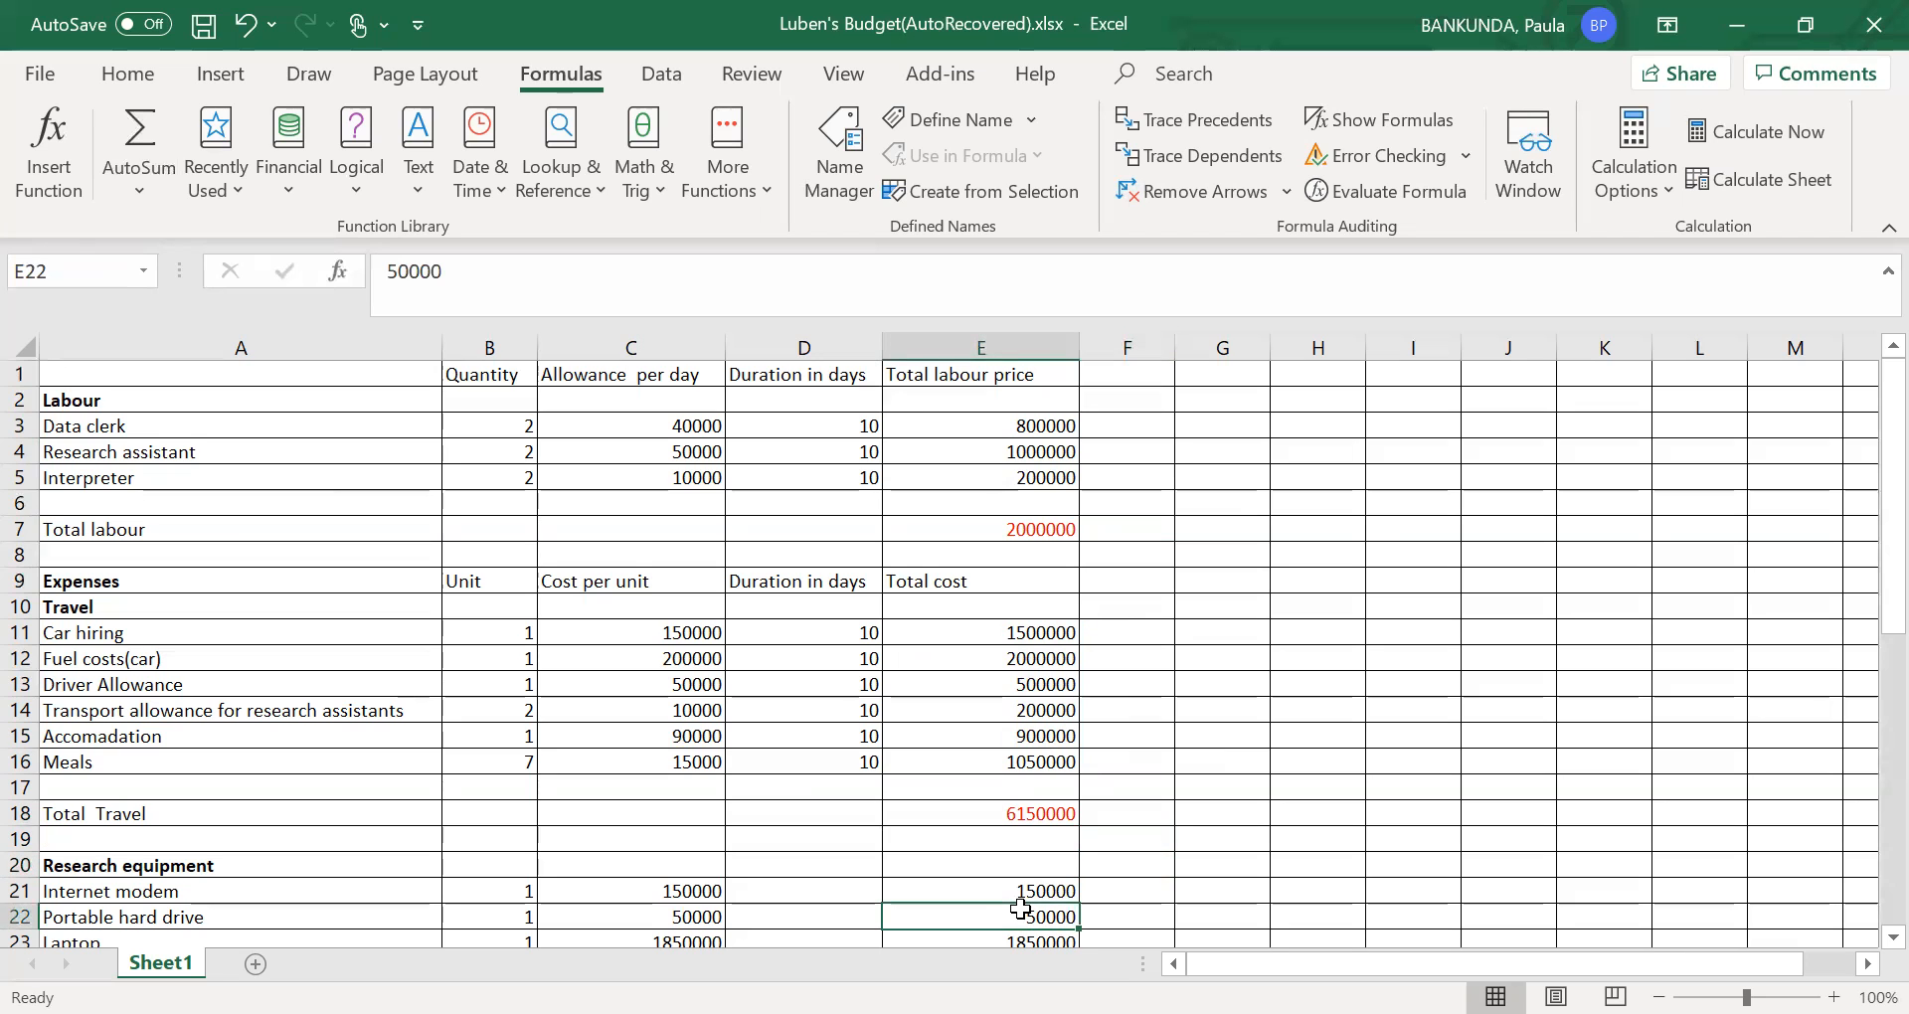
key(Down)
key(Down)
key(Down)
key(Down)
key(Down)
key(Down)
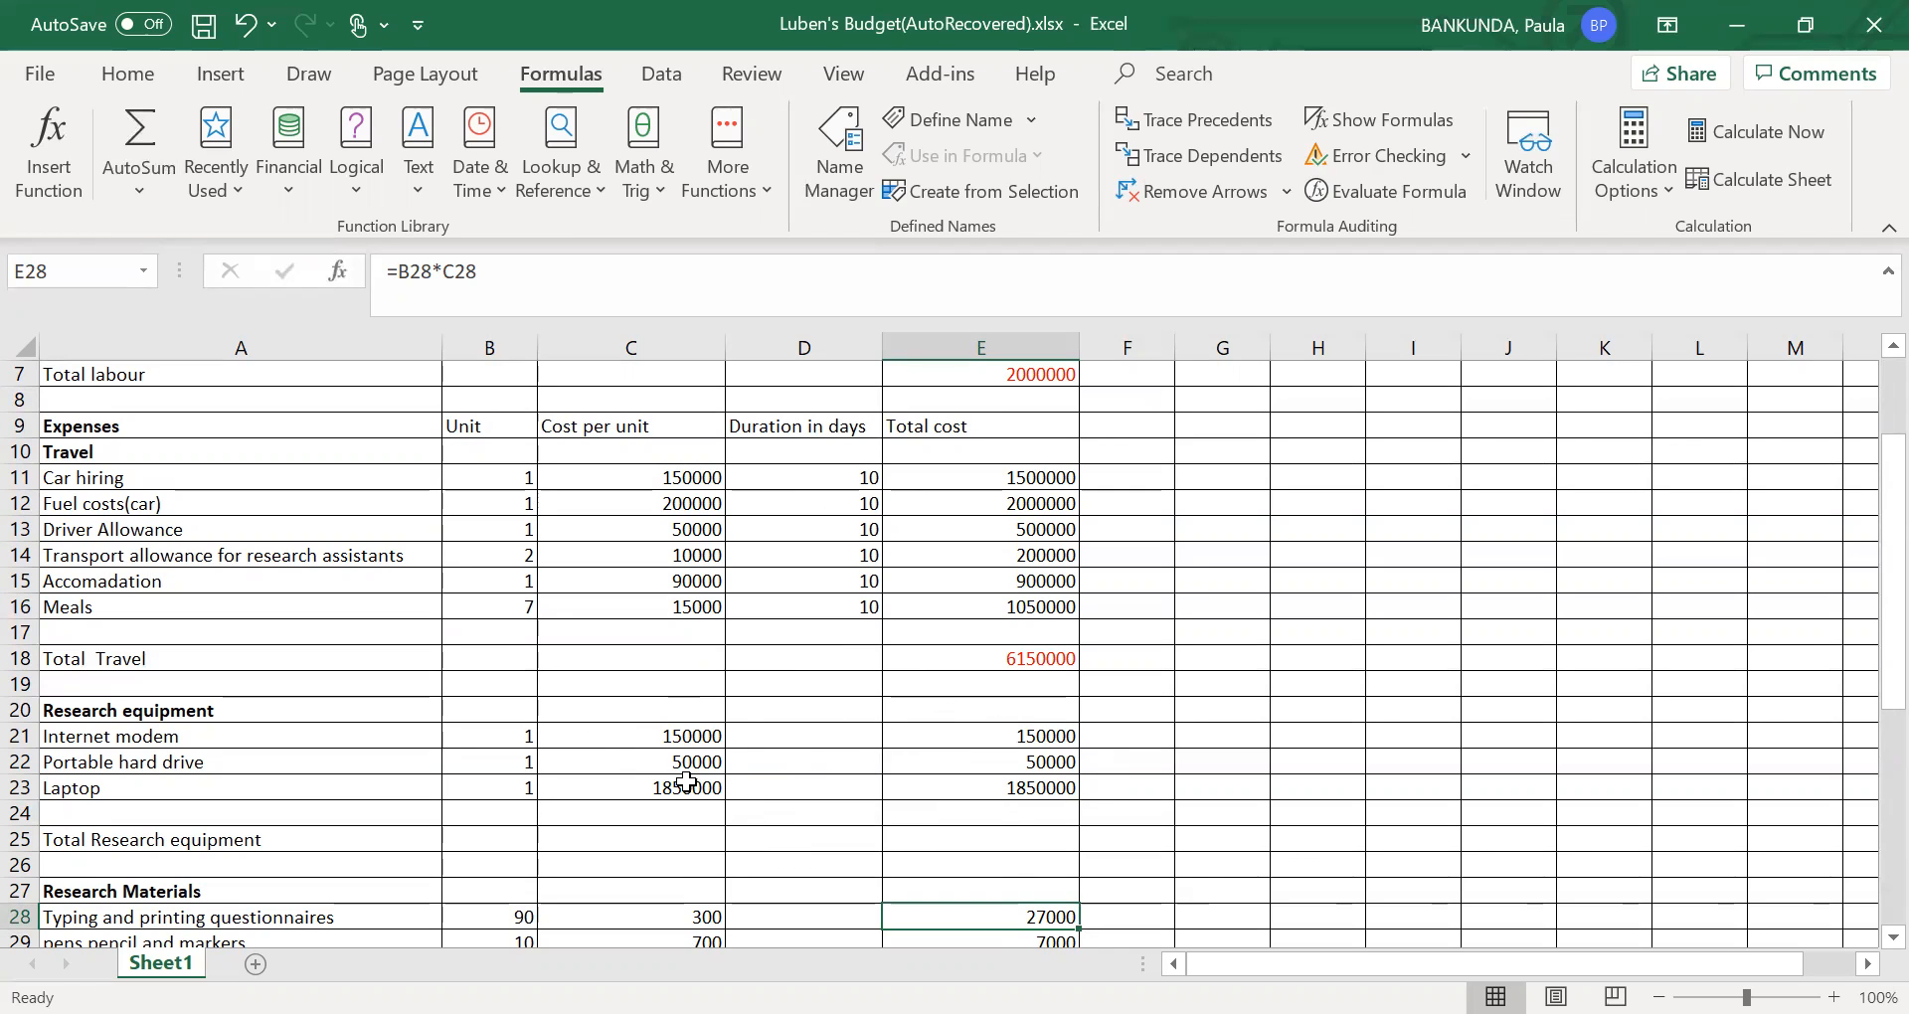
click(1018, 738)
click(964, 850)
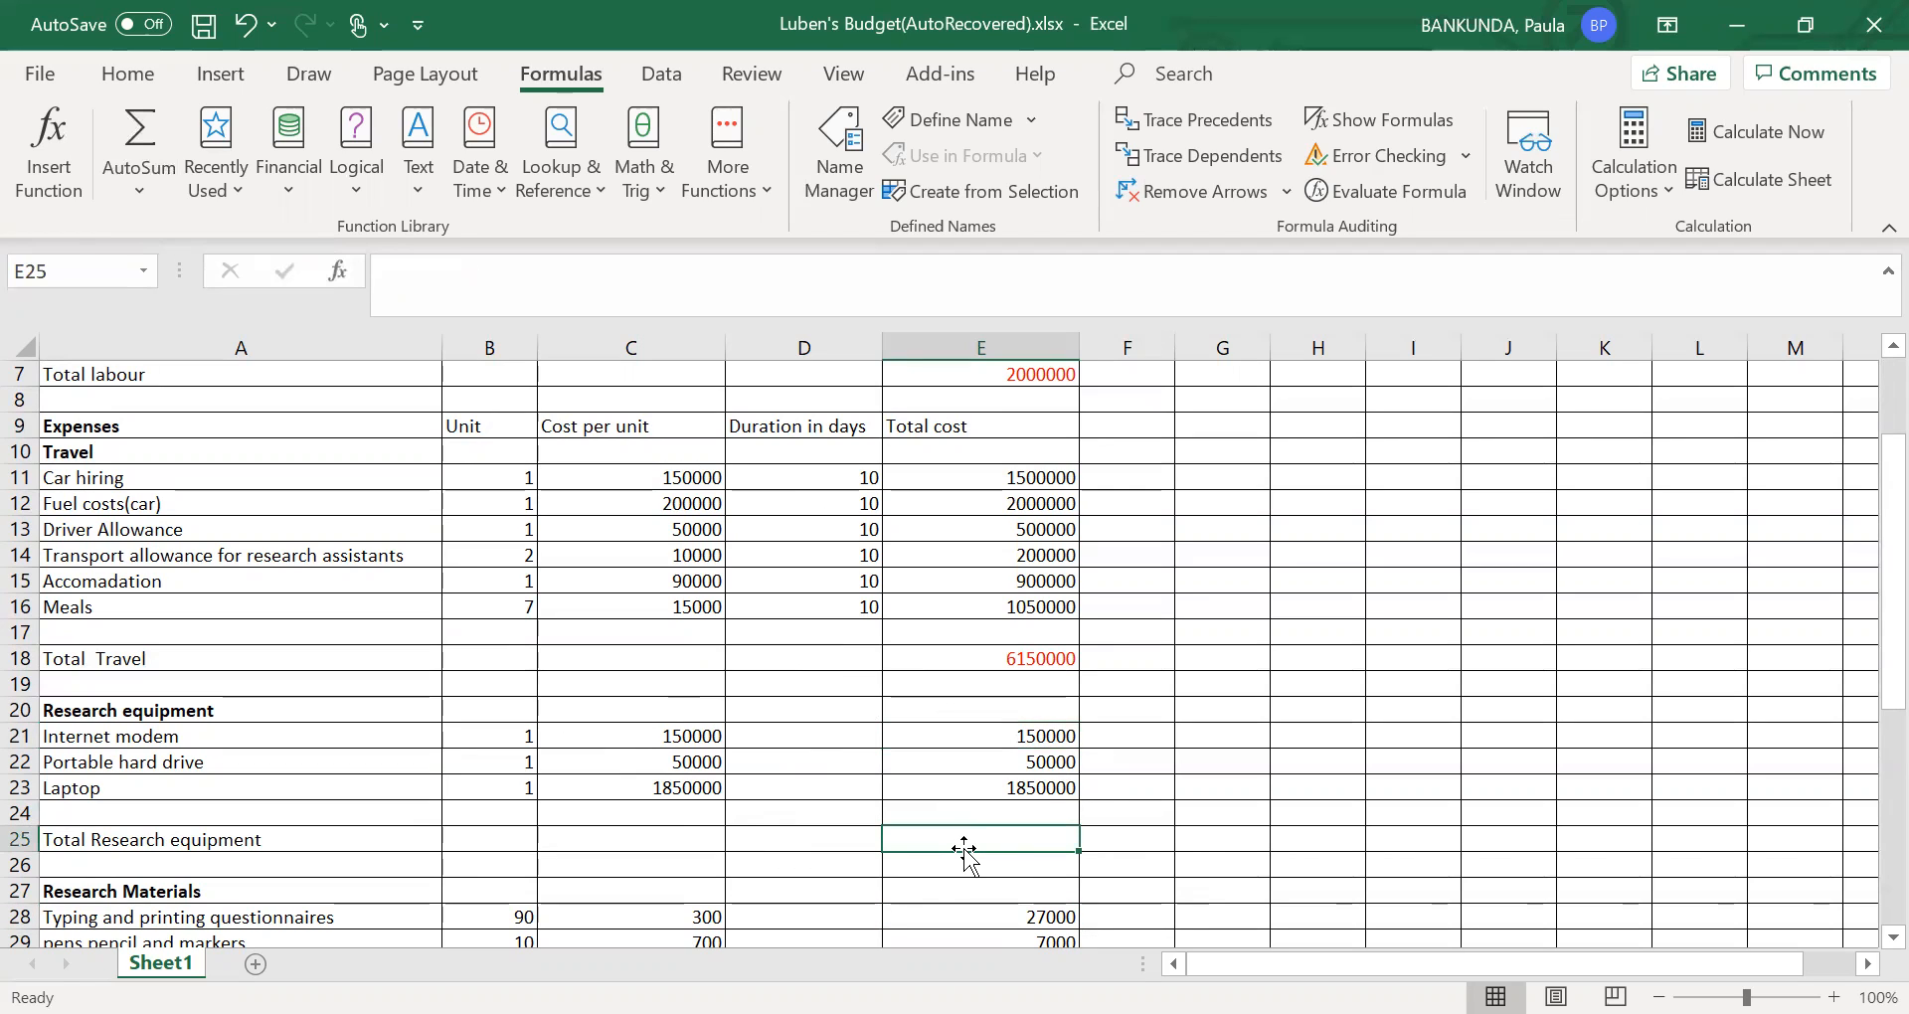
text(=)
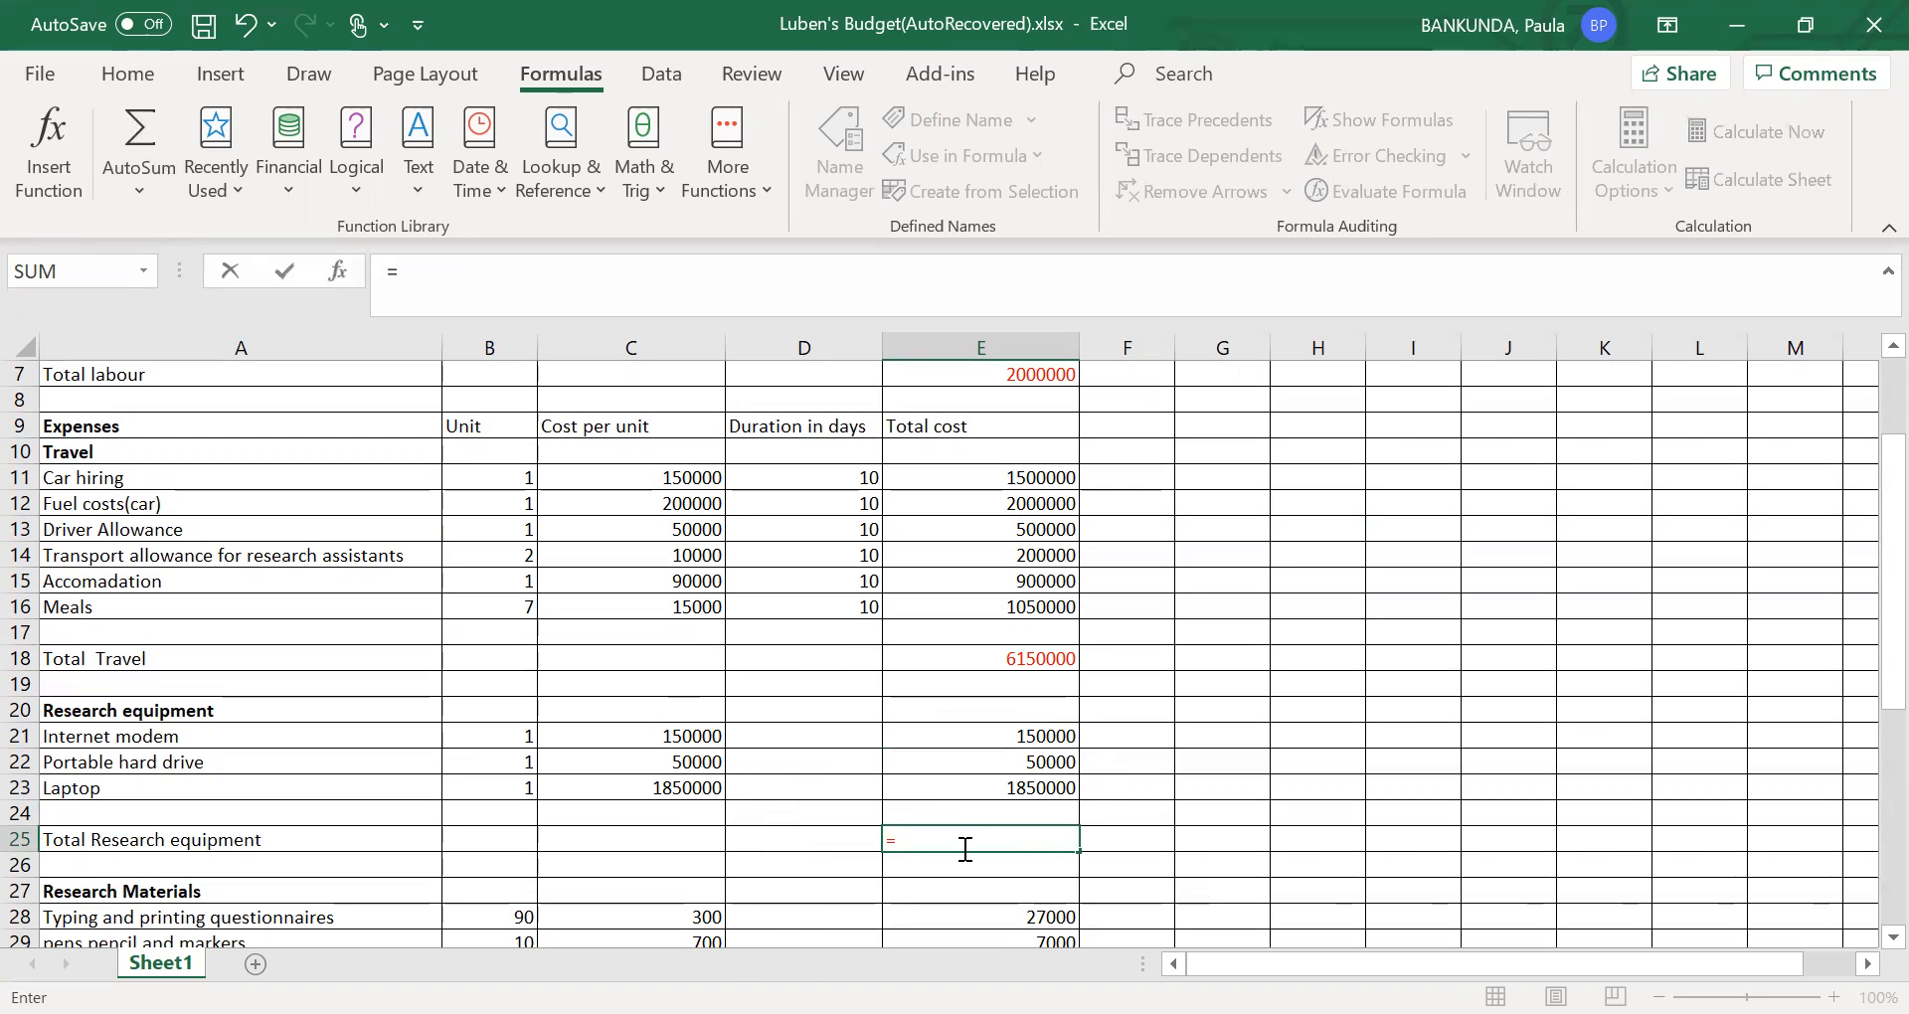
text(sum)
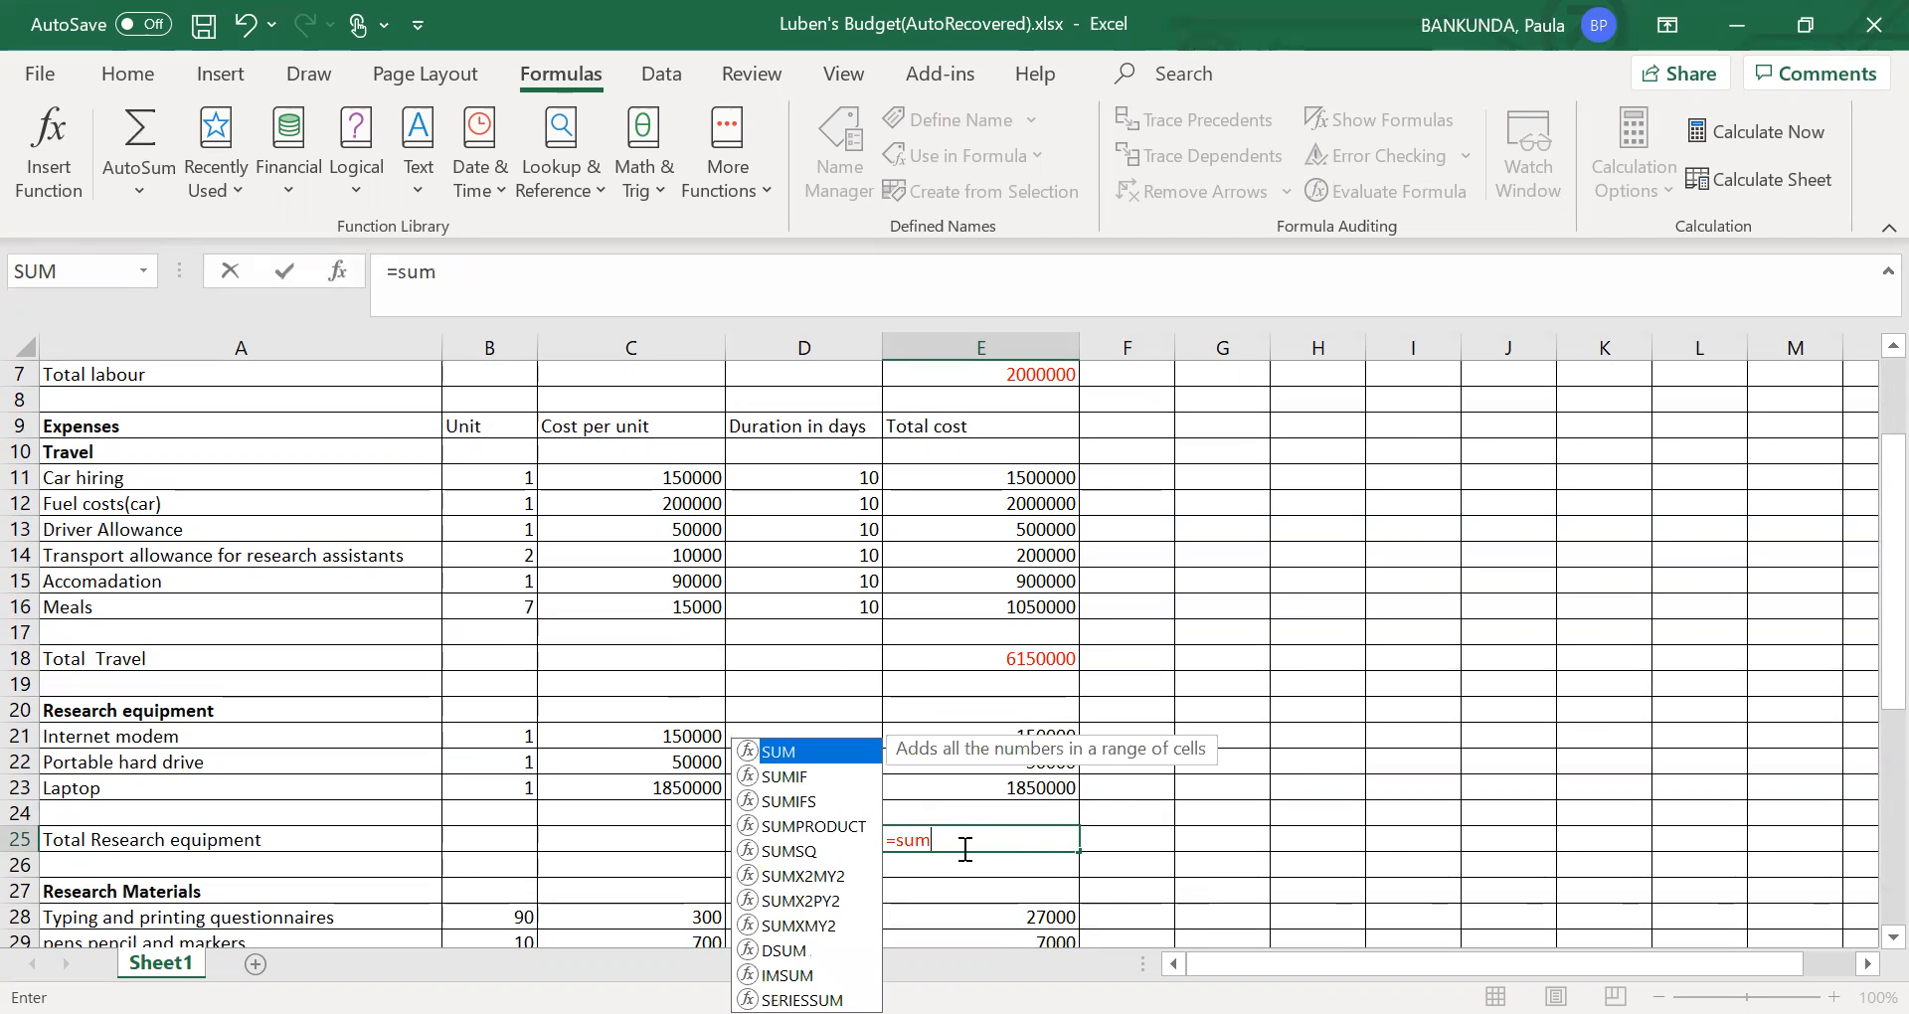
text(()
click(1042, 737)
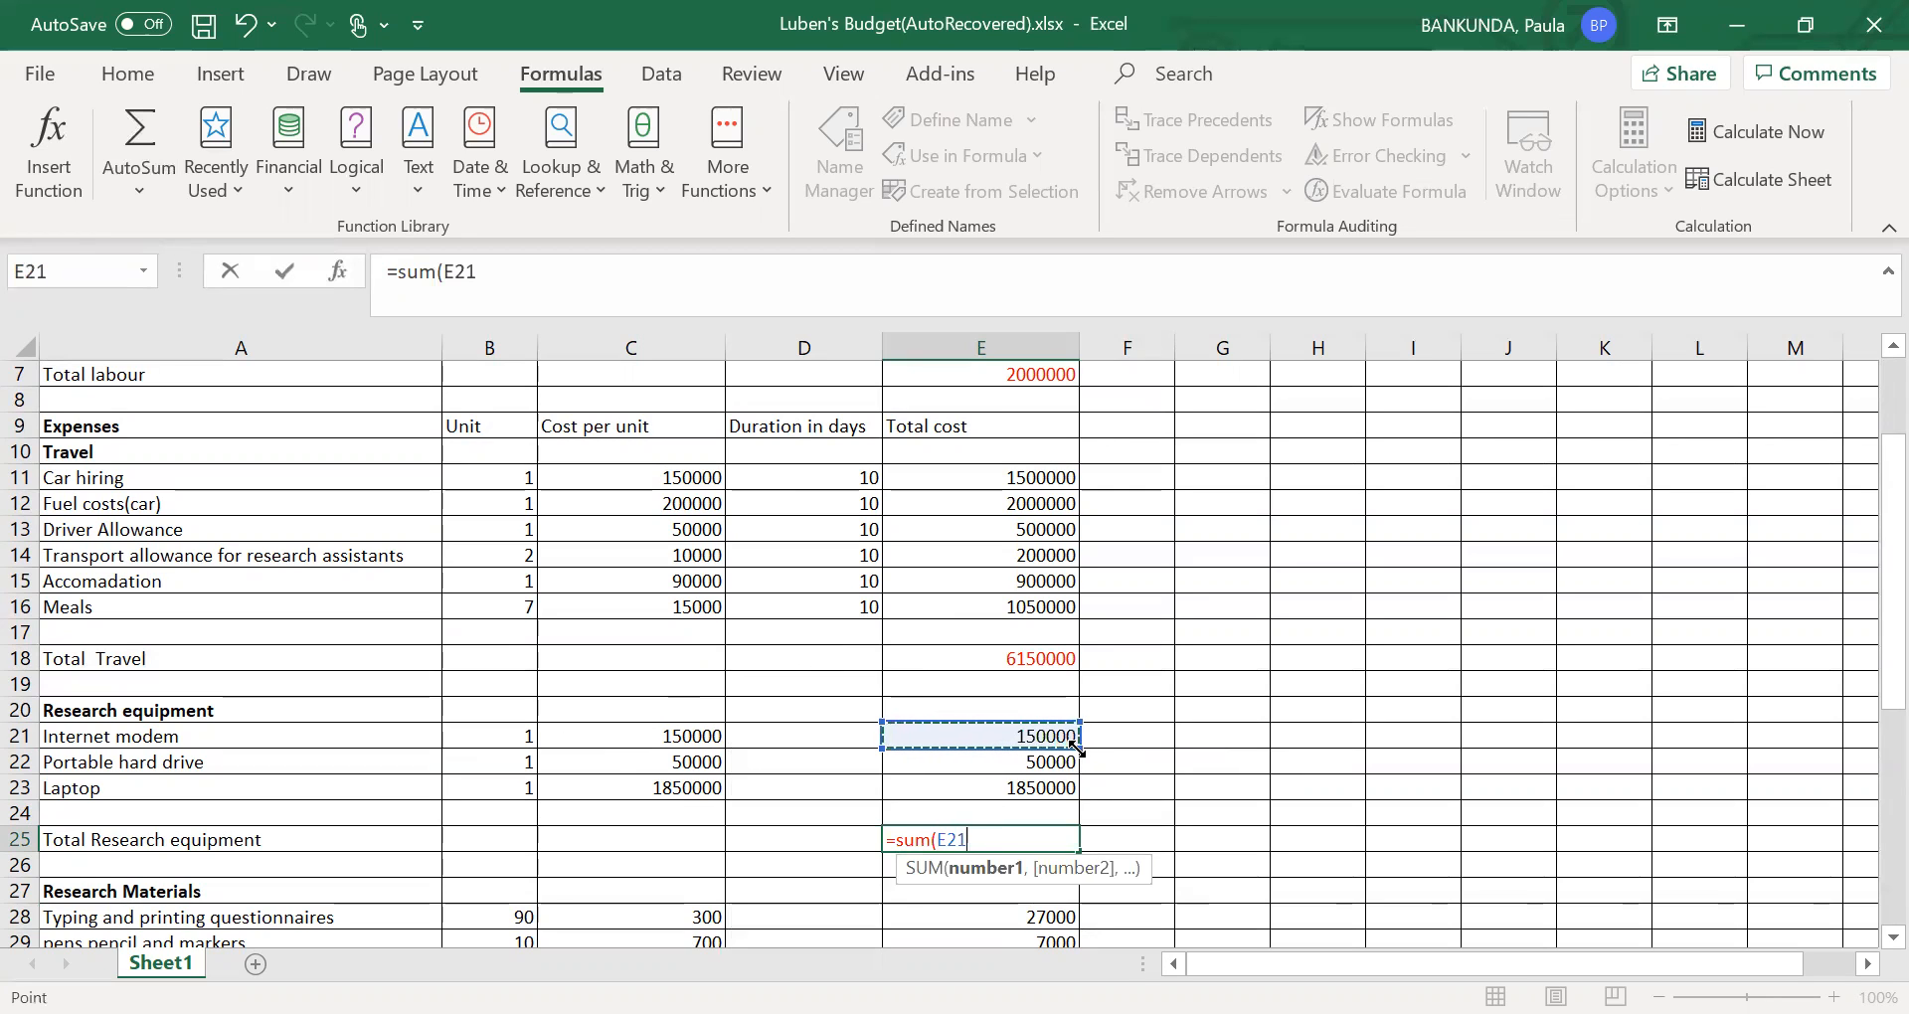
drag(1075, 748, 1084, 806)
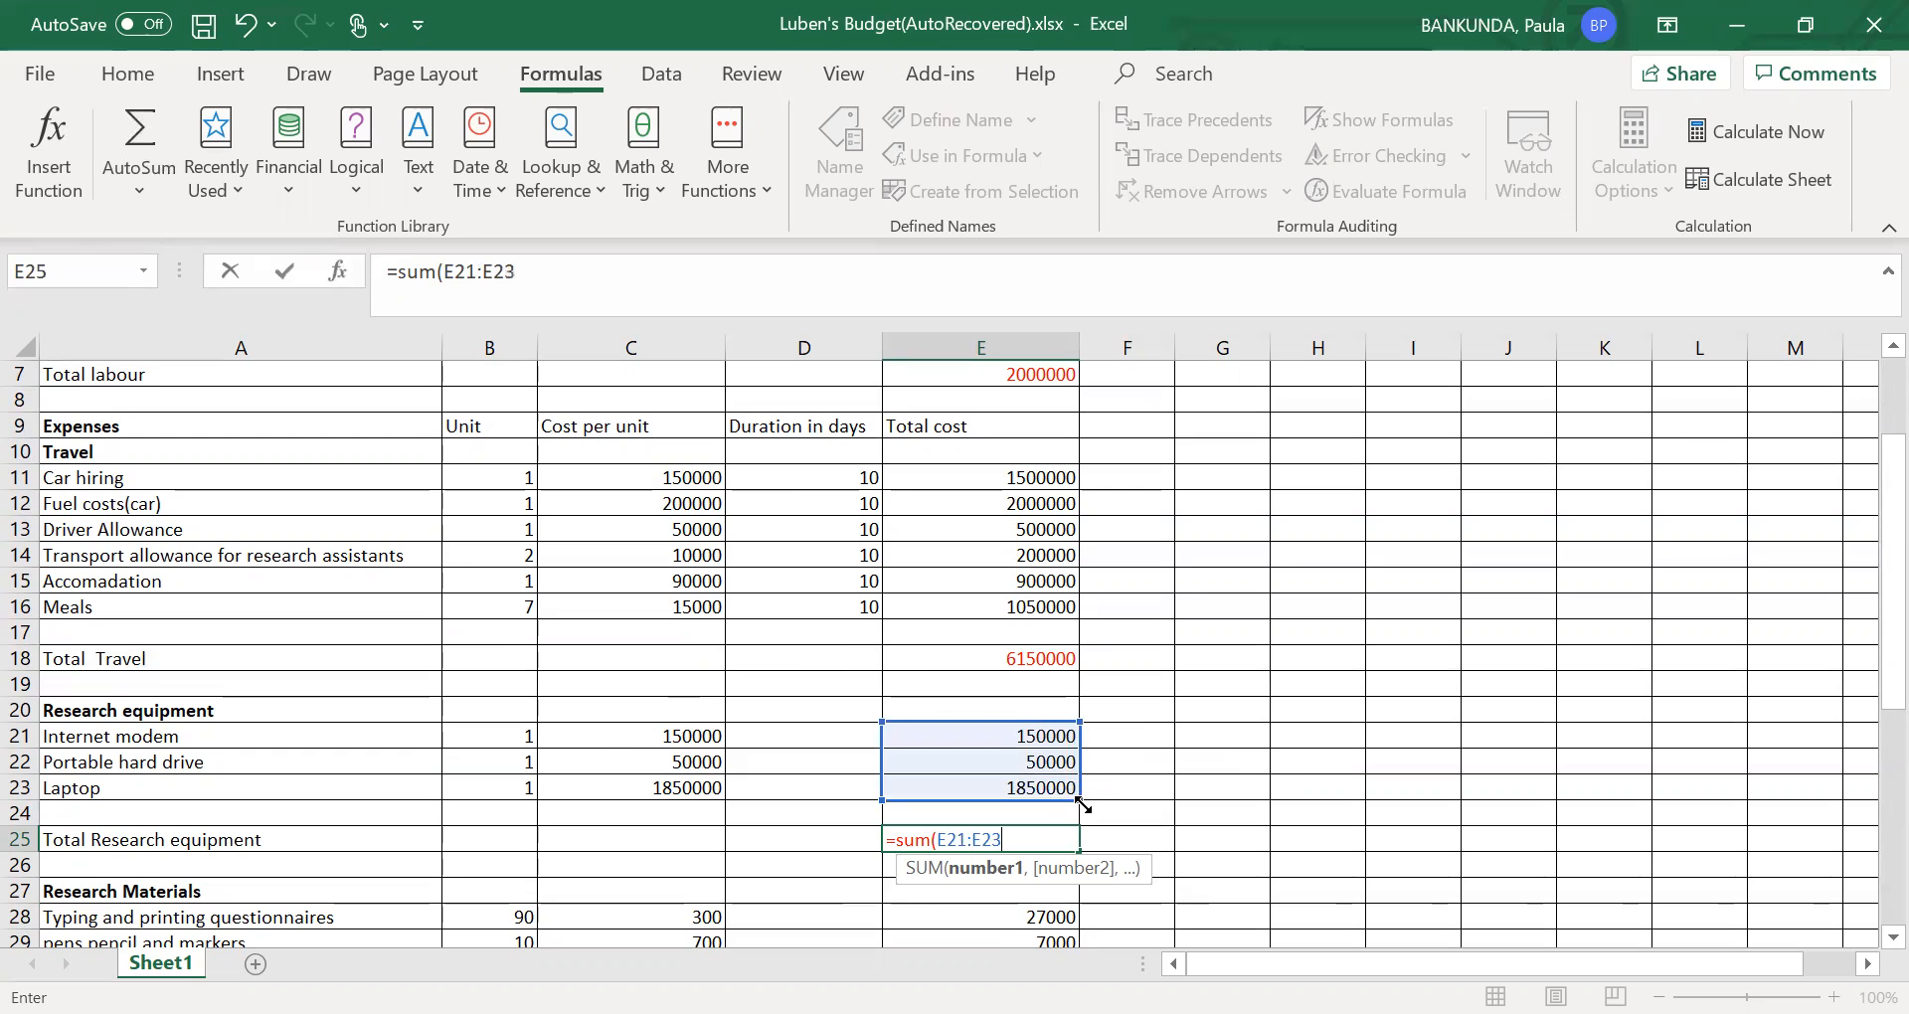
text())
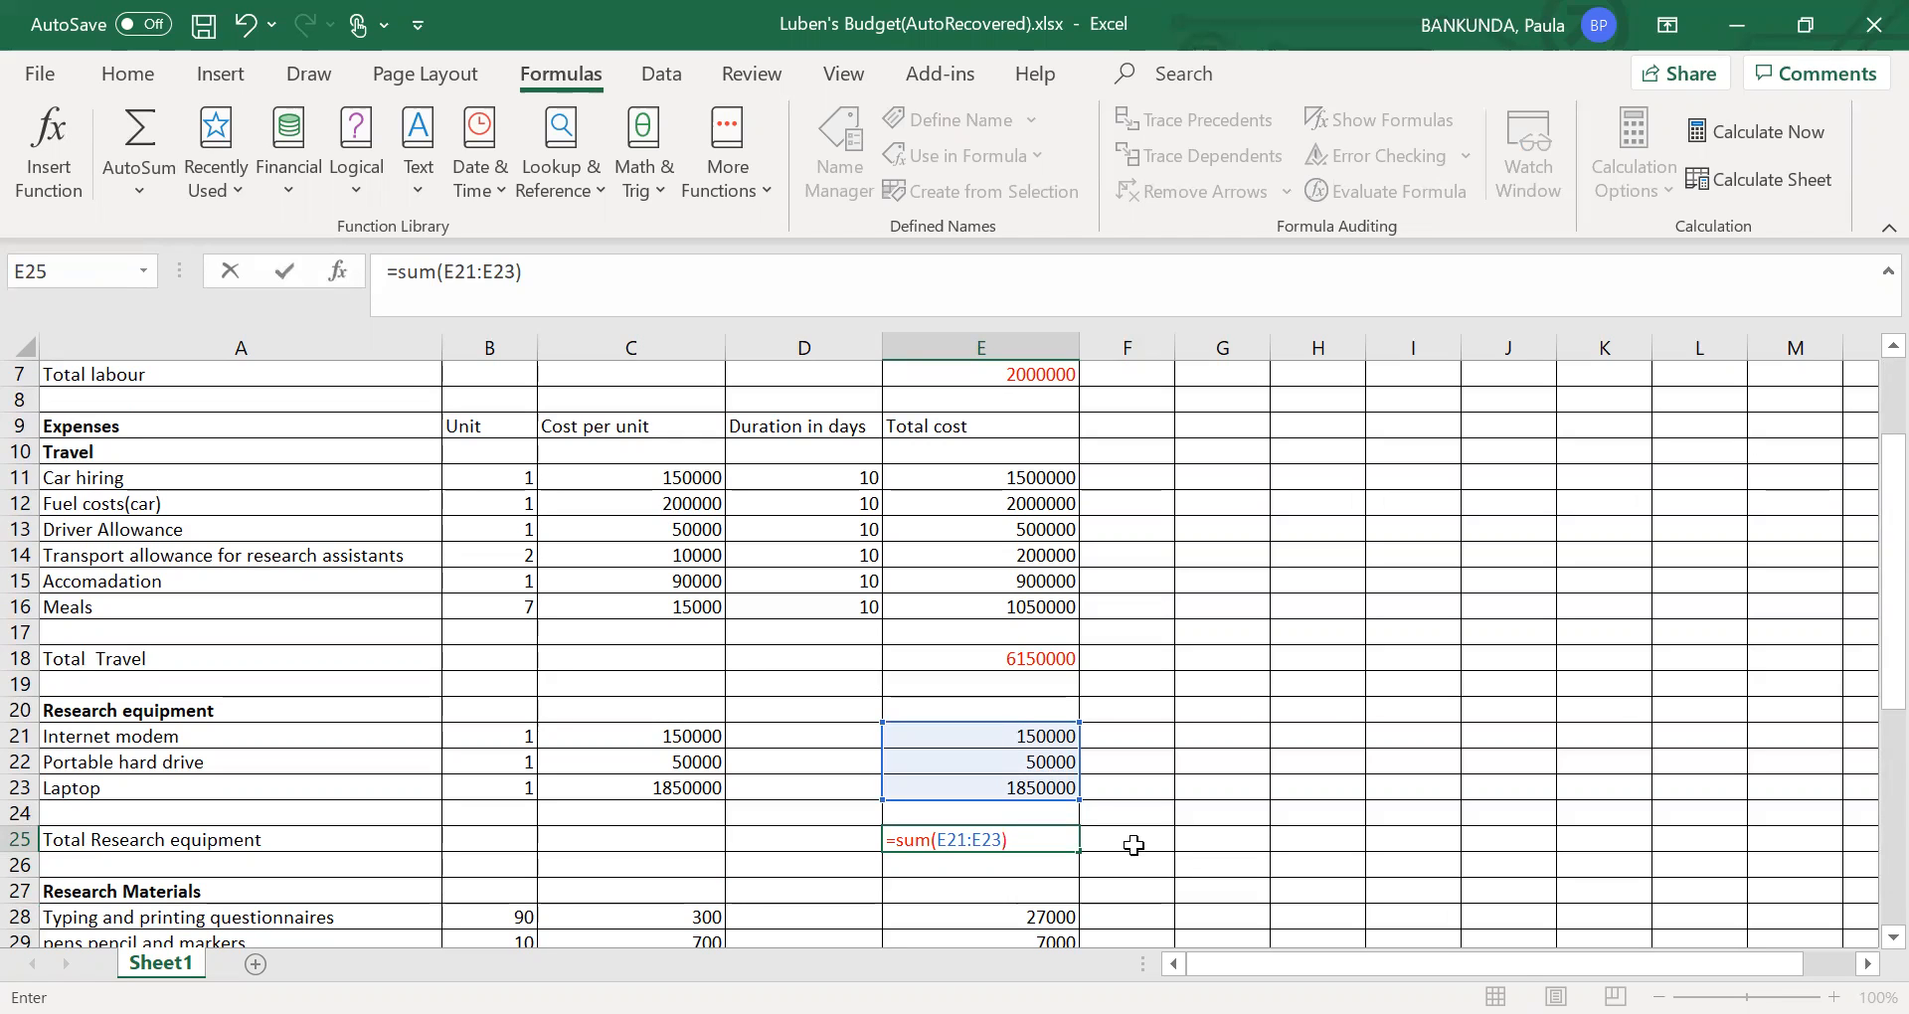
click(1133, 847)
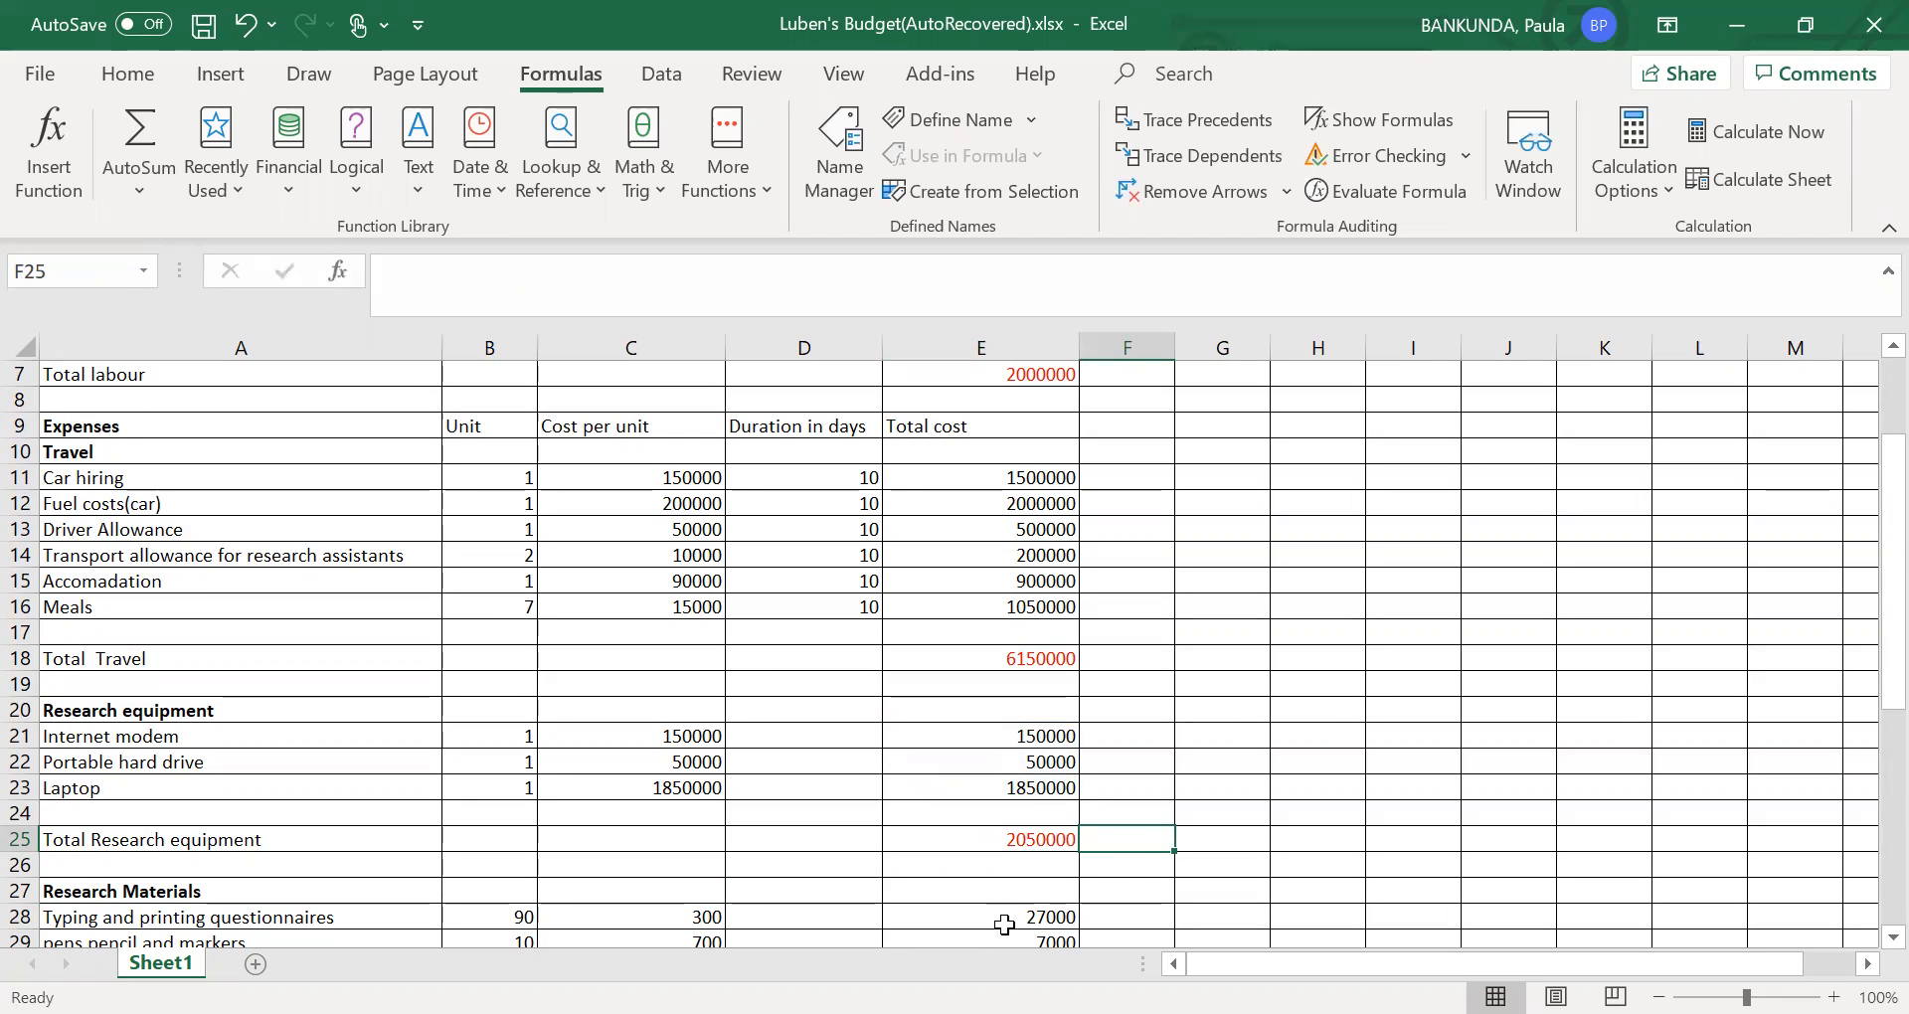
- Total the research materials costs in E35 of the Total research materials row with =SUM(E28:E33)
key(Down)
key(Down)
key(Down)
key(Down)
key(Down)
key(Down)
key(Down)
key(Down)
key(Down)
key(Down)
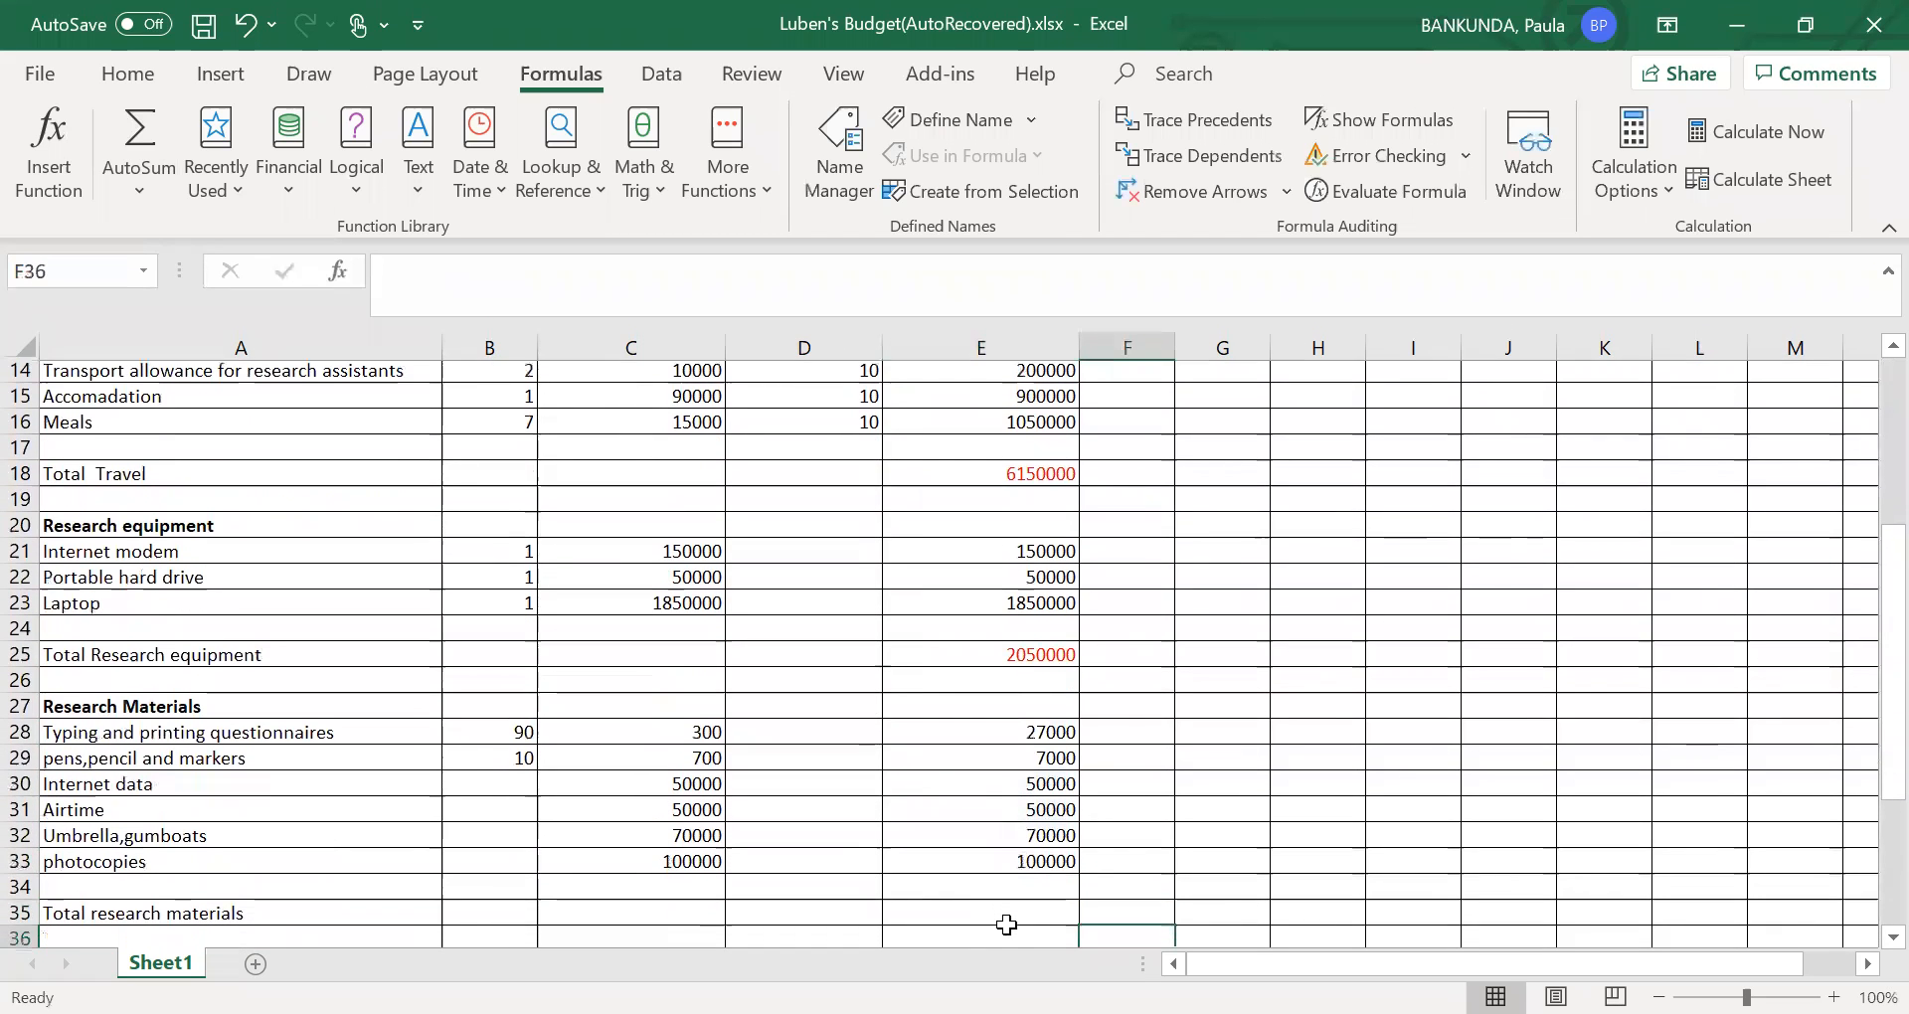
key(Down)
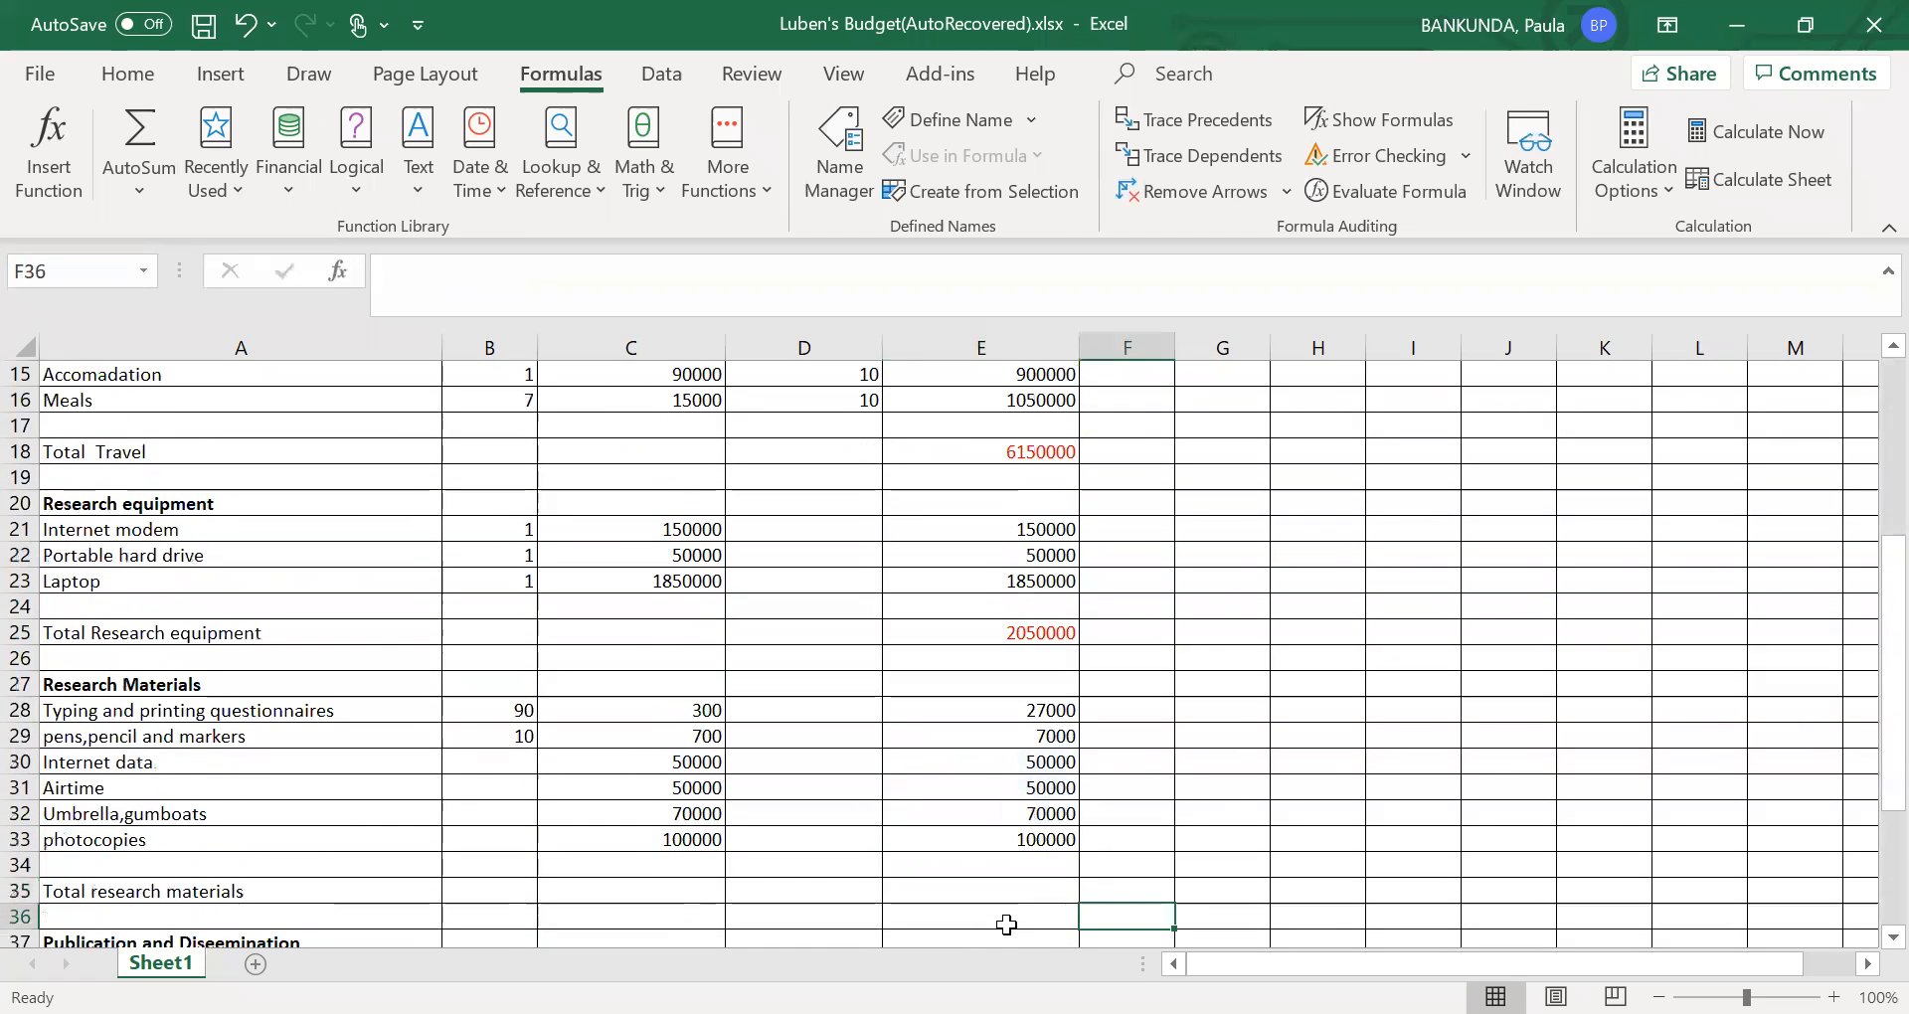
click(1034, 710)
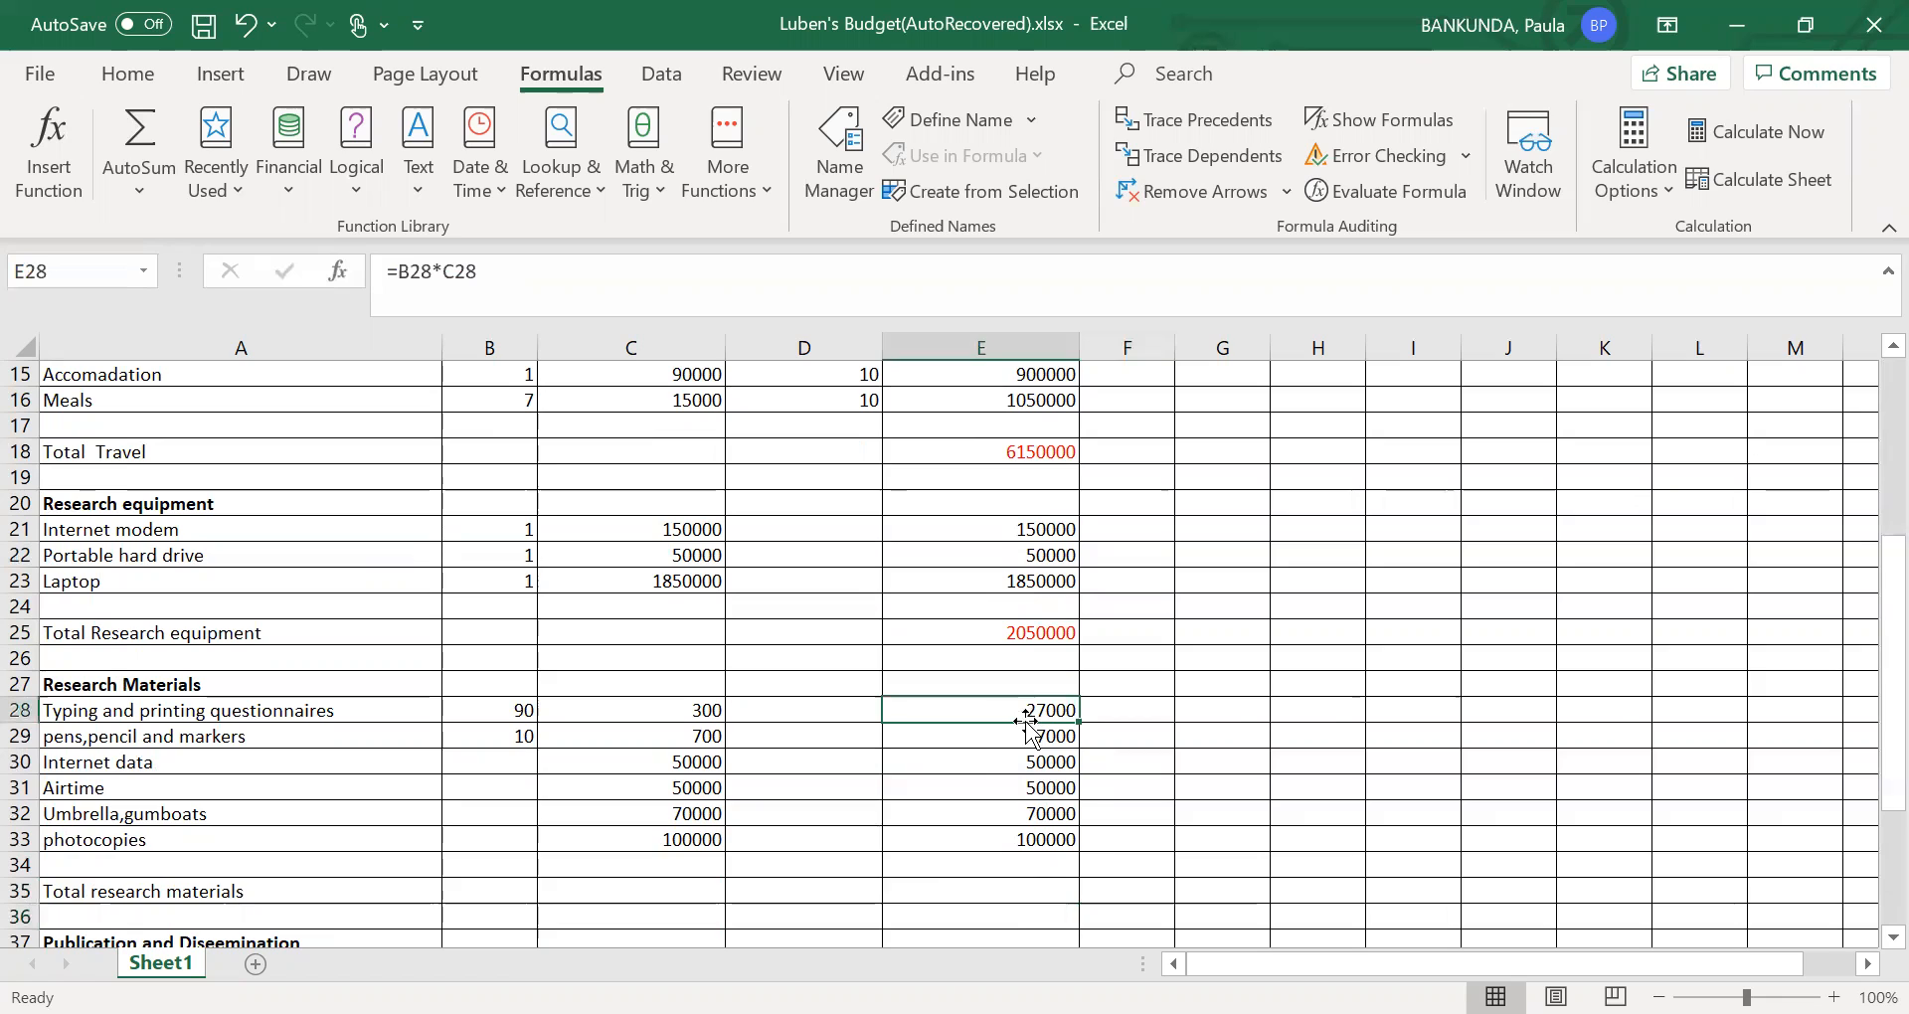
click(944, 893)
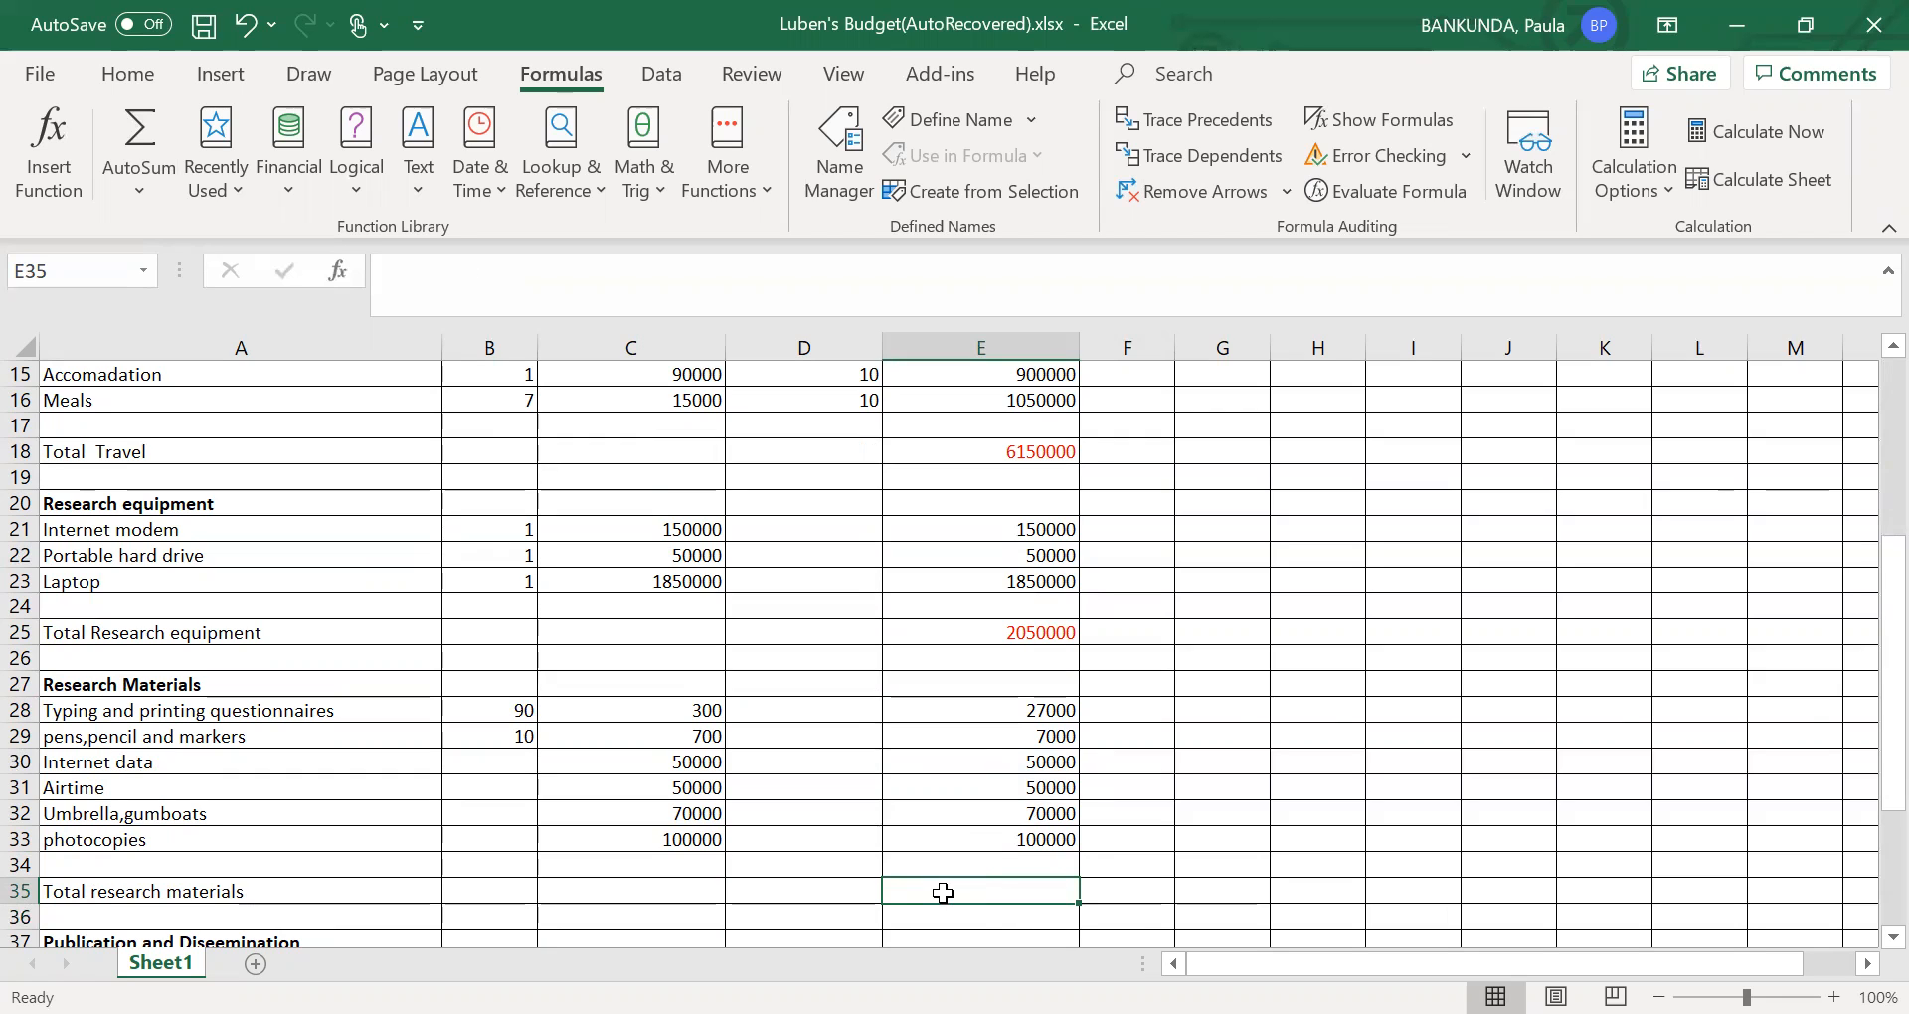
text(=)
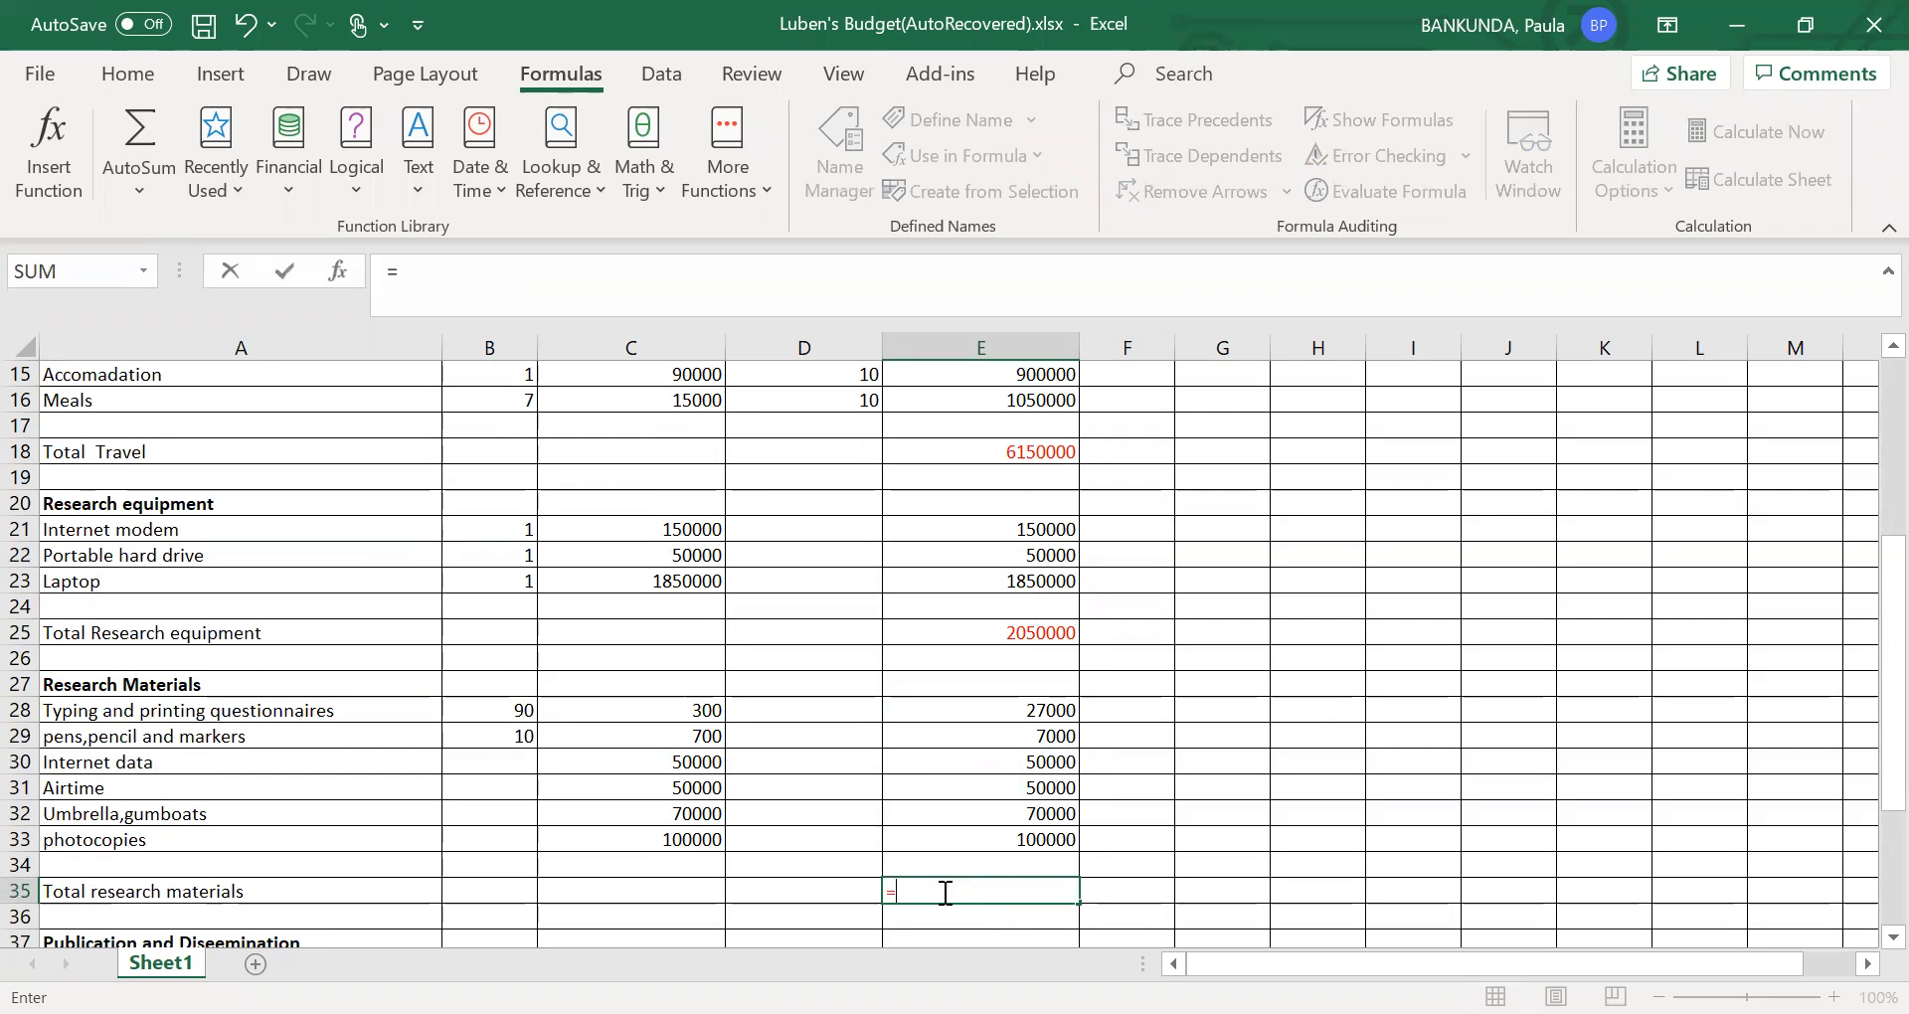
text(sum)
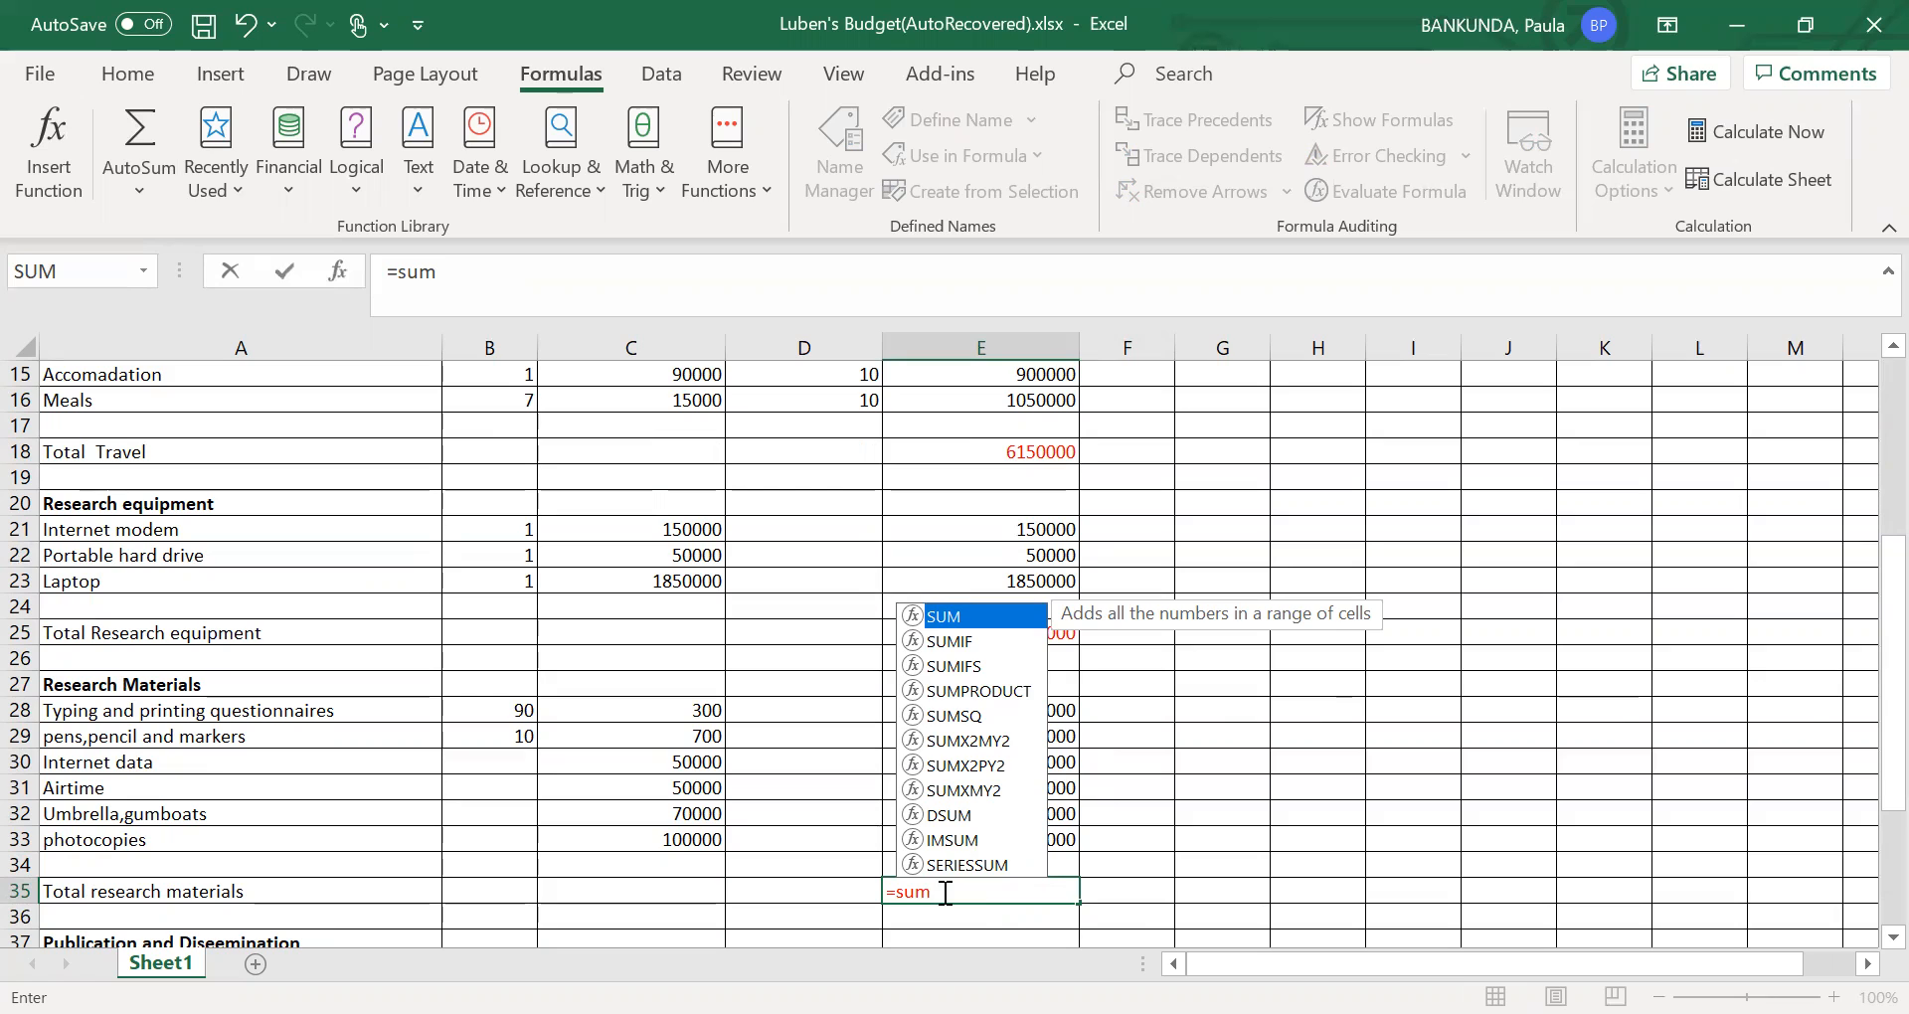
text(()
click(1070, 716)
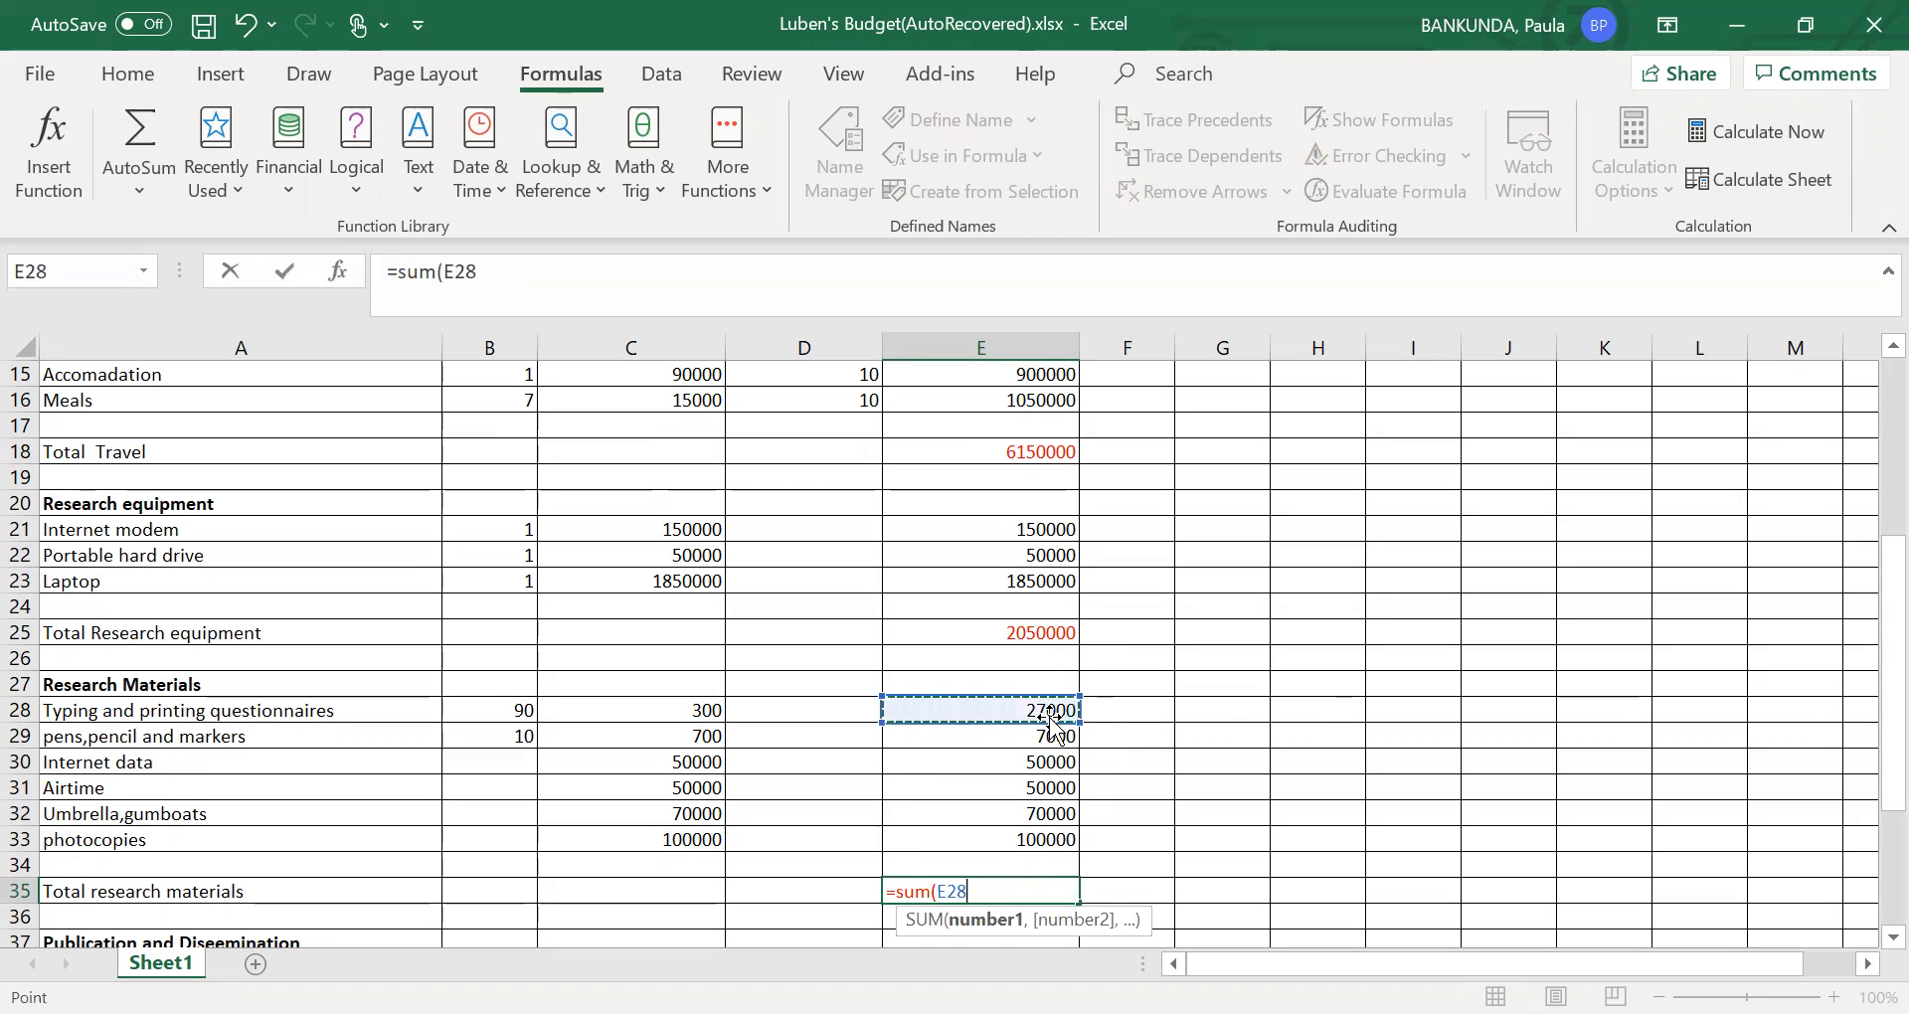
drag(1076, 729, 1074, 845)
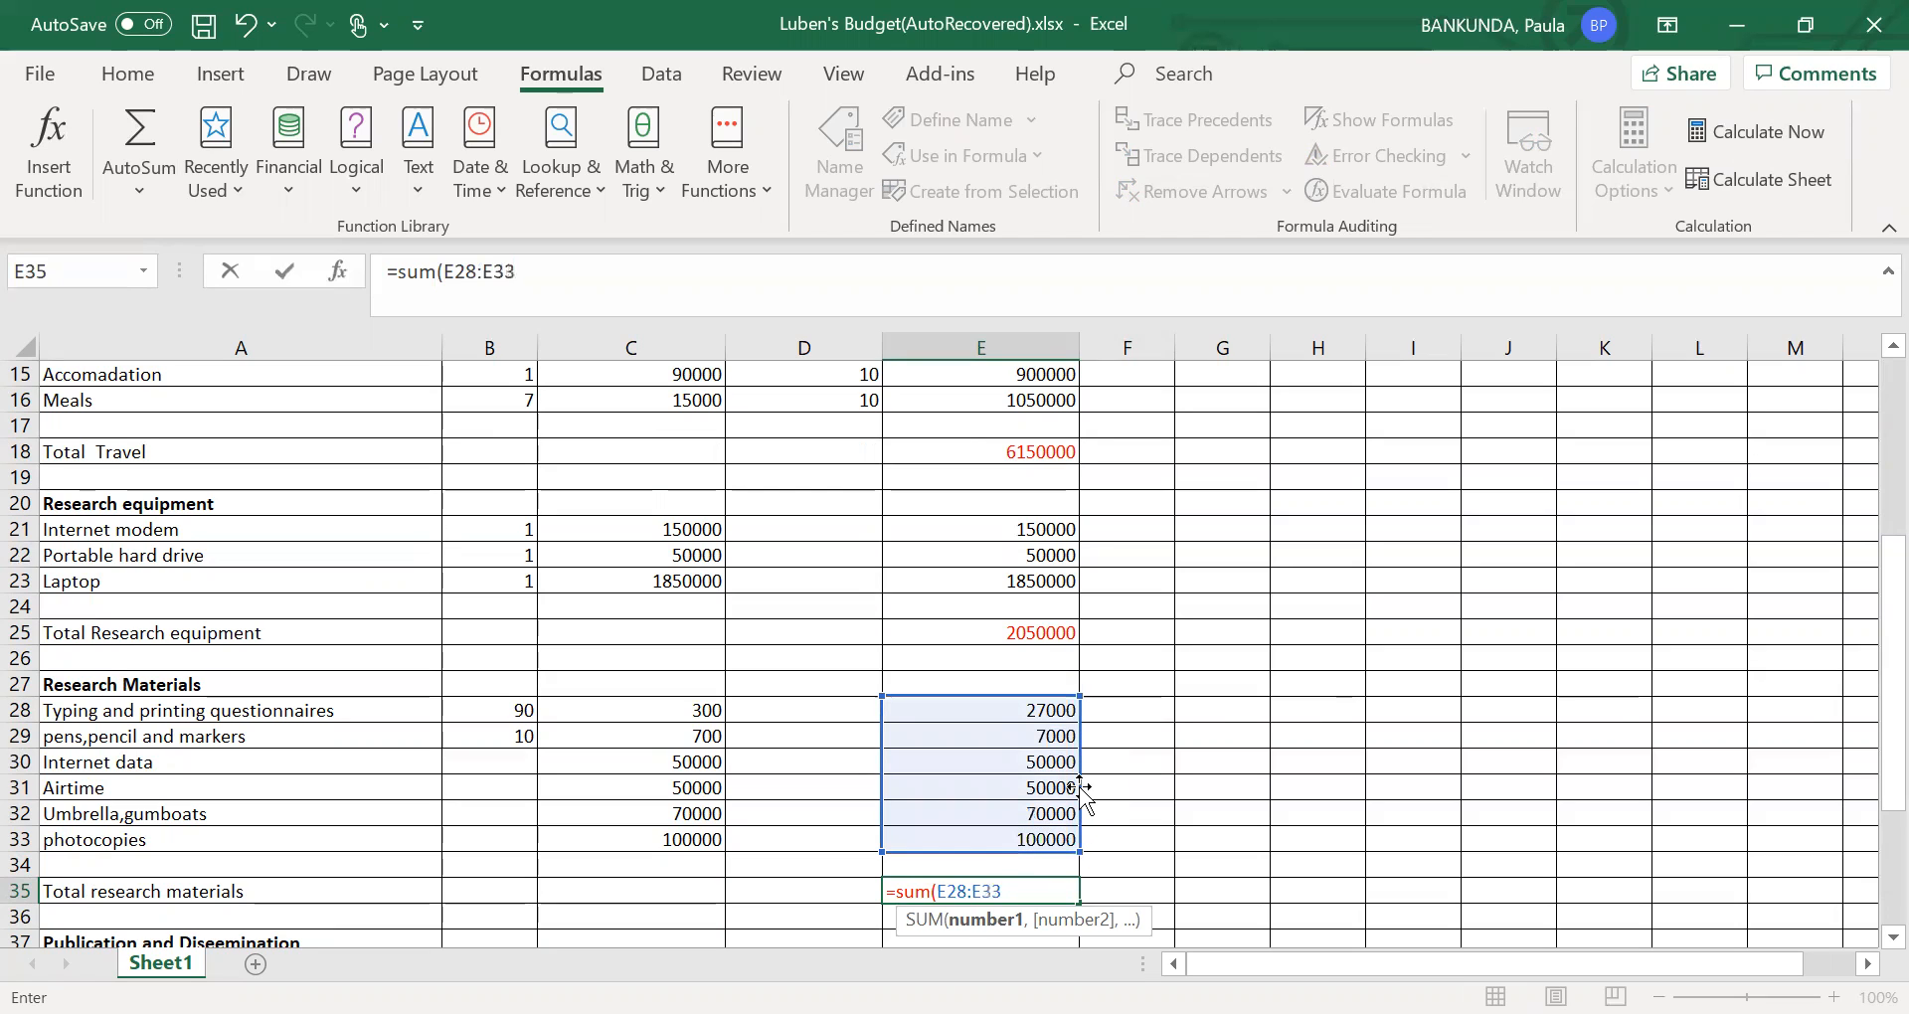
text())
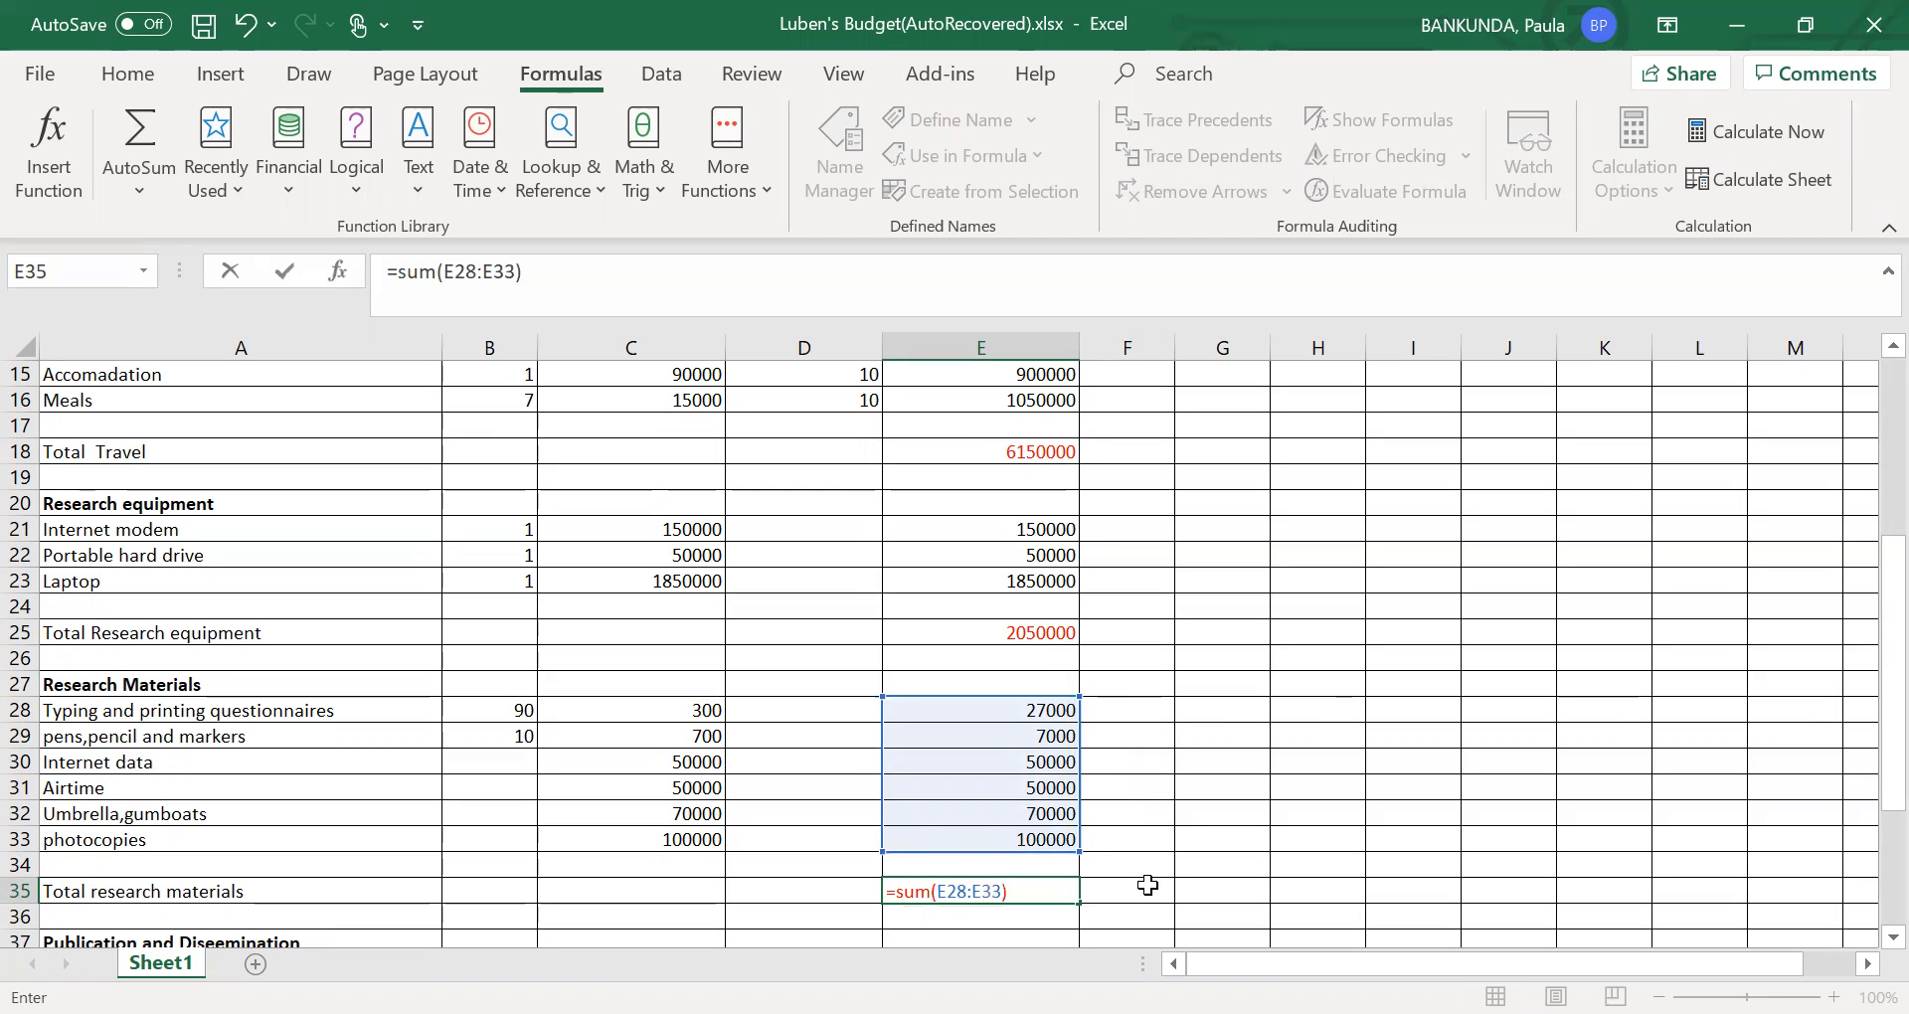
click(1141, 899)
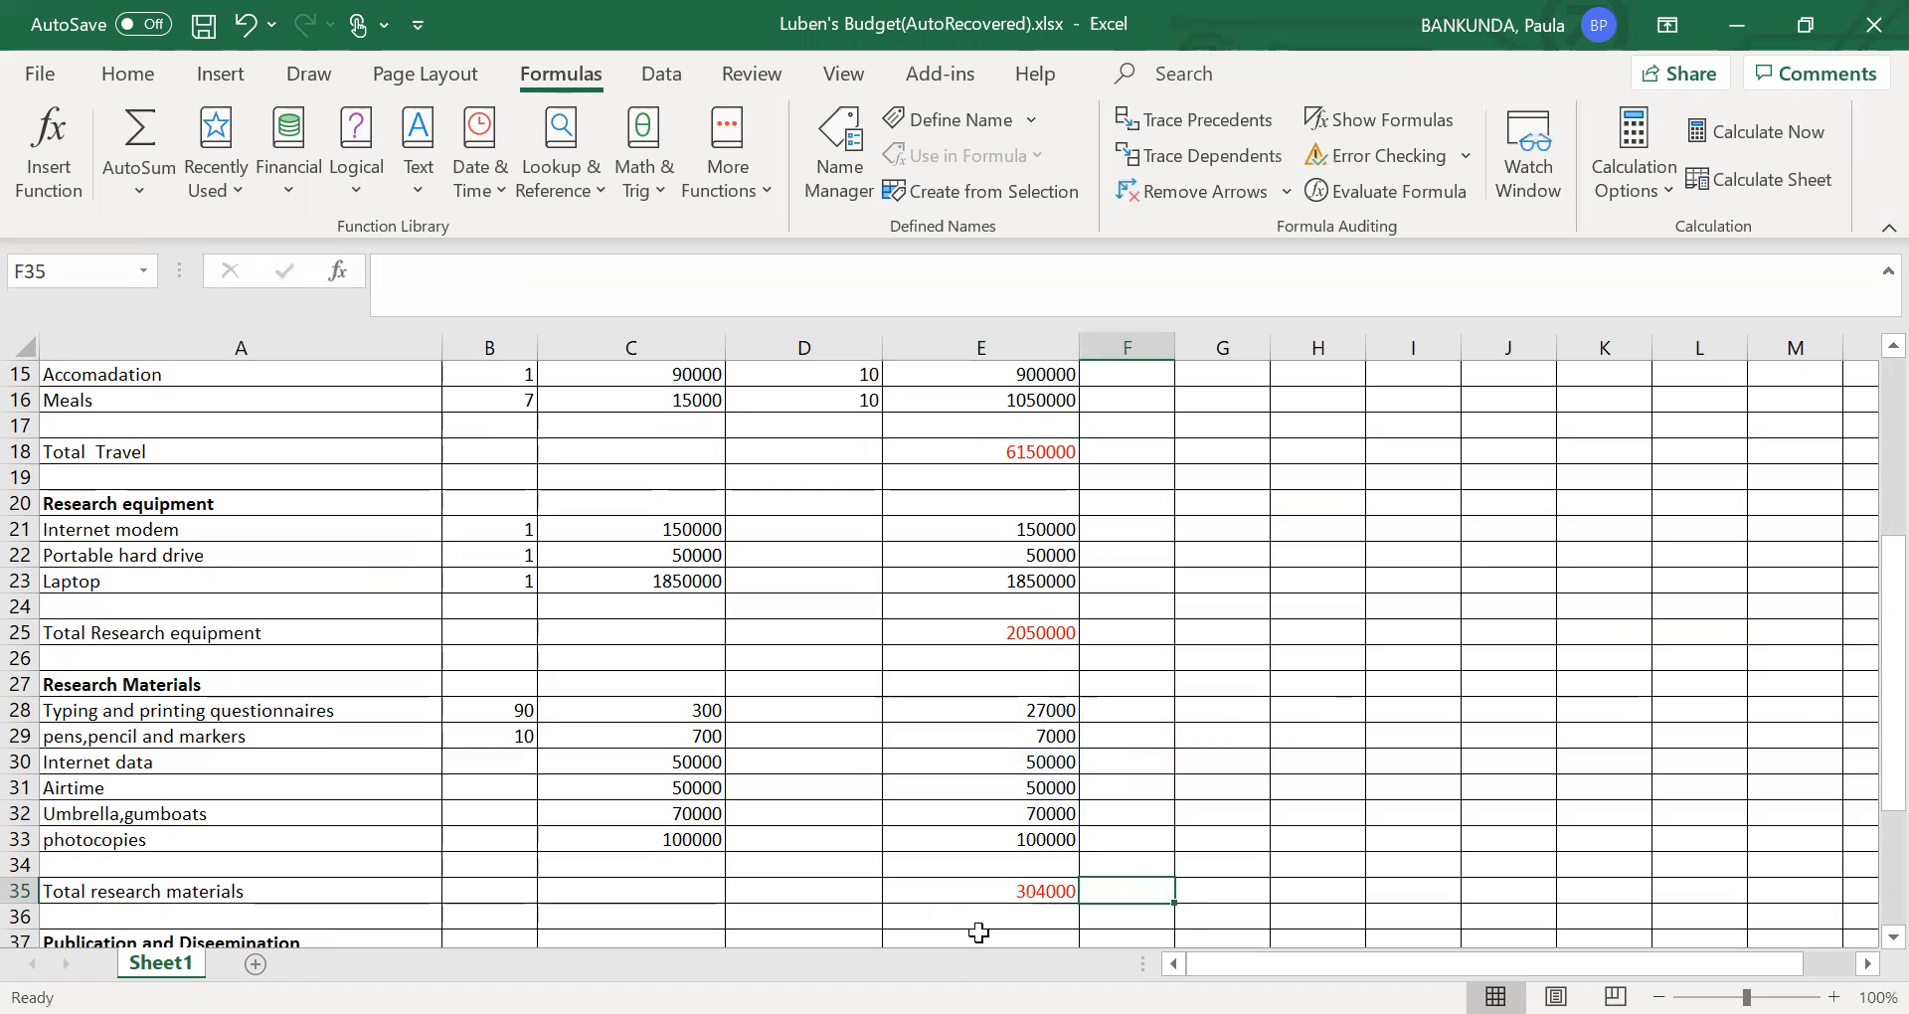
- Total the publication costs in E41 of the Total publication and diseemination row with =SUM(E38:E39)
key(Down)
key(Down)
key(Down)
key(Down)
key(Down)
key(Down)
key(Down)
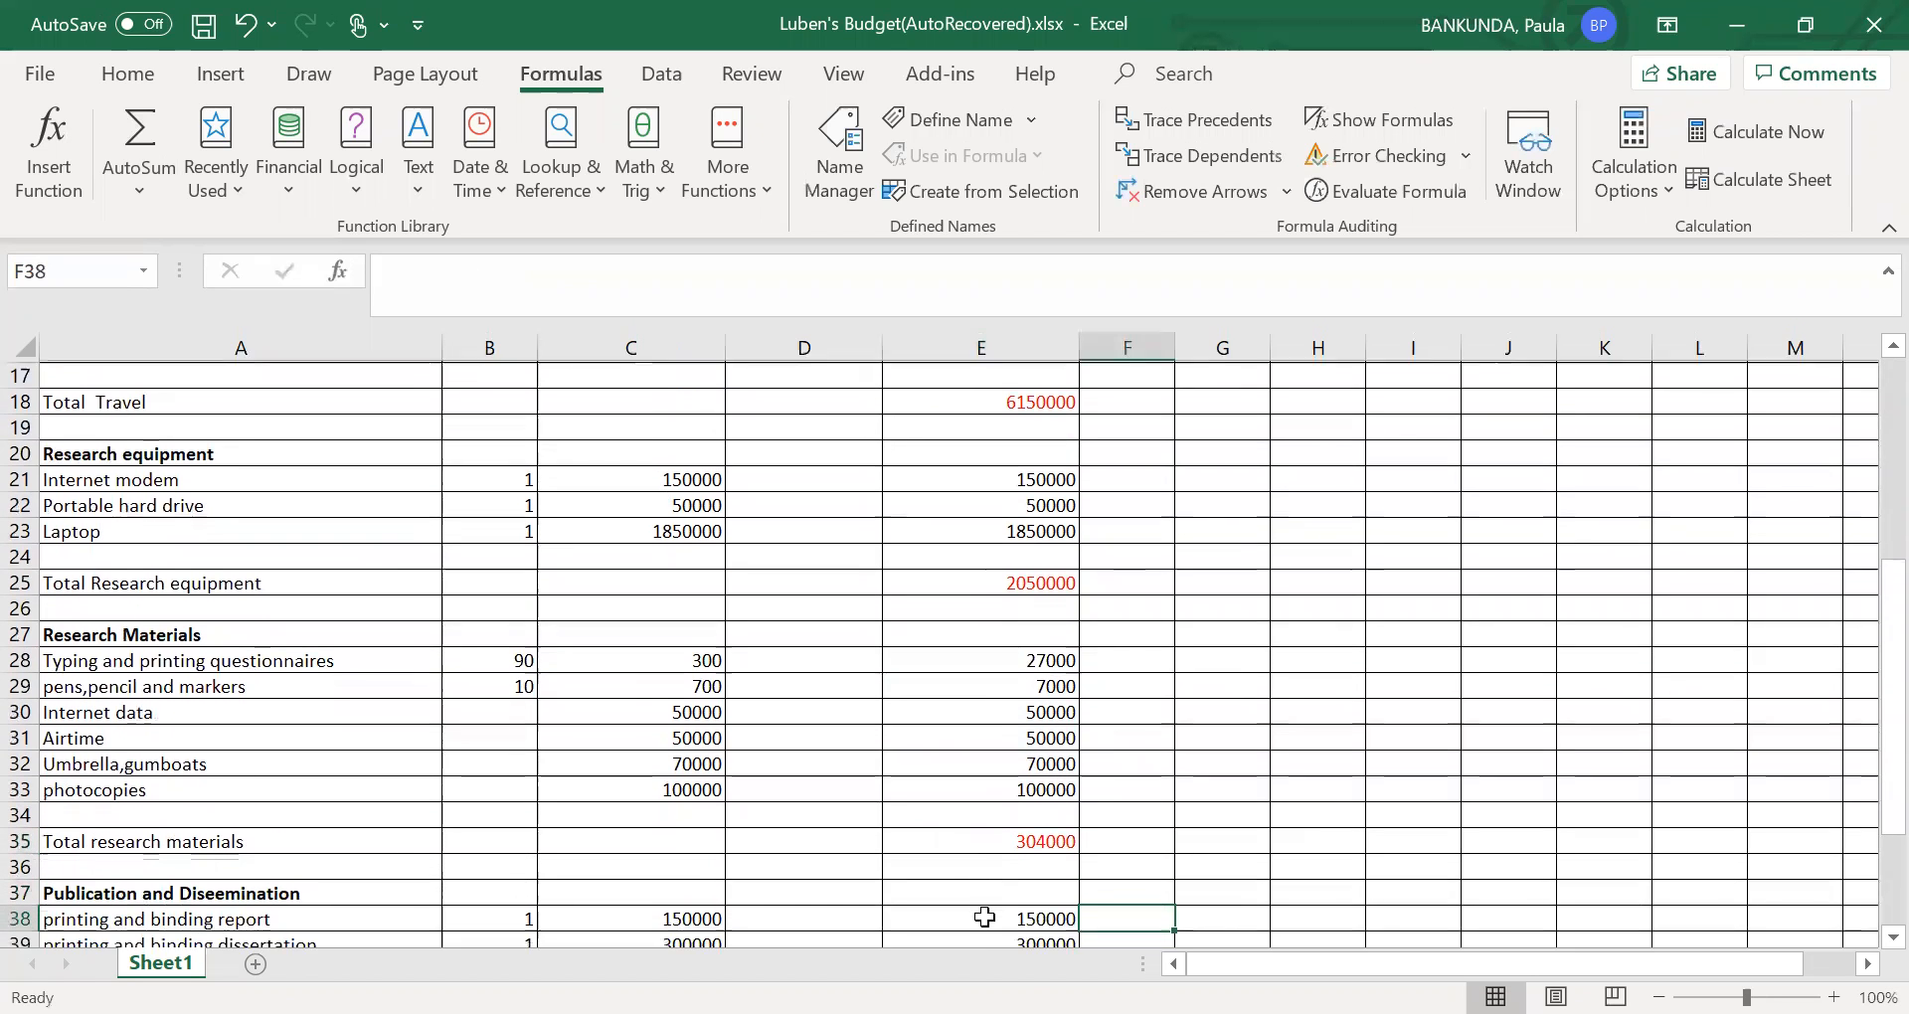
key(Down)
key(Down)
key(Down)
key(Down)
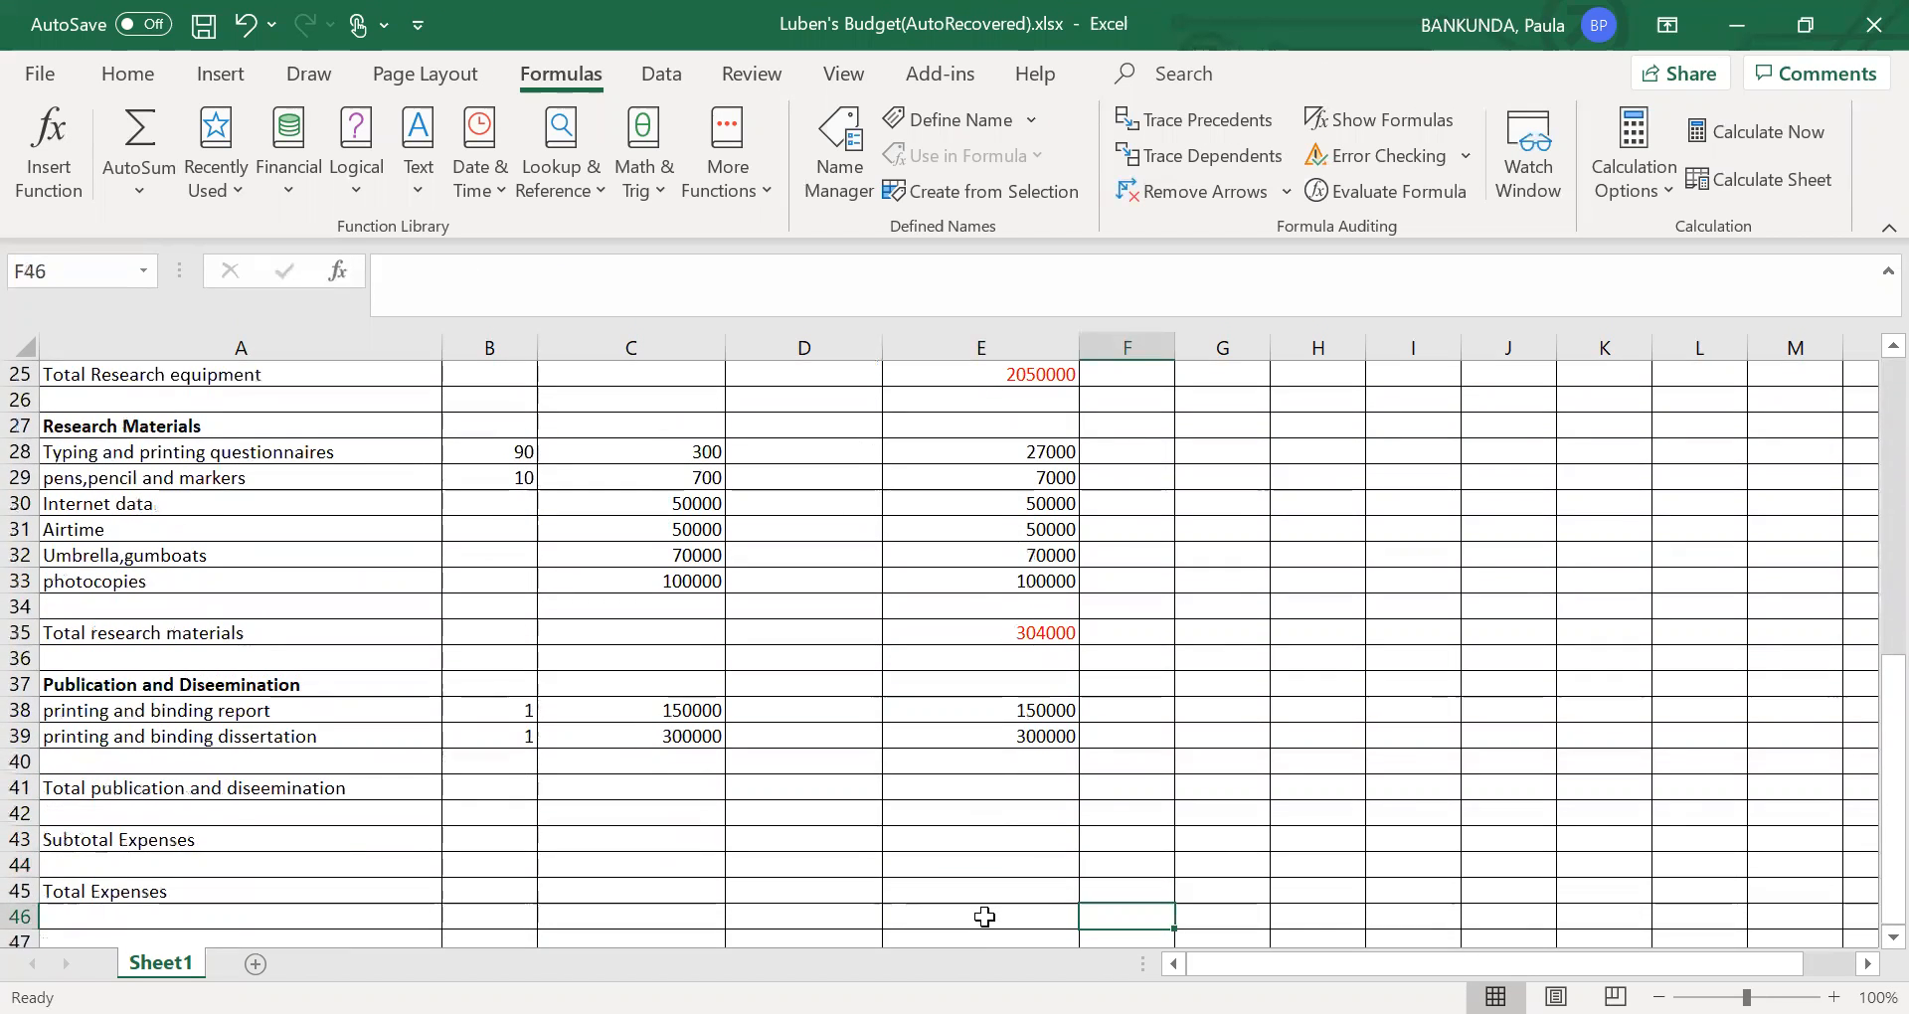
click(1034, 716)
click(979, 791)
text(=)
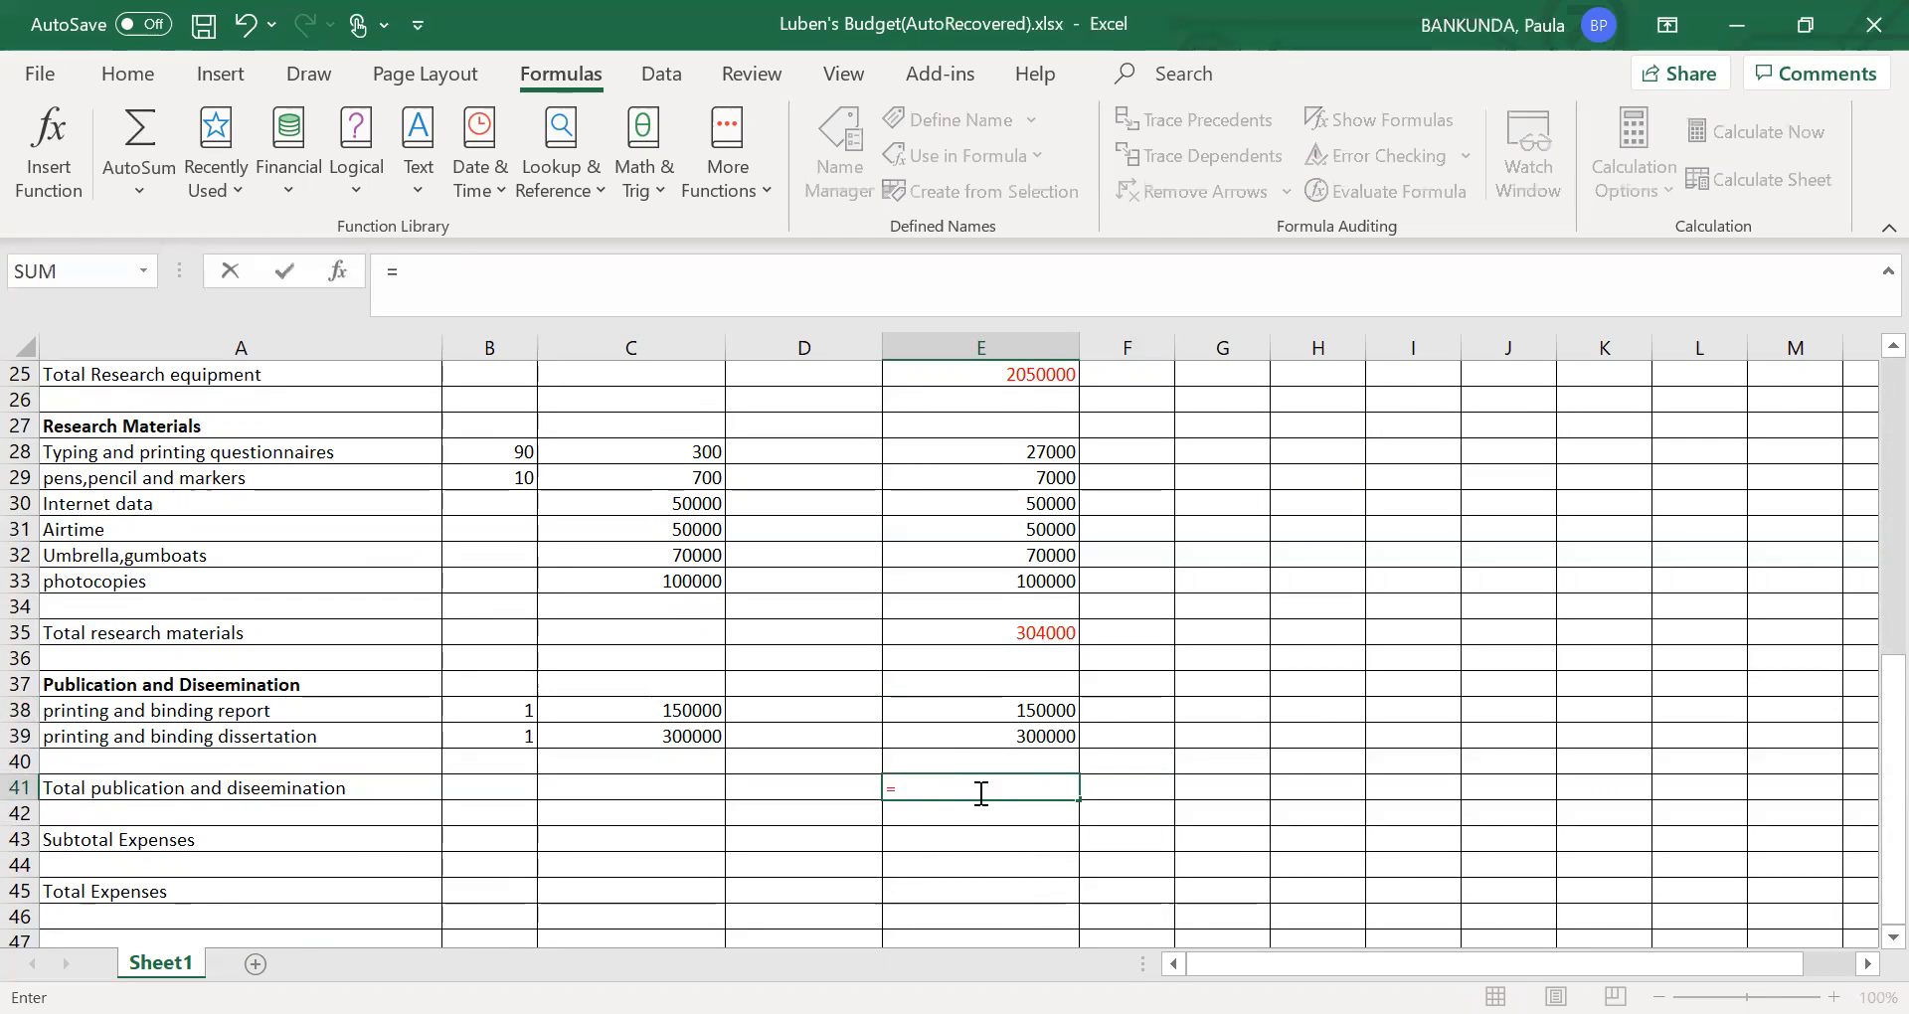
text(()
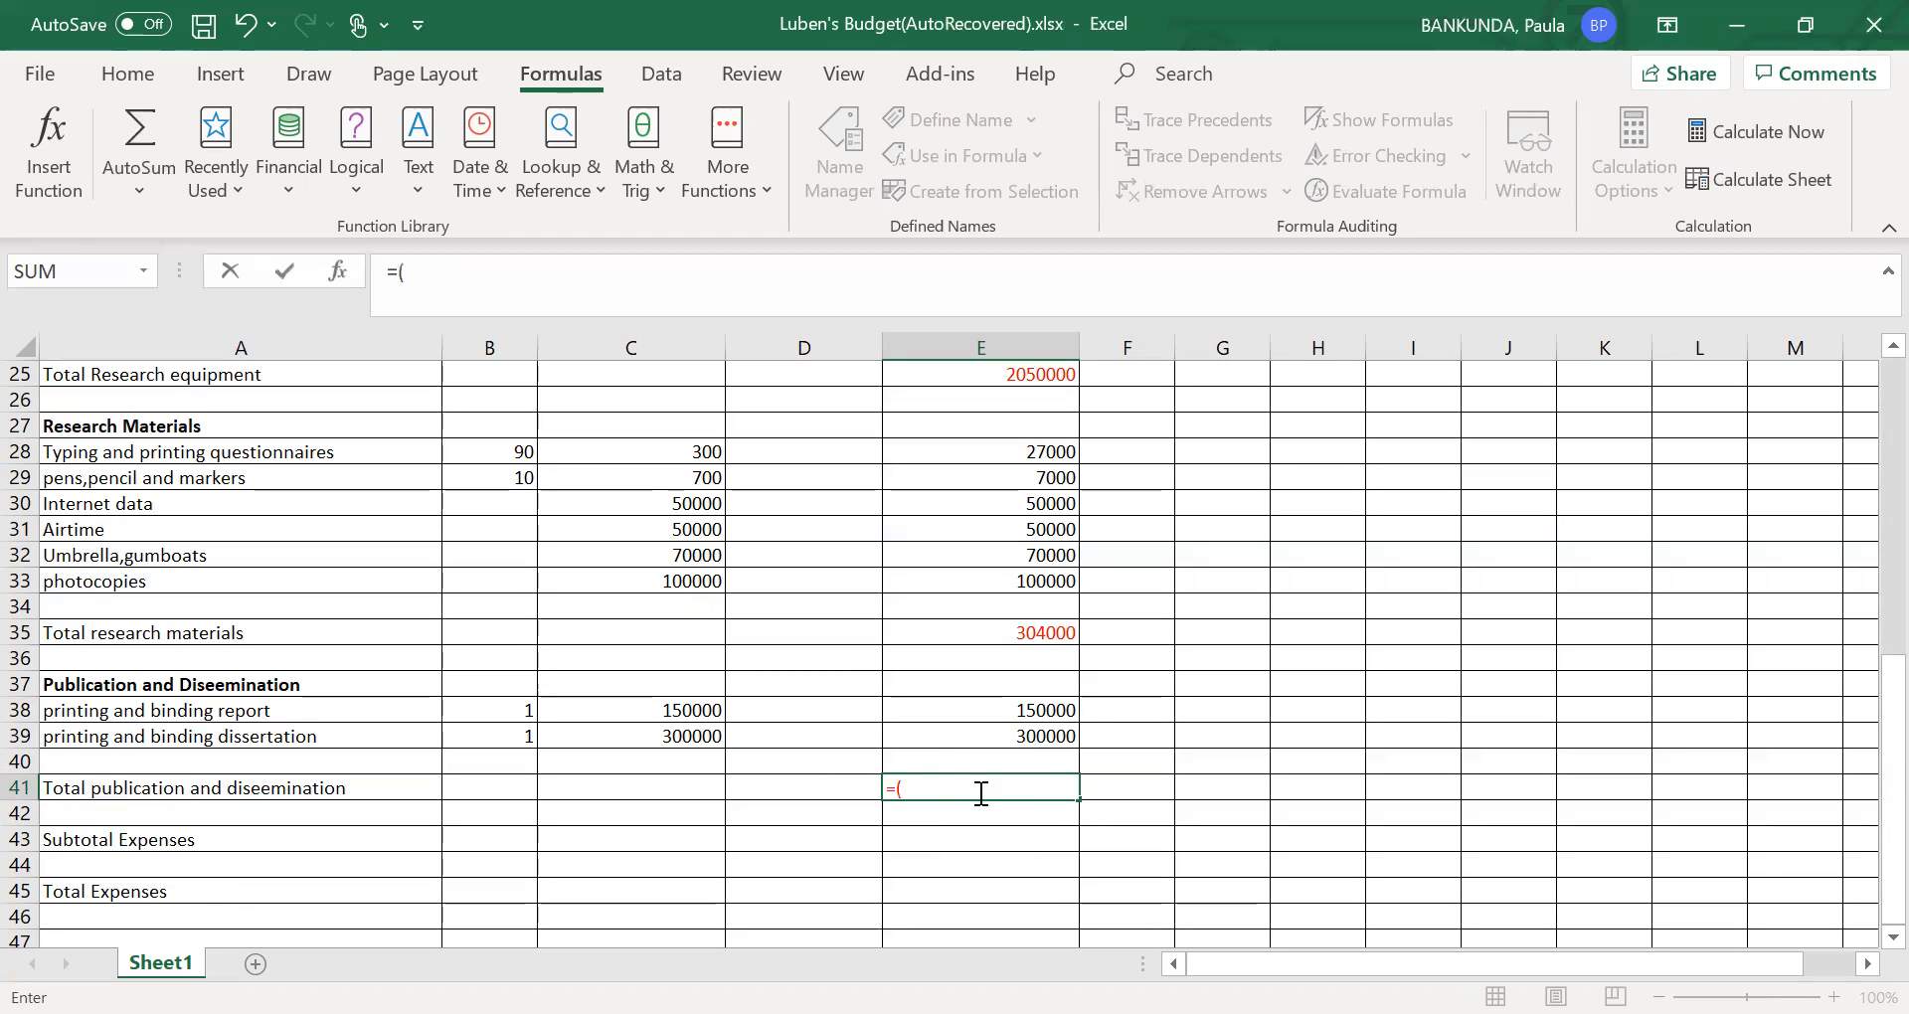
key(BackSpace)
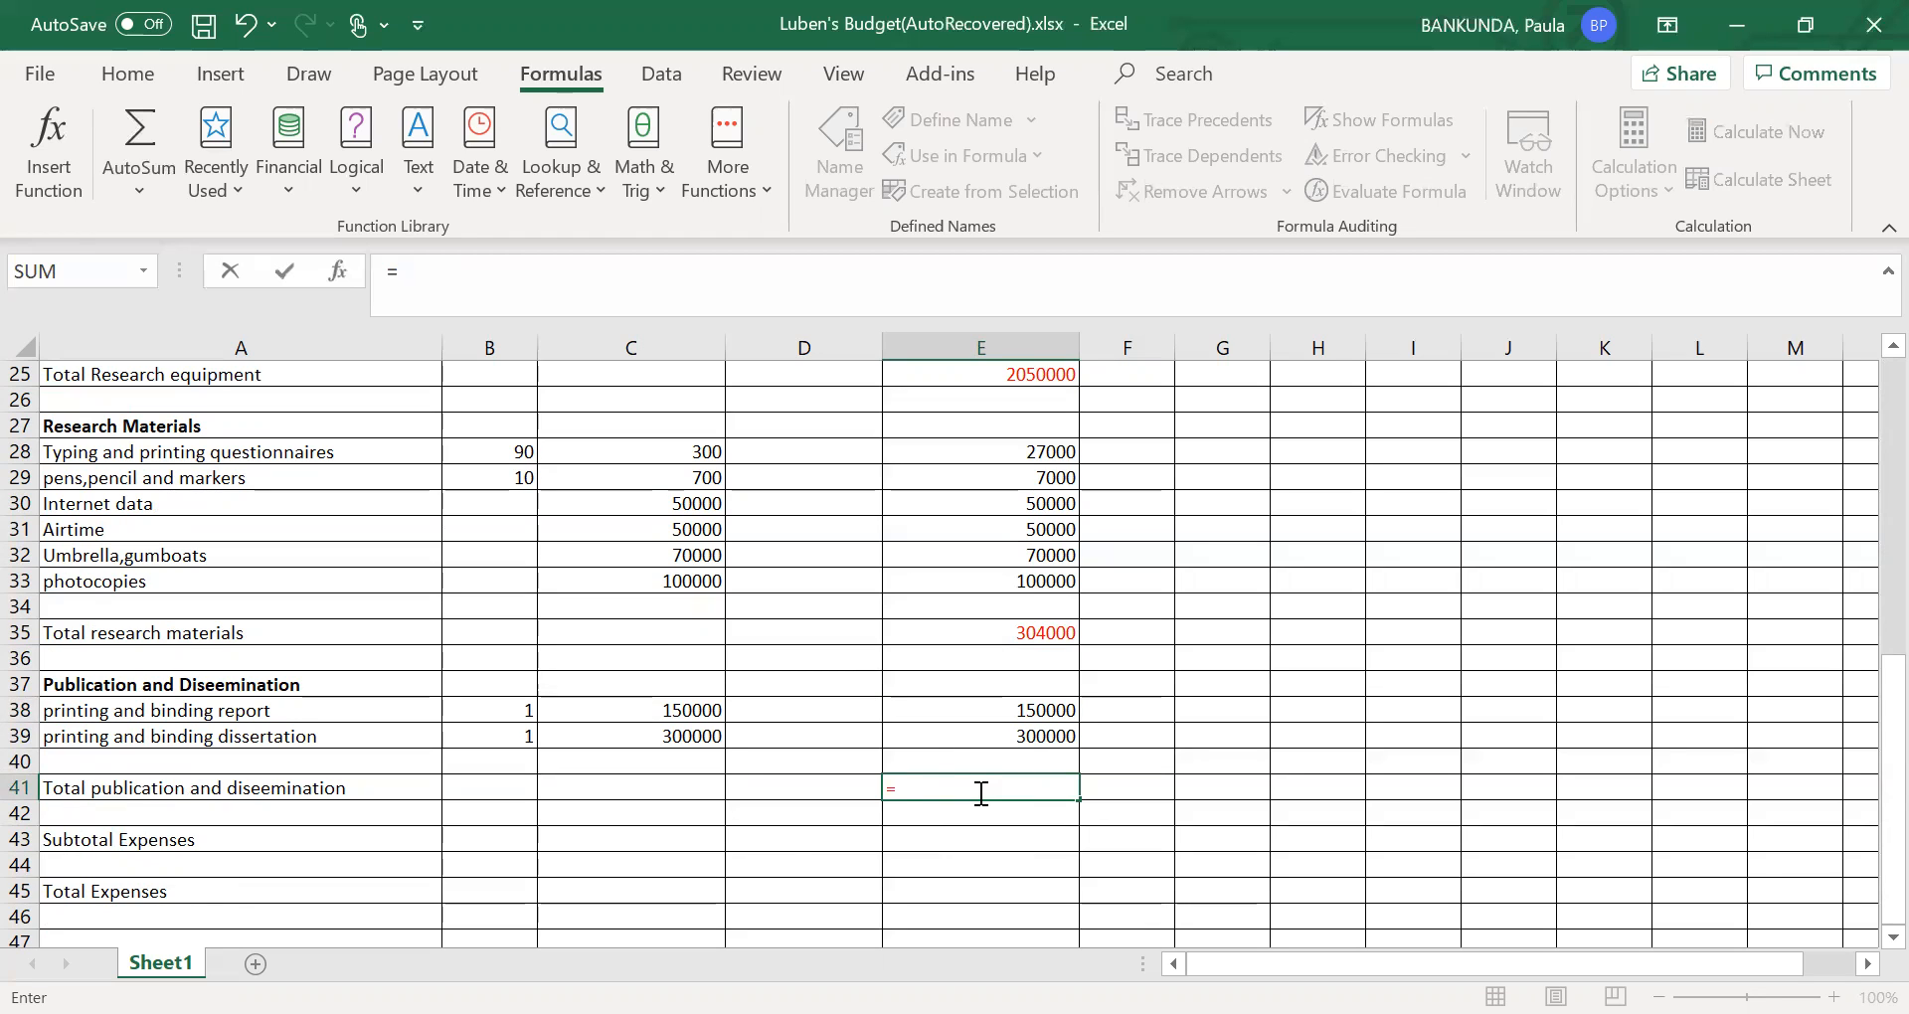
text(sum)
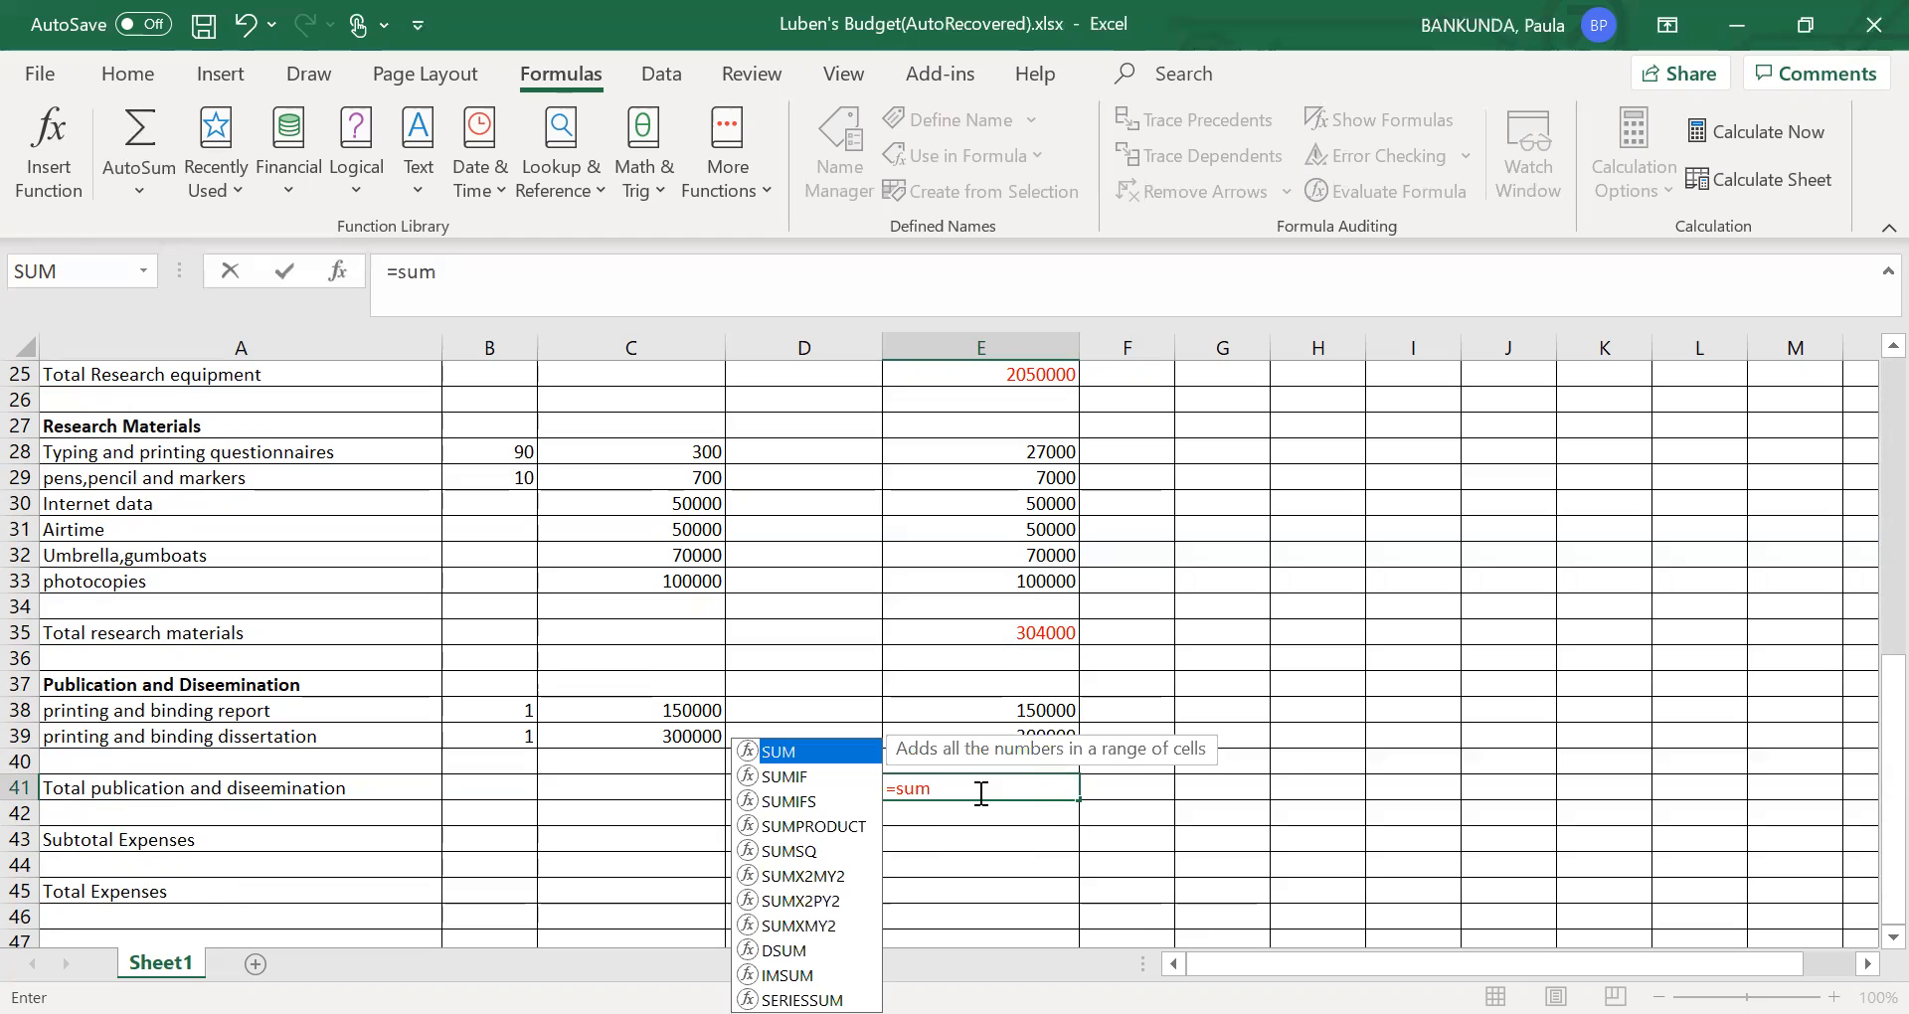
text(()
click(1037, 708)
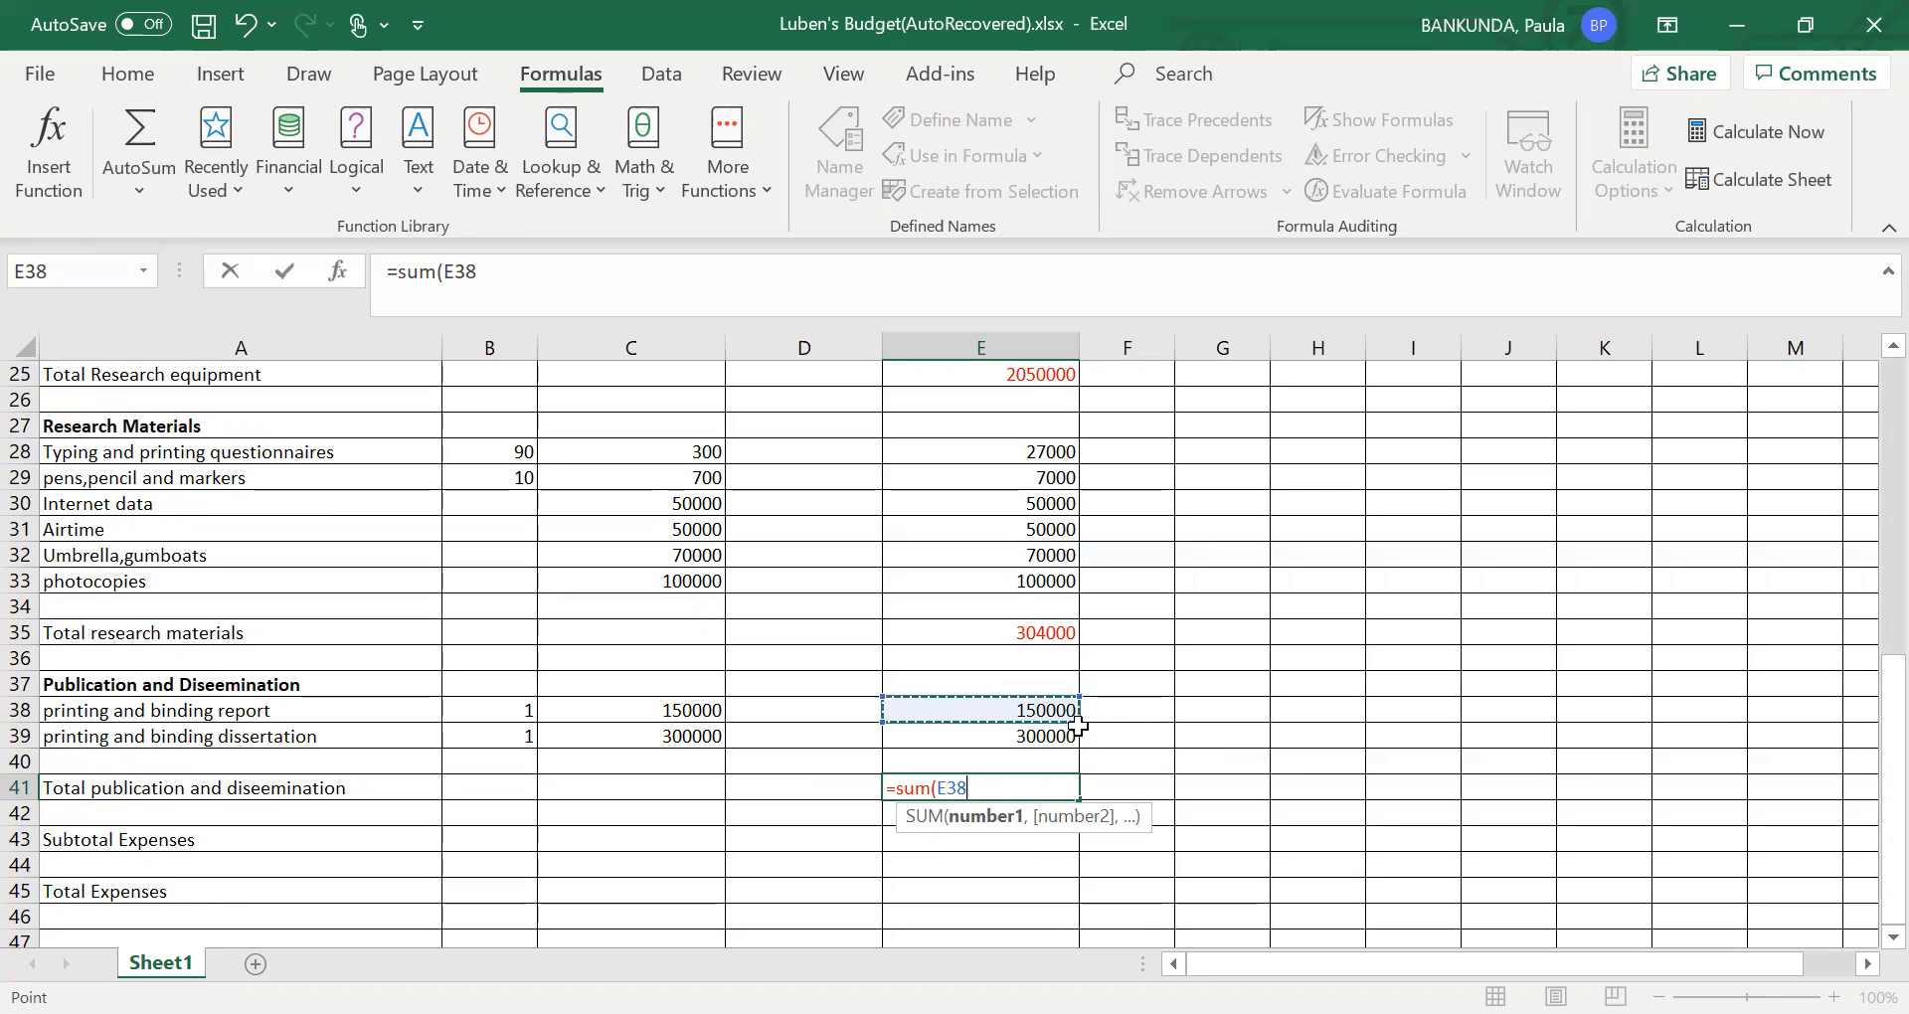
drag(1076, 720, 1081, 745)
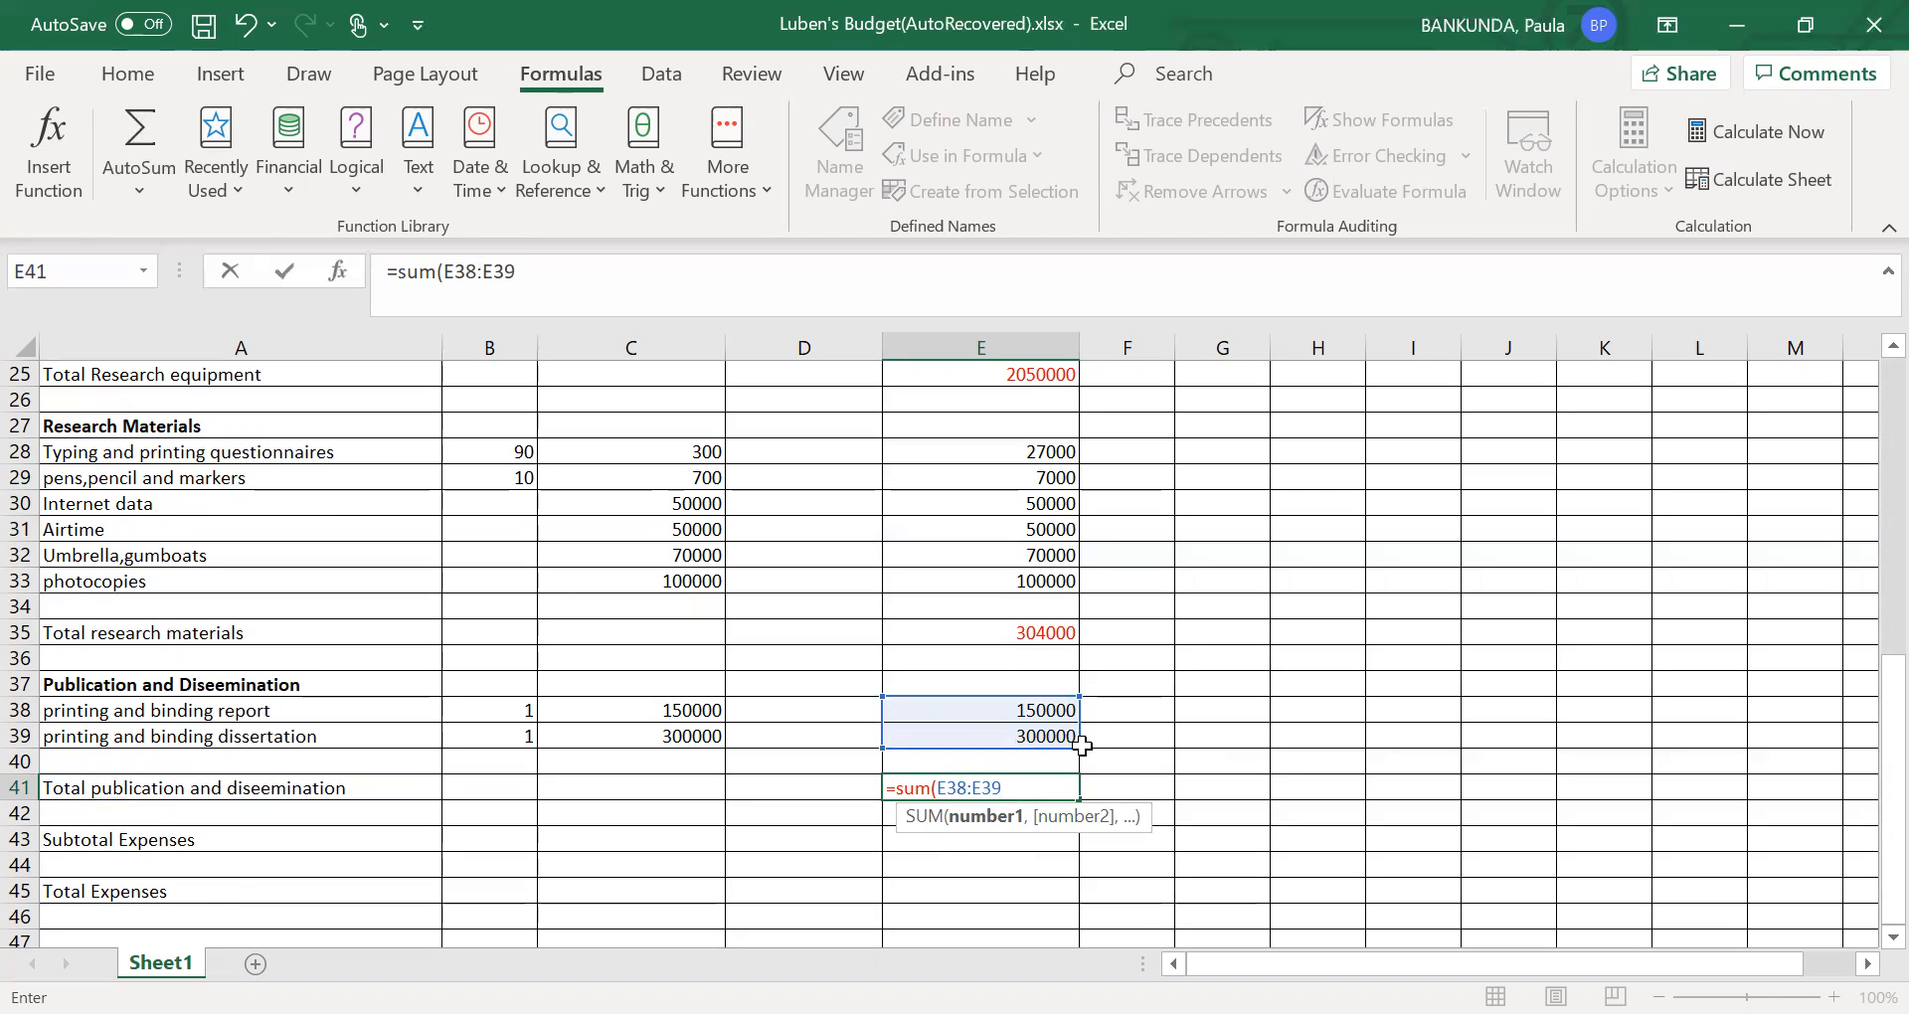
text())
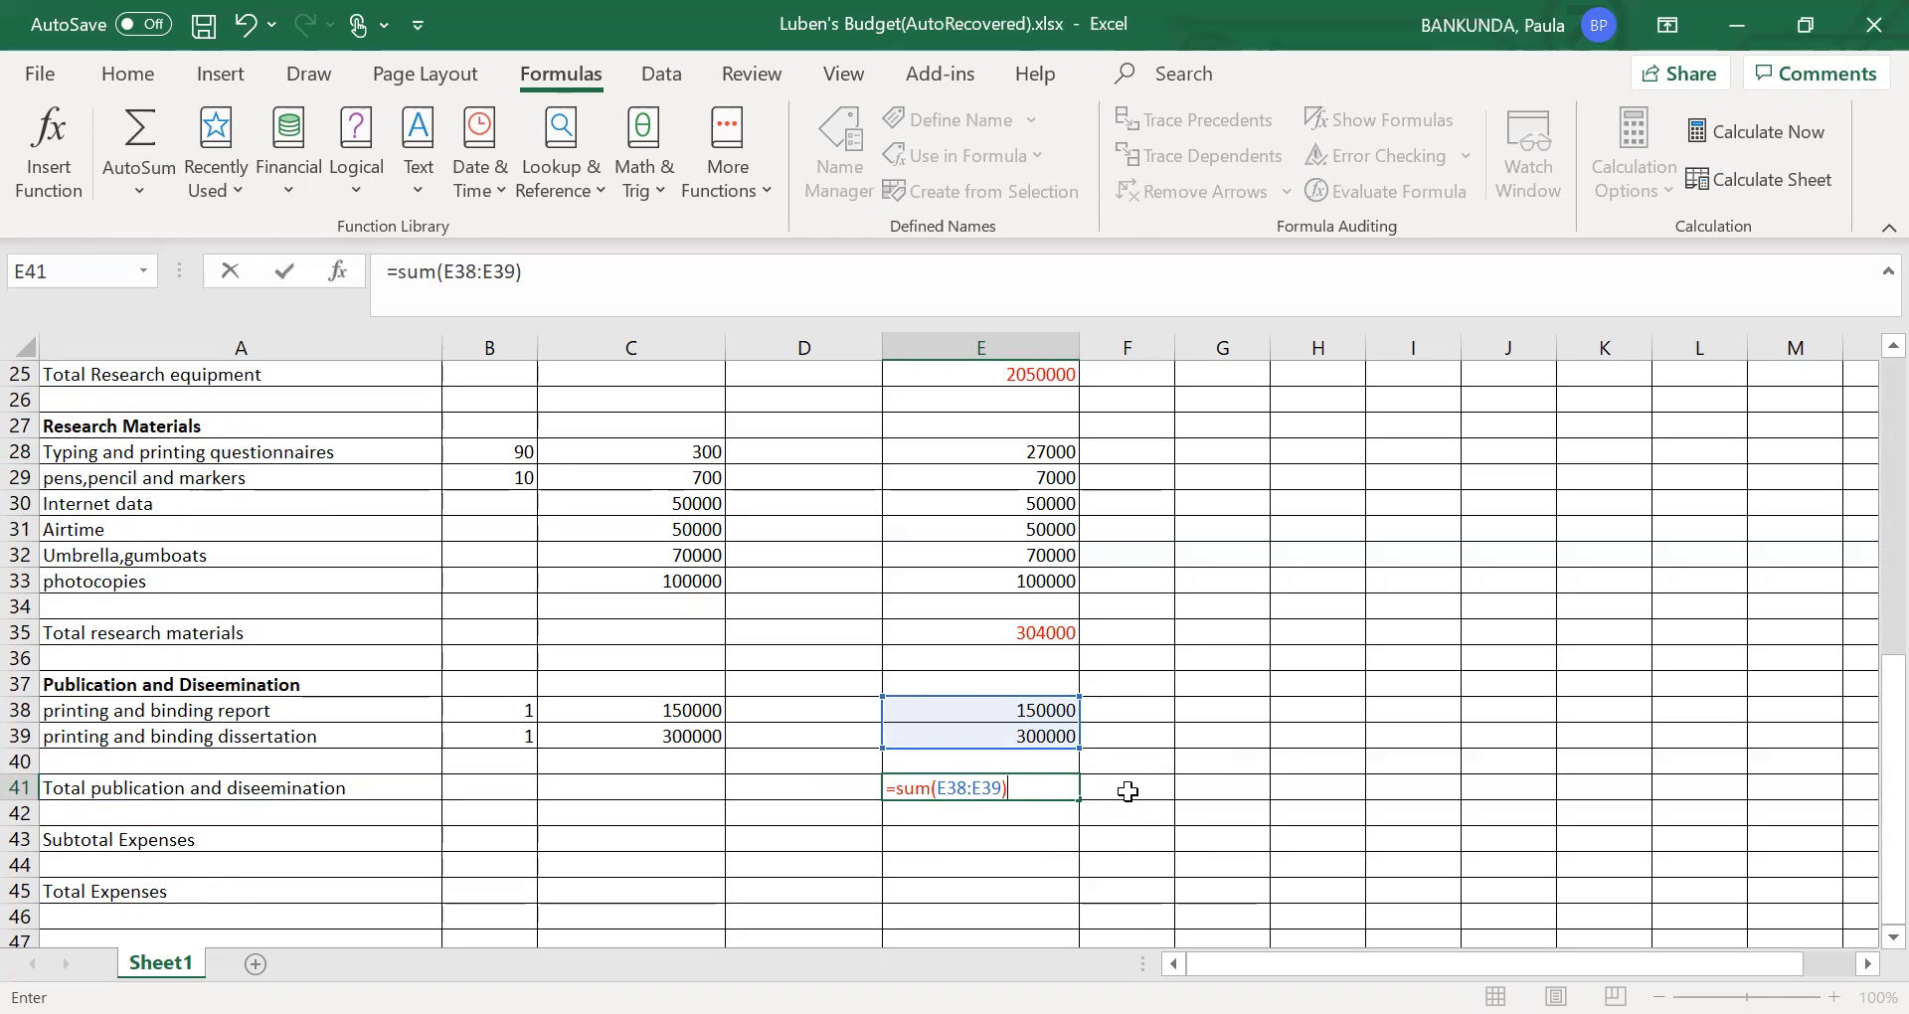
click(1128, 791)
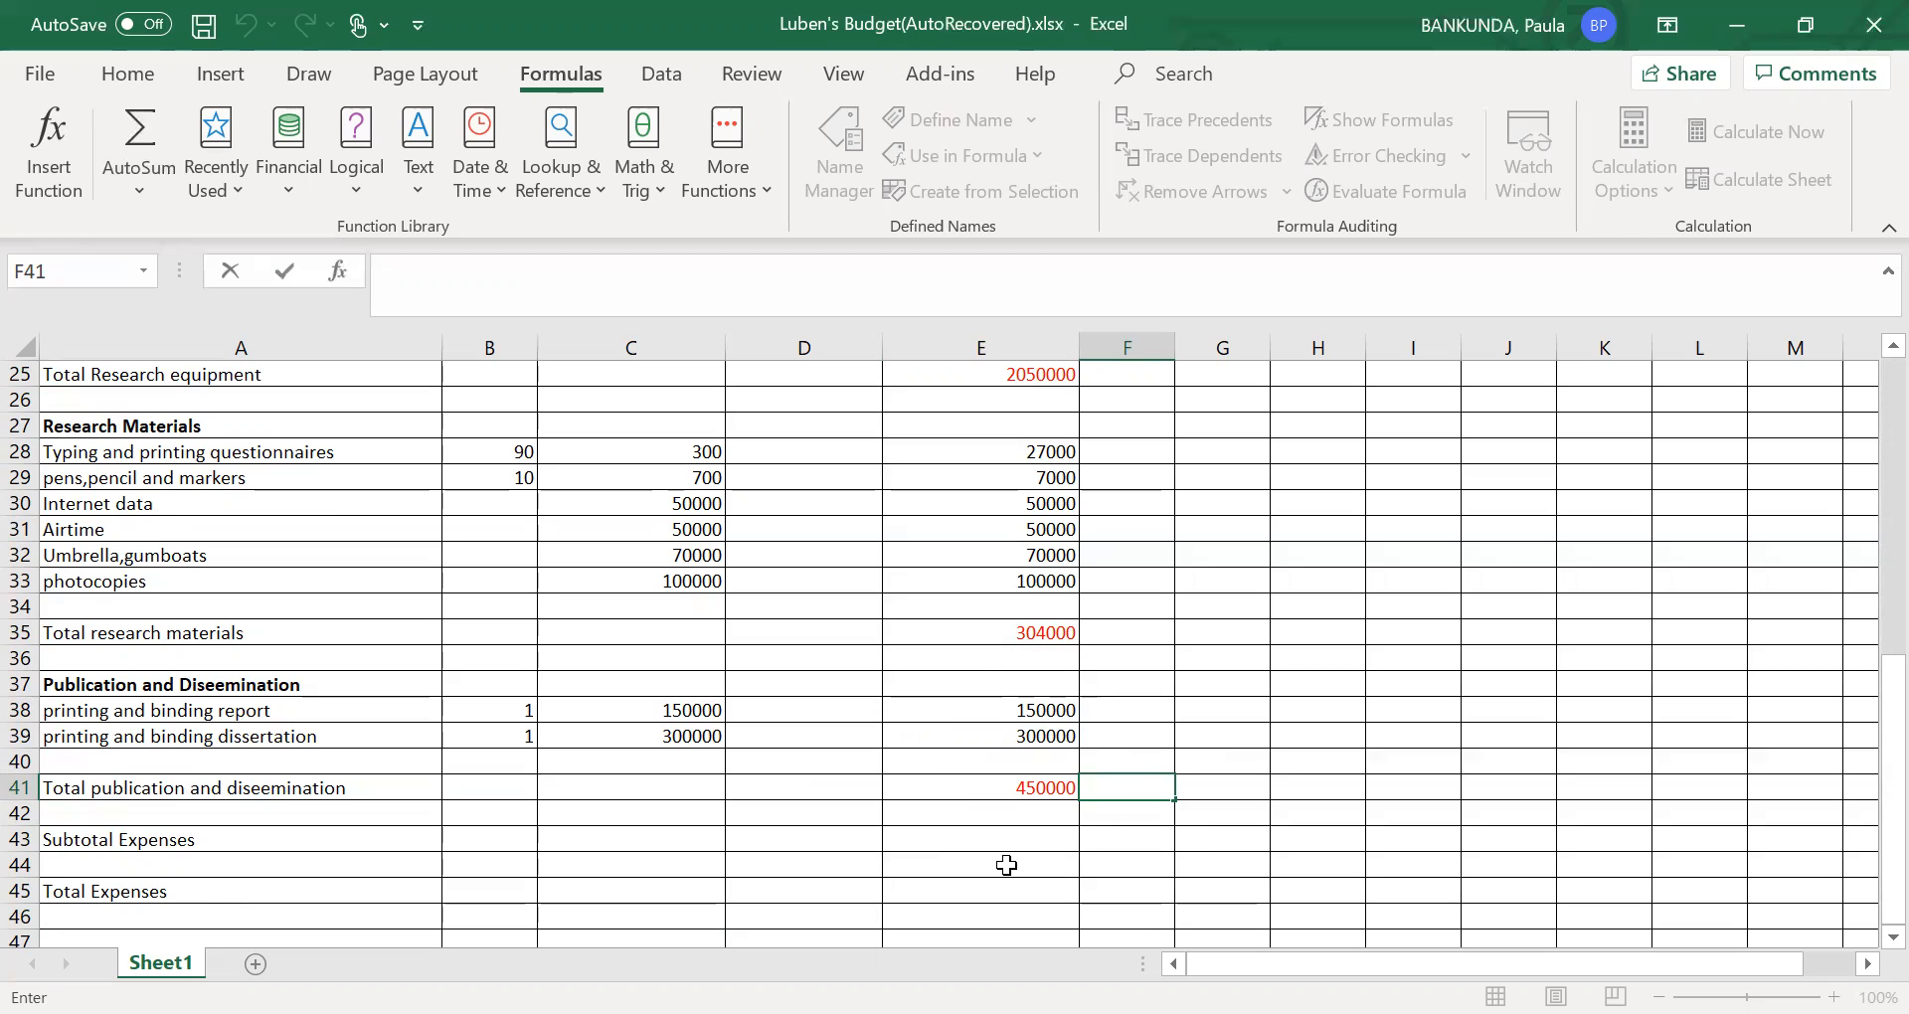
- Review the labour, travel, equipment, materials and publication section totals in column E from the start of the sheet to Total Expenses
key(Up)
key(Up)
key(Up)
key(Up)
key(Up)
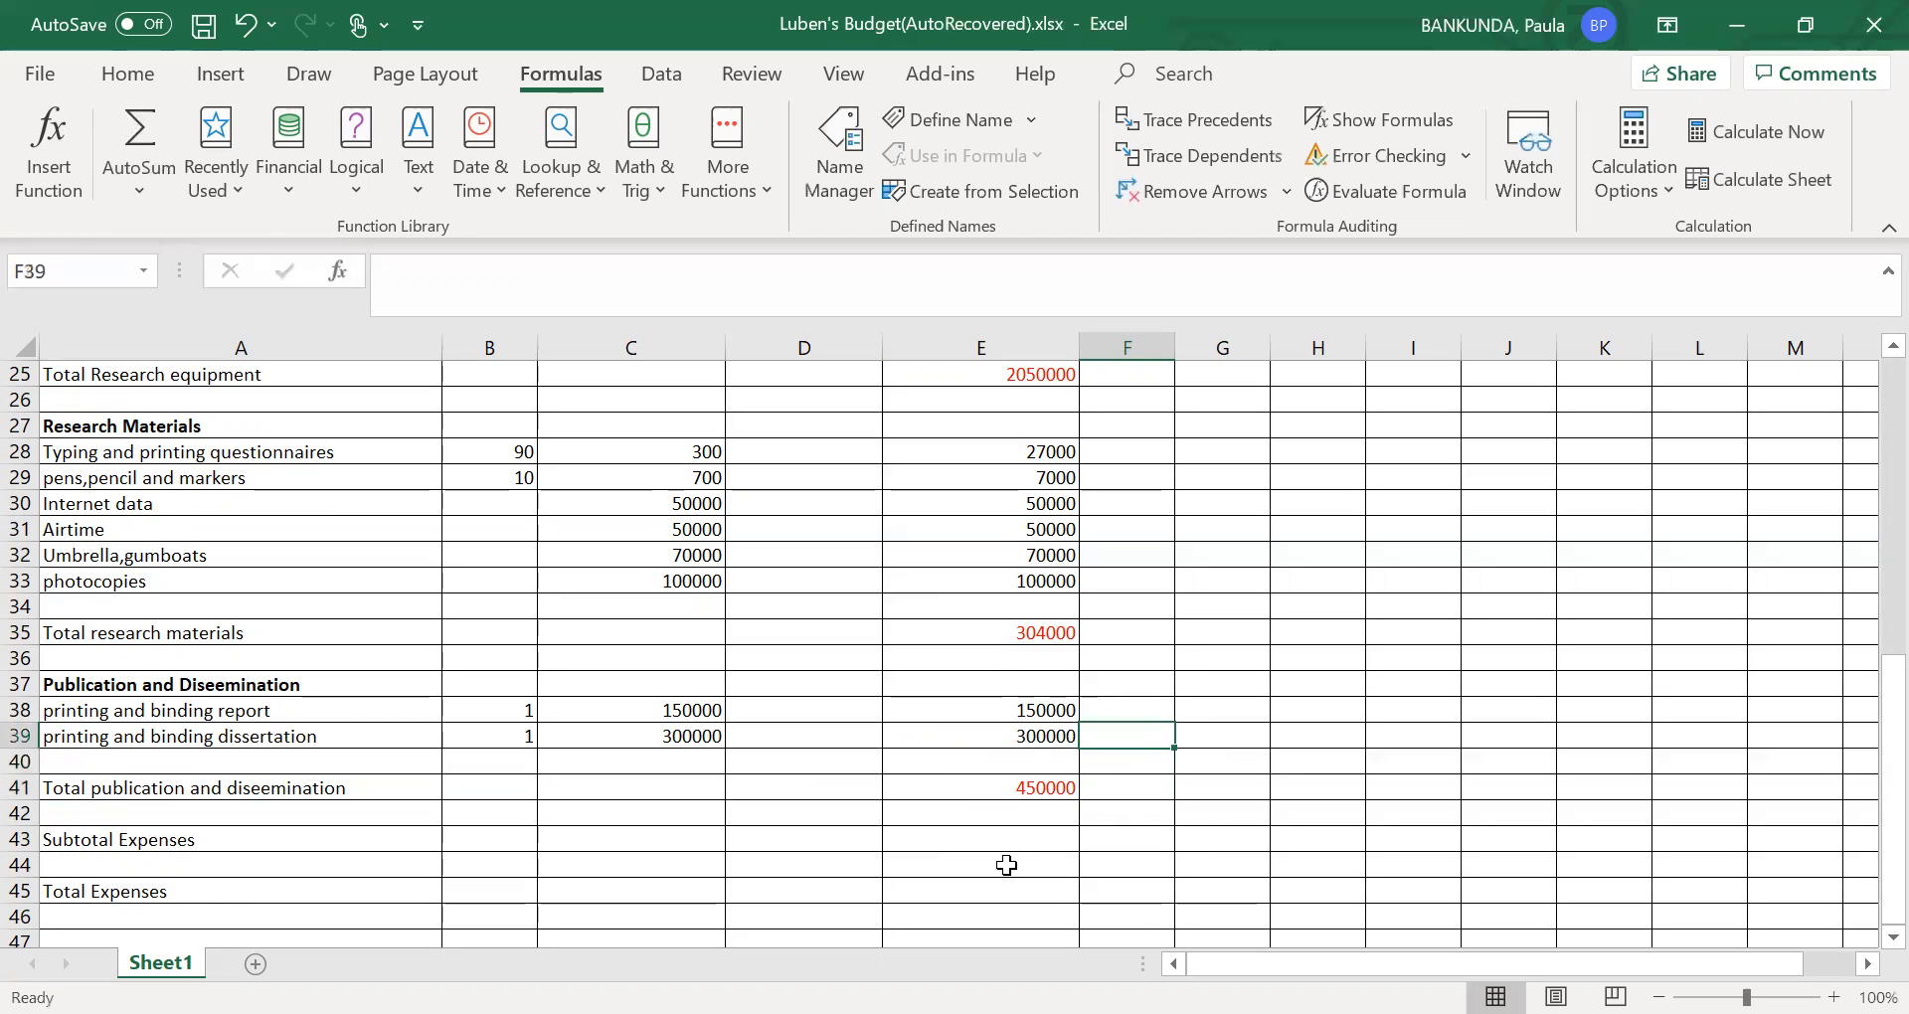
key(Up)
key(Up)
key(Up)
key(Up)
key(Up)
key(Up)
key(Up)
key(Up)
key(Up)
key(Up)
key(Up)
key(Up)
key(Up)
key(Up)
key(Up)
key(Up)
key(Up)
key(Up)
key(Up)
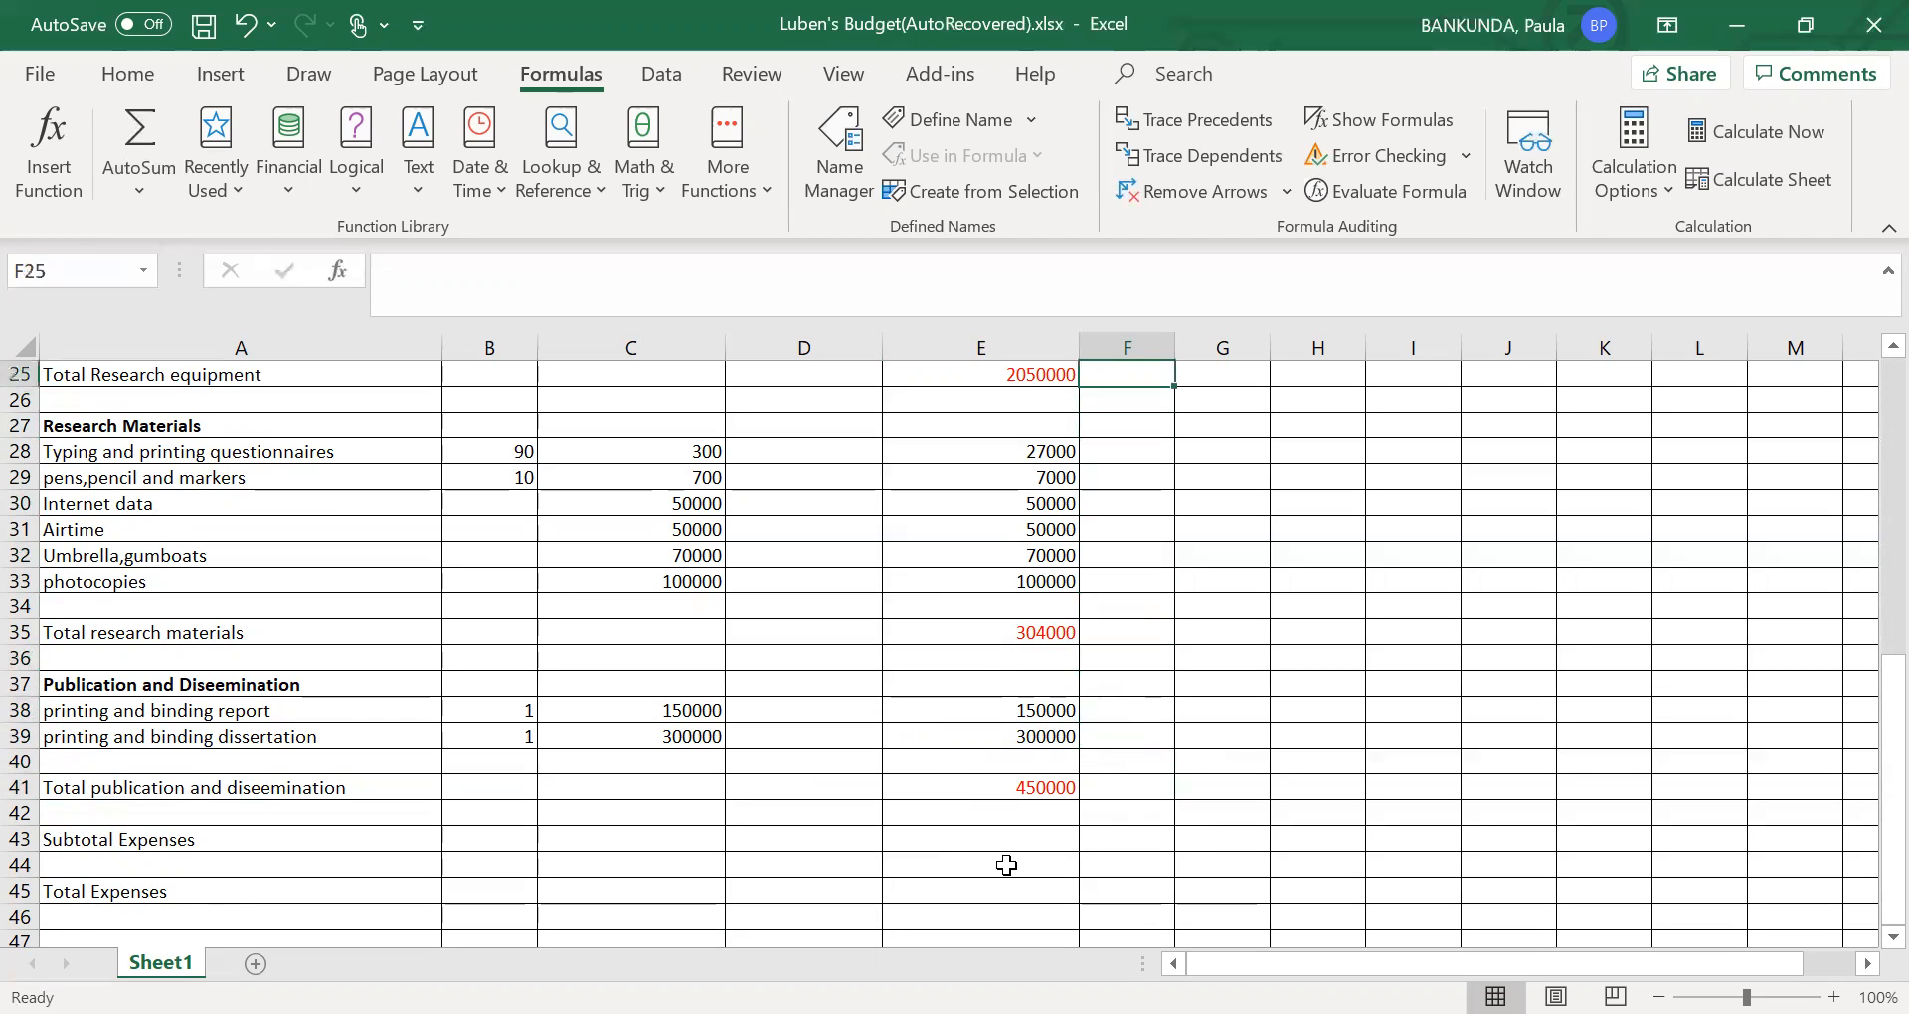
key(Up)
key(Up)
key(Up)
key(Up)
key(Up)
key(Up)
key(Up)
key(Up)
key(Up)
key(Up)
key(Up)
key(Up)
key(Up)
key(Up)
key(Up)
key(Up)
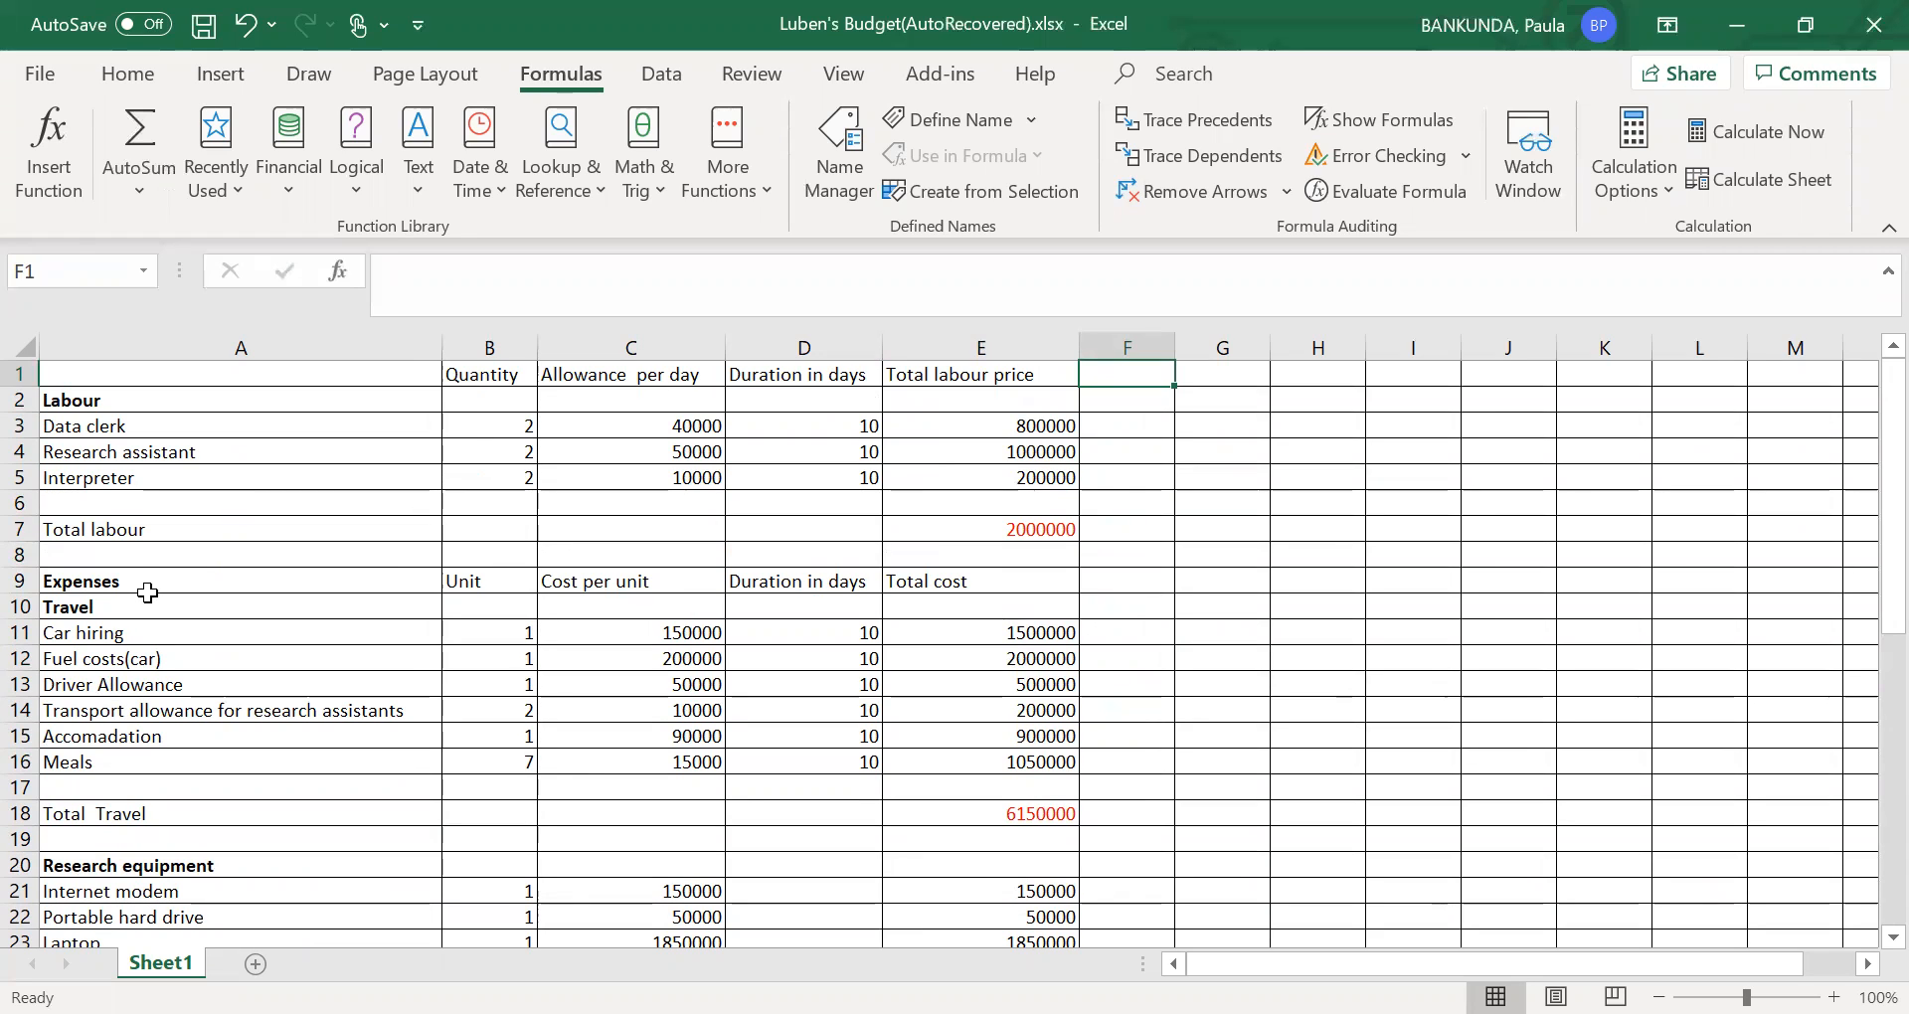
key(Down)
key(Down)
key(Down)
key(Down)
key(Down)
key(Down)
key(Down)
key(Down)
key(Down)
key(Down)
key(Down)
key(Down)
key(Down)
key(Down)
key(Down)
key(Down)
key(Down)
key(Down)
key(Down)
key(Down)
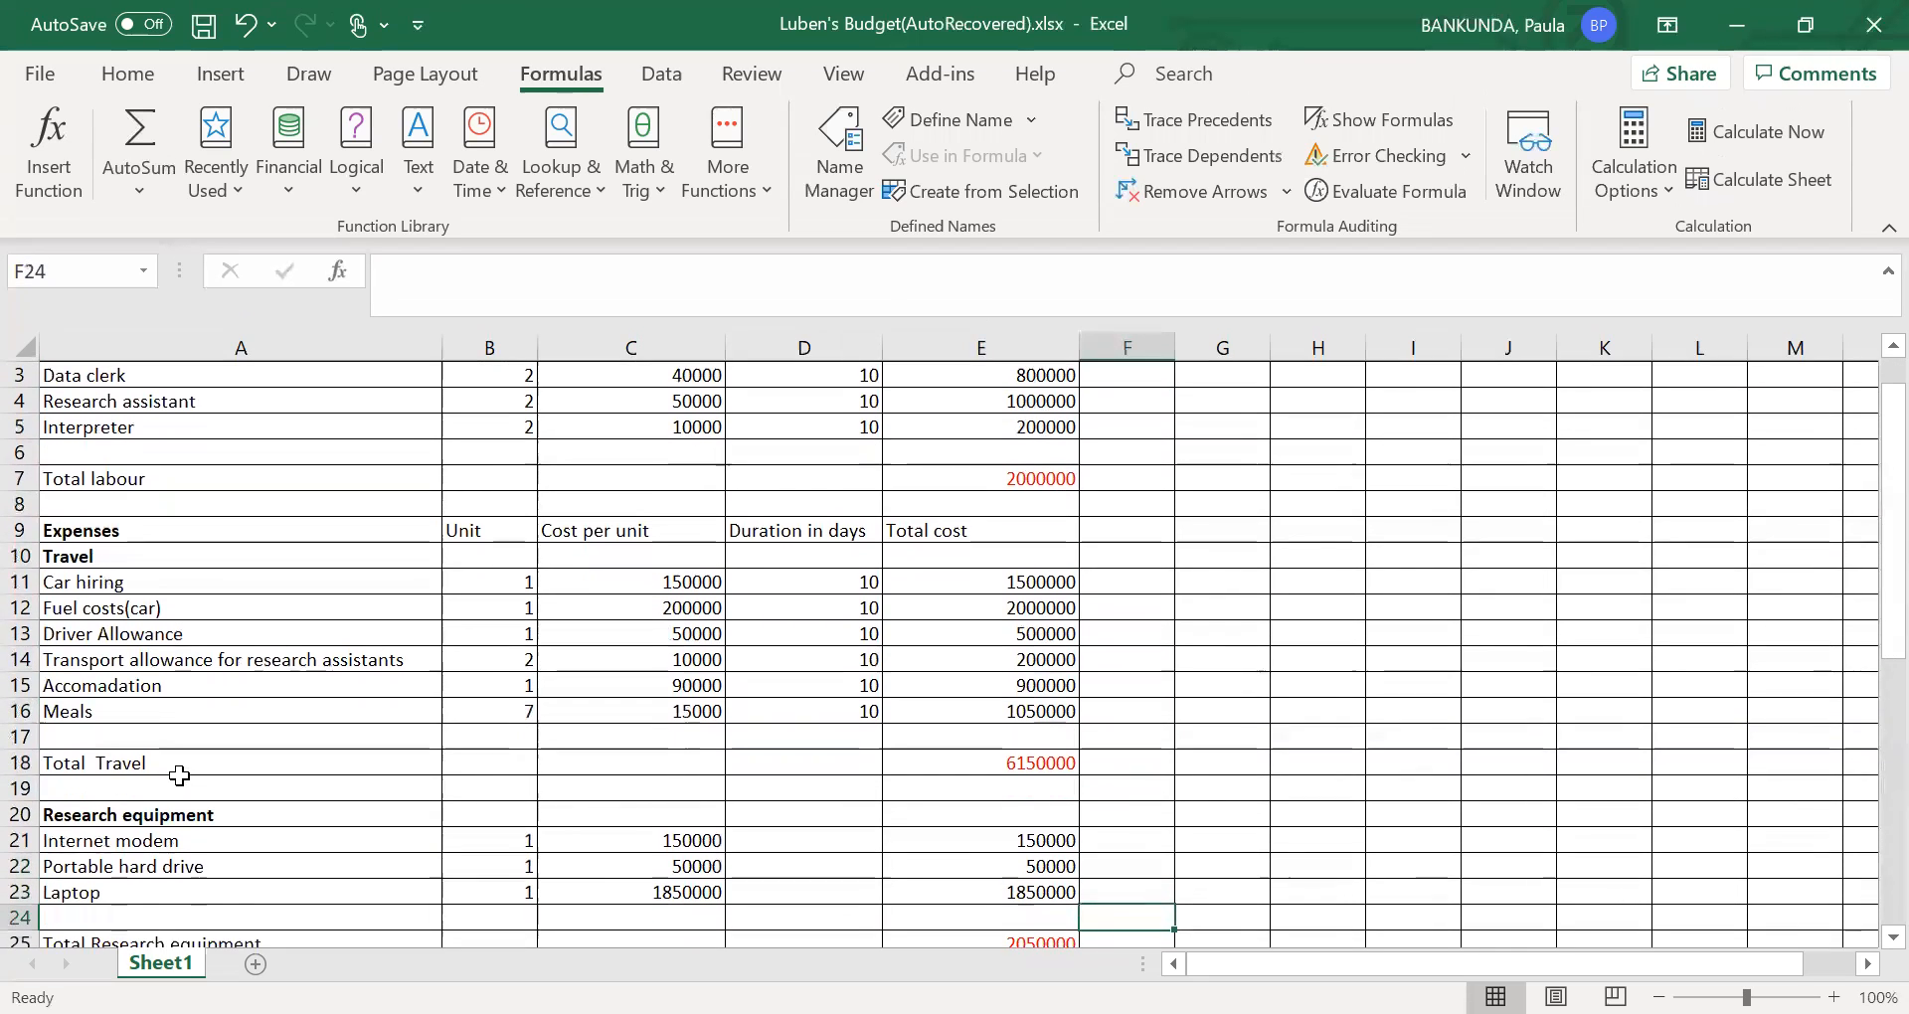
key(Down)
key(Down)
key(Down)
key(Down)
key(Down)
key(Down)
key(Down)
key(Down)
key(Down)
key(Down)
key(Down)
key(Down)
key(Down)
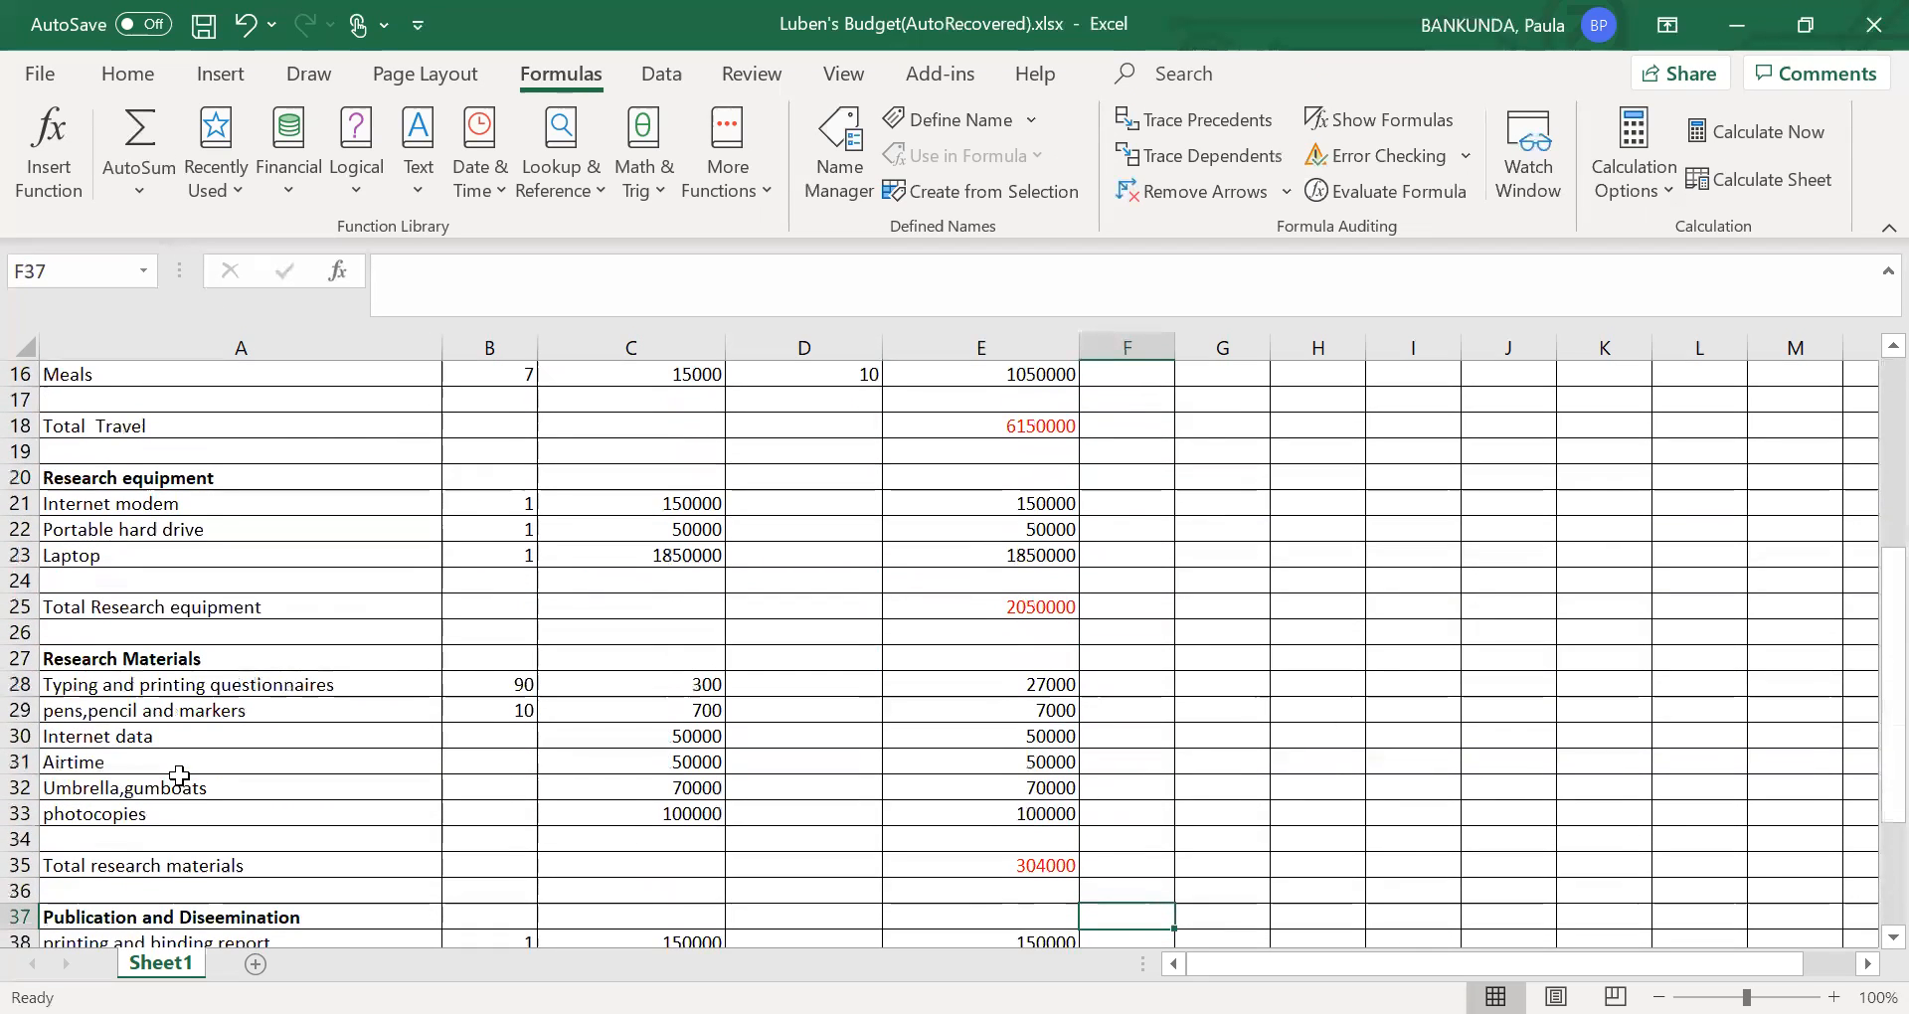
key(Down)
key(Down)
key(Down)
key(Down)
key(Down)
key(Down)
key(Down)
key(Down)
key(Down)
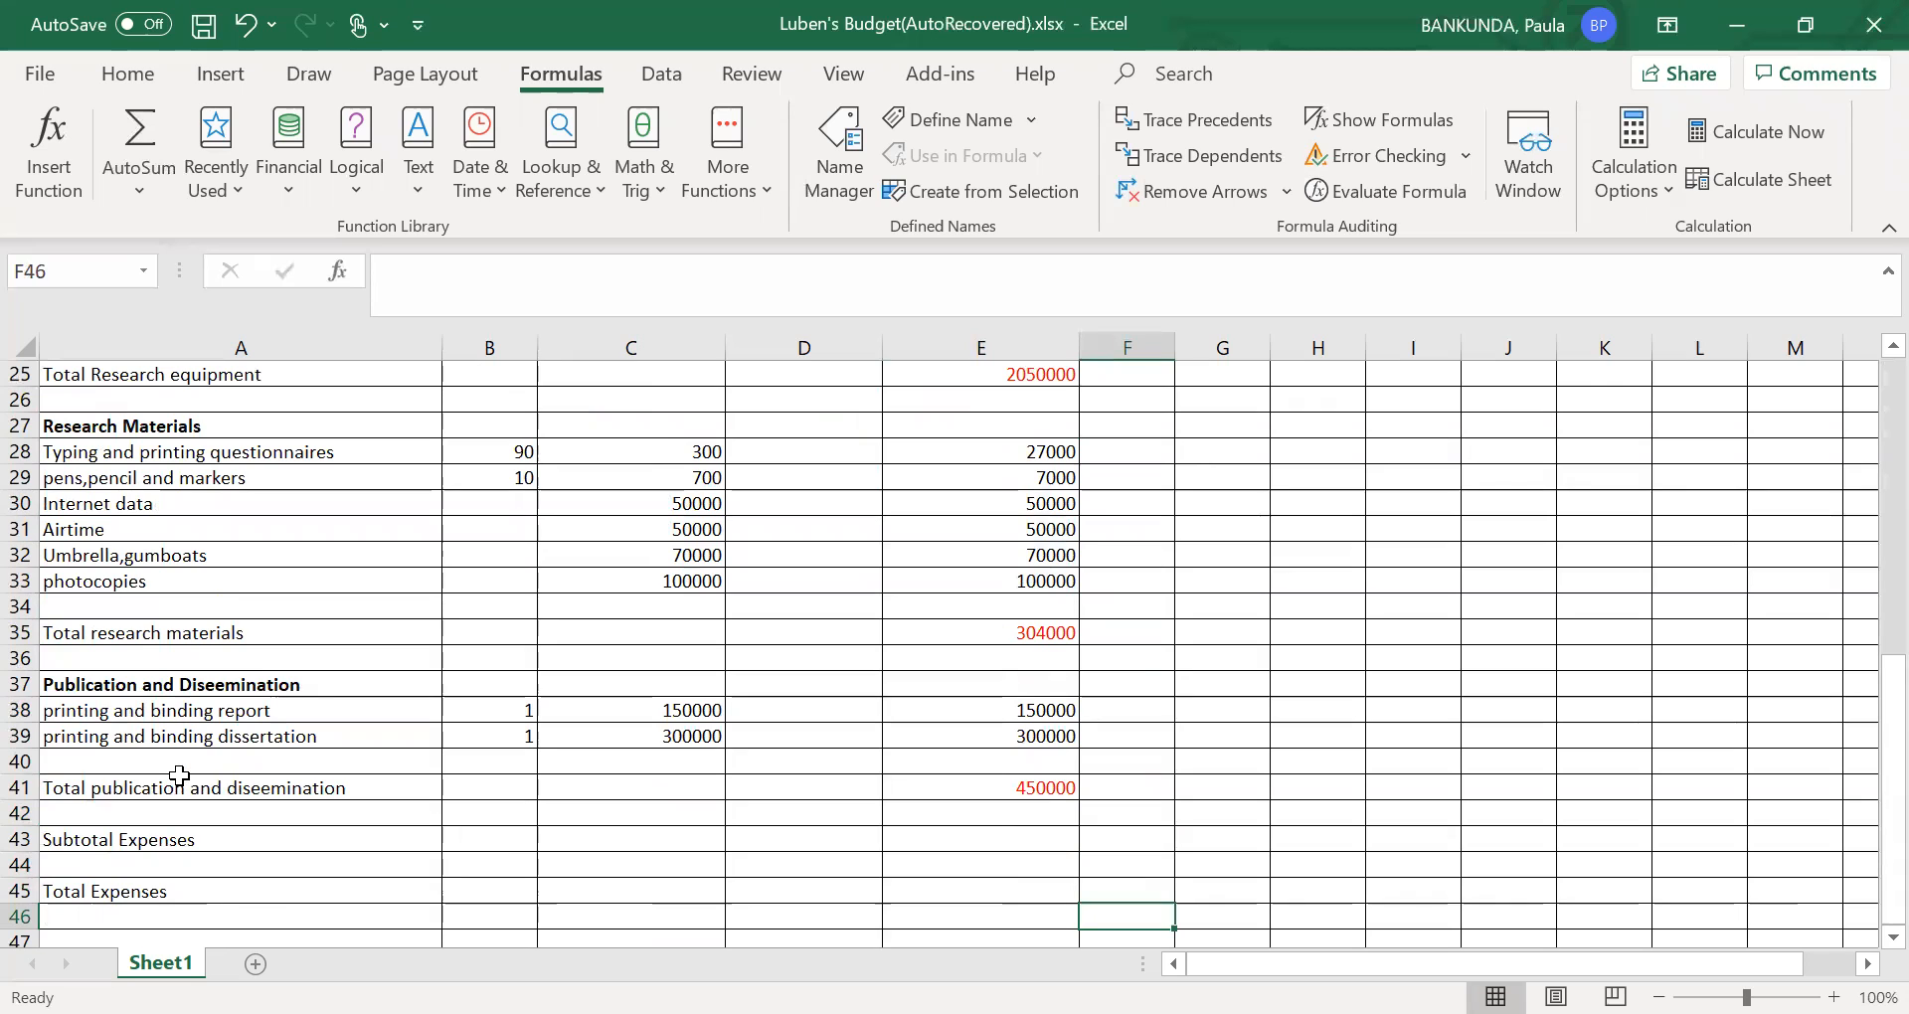
key(Down)
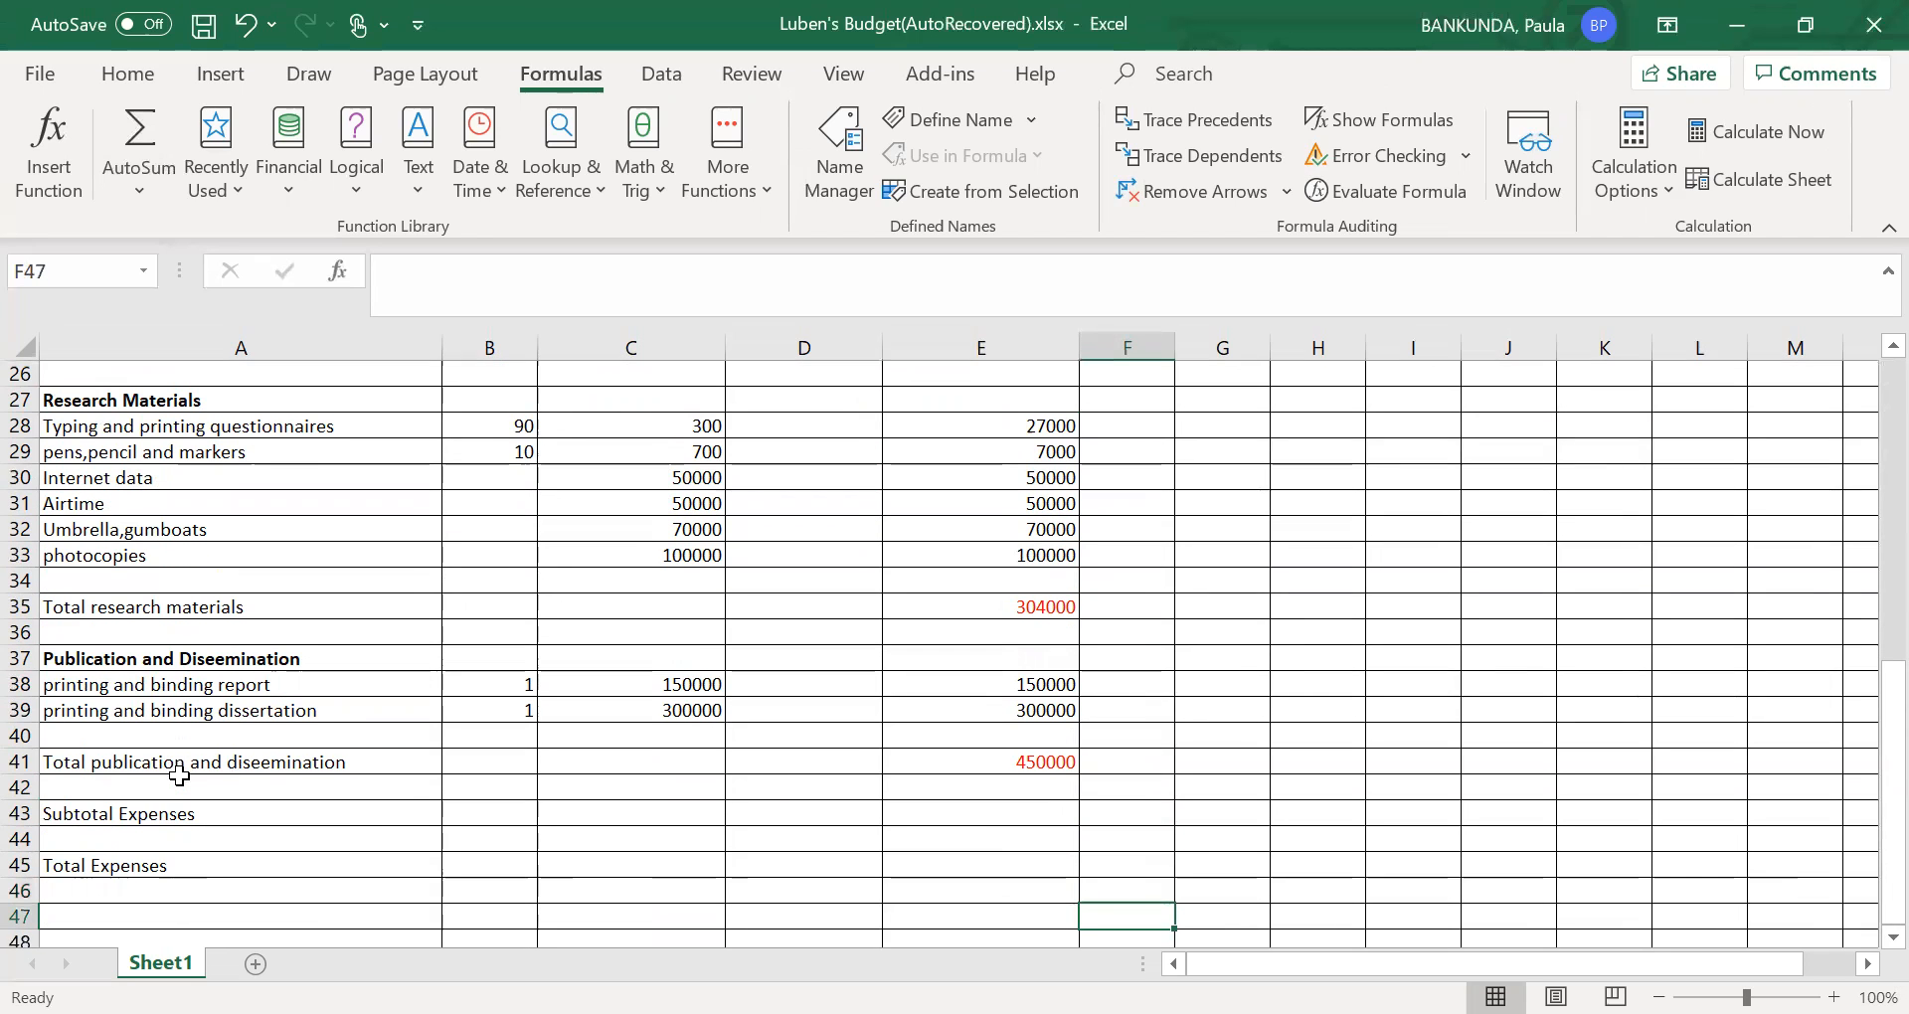
- Recheck the travel, research equipment, research materials and publication totals that belong to the expense subtotal
key(Up)
key(Up)
key(Up)
key(Up)
key(Up)
key(Up)
key(Up)
key(Up)
key(Up)
key(Up)
key(Up)
key(Up)
key(Up)
key(Up)
key(Up)
key(Up)
key(Up)
key(Up)
key(Up)
key(Up)
key(Up)
key(Up)
key(Up)
key(Up)
key(Up)
key(Up)
key(Up)
key(Up)
key(Up)
key(Up)
key(Up)
key(Up)
key(Up)
key(Up)
key(Up)
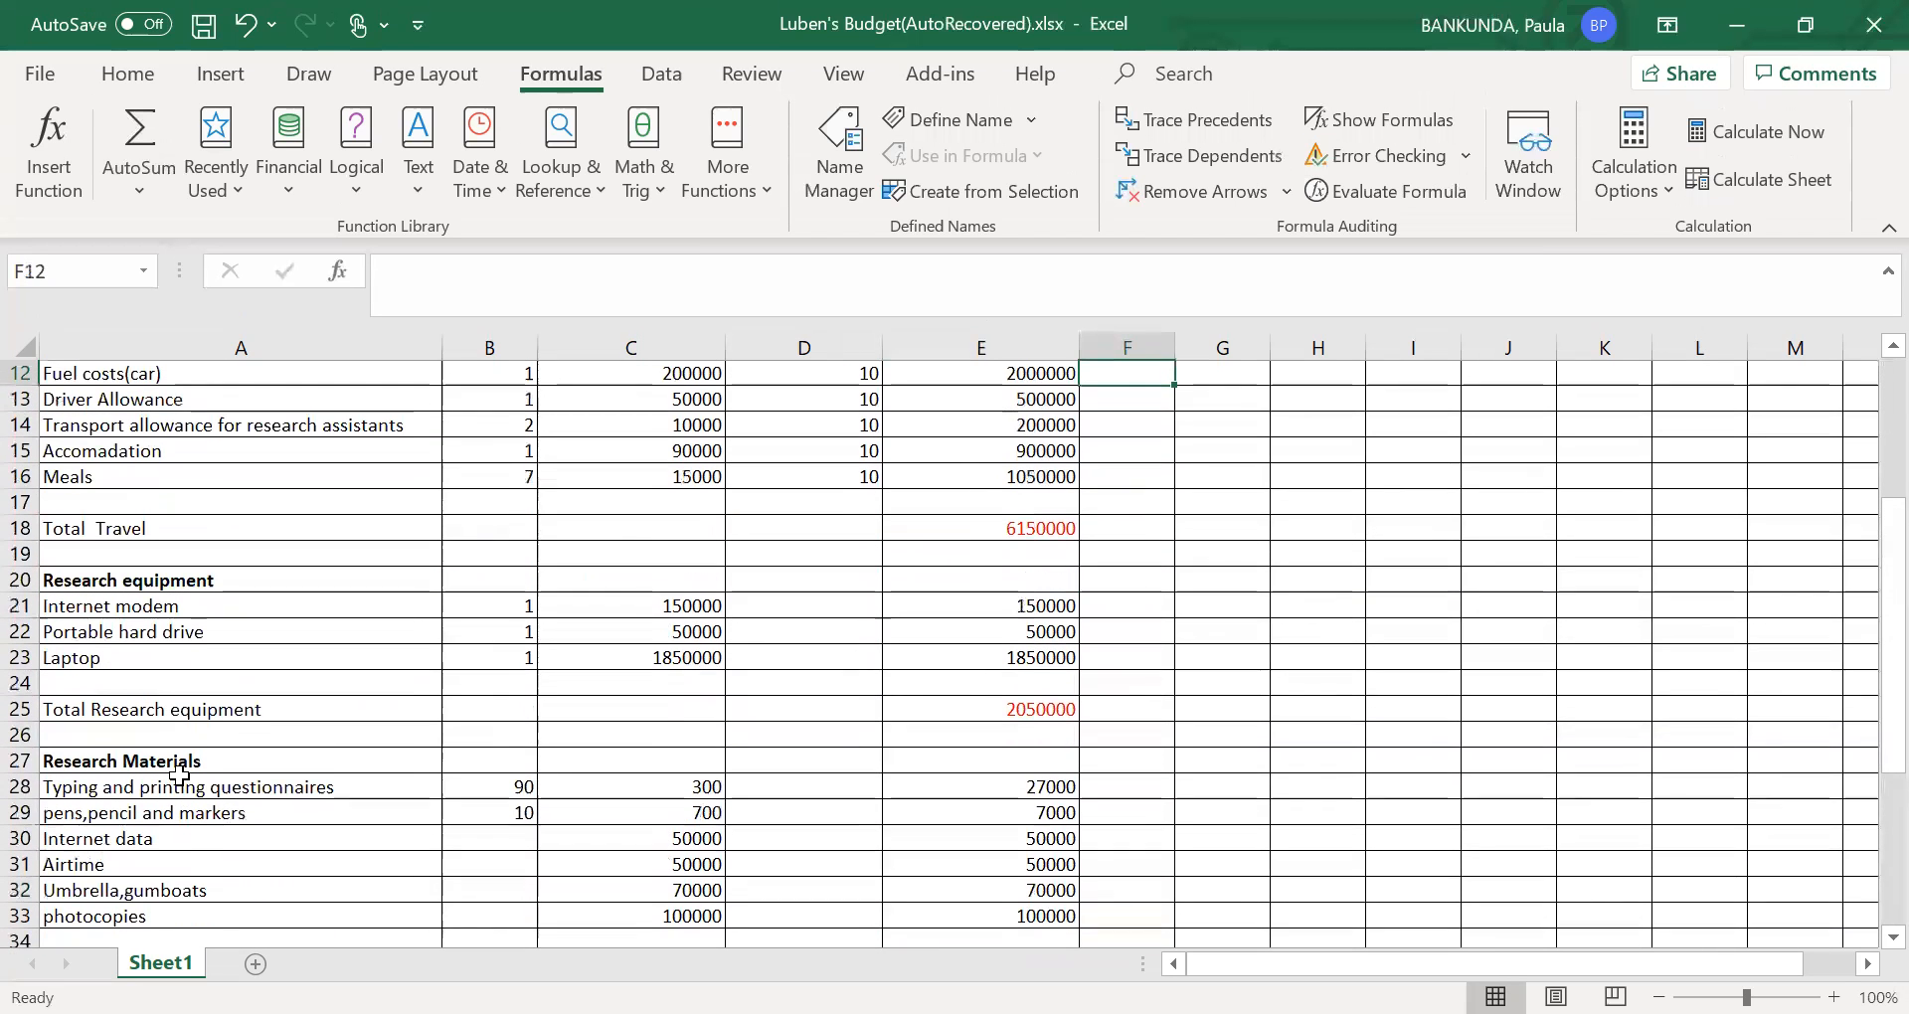
key(Down)
key(Down)
key(Down)
key(Down)
key(Down)
key(Down)
key(Down)
key(Down)
key(Down)
key(Down)
key(Down)
key(Down)
key(Down)
key(Down)
key(Down)
key(Down)
key(Down)
key(Down)
key(Down)
key(Down)
key(Down)
key(Down)
key(Down)
key(Down)
key(Down)
key(Down)
key(Down)
key(Down)
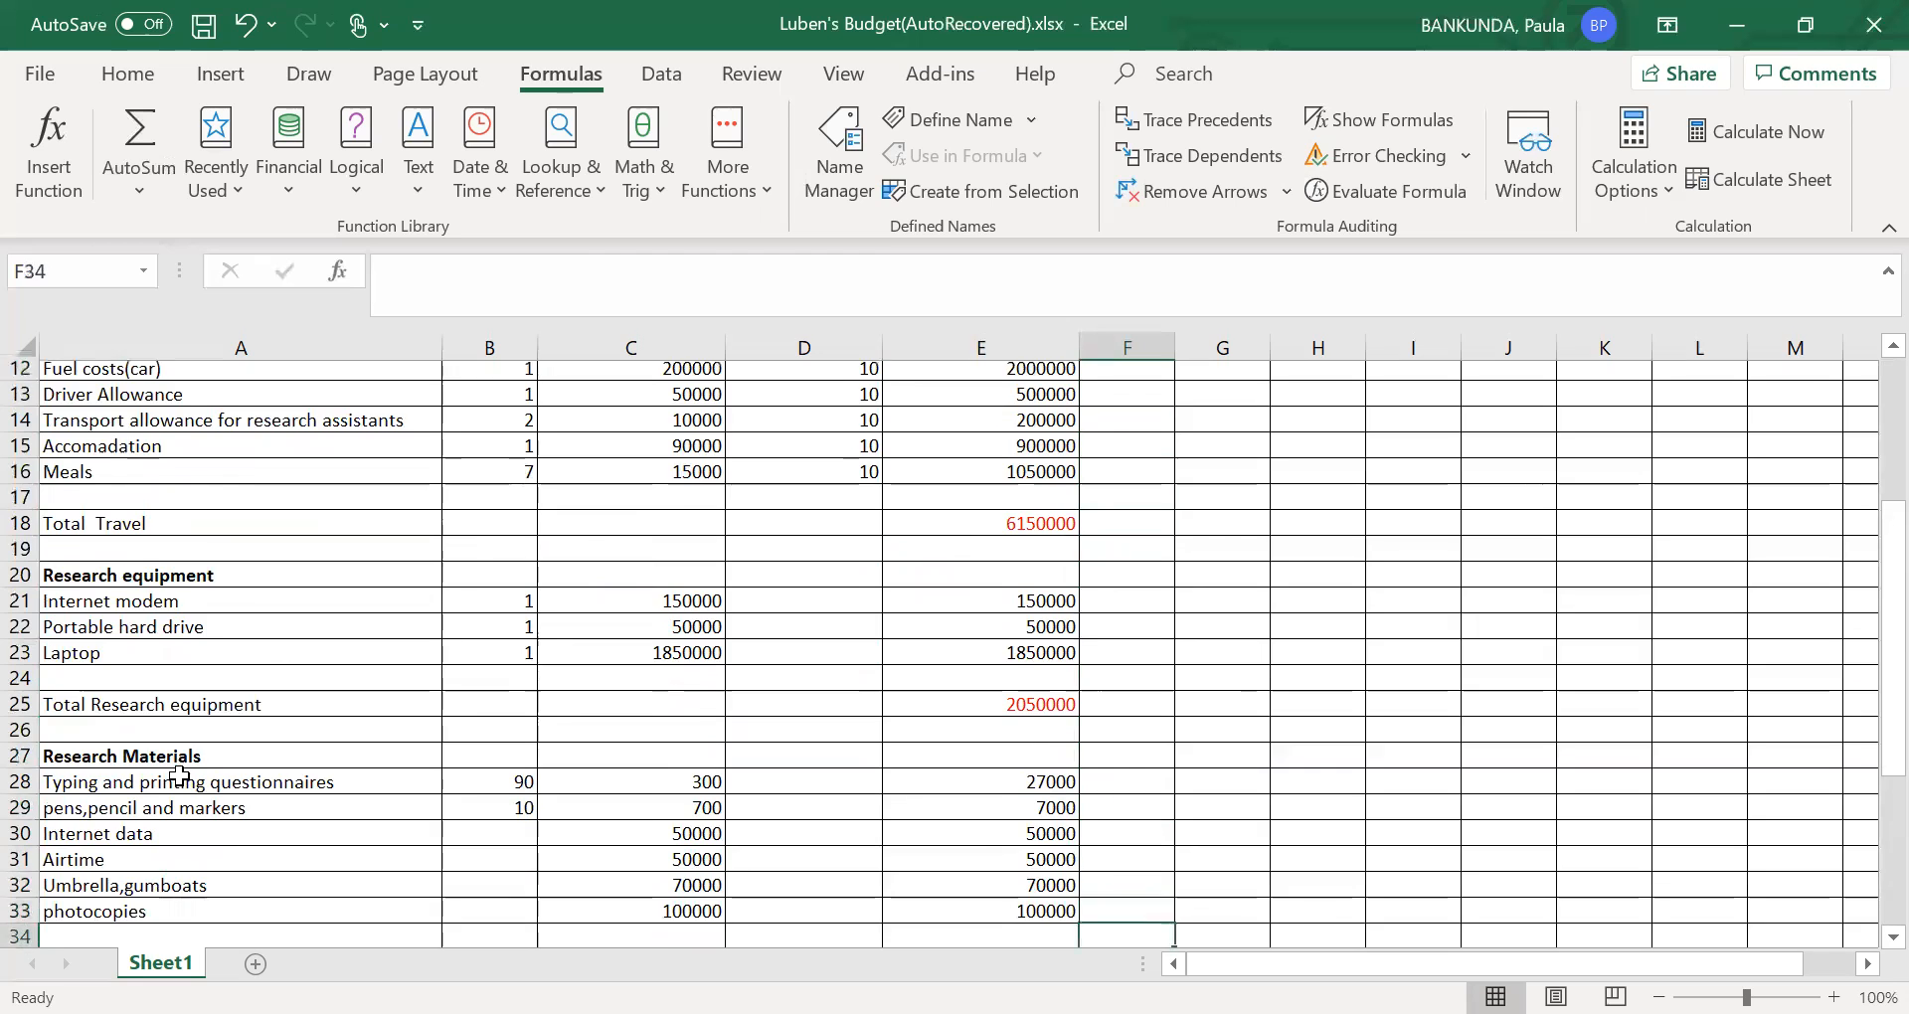
key(Down)
key(Down)
key(Down)
key(Down)
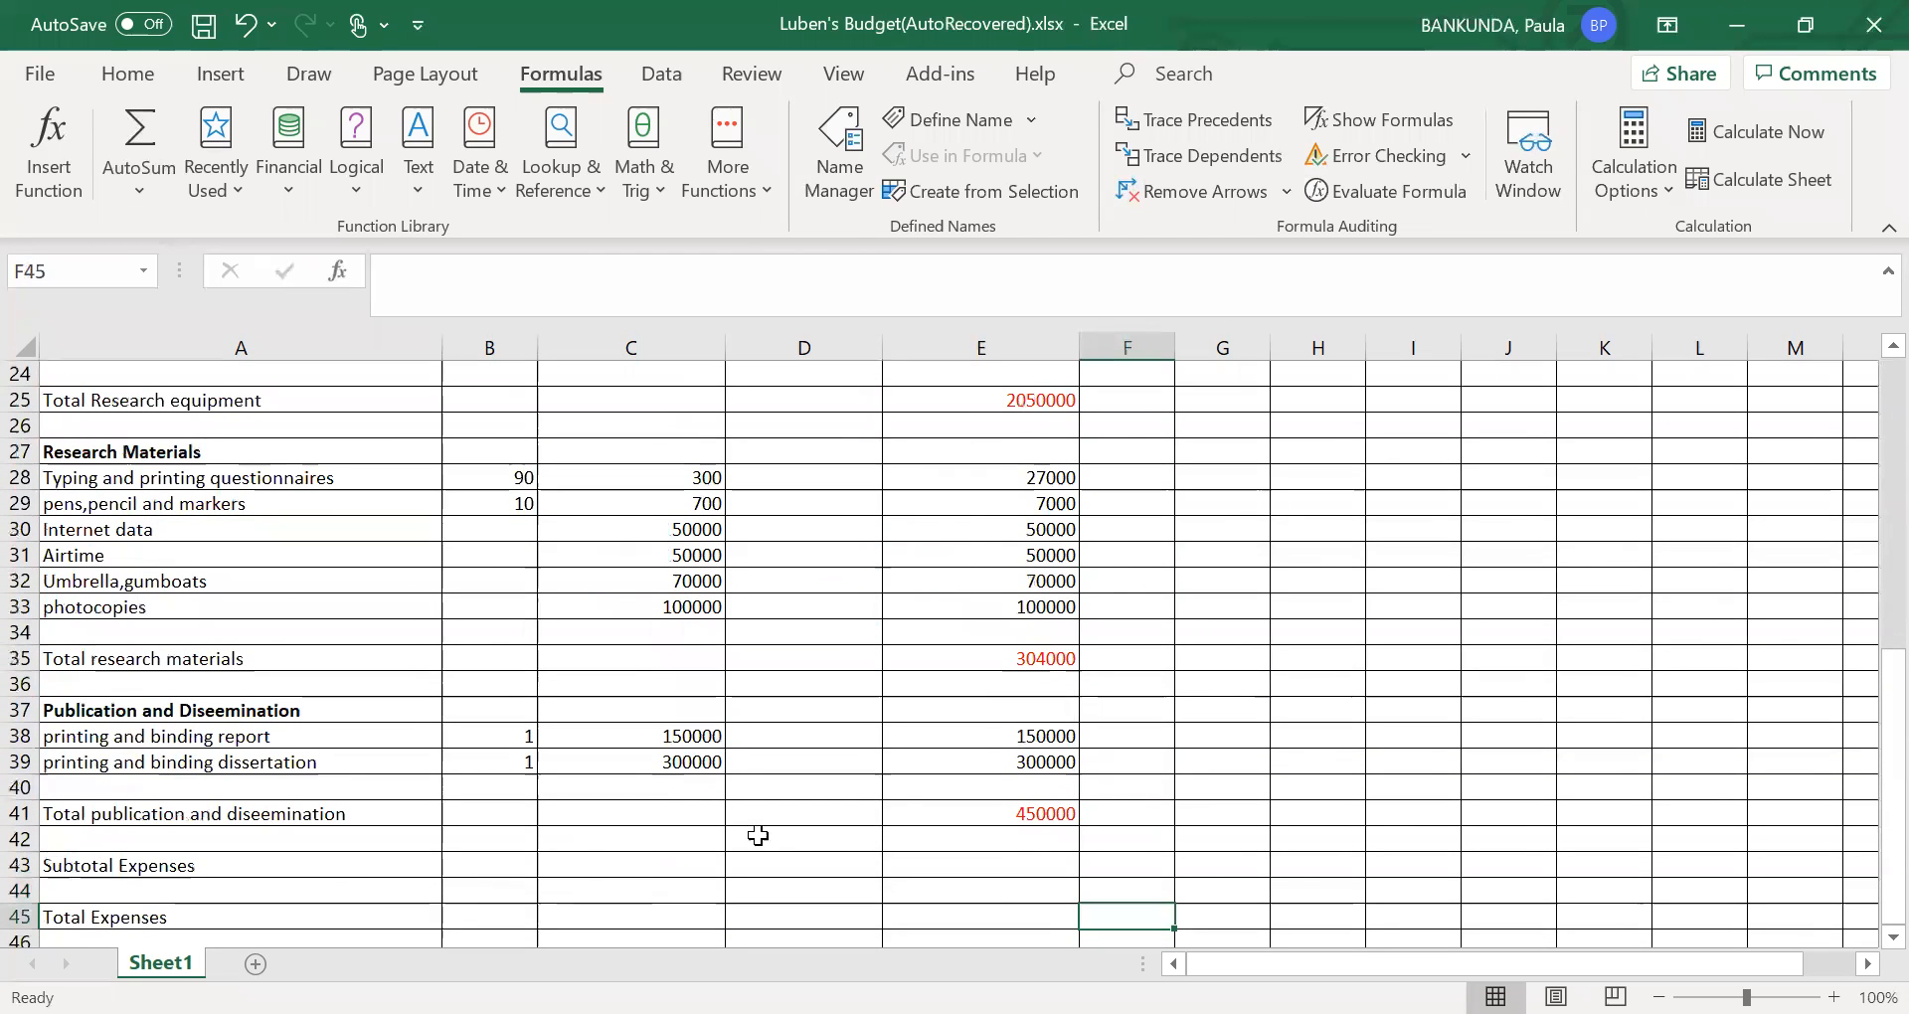
- Enter the formula =SUM(E41) in E43 of the Subtotal Expenses row, referencing the publication total
click(924, 872)
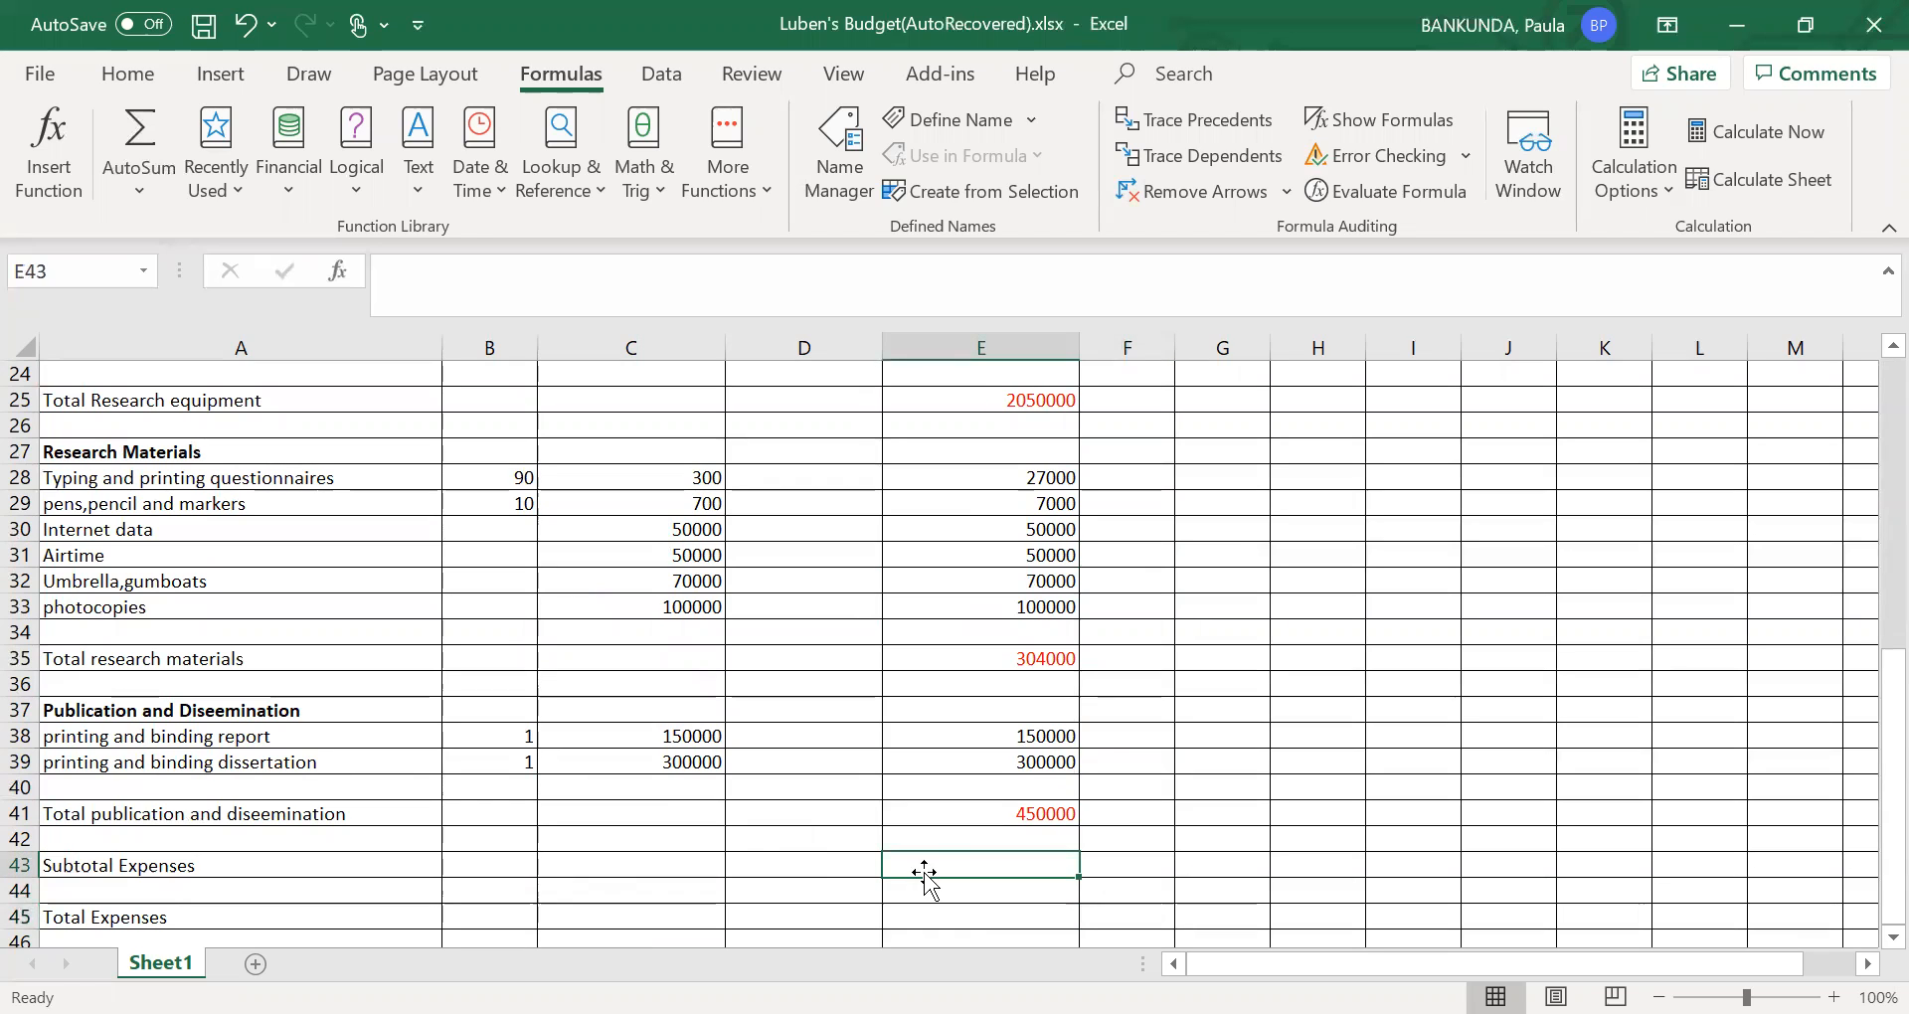
text(=)
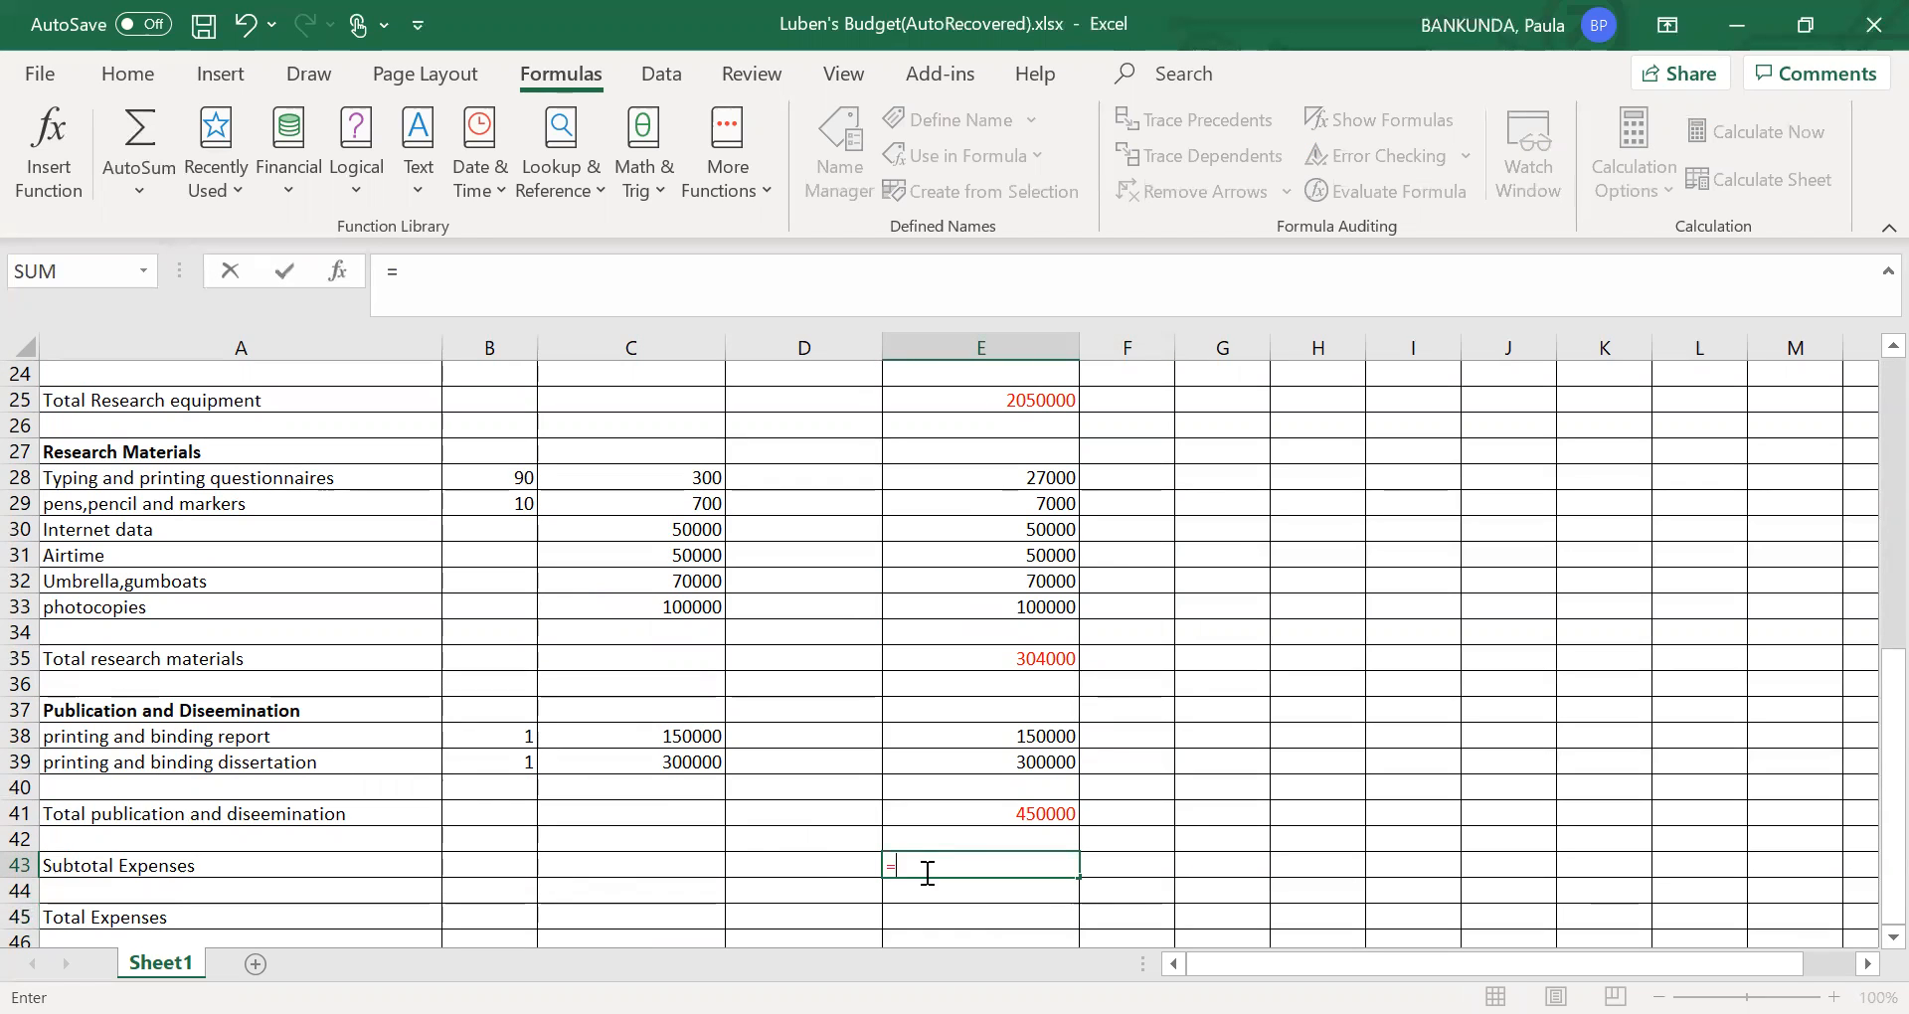
text(sum)
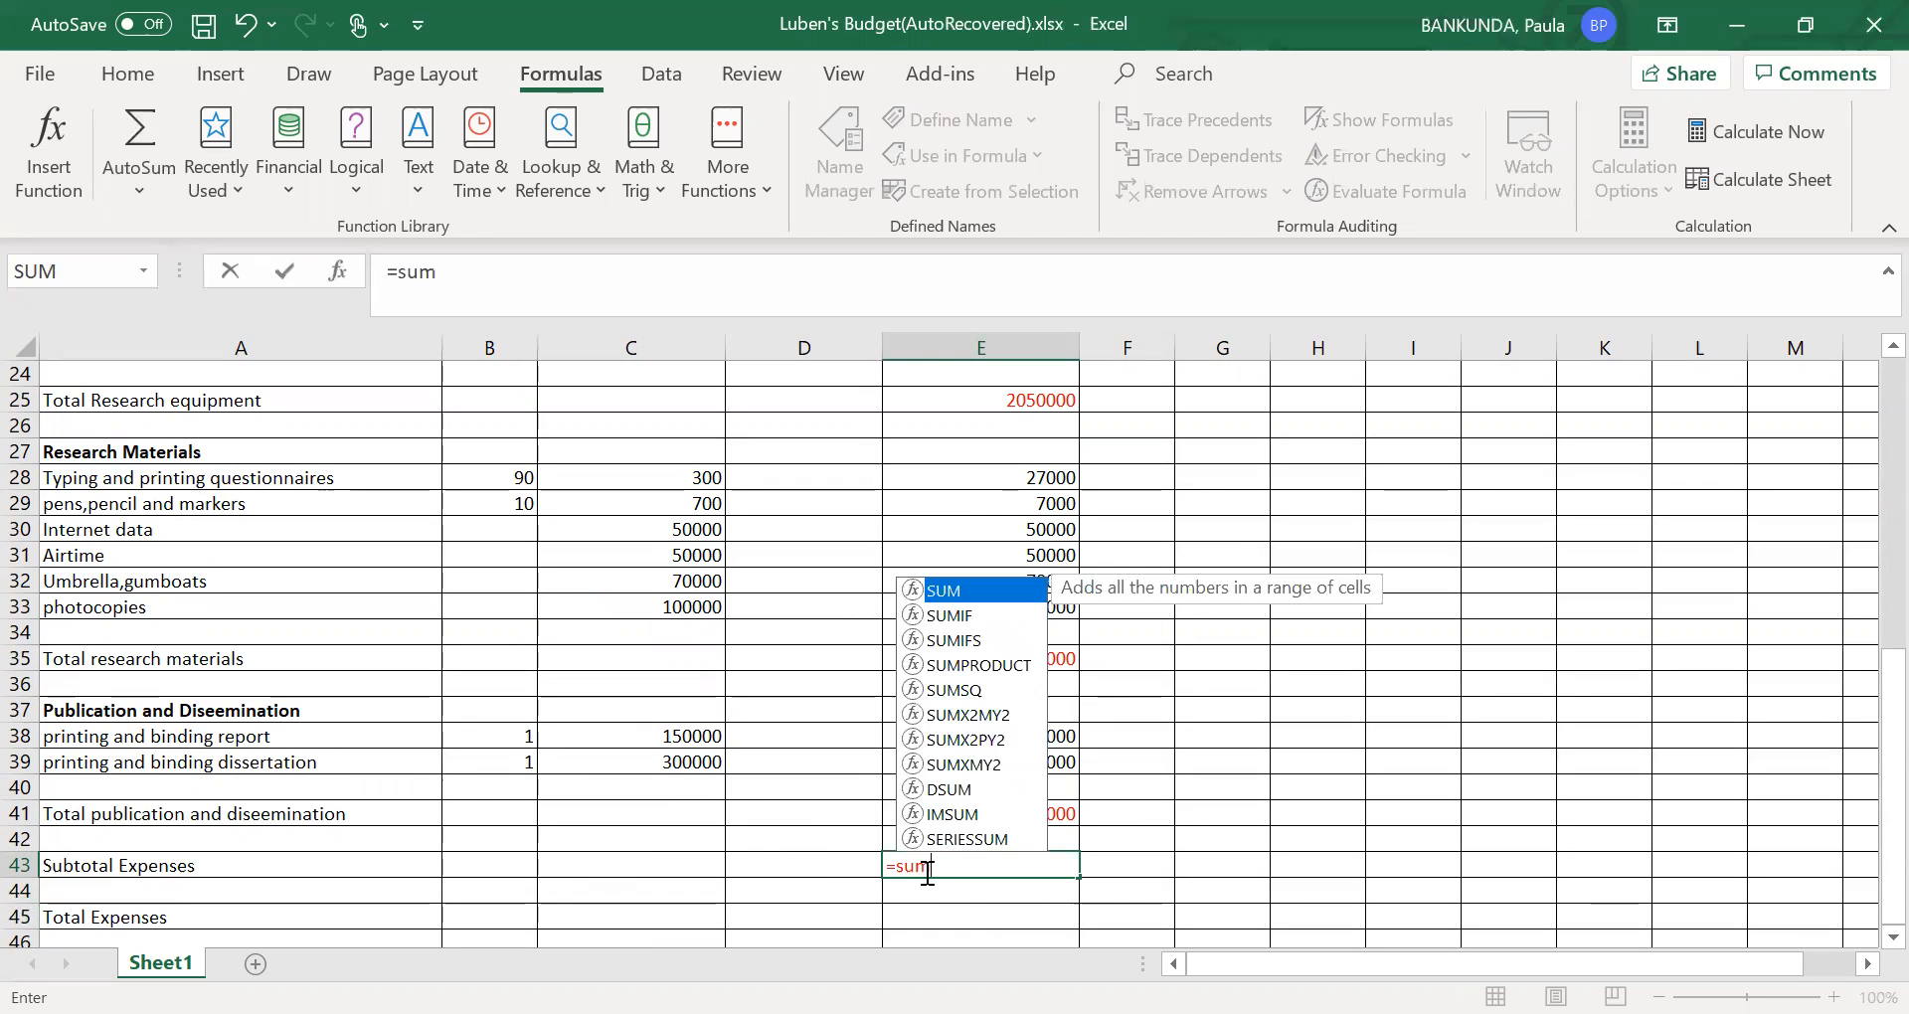
text(()
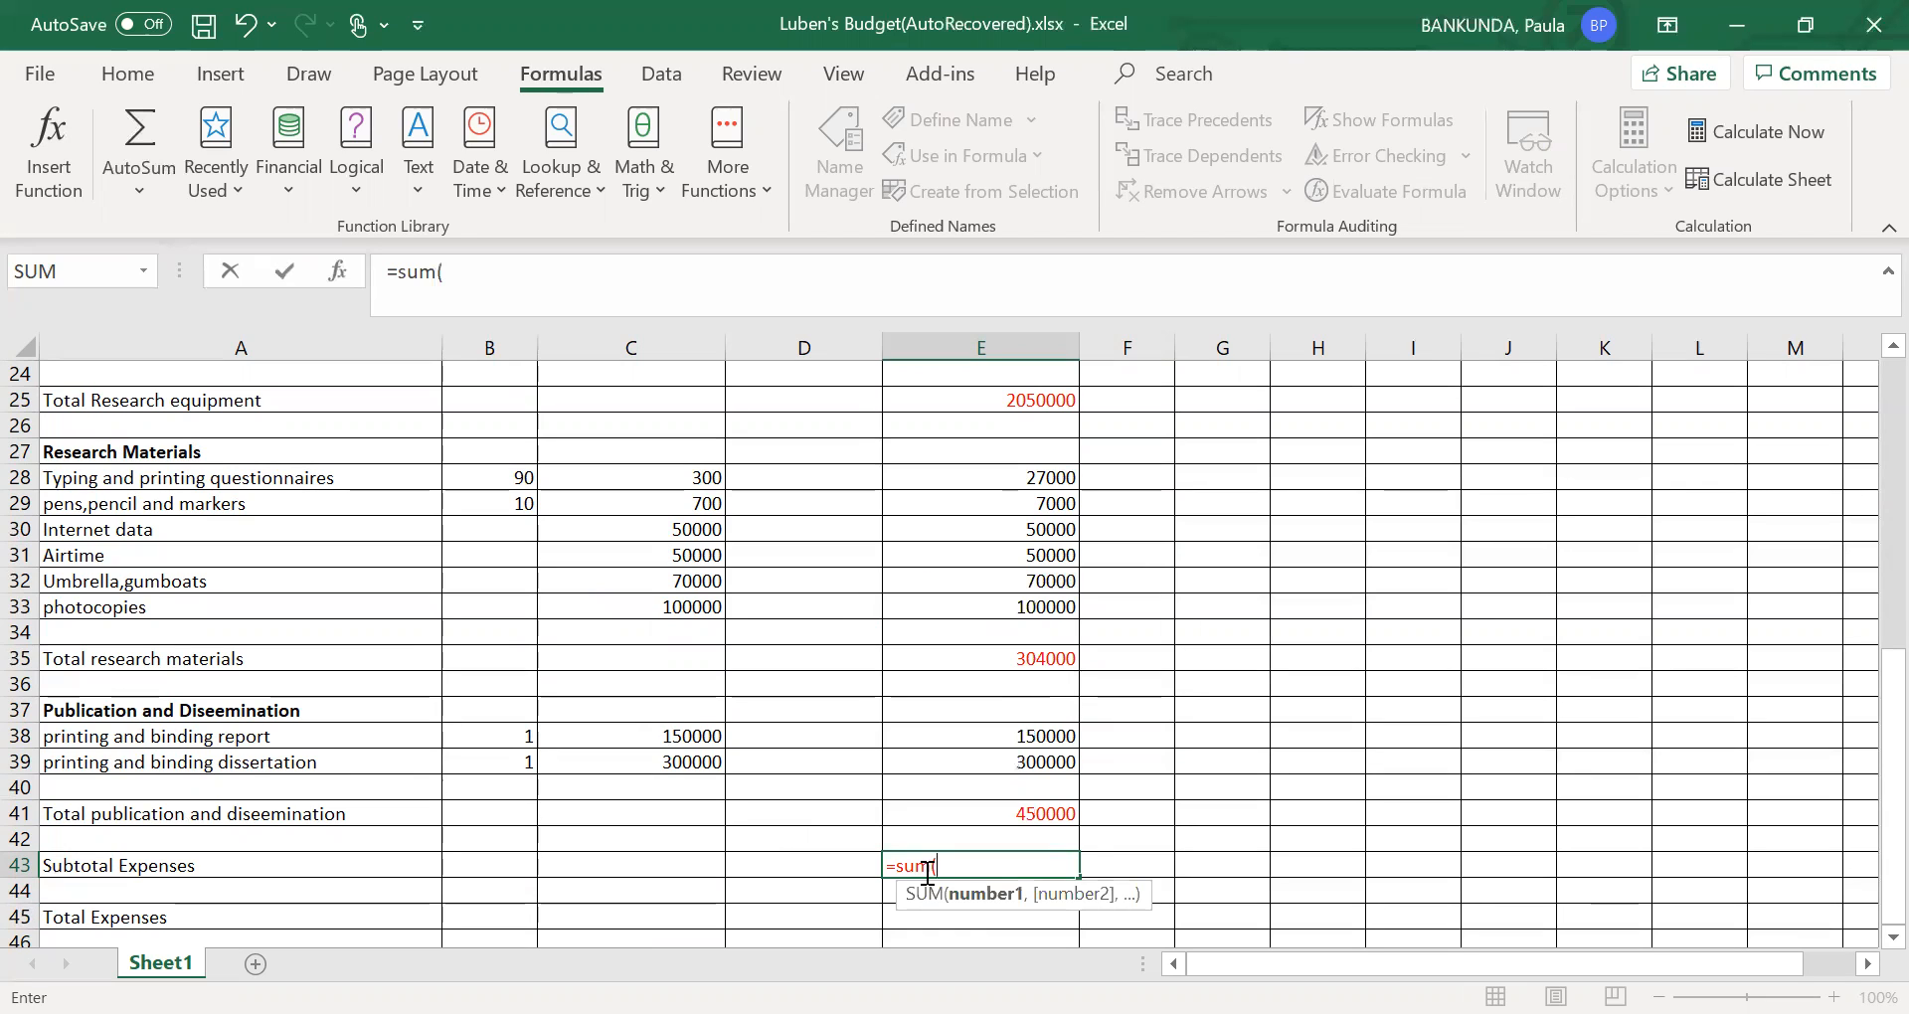
click(1046, 817)
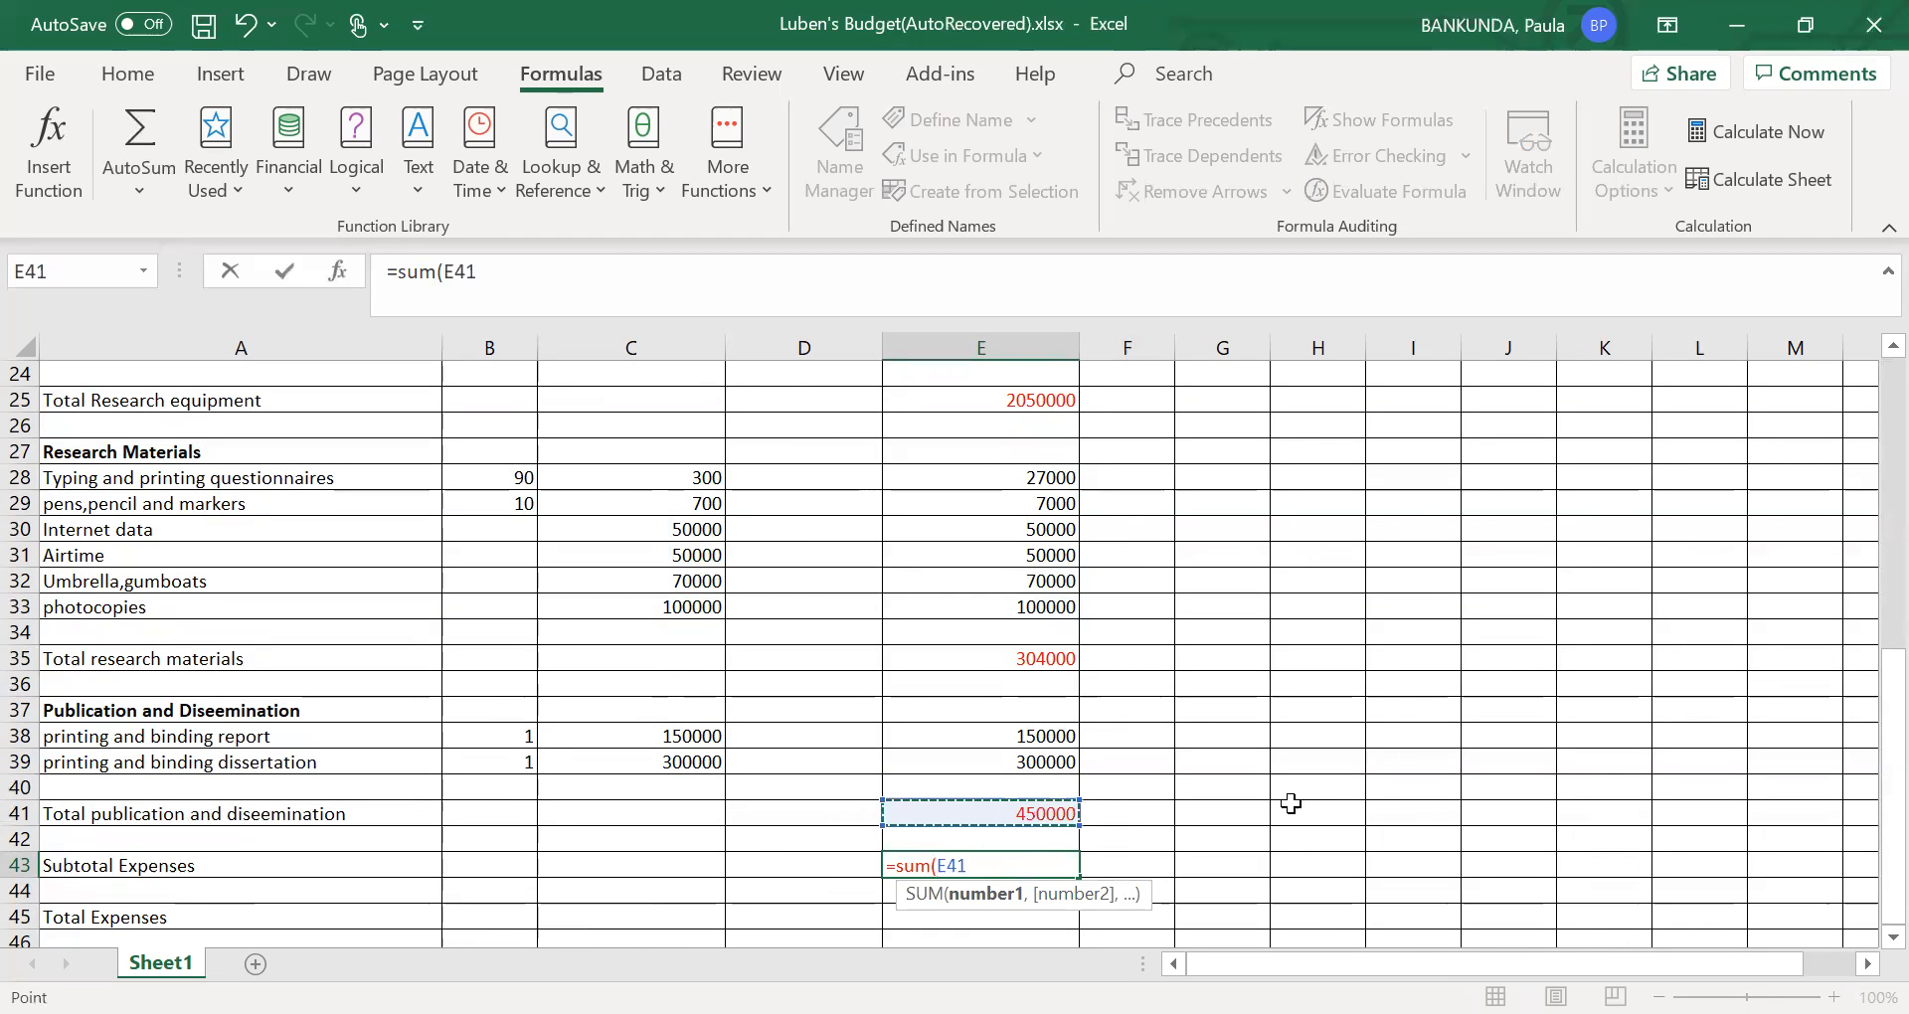
click(1885, 620)
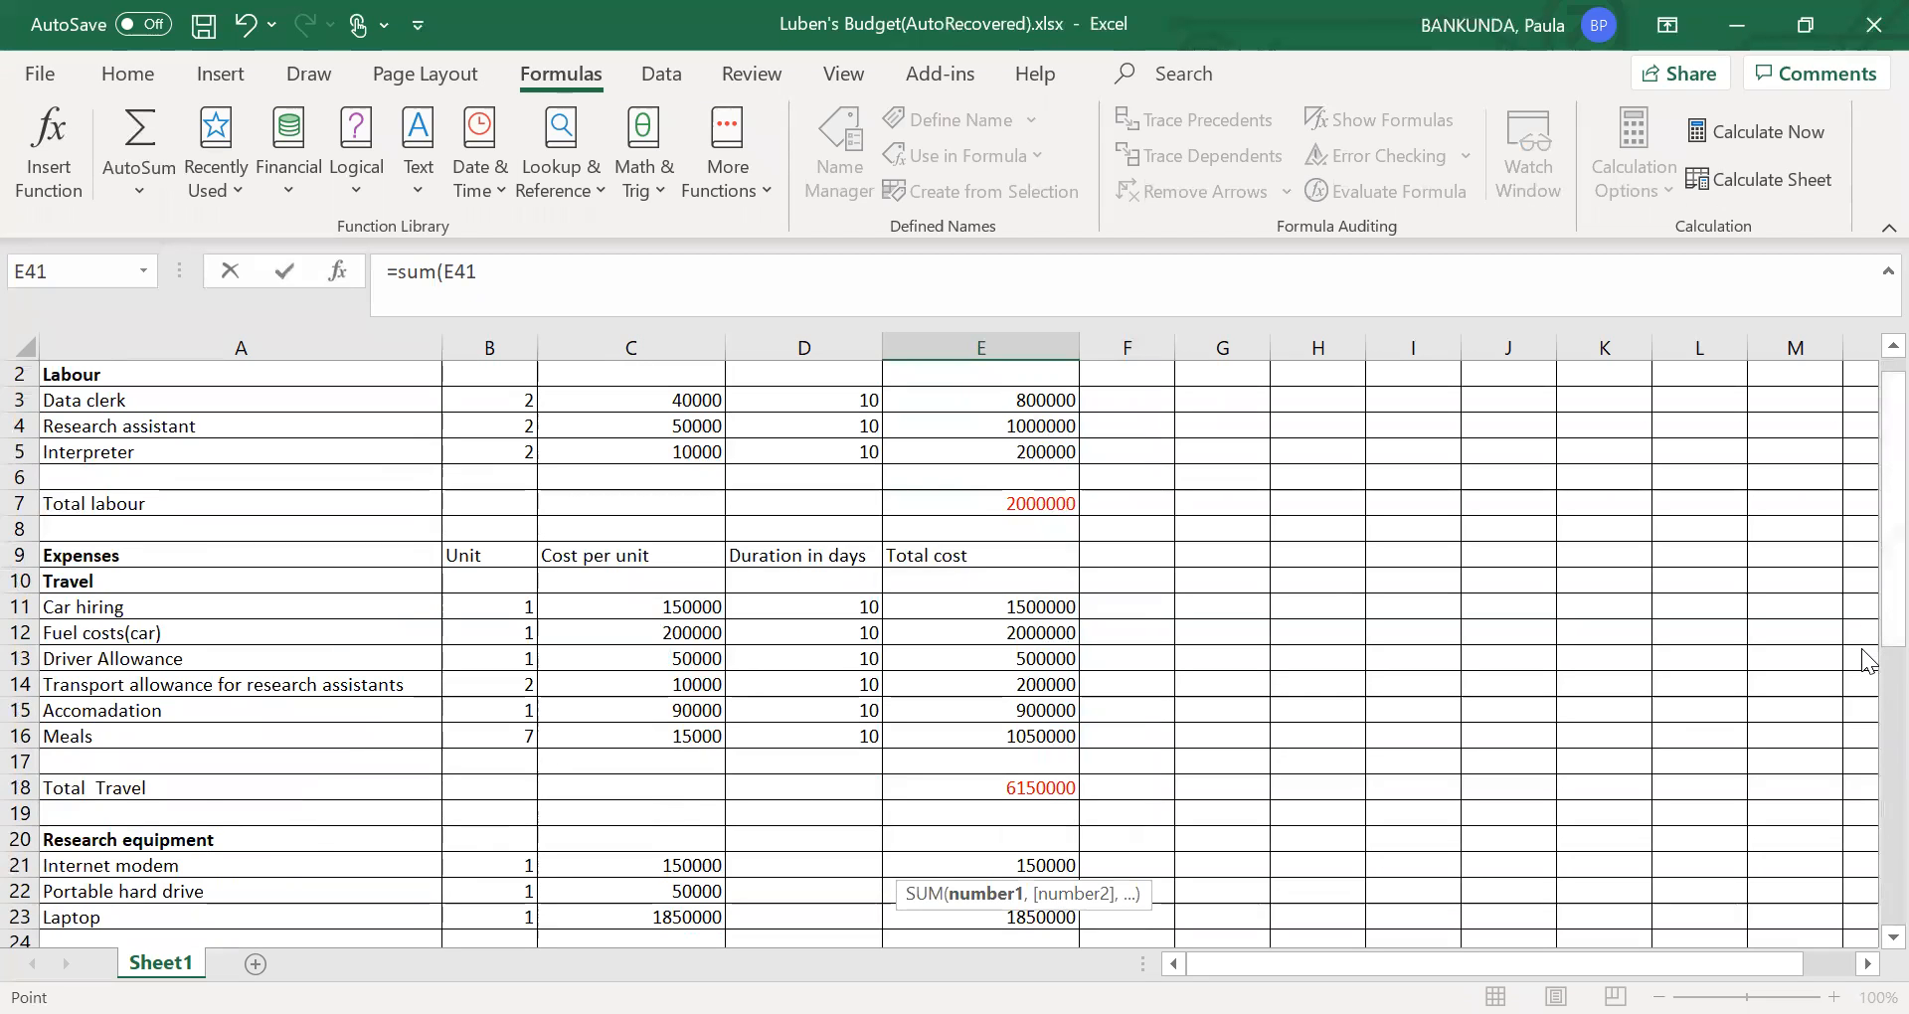
click(1889, 664)
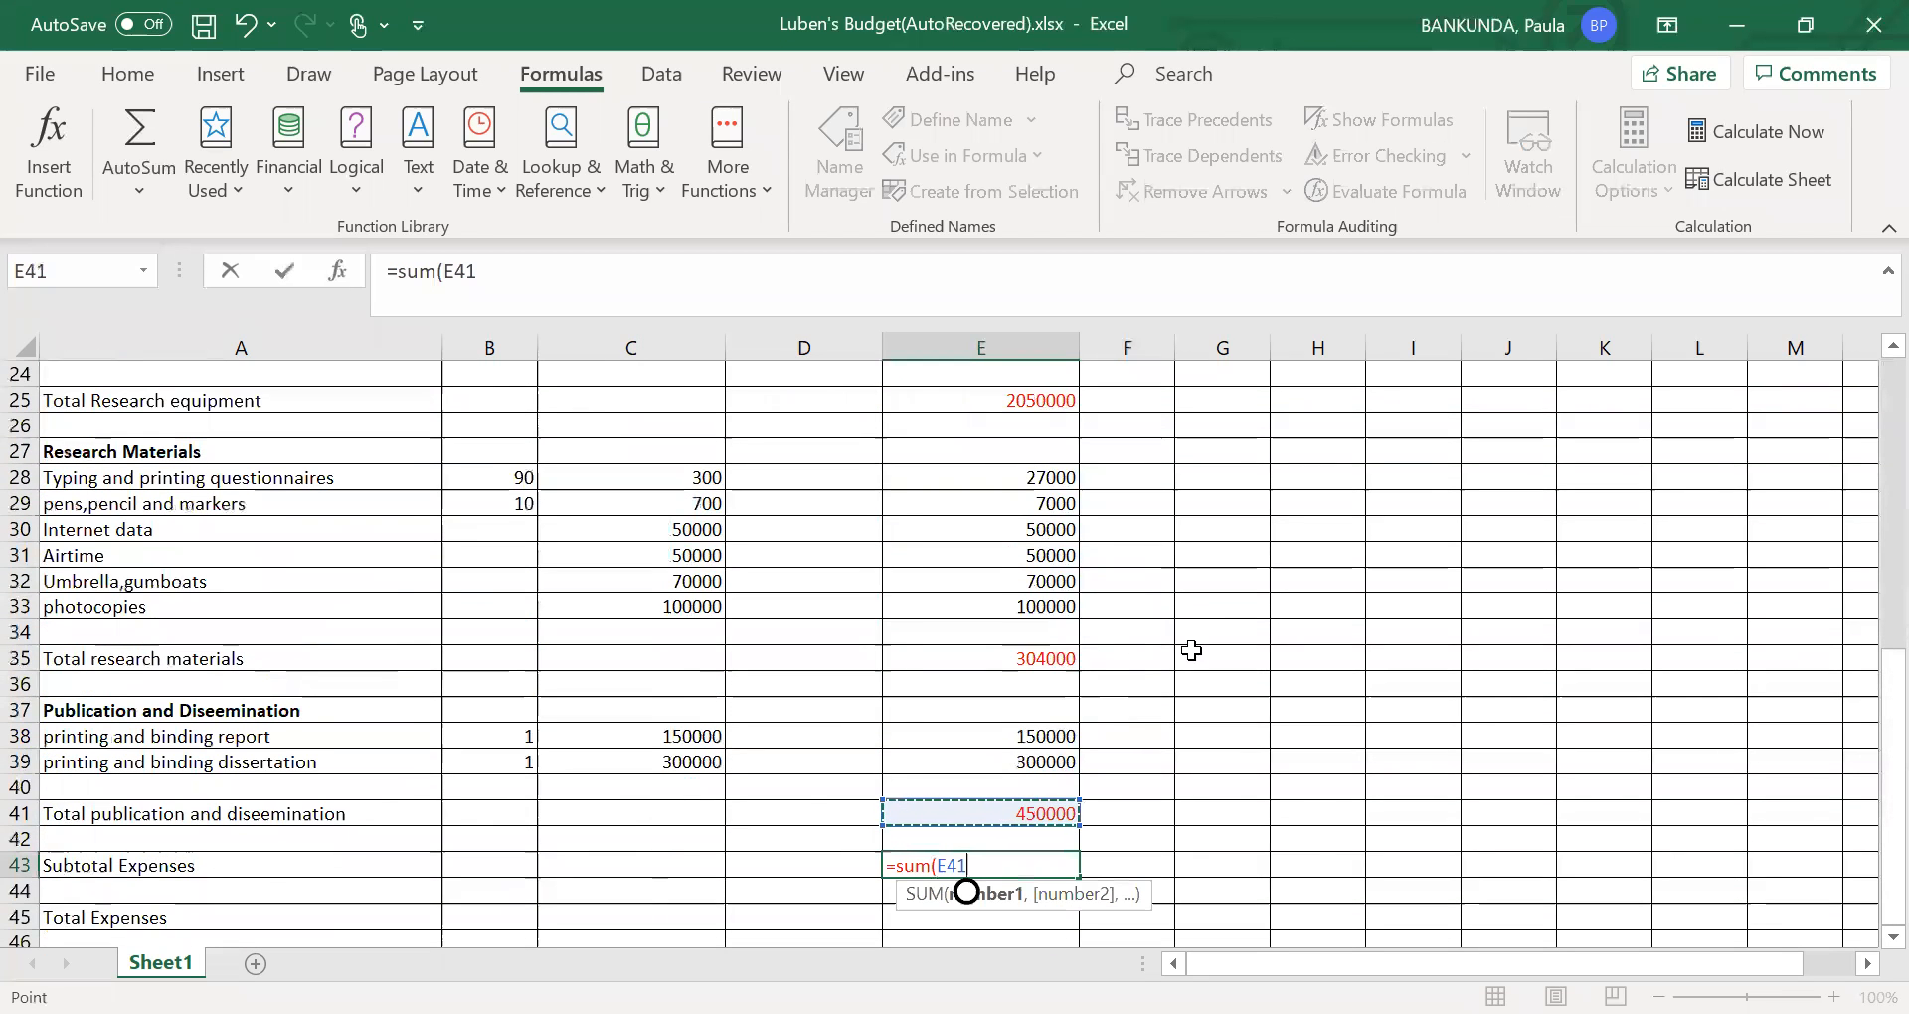
click(1020, 661)
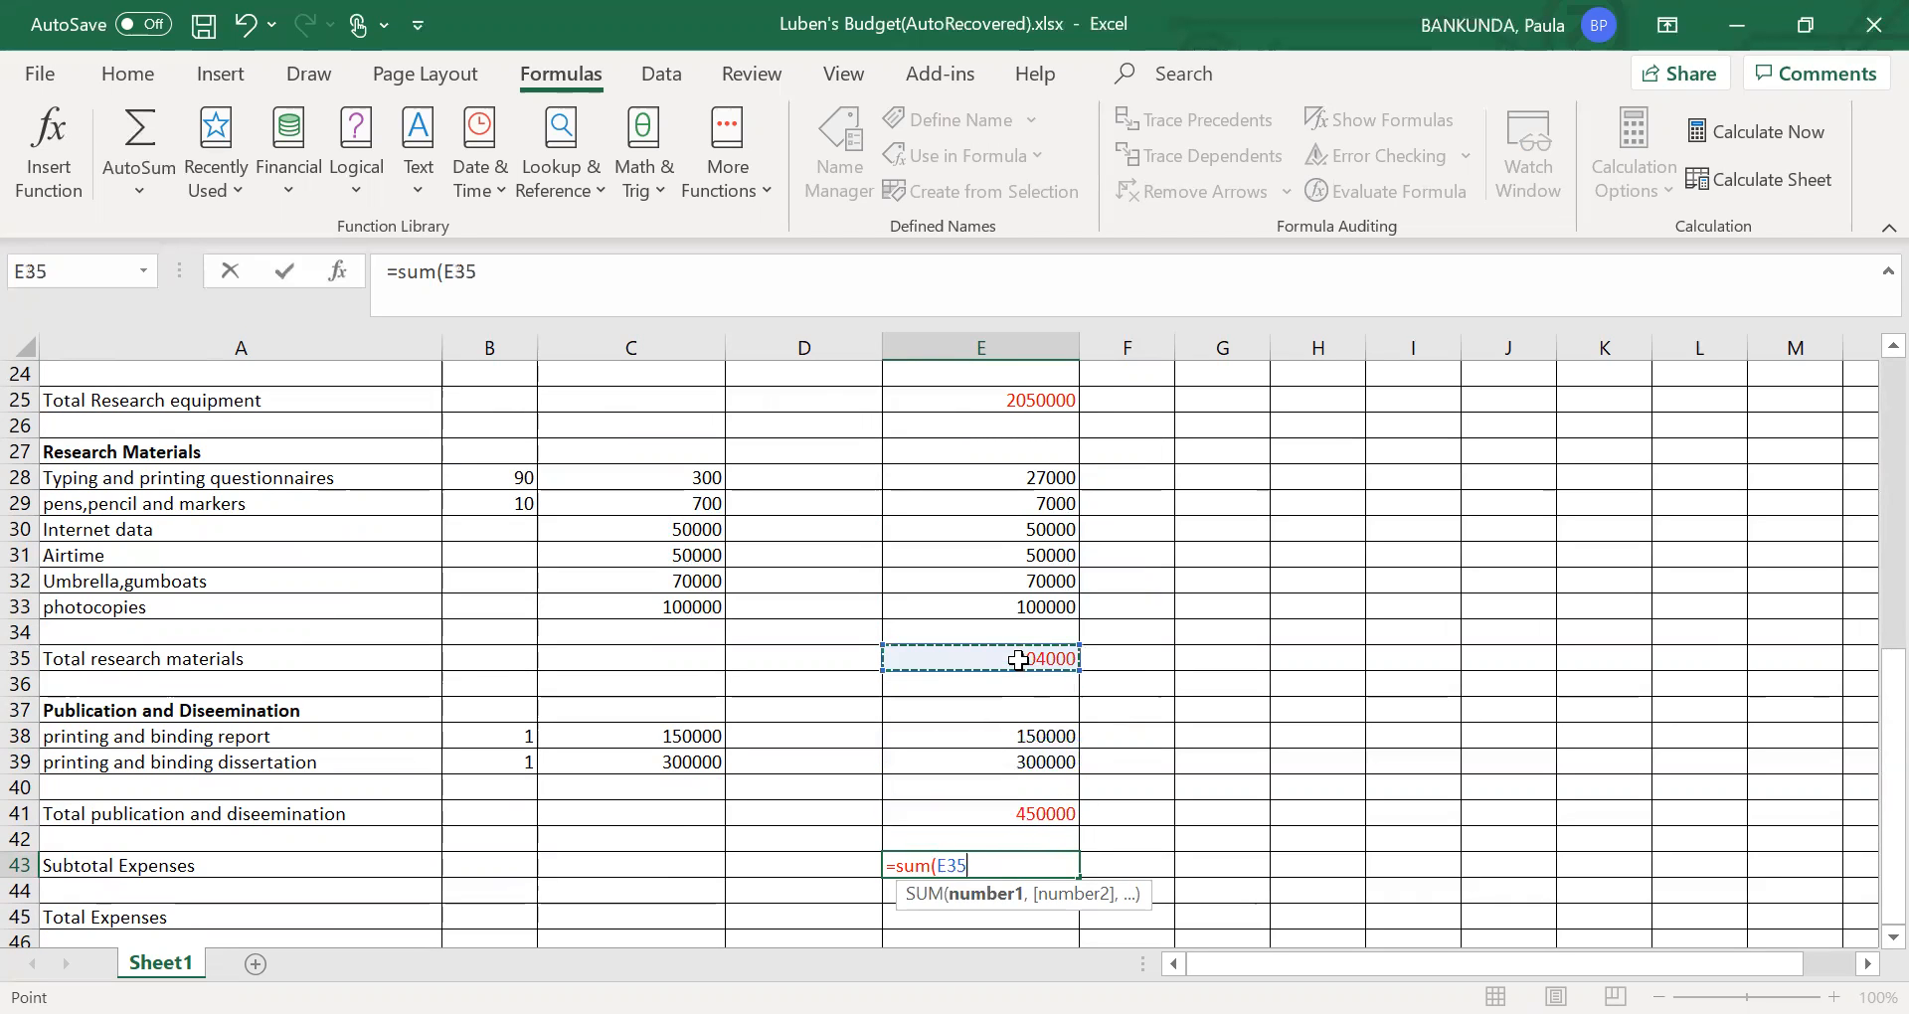
click(1037, 815)
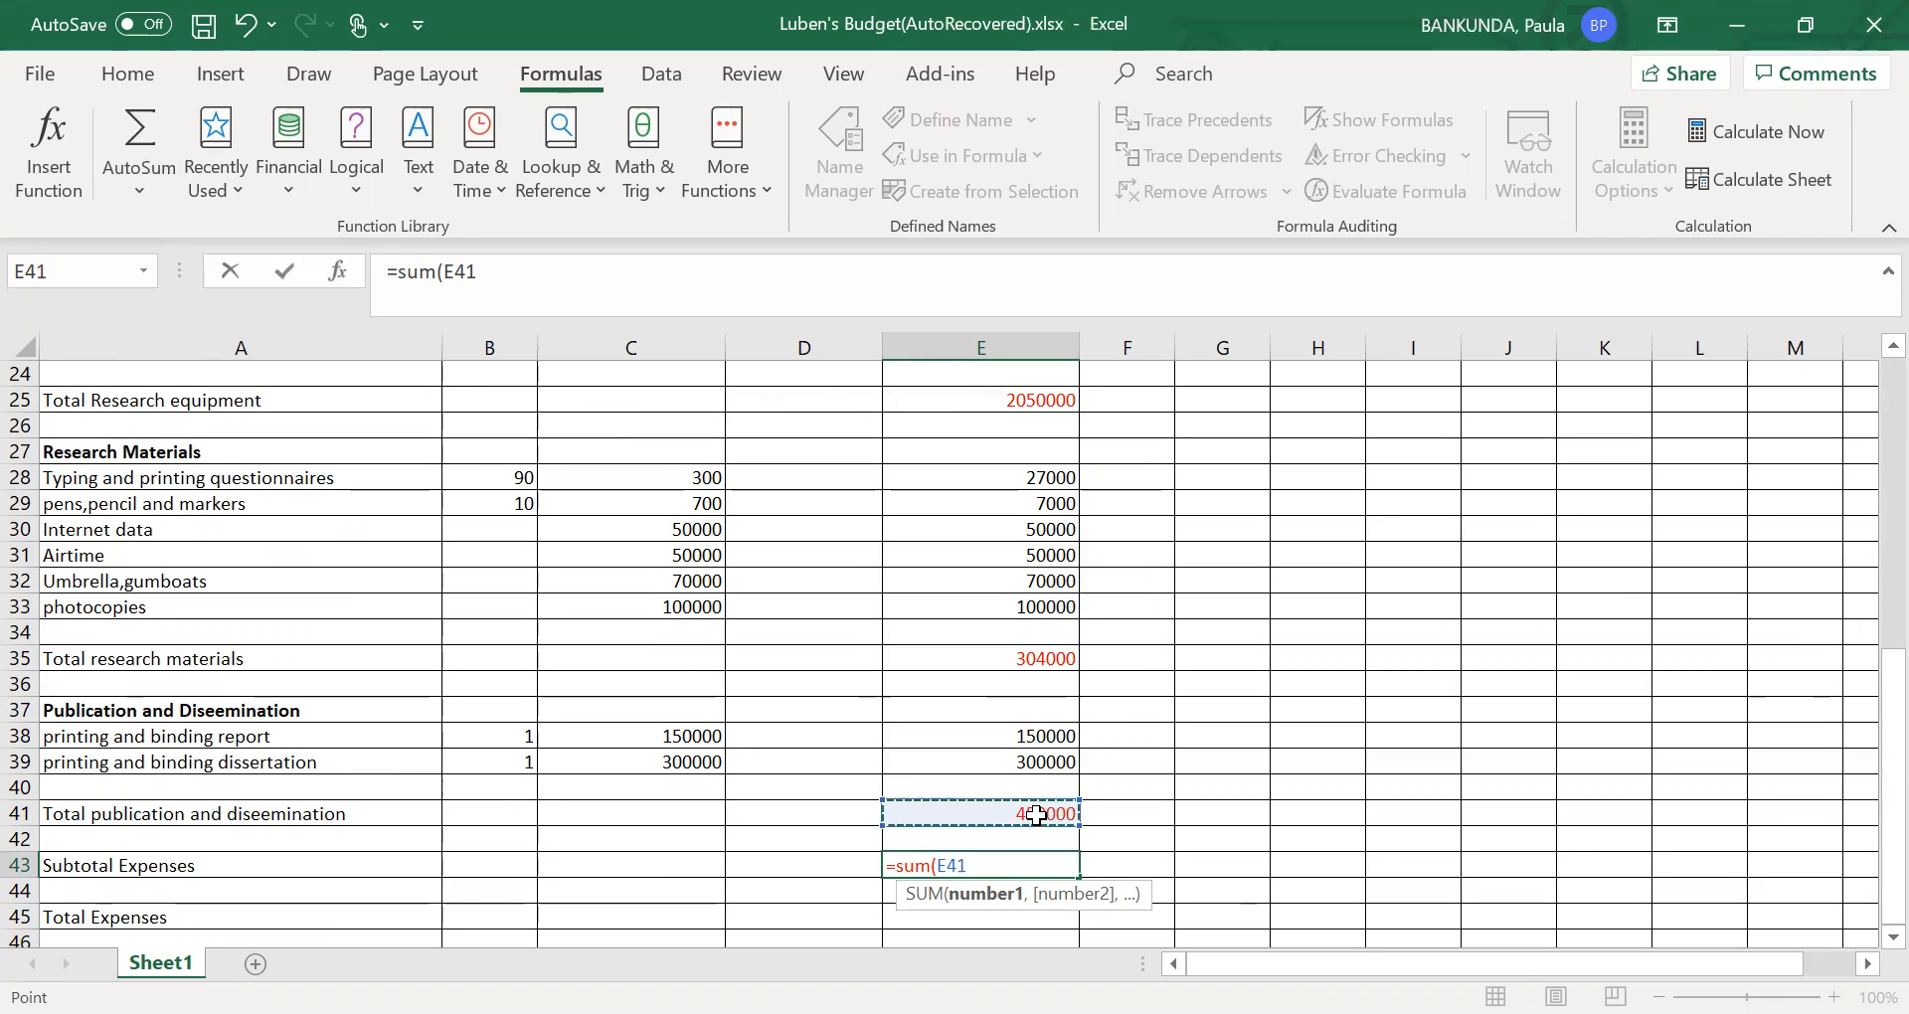
key(Return)
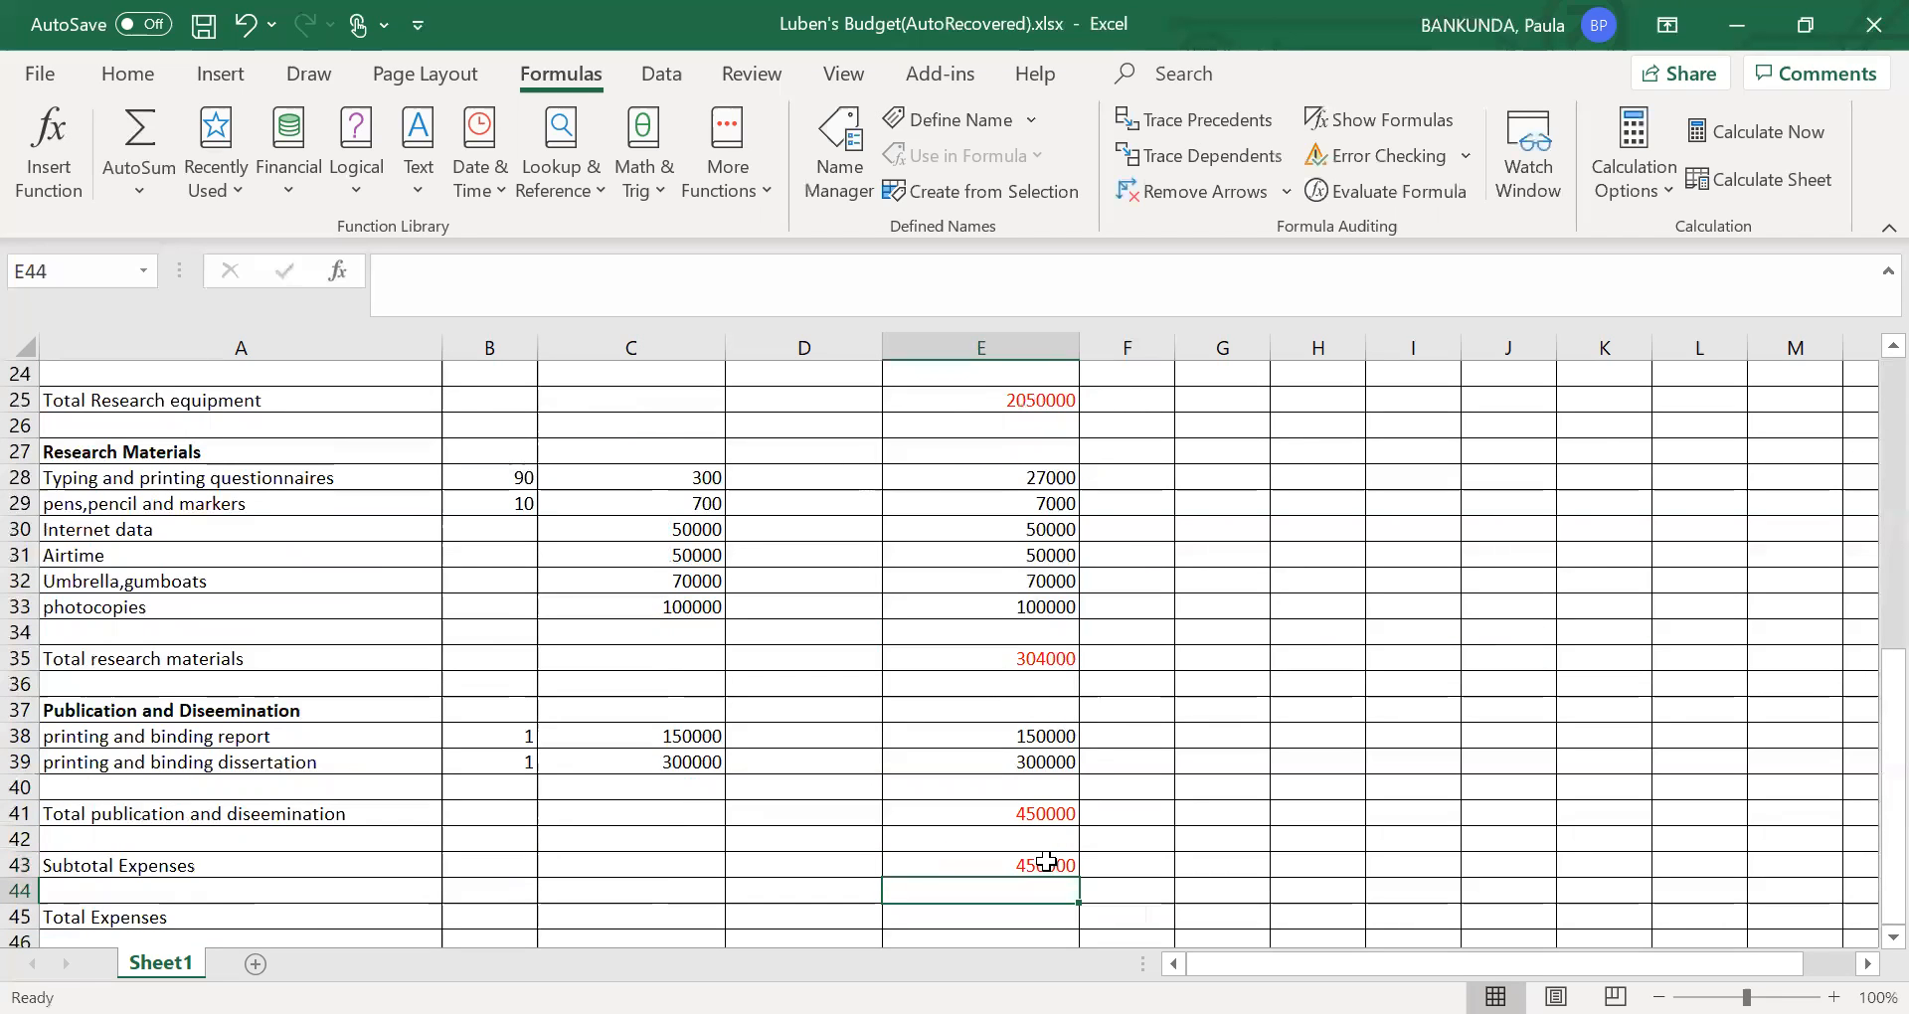